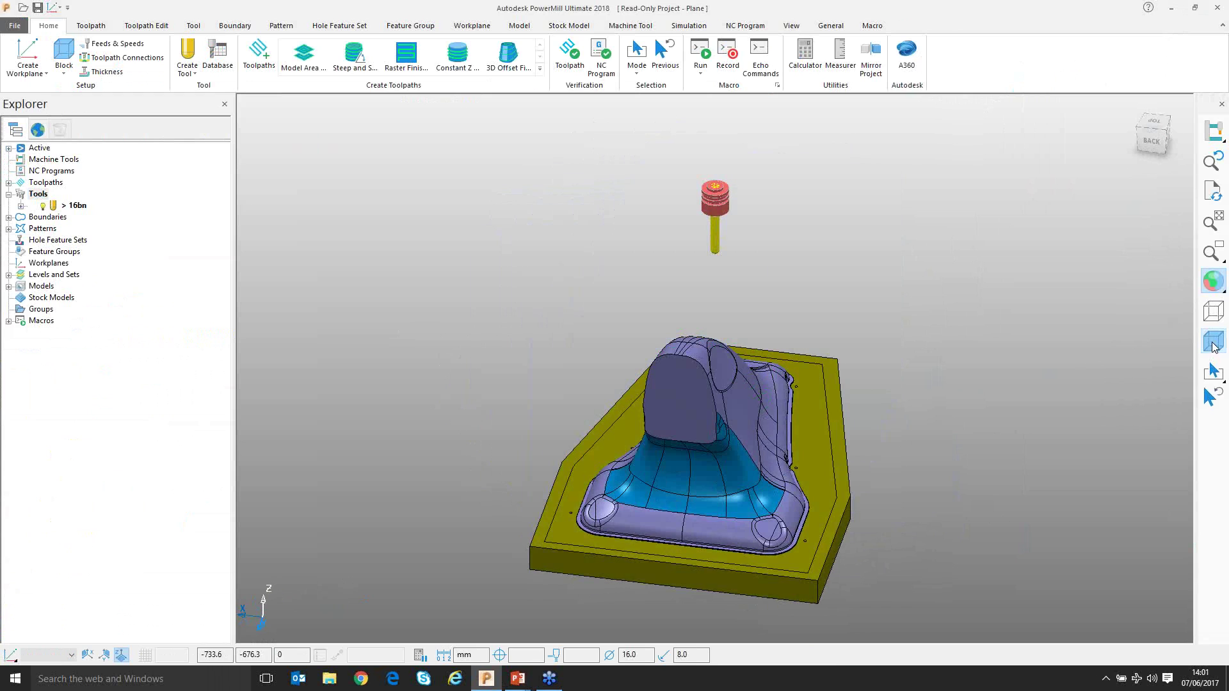
# - Create a new toolpath with the Projection Plane Finishing strategy from the Finishing category
pyautogui.scroll(-1, 681, 282)
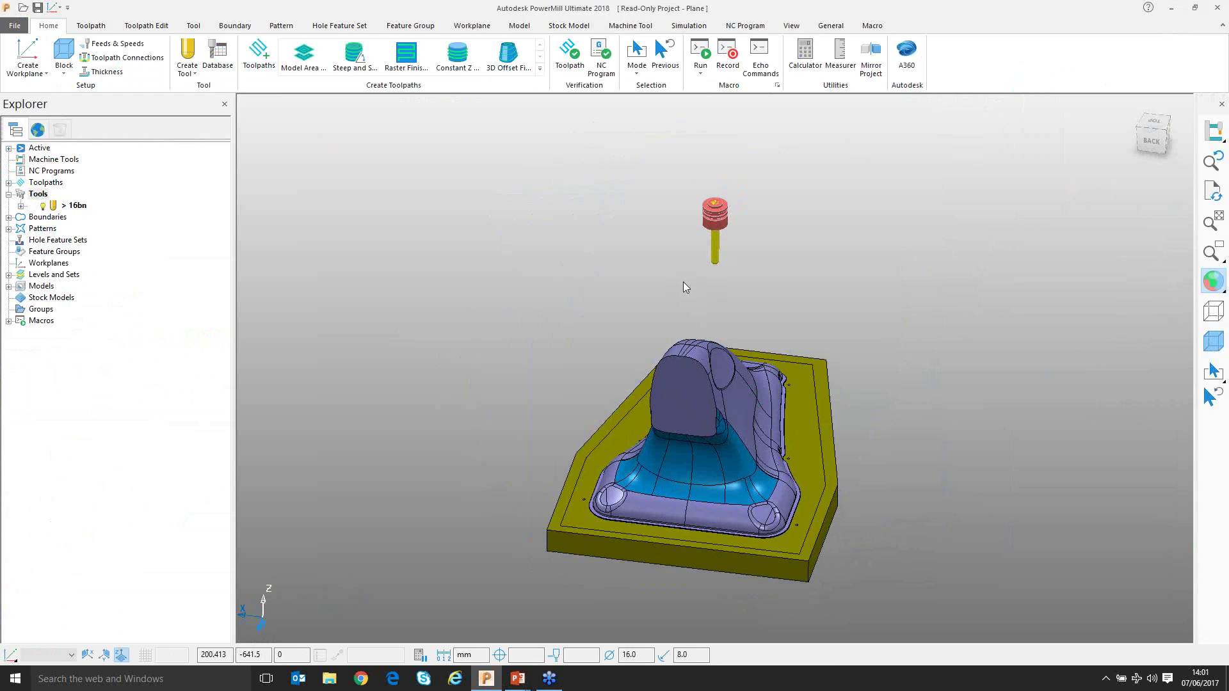
pyautogui.hotkey('ctrl', '8')
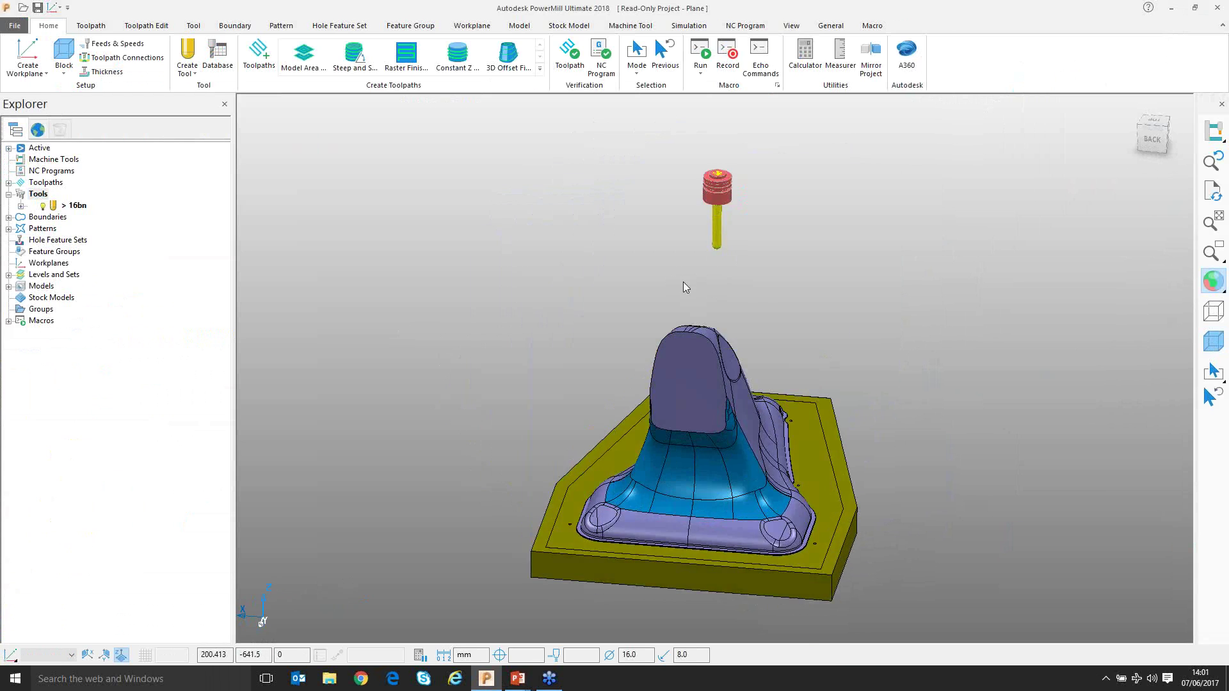
pyautogui.keyDown('shift'); pyautogui.moveTo(693, 356); pyautogui.dragTo(688, 362, button='middle'); pyautogui.keyUp('shift')
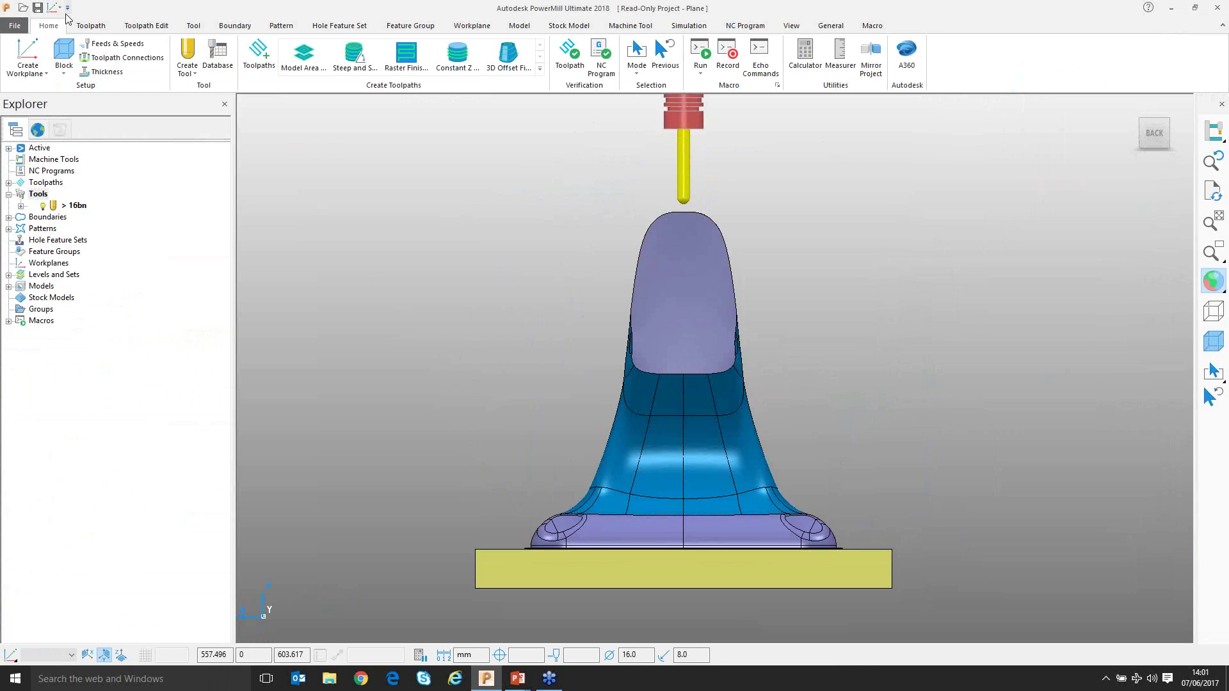
pyautogui.click(90, 25)
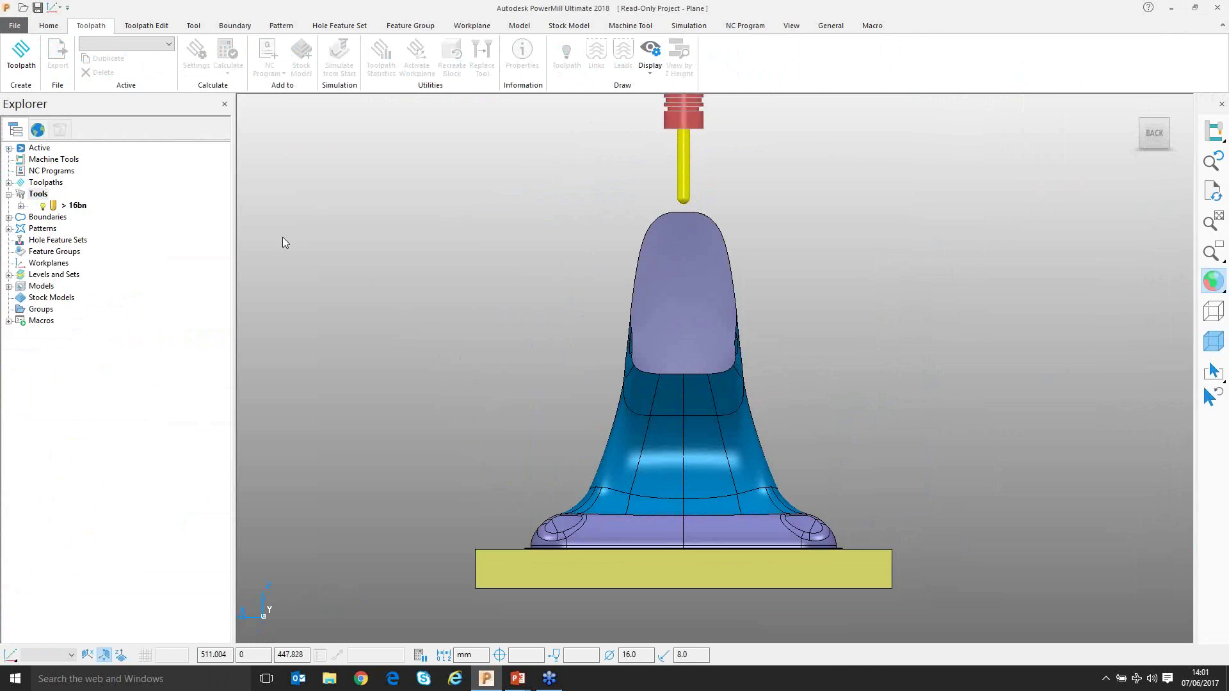
pyautogui.click(21, 56)
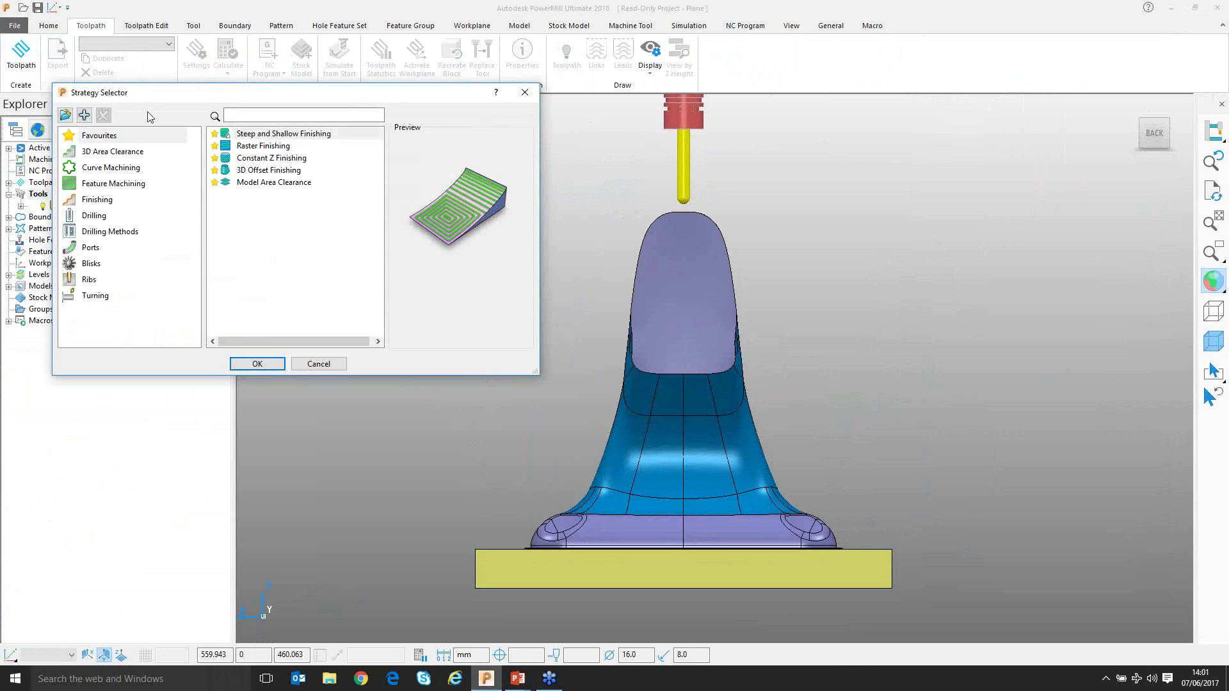
pyautogui.click(91, 200)
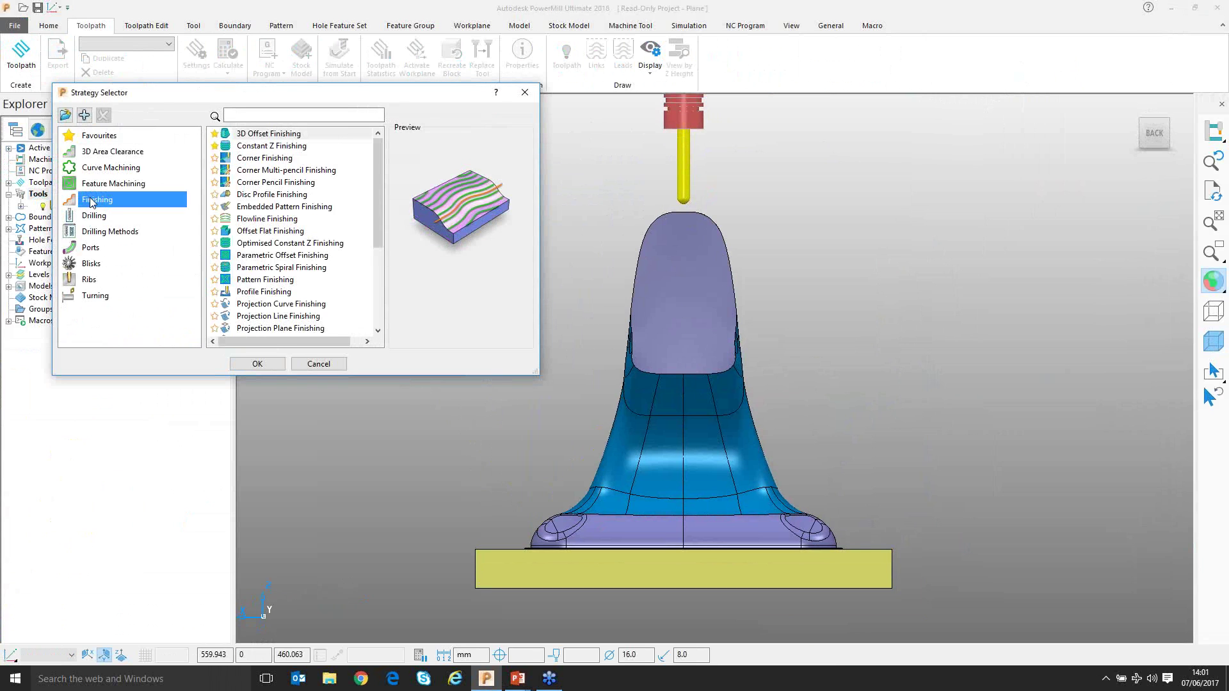
pyautogui.moveTo(381, 192); pyautogui.dragTo(372, 233)
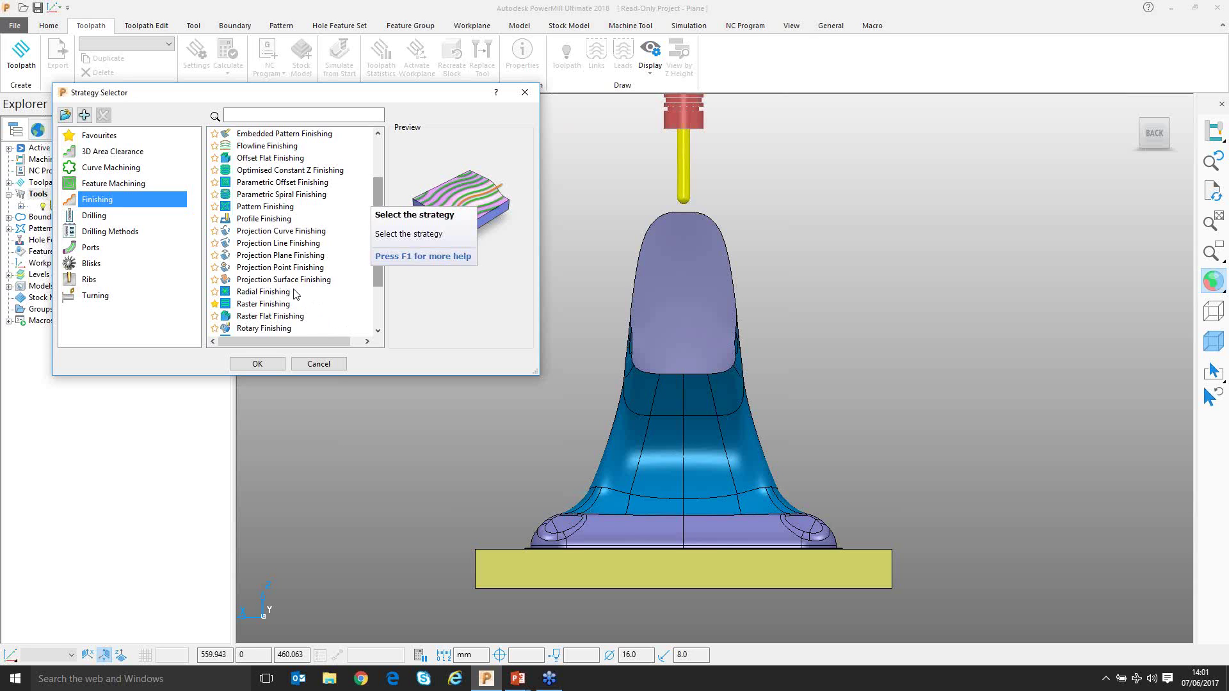
pyautogui.click(262, 256)
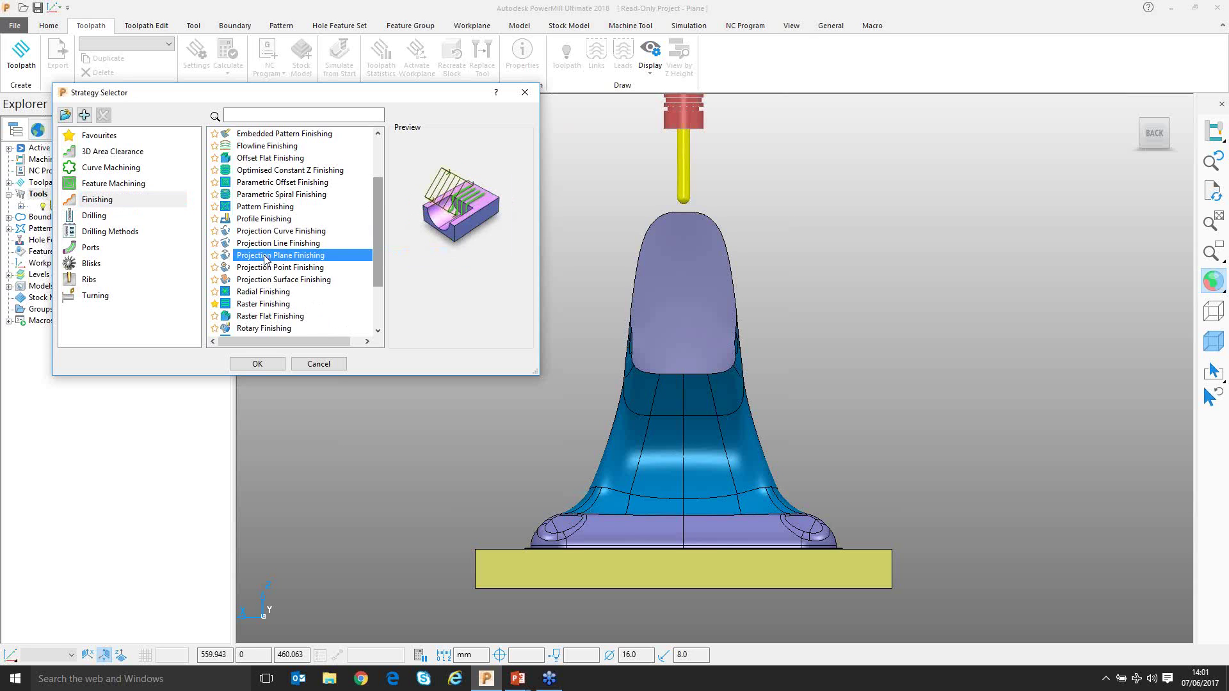
pyautogui.click(259, 363)
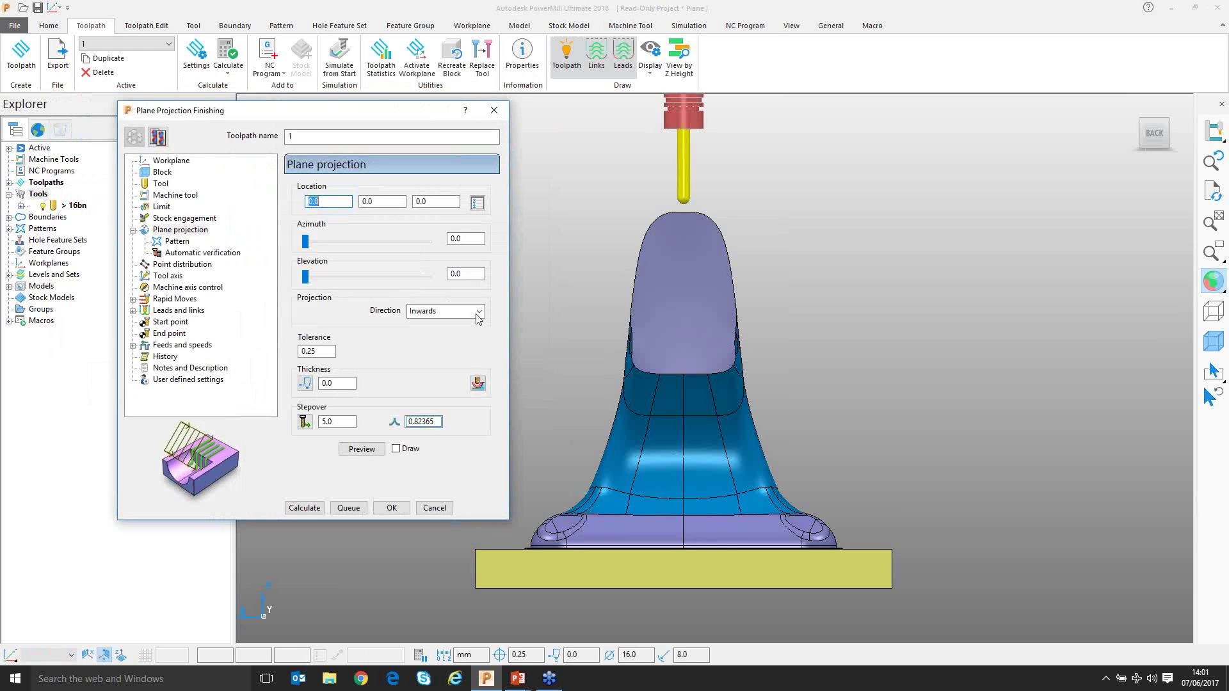
# - Preview the default plane projection pattern and hide the shaded model to examine the pattern on its own
pyautogui.scroll(-3, 640, 316)
pyautogui.moveTo(595, 283); pyautogui.dragTo(760, 252, button='middle')
pyautogui.click(362, 448)
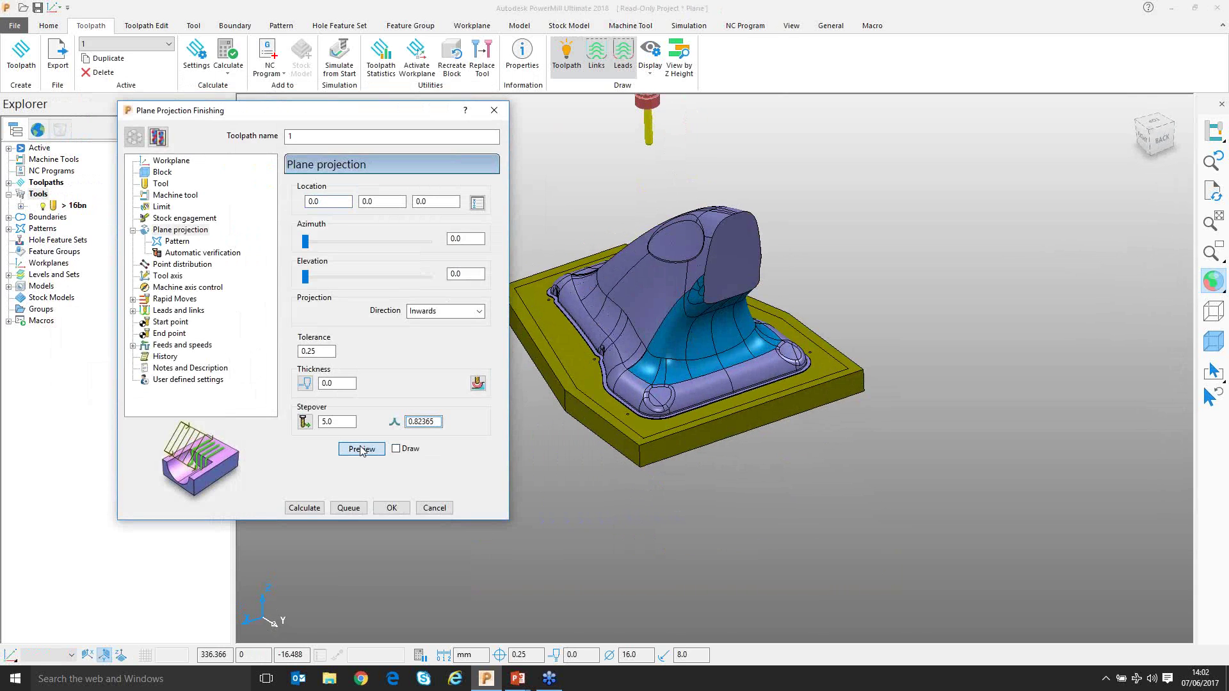
pyautogui.click(1213, 282)
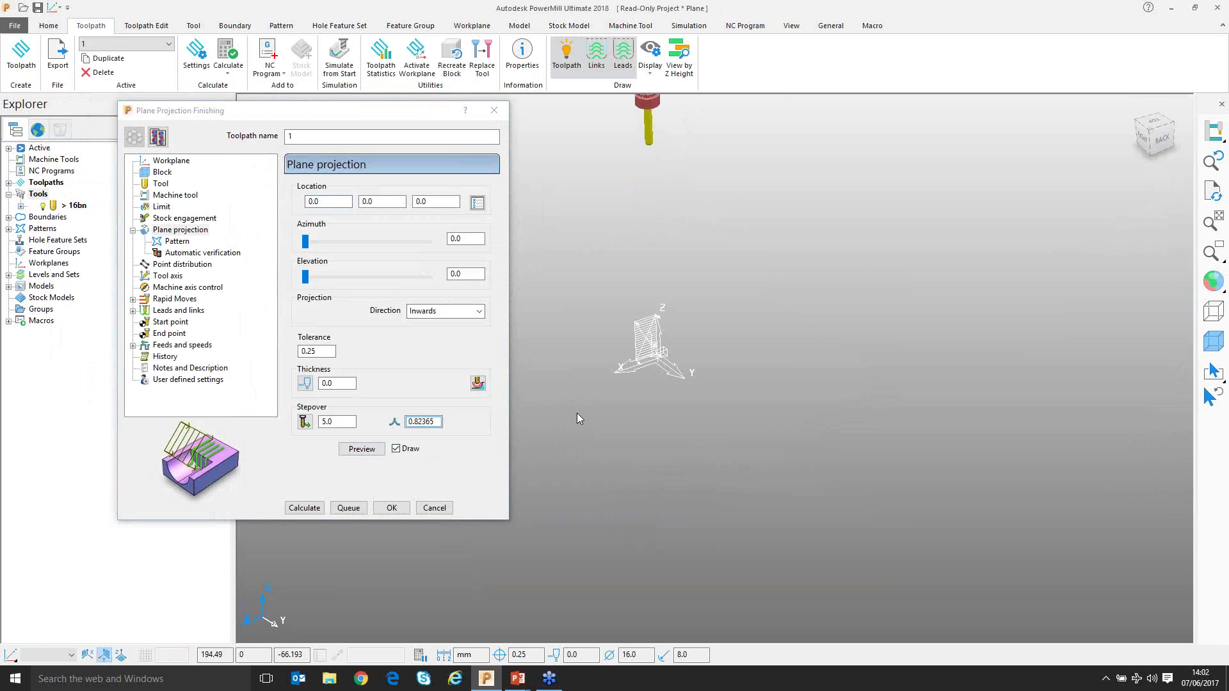
pyautogui.scroll(6, 688, 314)
pyautogui.moveTo(766, 373); pyautogui.dragTo(864, 427, button='middle')
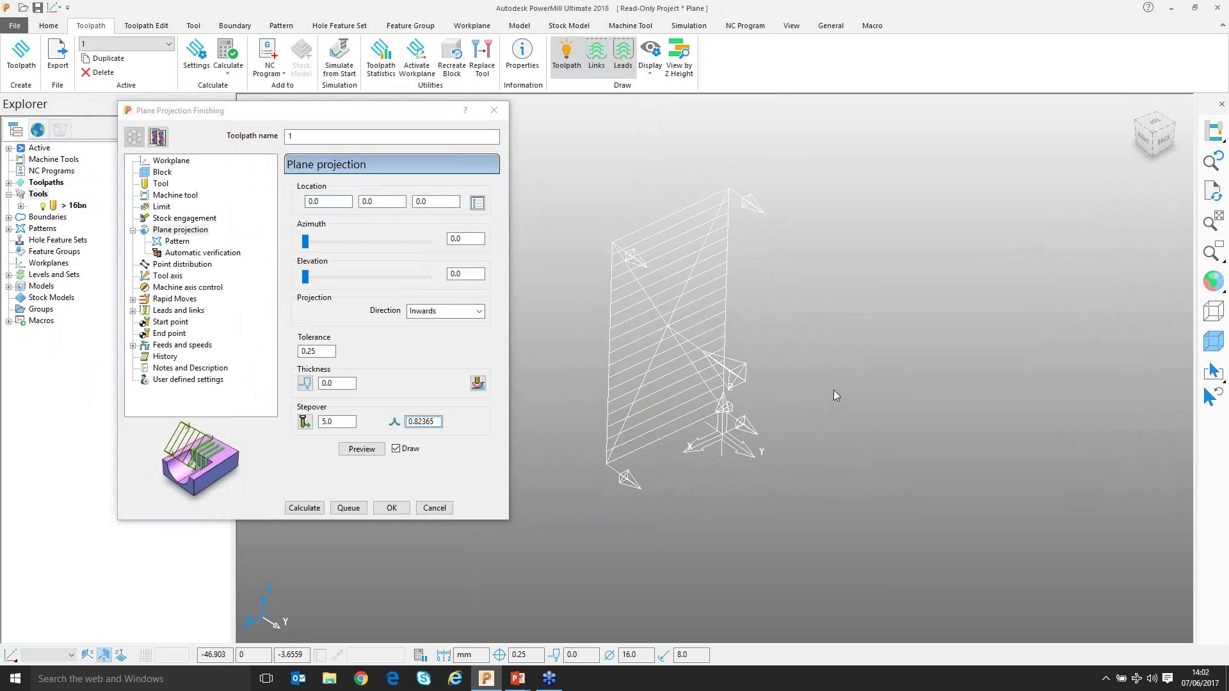
pyautogui.moveTo(307, 245); pyautogui.dragTo(291, 278)
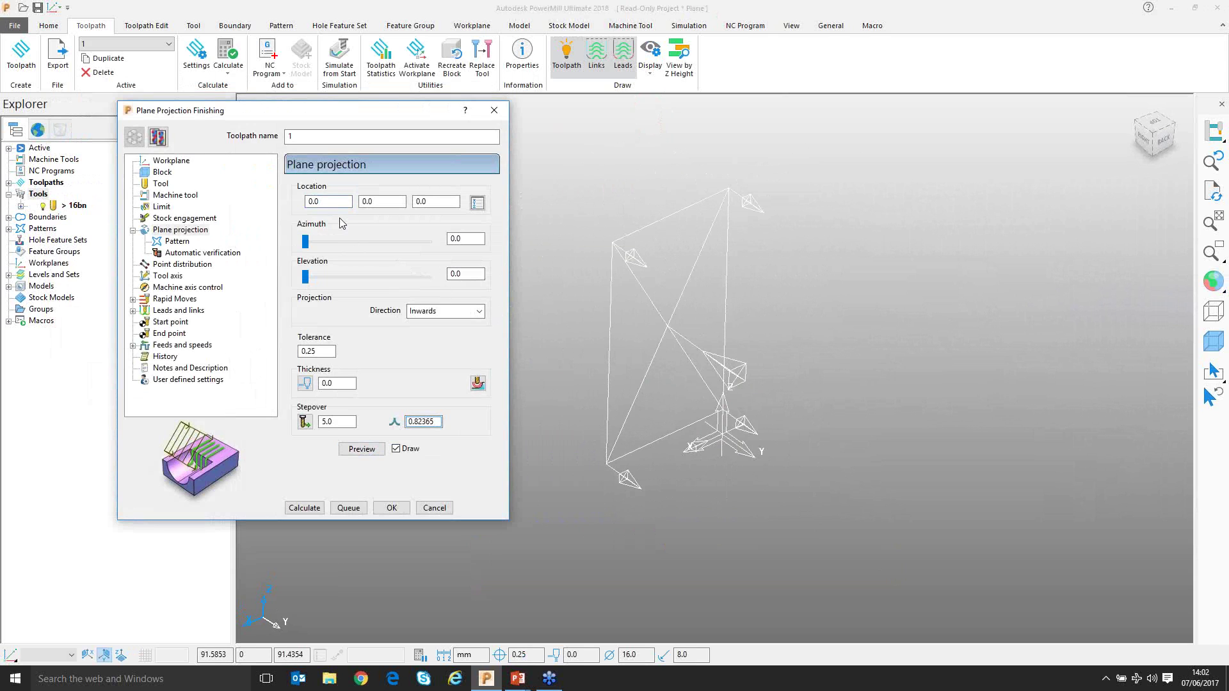
# - Show the shaded model again and locate the projection plane at the blue surface's lower-right key-point: X -153.724444, Y 237.981302, Z 92.89588
pyautogui.click(1203, 283)
pyautogui.scroll(-5, 846, 275)
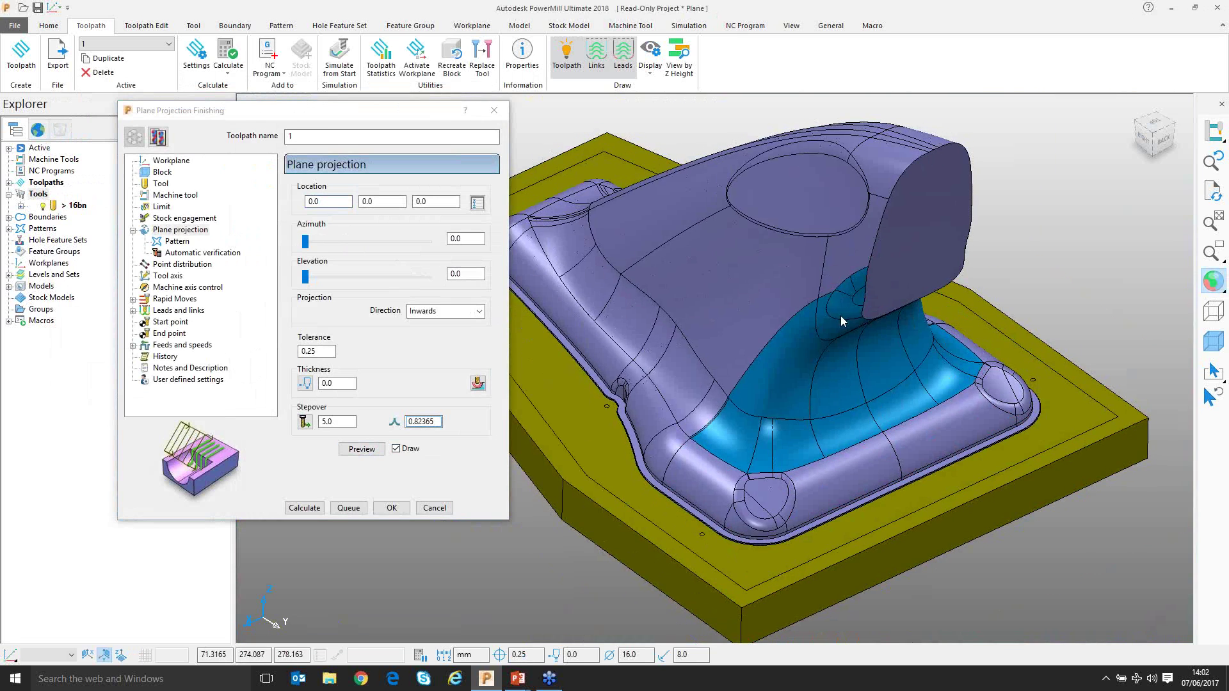
pyautogui.hotkey('ctrl', '8')
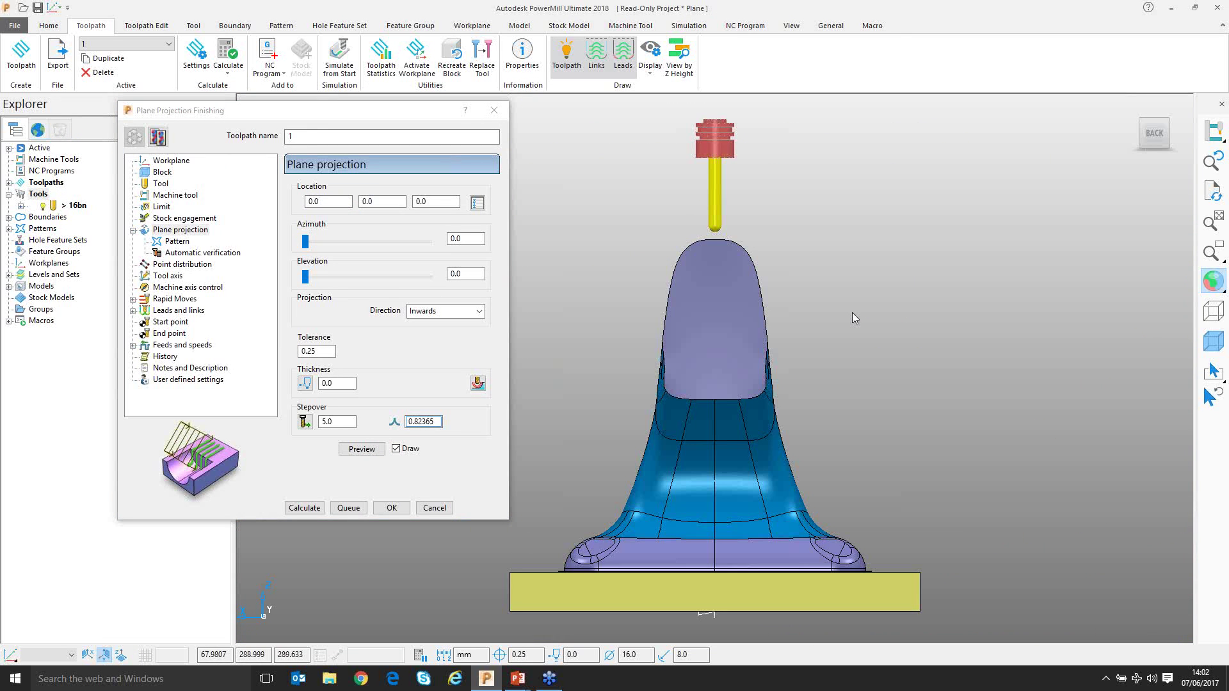
pyautogui.keyDown('shift'); pyautogui.moveTo(750, 401); pyautogui.dragTo(738, 328, button='middle'); pyautogui.keyUp('shift')
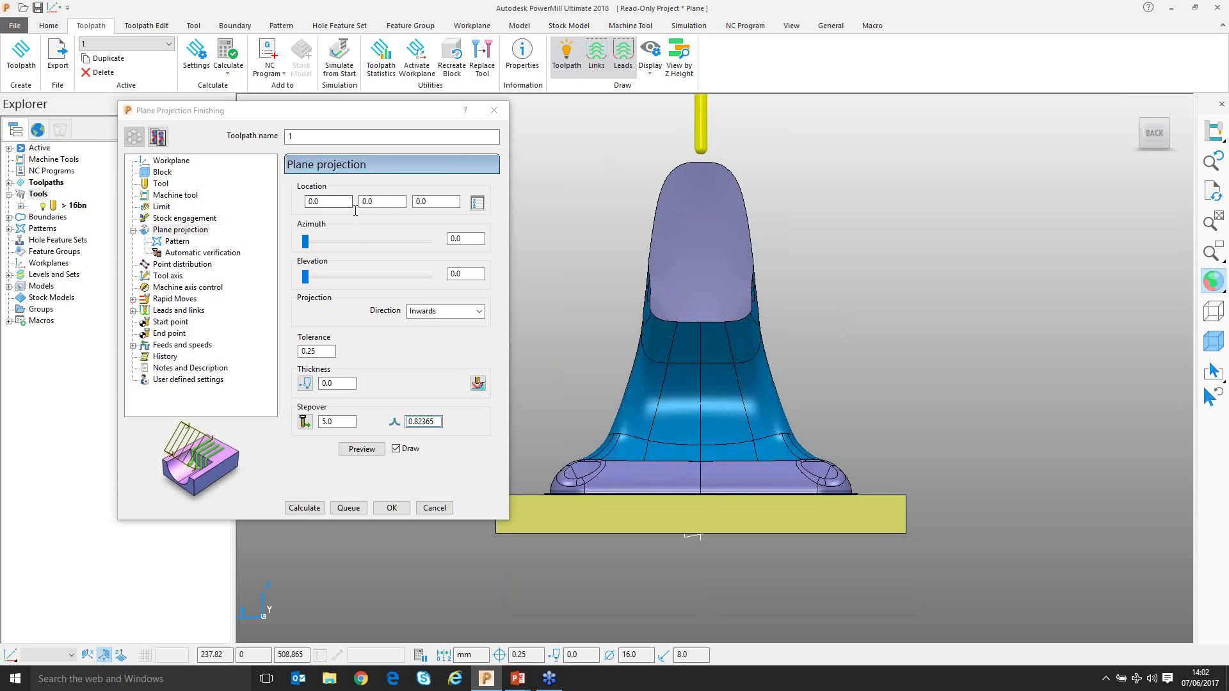
pyautogui.click(477, 203)
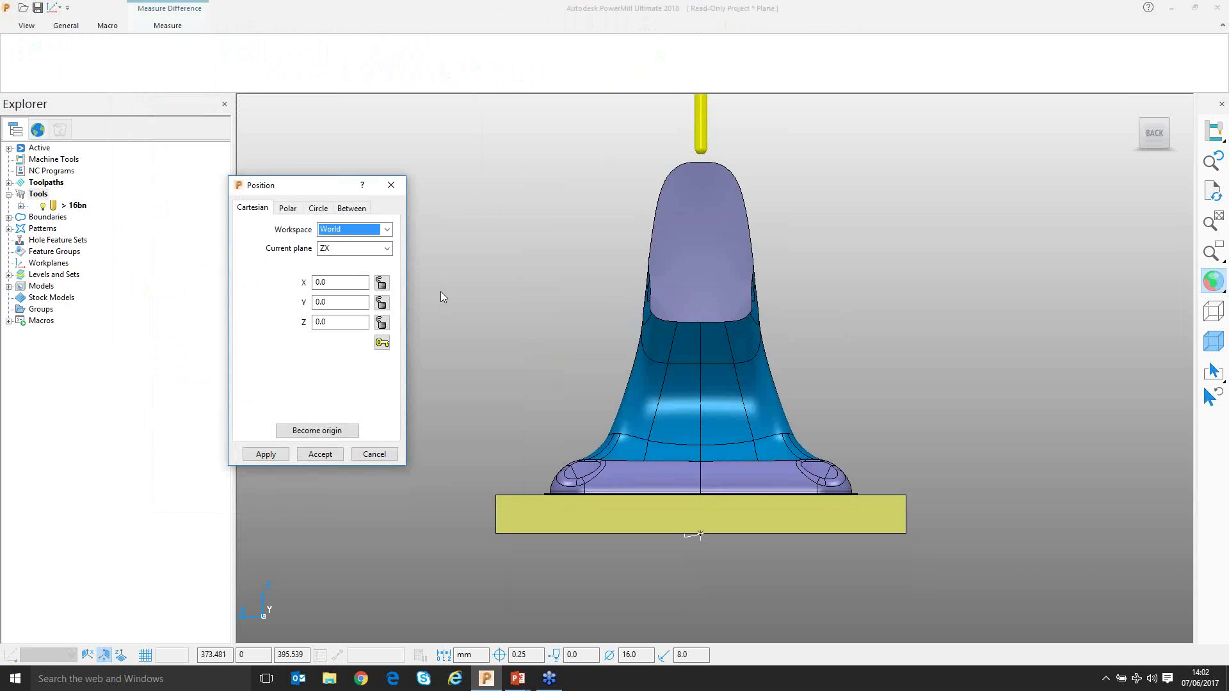
pyautogui.click(822, 462)
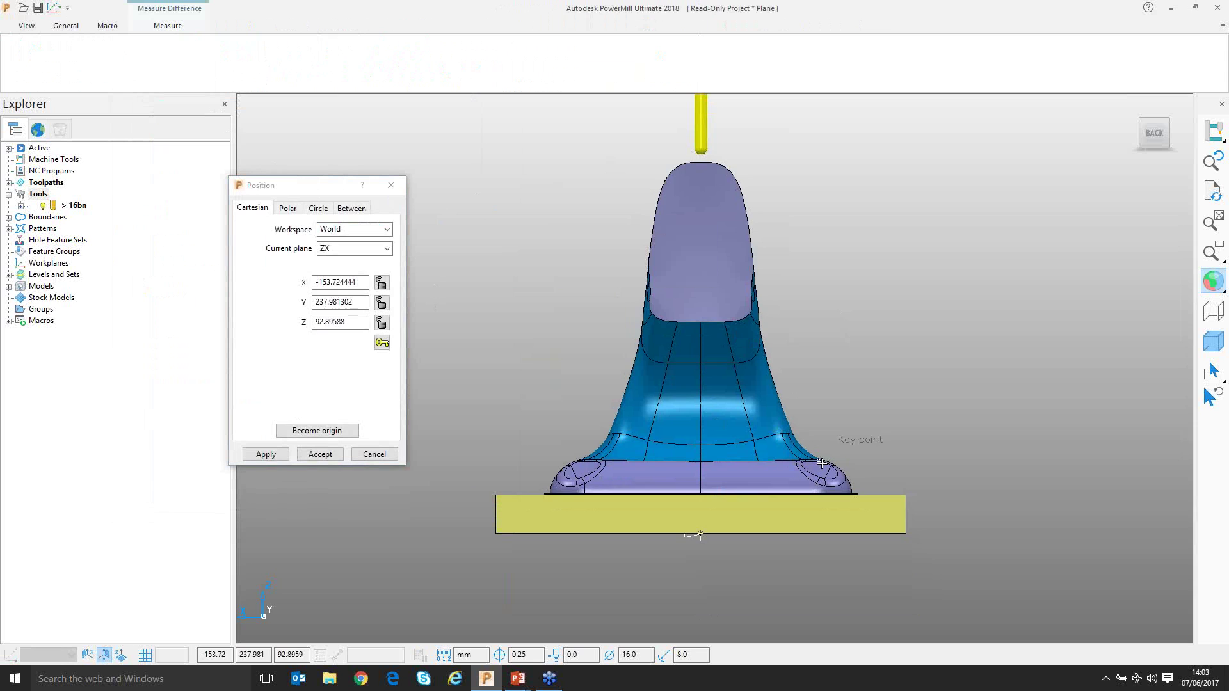
pyautogui.click(319, 455)
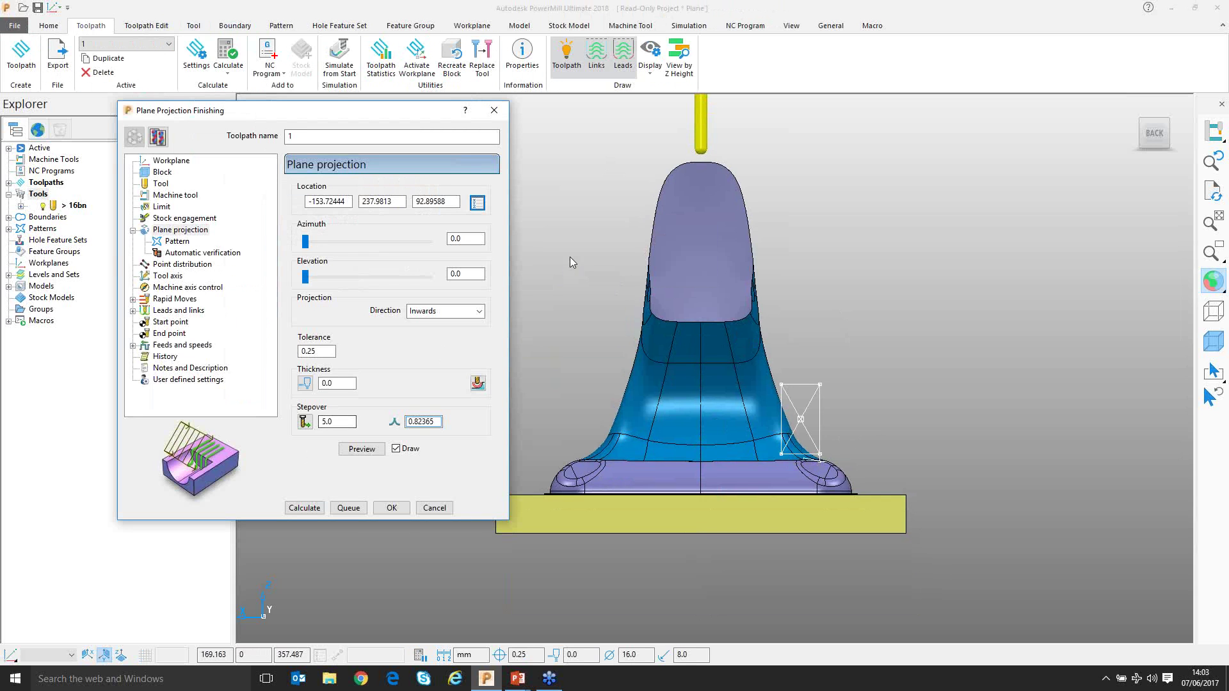
# - Set the end of the pattern's height limit to 200
pyautogui.click(854, 473)
pyautogui.scroll(2, 853, 473)
pyautogui.keyDown('shift'); pyautogui.moveTo(853, 472); pyautogui.dragTo(863, 399, button='middle'); pyautogui.keyUp('shift')
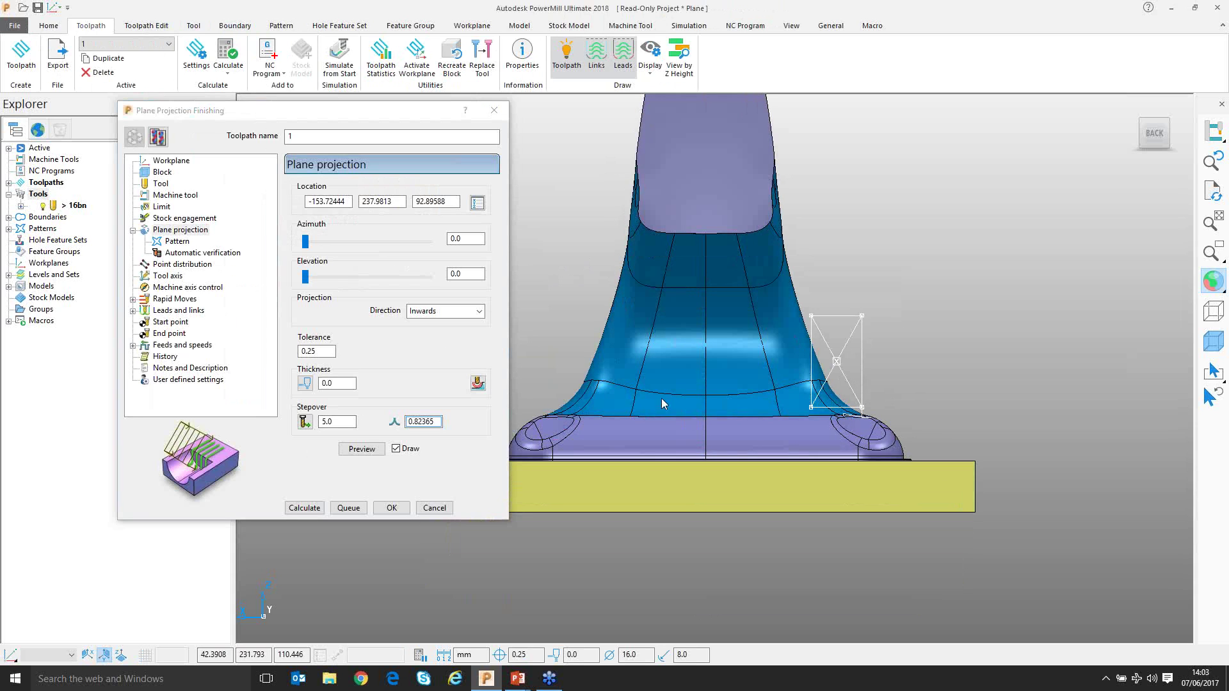
pyautogui.click(174, 241)
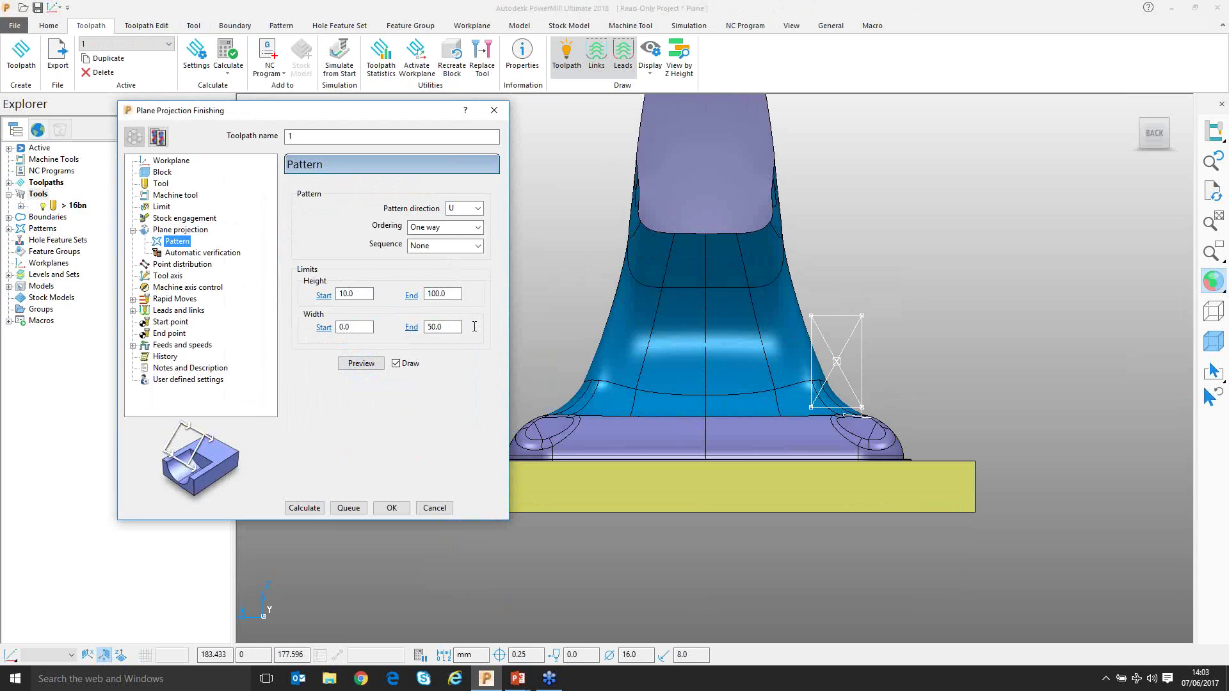
pyautogui.moveTo(457, 293); pyautogui.dragTo(415, 302)
pyautogui.write('2')
pyautogui.scroll(-1, 566, 298)
pyautogui.keyDown('shift'); pyautogui.moveTo(638, 316); pyautogui.dragTo(642, 379, button='middle'); pyautogui.keyUp('shift')
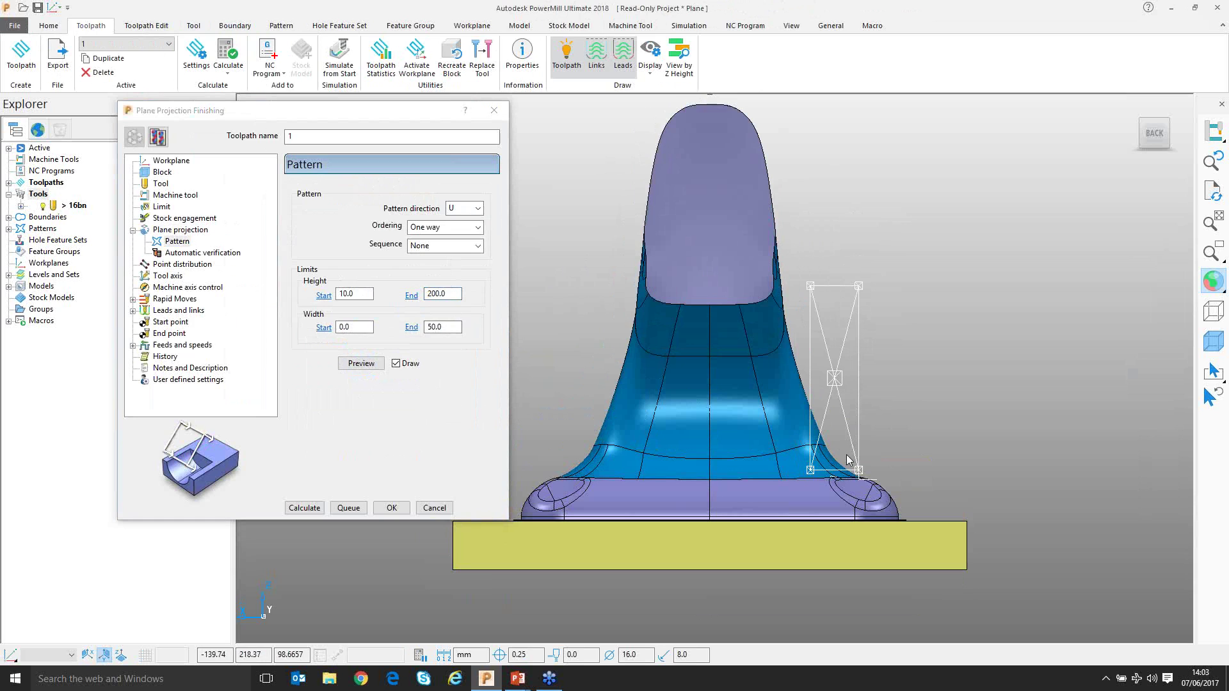
# - Set the pattern's height end limit to 228.42984 by measuring the Z component from the plane's origin corner up to the upper model face
pyautogui.click(410, 297)
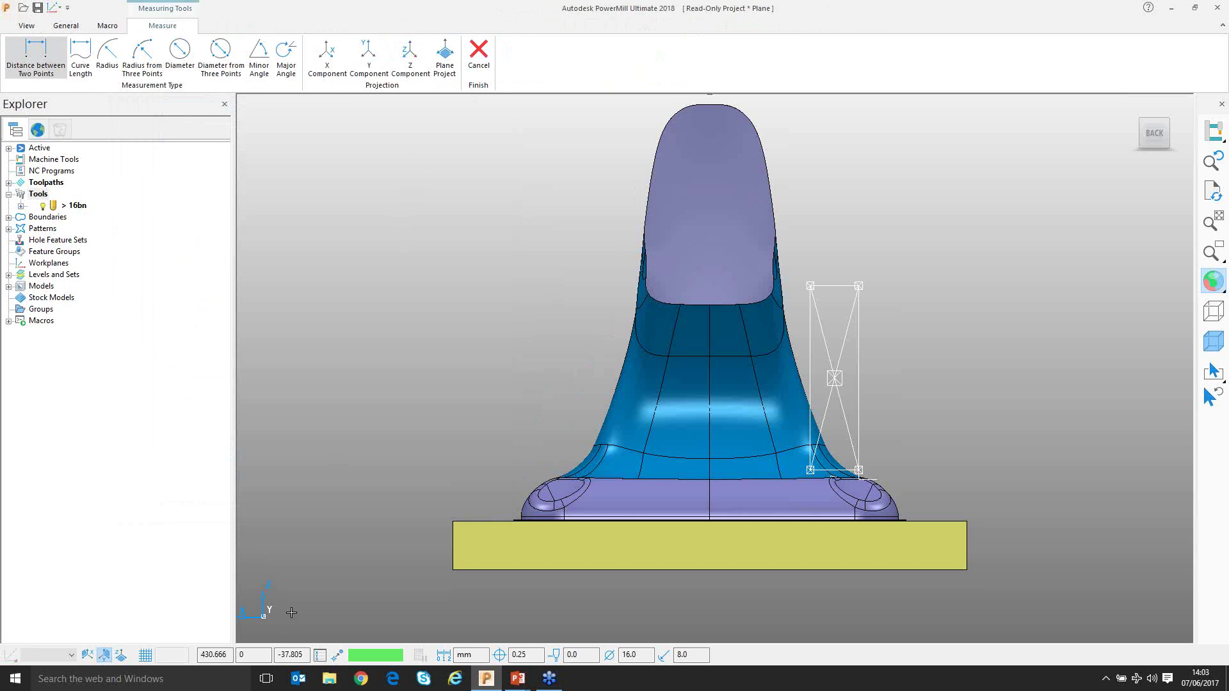
pyautogui.click(409, 58)
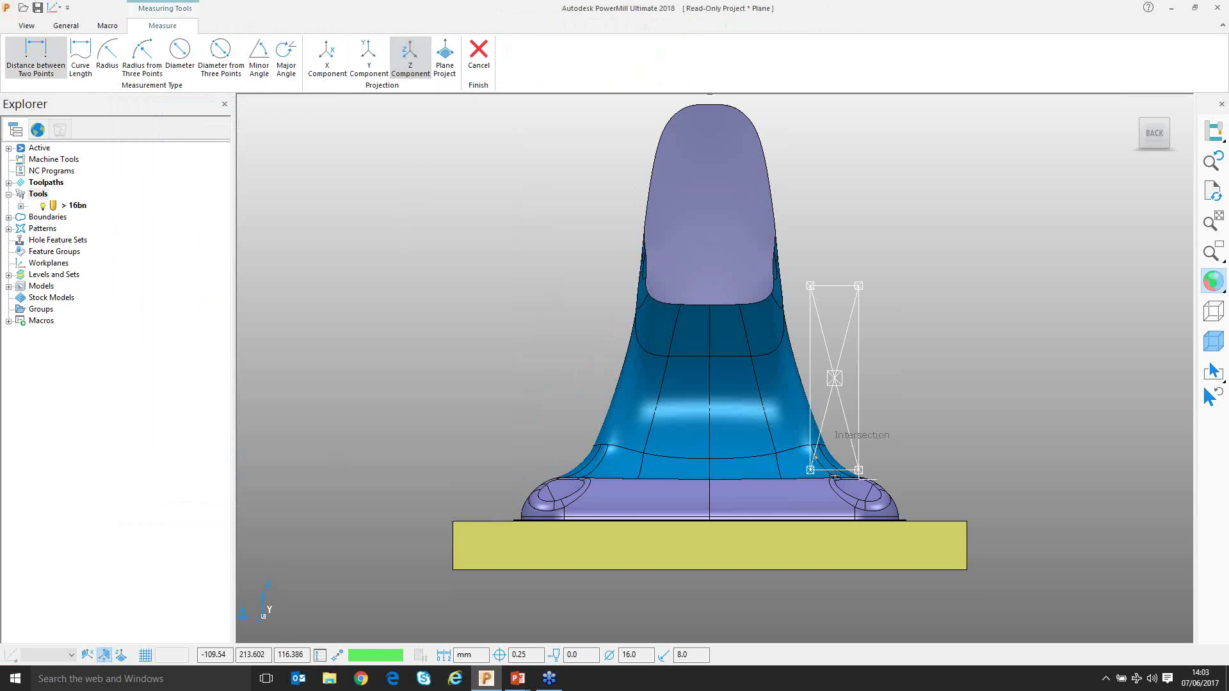
pyautogui.click(860, 477)
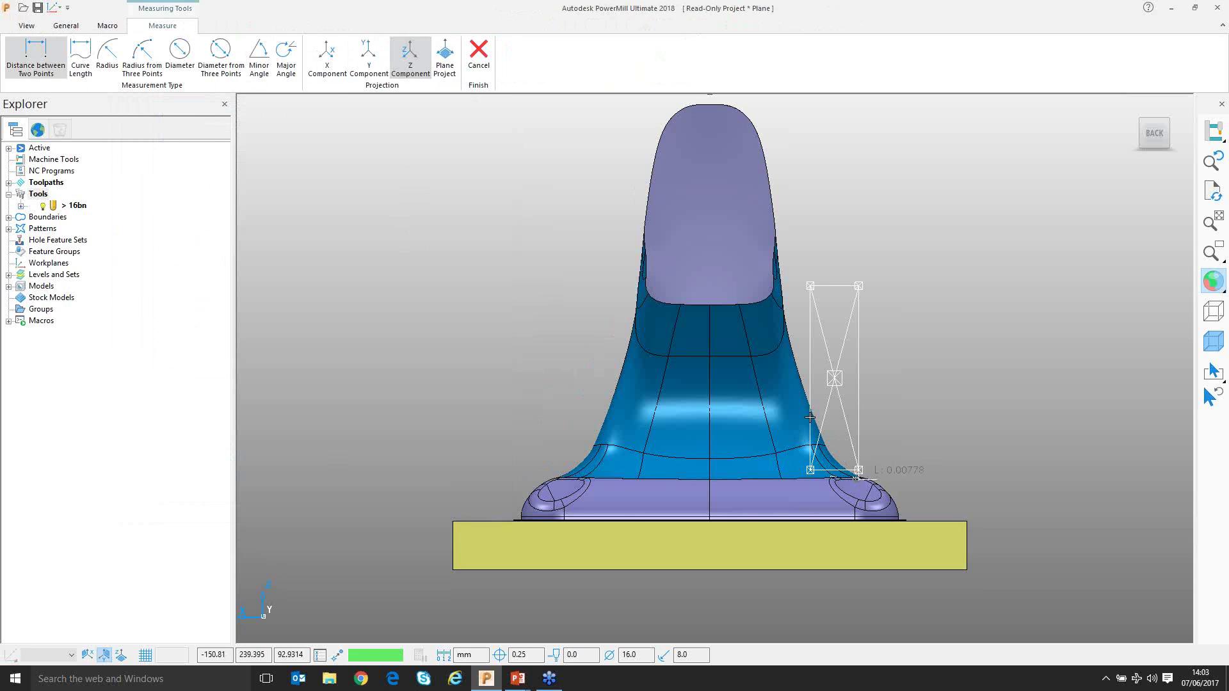
pyautogui.click(677, 257)
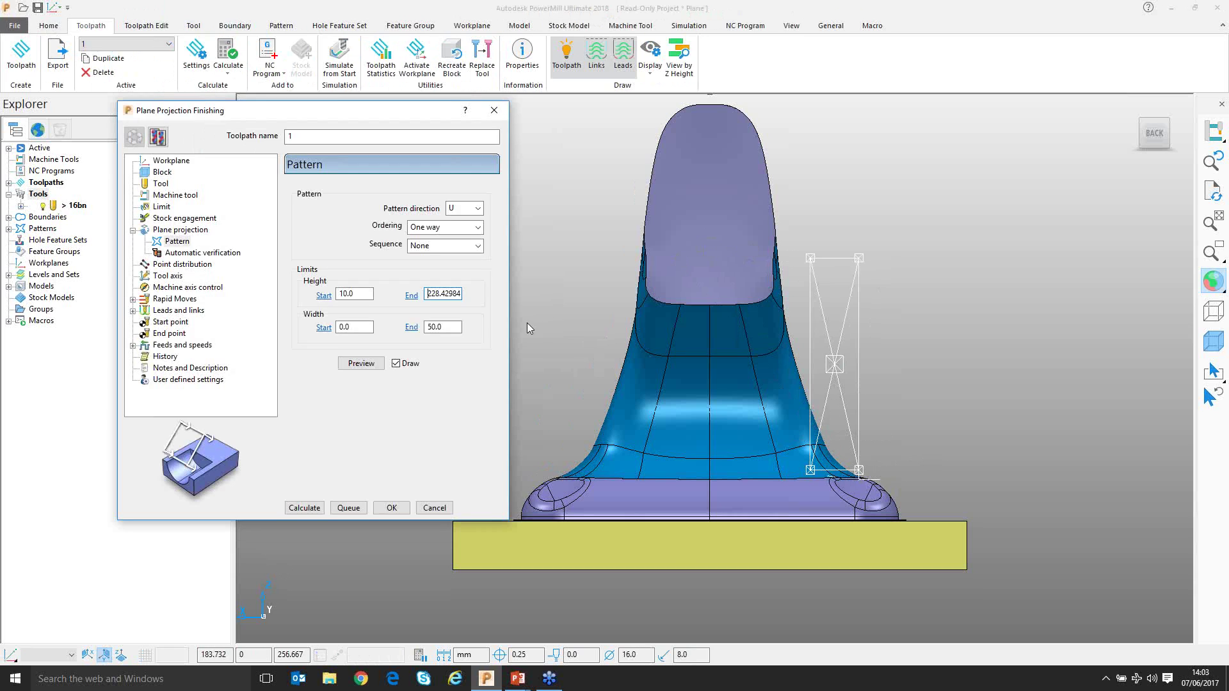
# - Set the pattern's width end limit to 316.44278 by measuring the X component between the blue surface's two lower corners
pyautogui.click(410, 328)
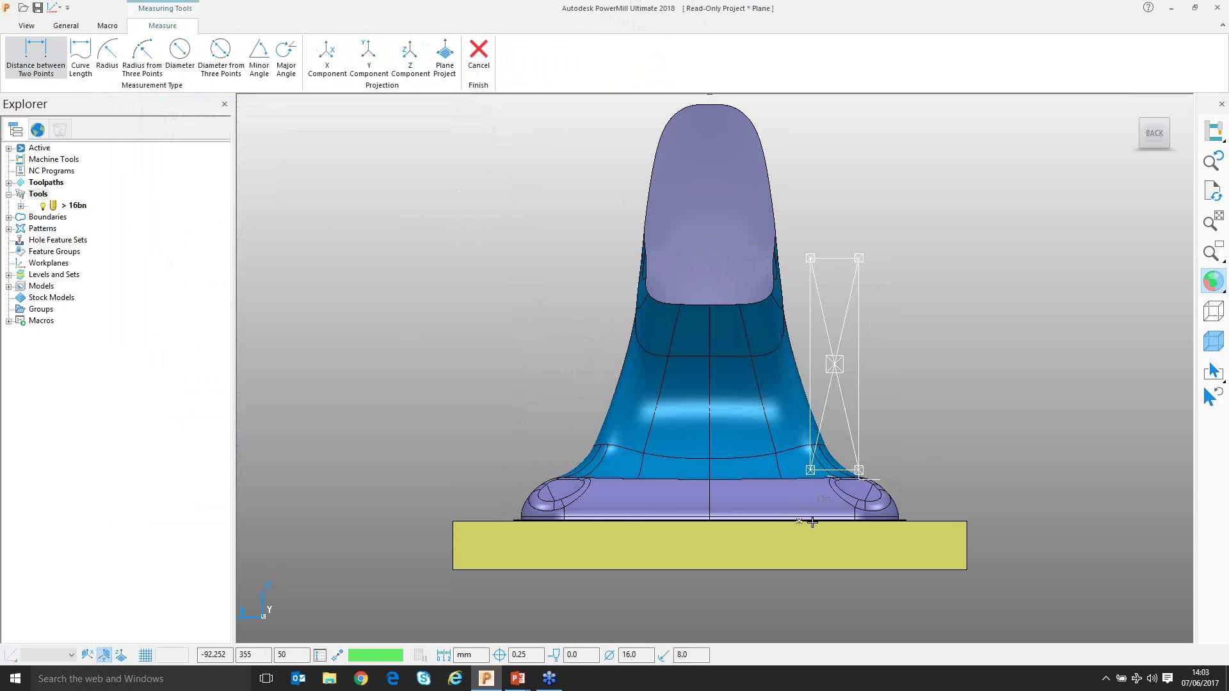
pyautogui.click(331, 62)
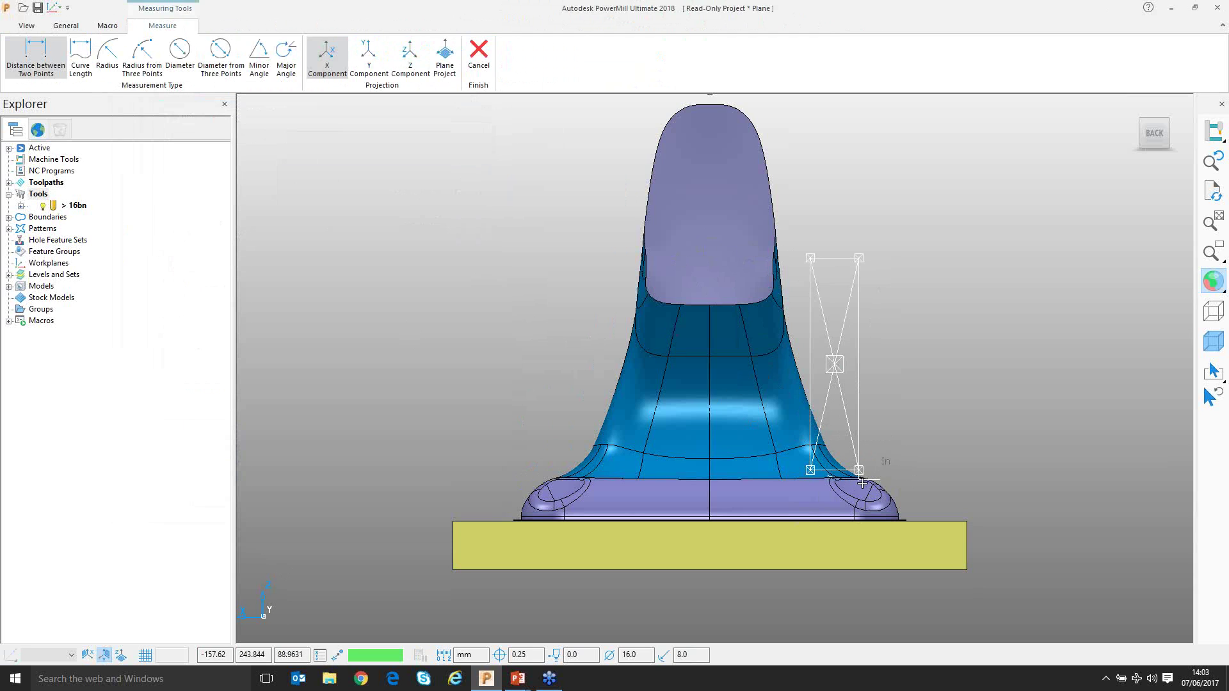
pyautogui.click(551, 472)
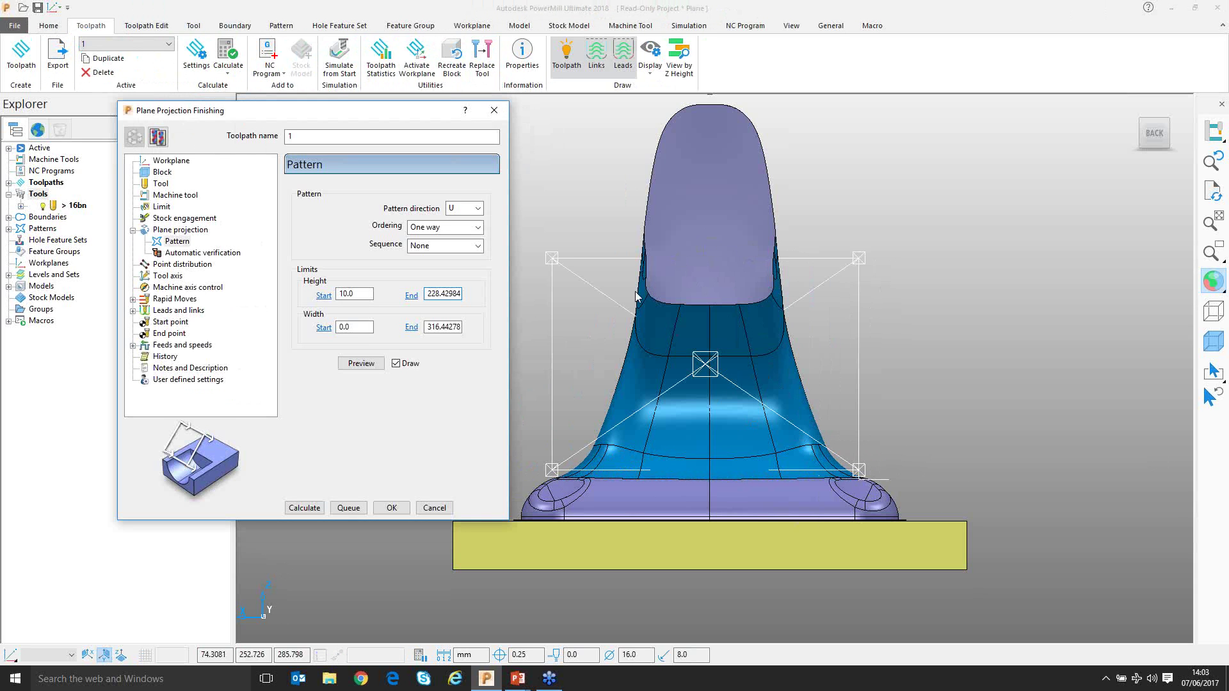
# - Check the plane's direction arrows against the blue surface and set the plane projection direction to Outwards
pyautogui.scroll(-1, 634, 310)
pyautogui.moveTo(635, 314); pyautogui.dragTo(825, 390, button='middle')
pyautogui.scroll(2, 924, 442)
pyautogui.moveTo(925, 435); pyautogui.dragTo(755, 377, button='middle')
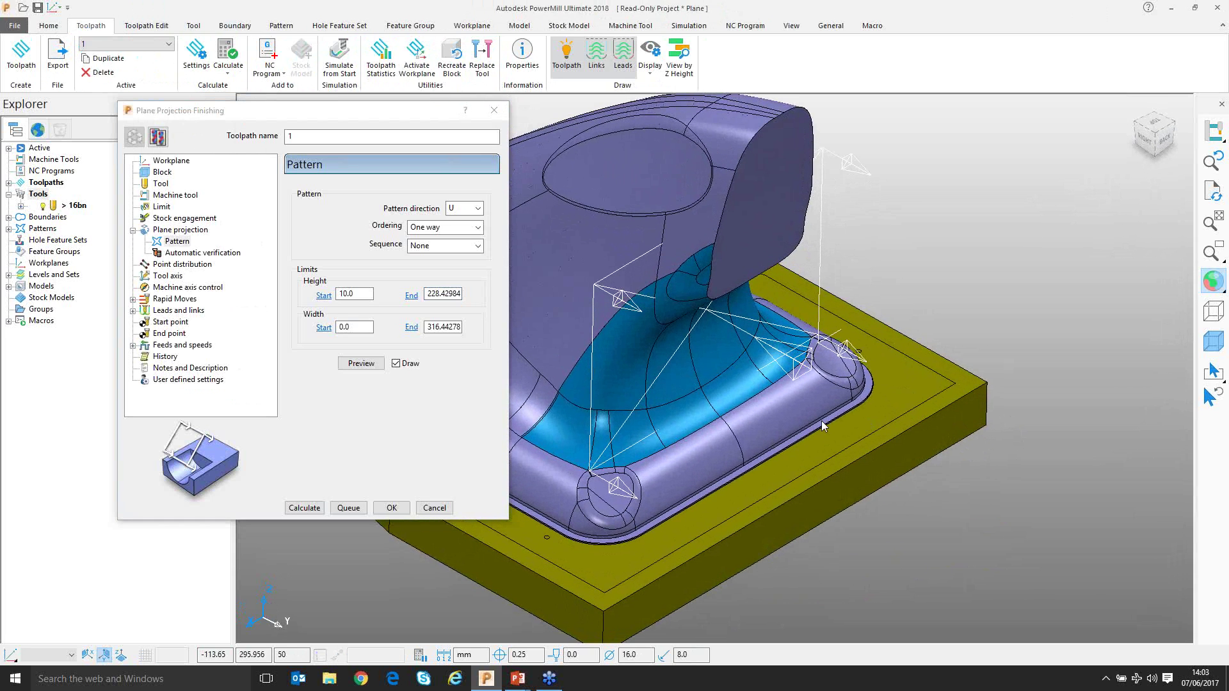
pyautogui.click(194, 231)
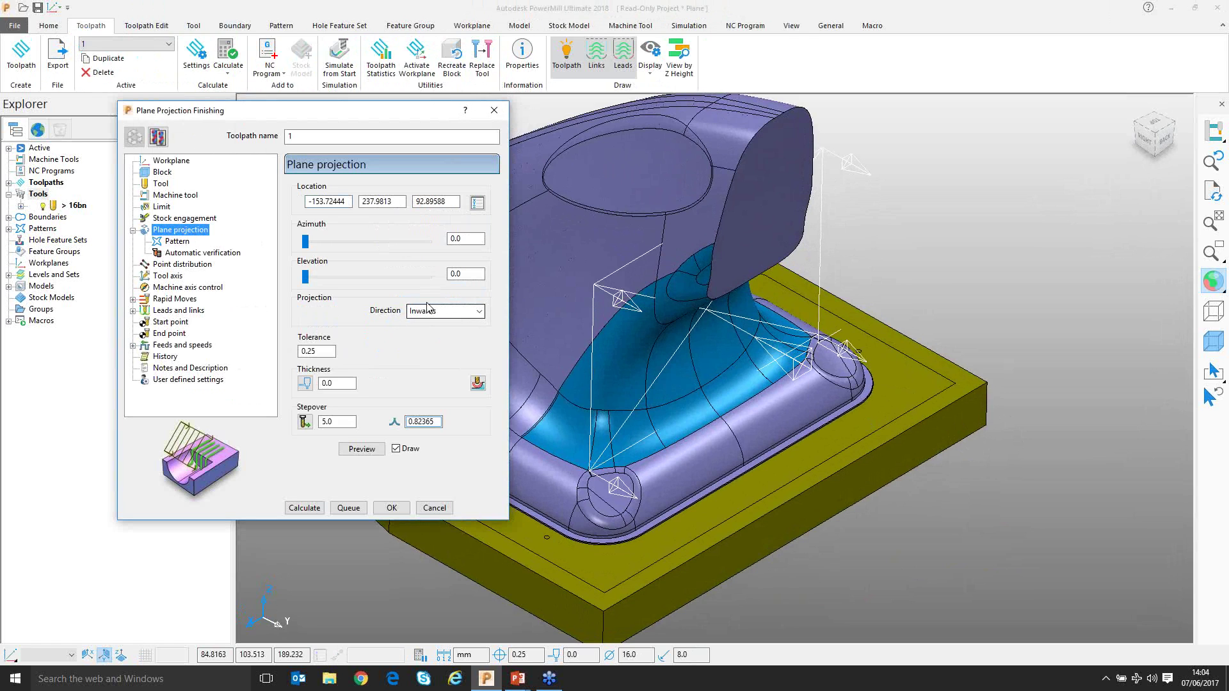
pyautogui.moveTo(604, 374); pyautogui.dragTo(814, 271, button='middle')
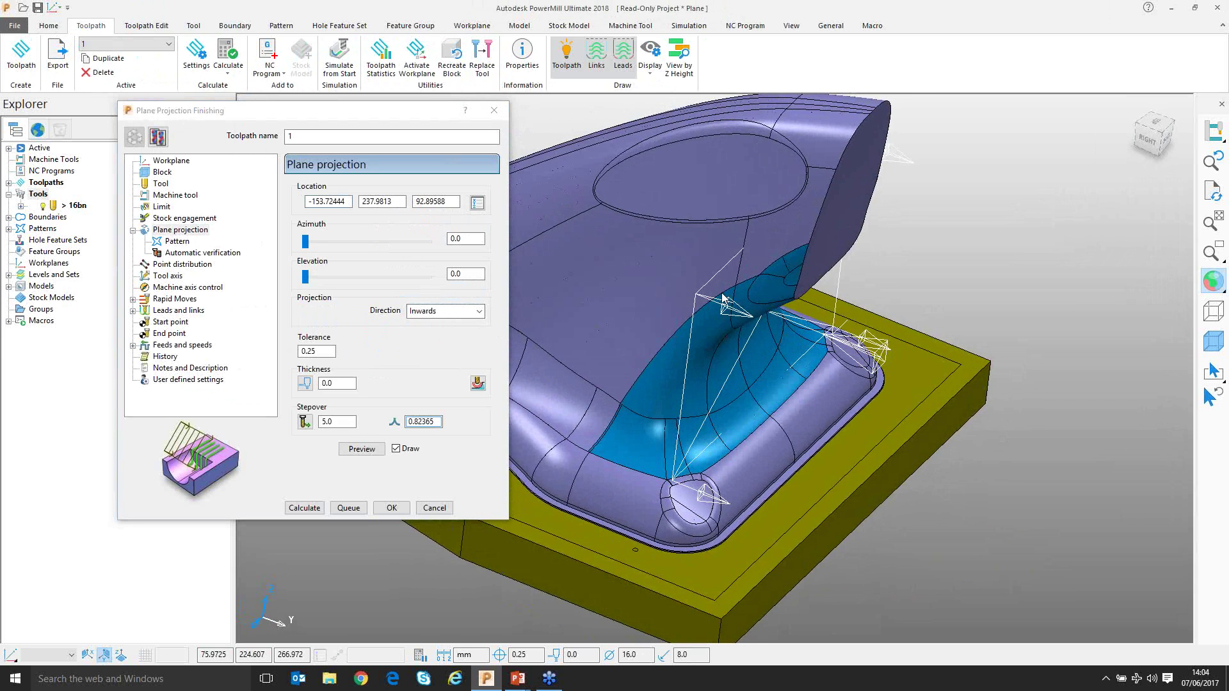
pyautogui.click(480, 312)
pyautogui.click(475, 335)
pyautogui.moveTo(835, 392); pyautogui.dragTo(733, 322, button='middle')
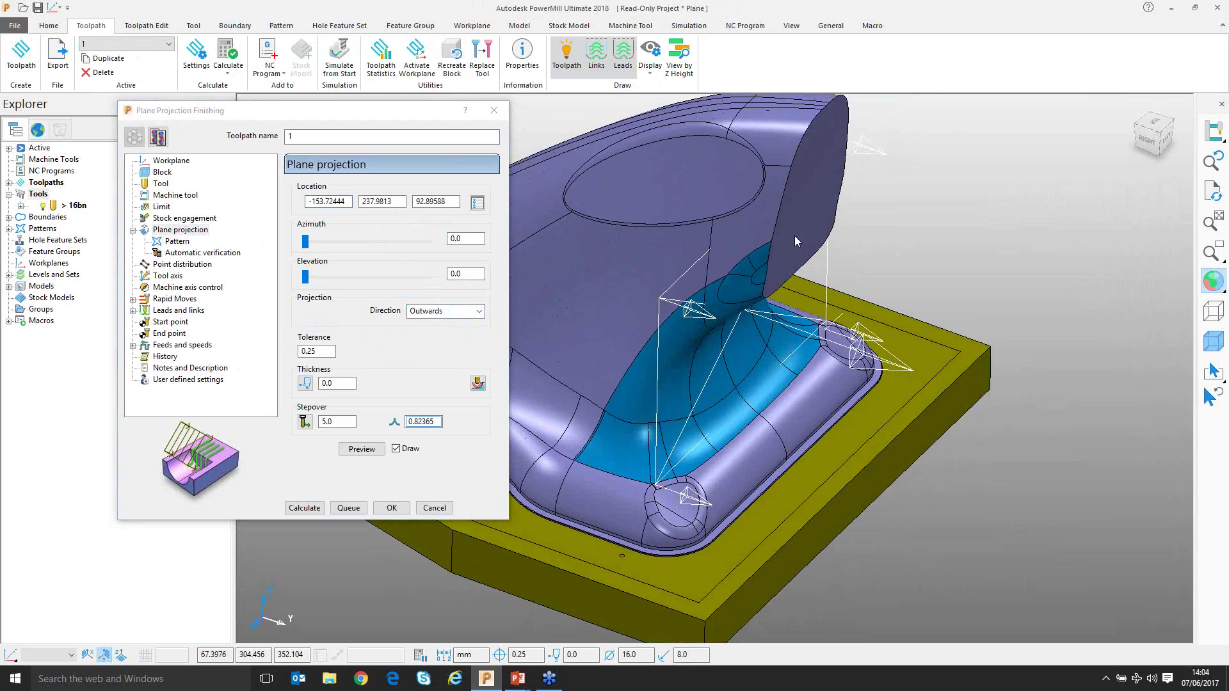
pyautogui.moveTo(679, 401); pyautogui.dragTo(720, 324, button='middle')
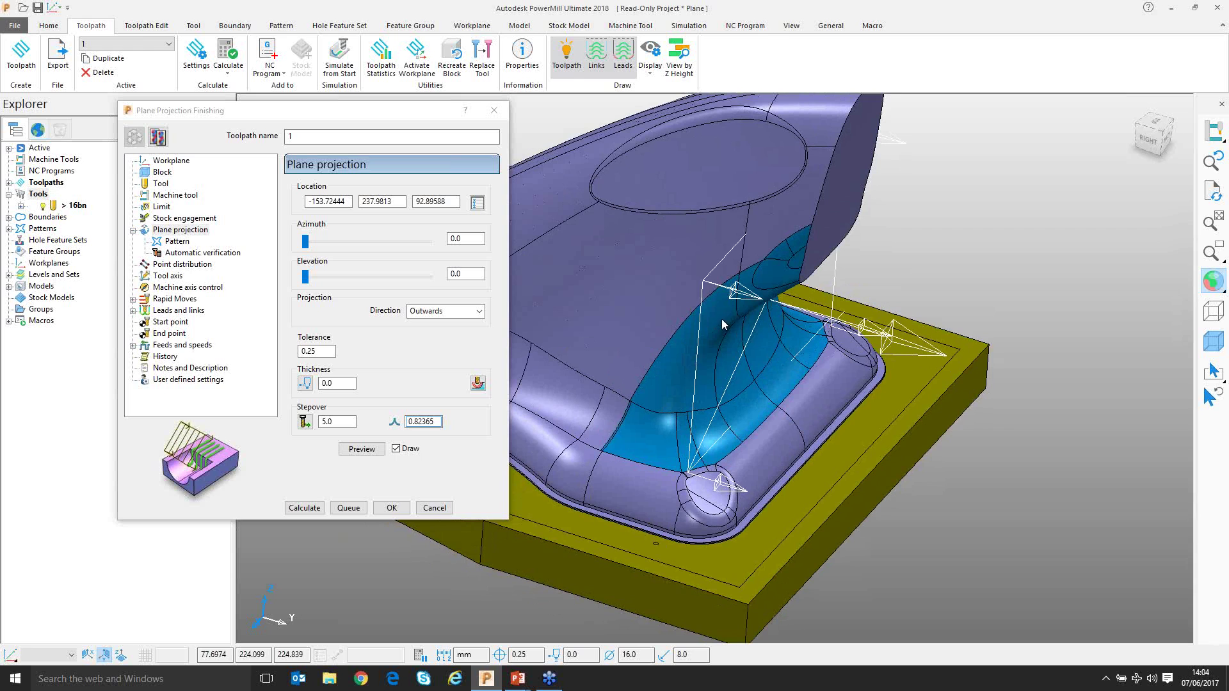
pyautogui.moveTo(756, 358); pyautogui.dragTo(770, 376, button='middle')
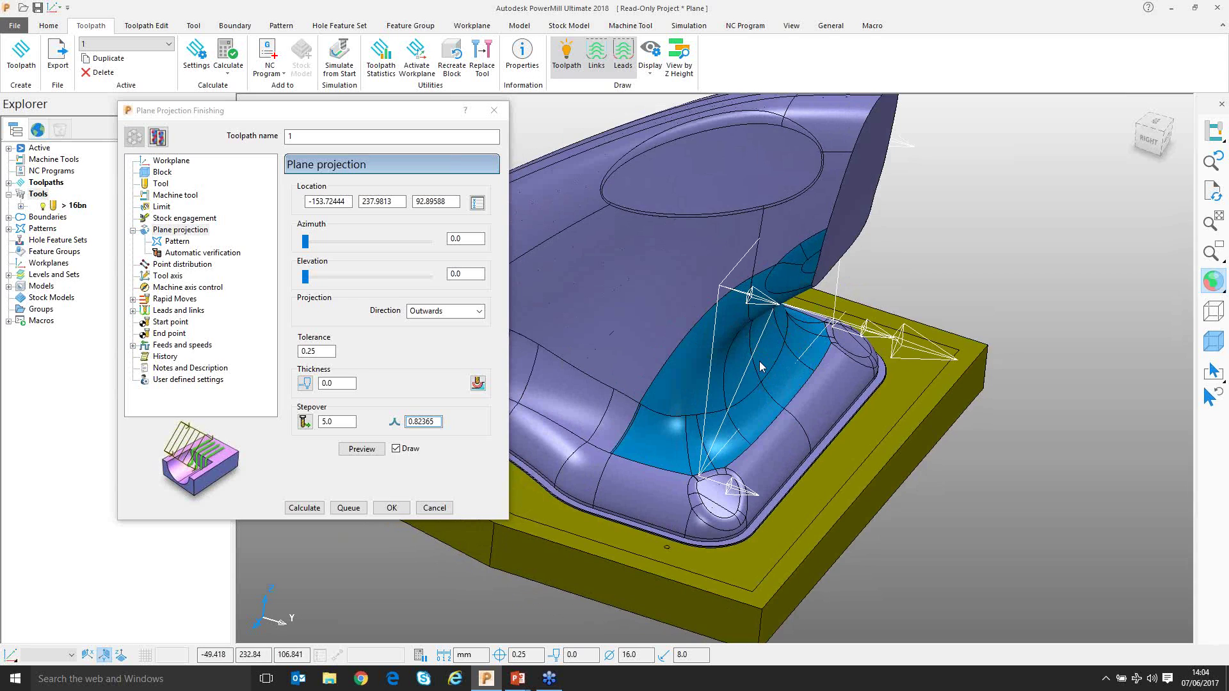
# - Set the plane projection direction to Inwards and check the direction arrows against the blue surfaces
pyautogui.click(474, 312)
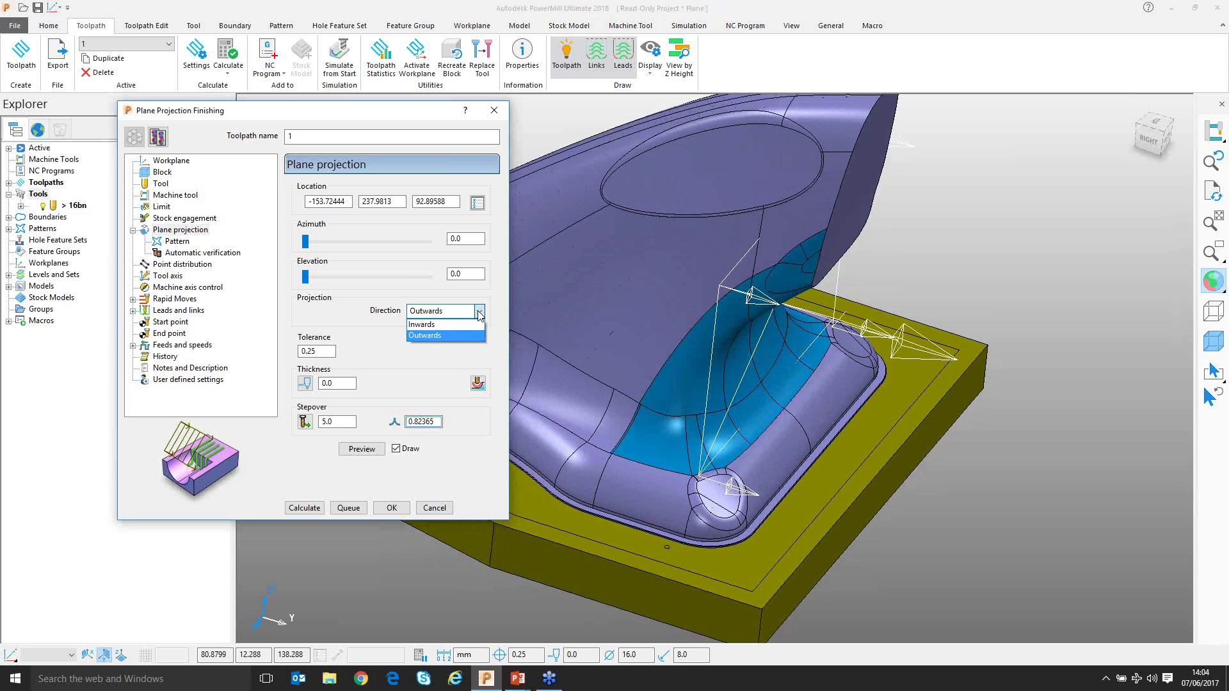
pyautogui.click(448, 334)
pyautogui.moveTo(726, 324); pyautogui.dragTo(849, 356, button='middle')
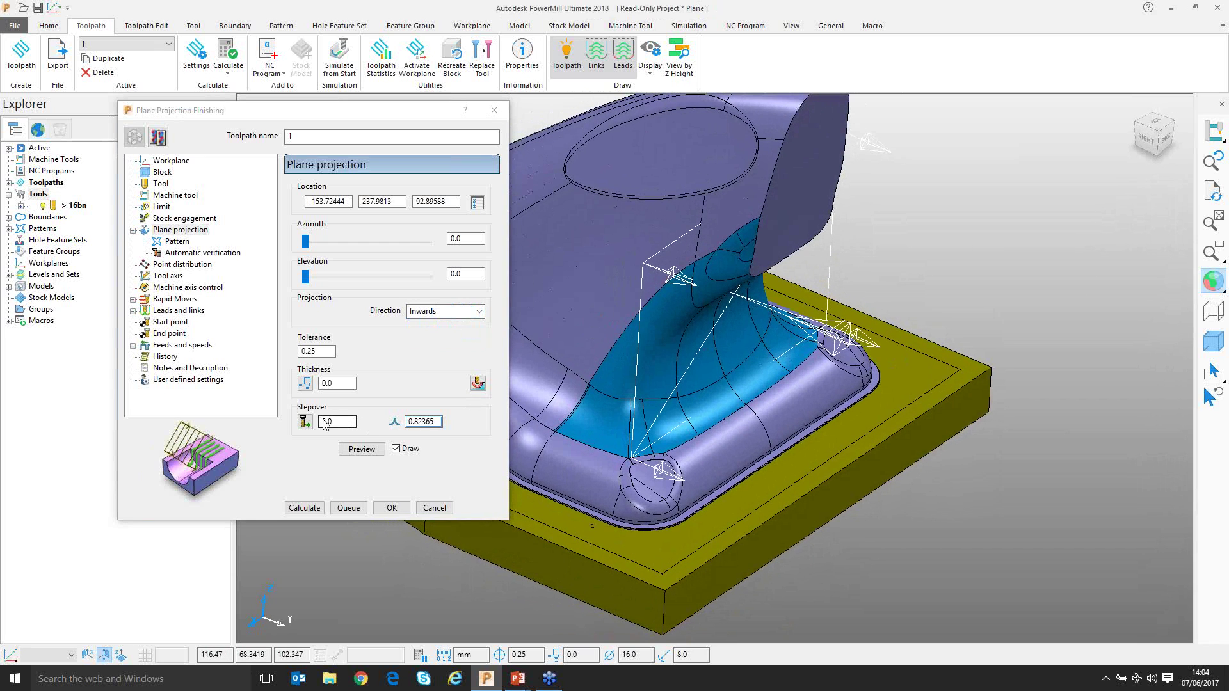
# - Preview the pattern on the projection plane, set its ordering to Two way, and refresh the preview
pyautogui.click(177, 242)
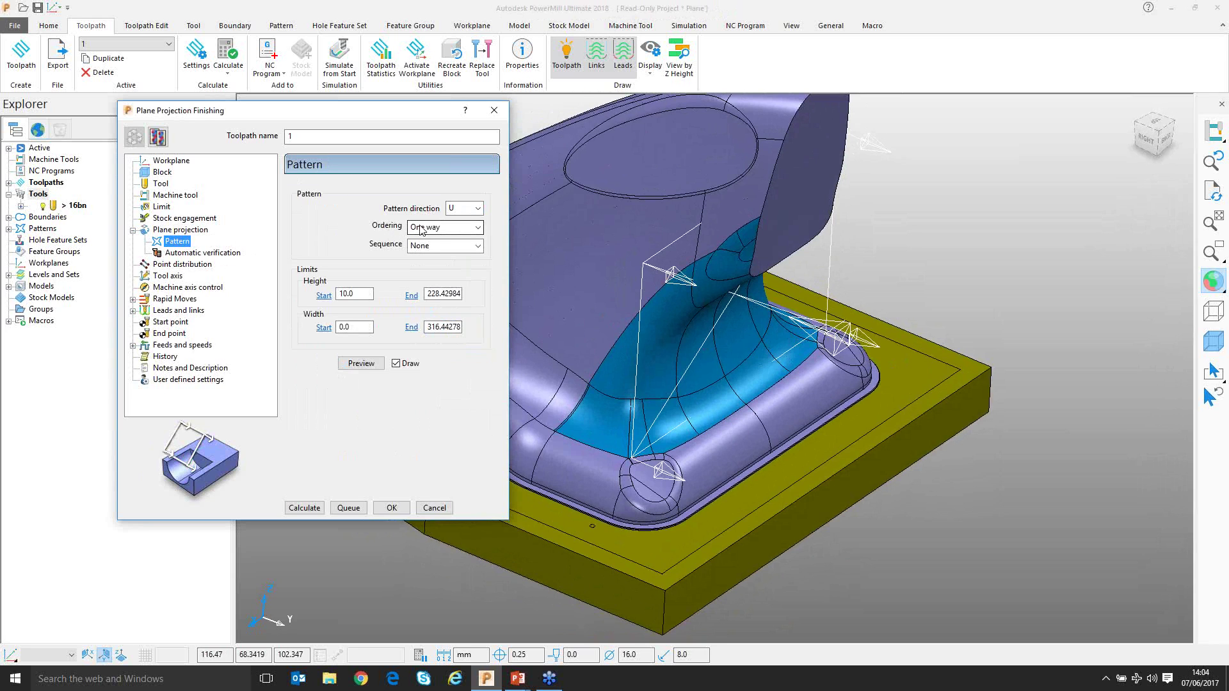
pyautogui.click(360, 365)
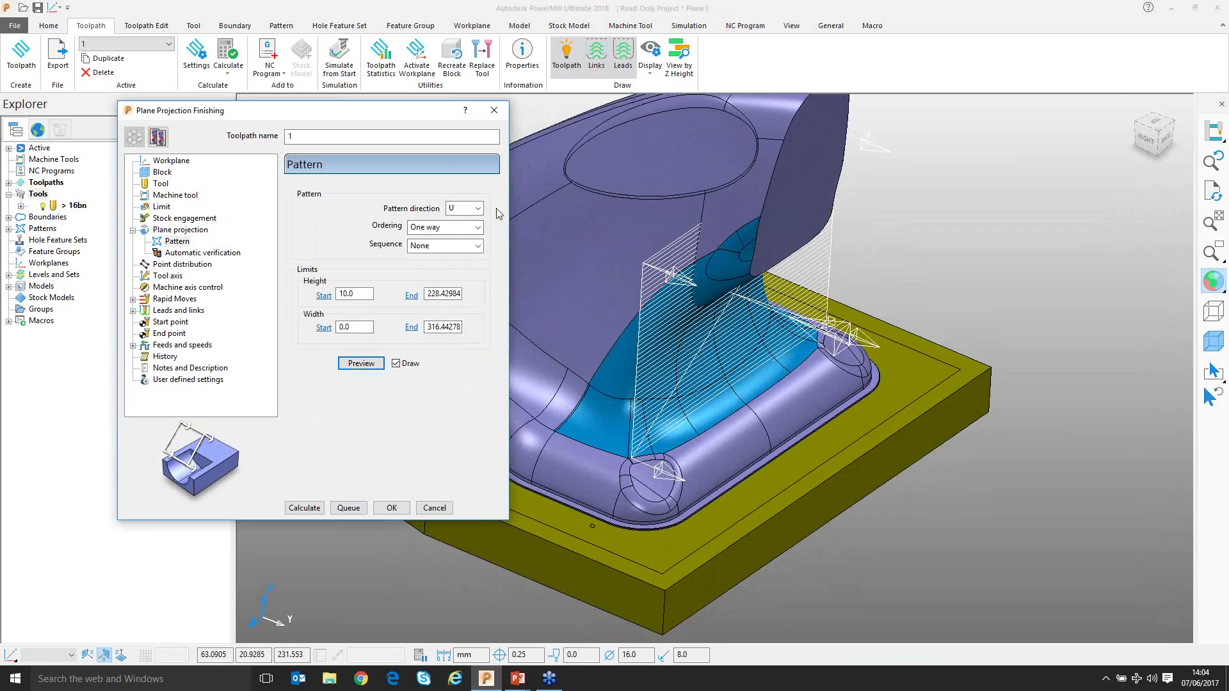
pyautogui.click(477, 227)
pyautogui.click(448, 247)
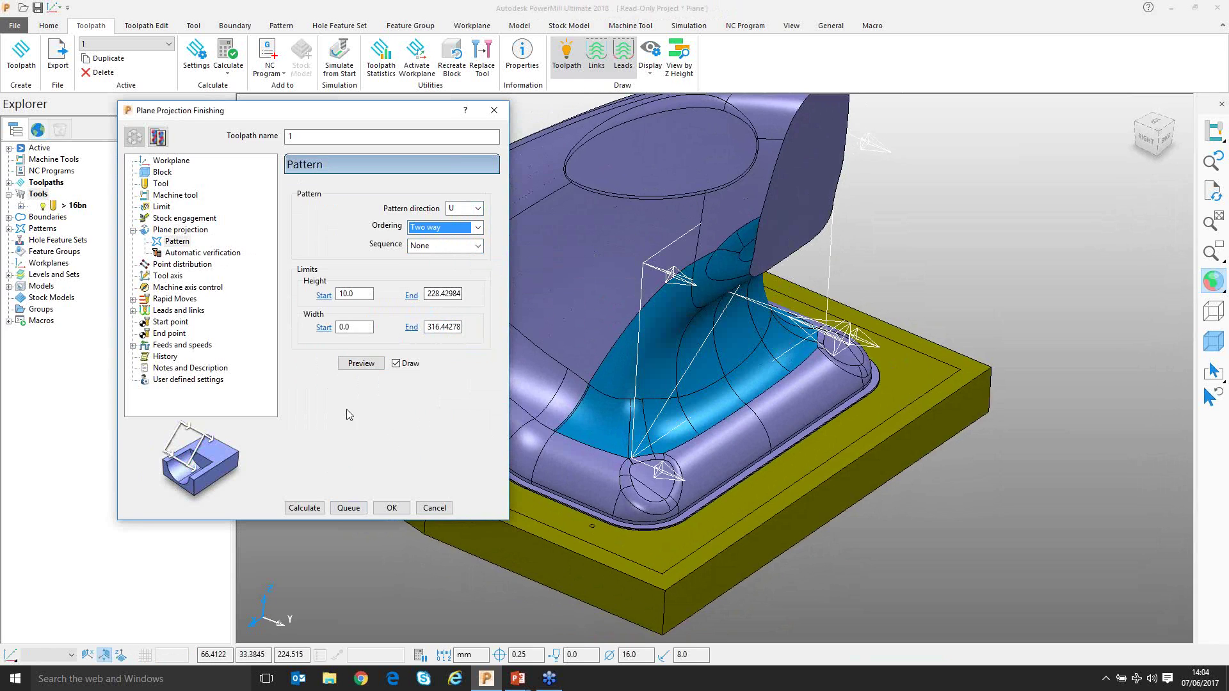
pyautogui.click(360, 363)
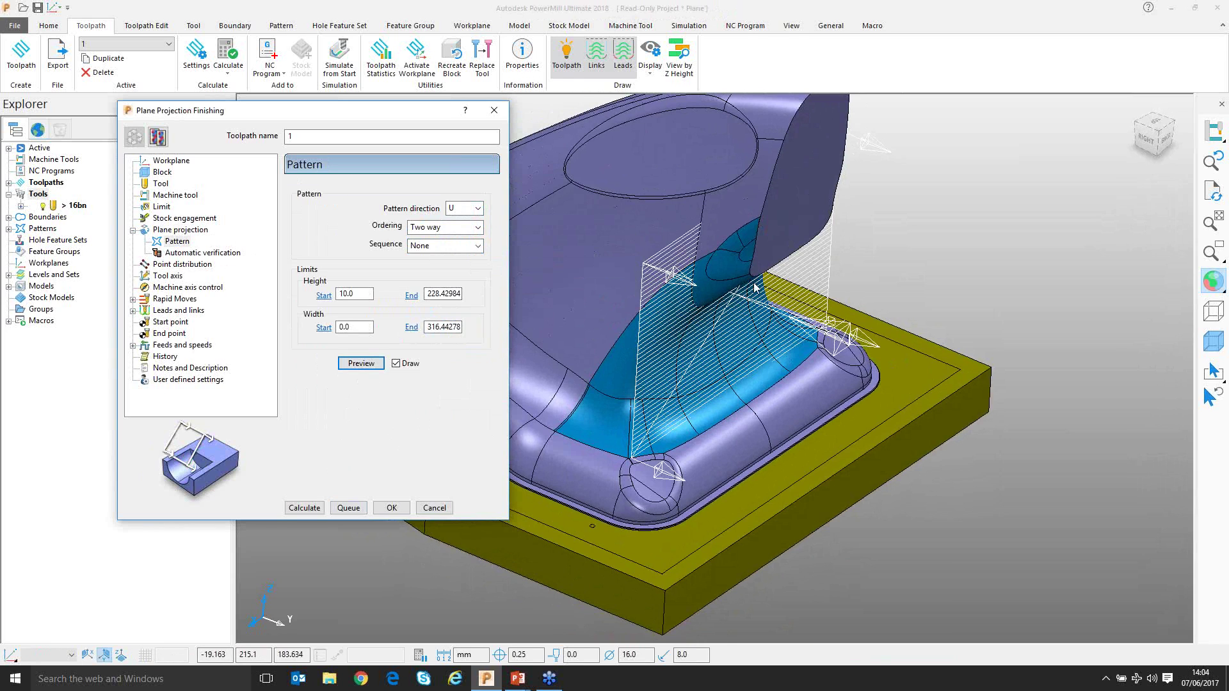
# - Preview the pattern in the V direction for comparison, and restore the U direction with a refreshed preview
pyautogui.click(478, 208)
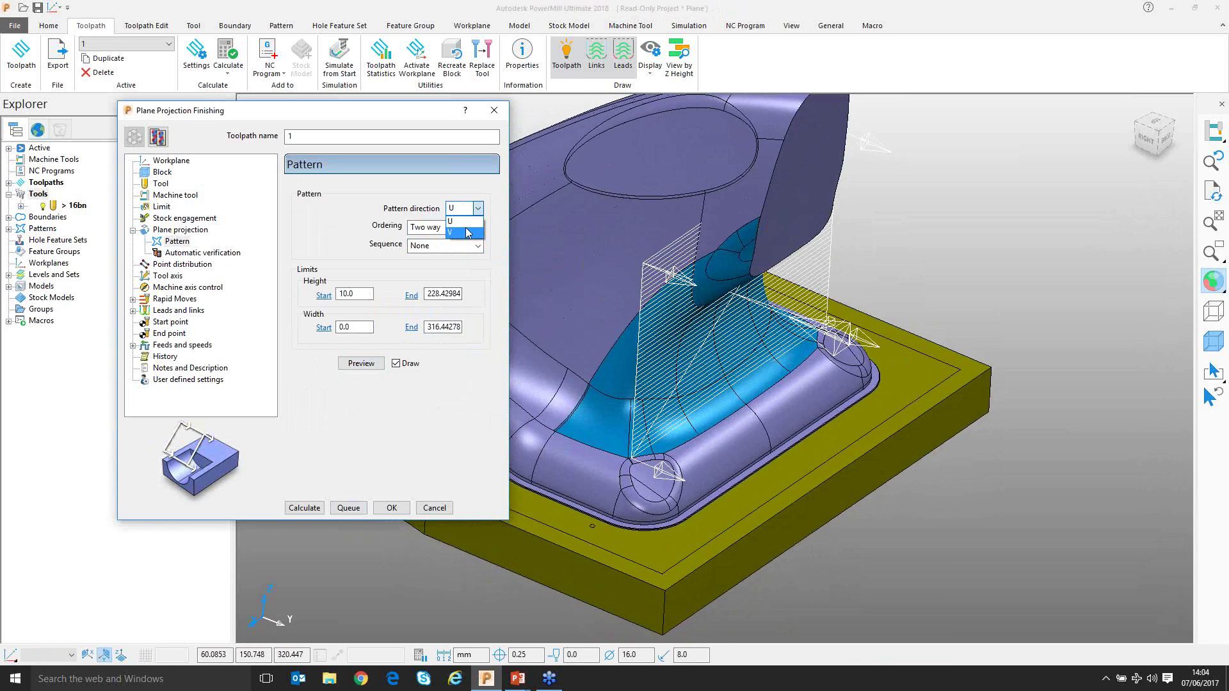
pyautogui.click(466, 233)
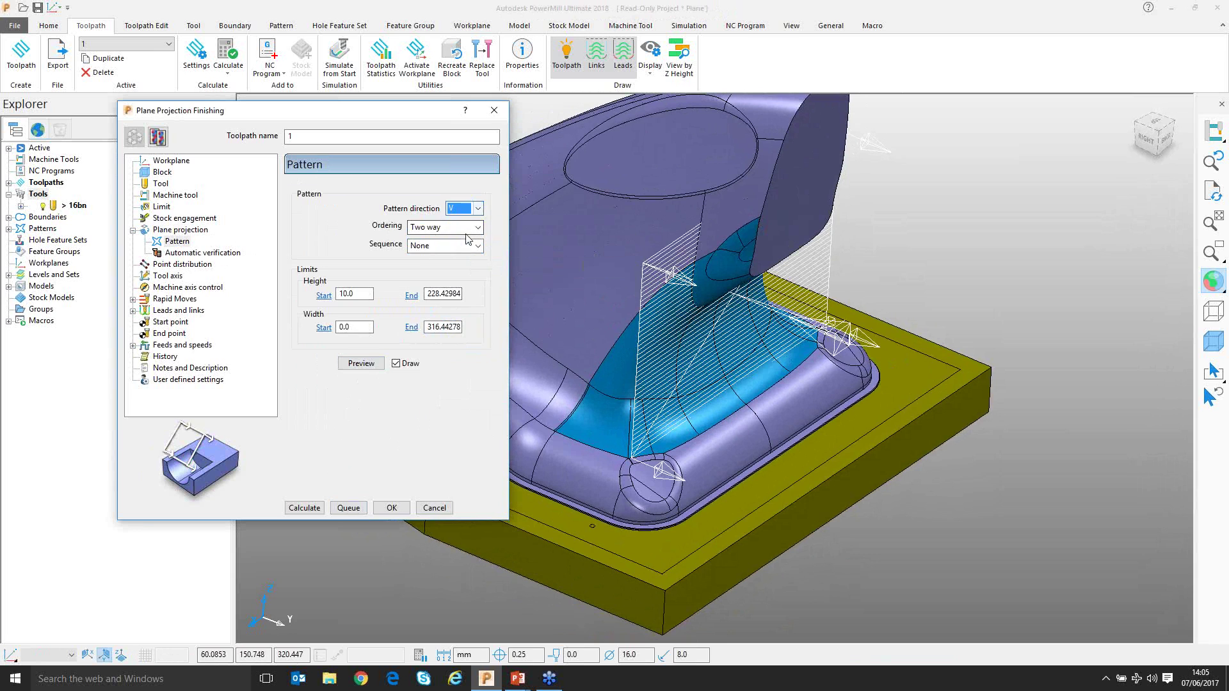
pyautogui.click(368, 365)
pyautogui.moveTo(648, 385); pyautogui.dragTo(800, 384, button='middle')
pyautogui.click(479, 209)
pyautogui.click(461, 221)
pyautogui.click(357, 363)
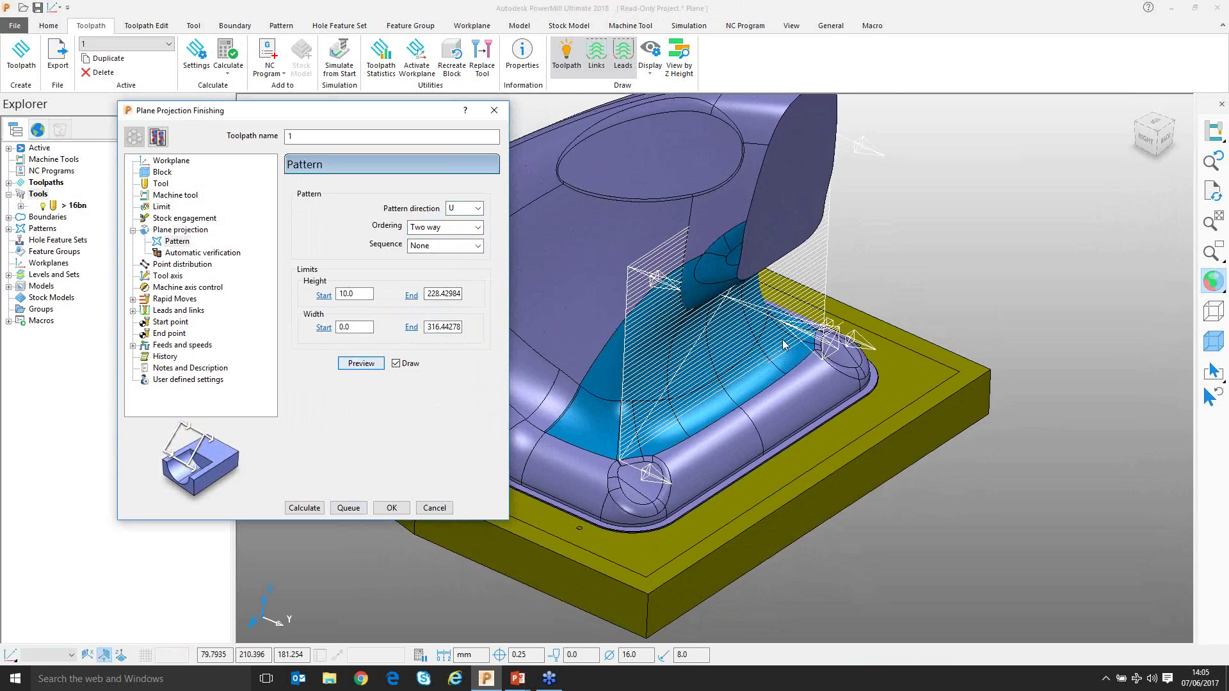
# - Calculate the plane projection toolpath with the Inwards direction and inspect its passes around the blue undercut surfaces
pyautogui.click(176, 230)
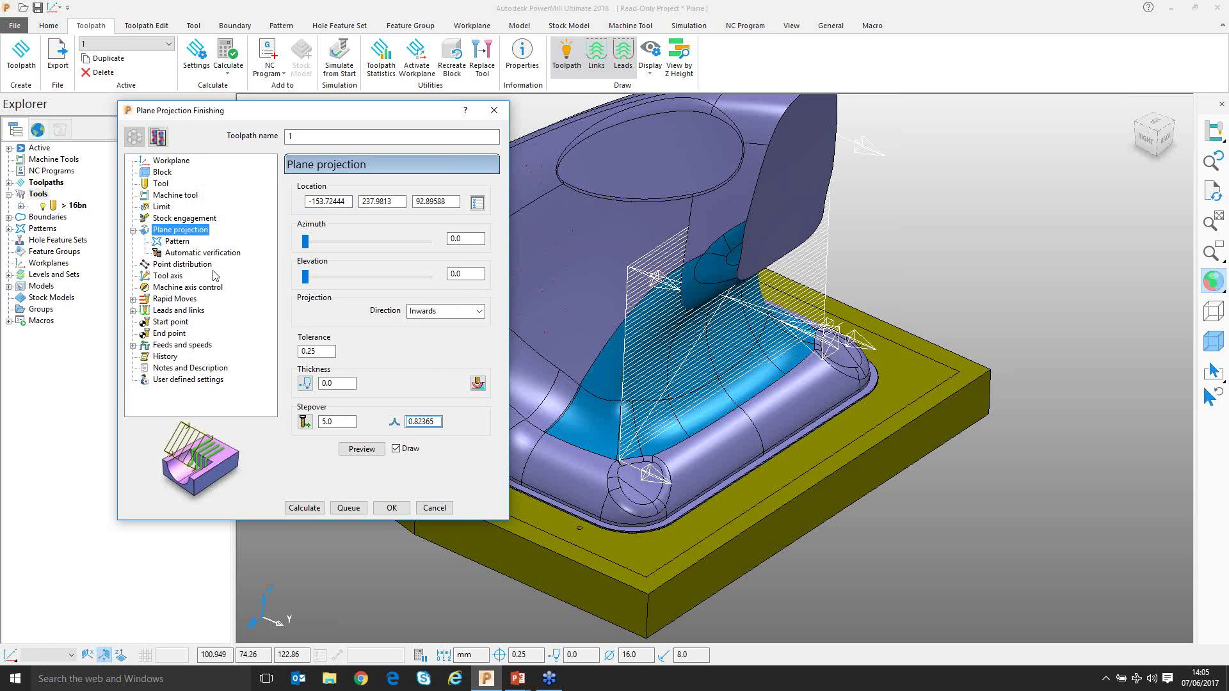
pyautogui.scroll(-1, 693, 375)
pyautogui.keyDown('shift'); pyautogui.moveTo(719, 383); pyautogui.dragTo(744, 386, button='middle'); pyautogui.keyUp('shift')
pyautogui.click(305, 508)
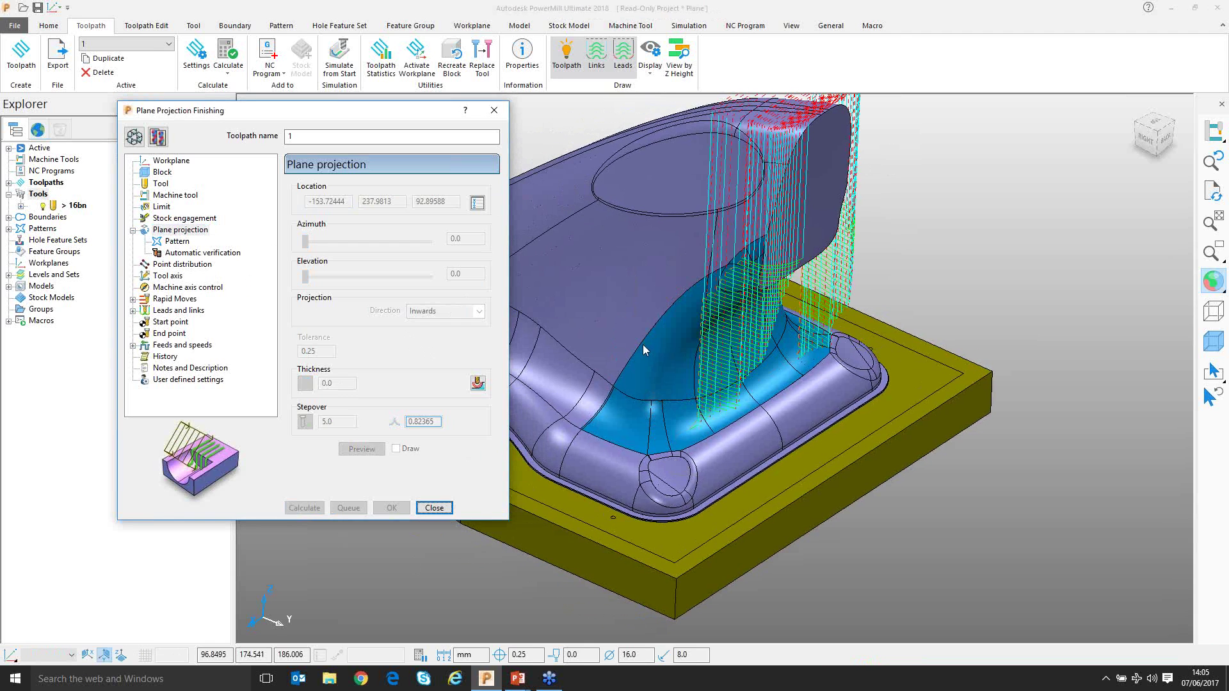
pyautogui.moveTo(889, 424); pyautogui.dragTo(834, 280, button='middle')
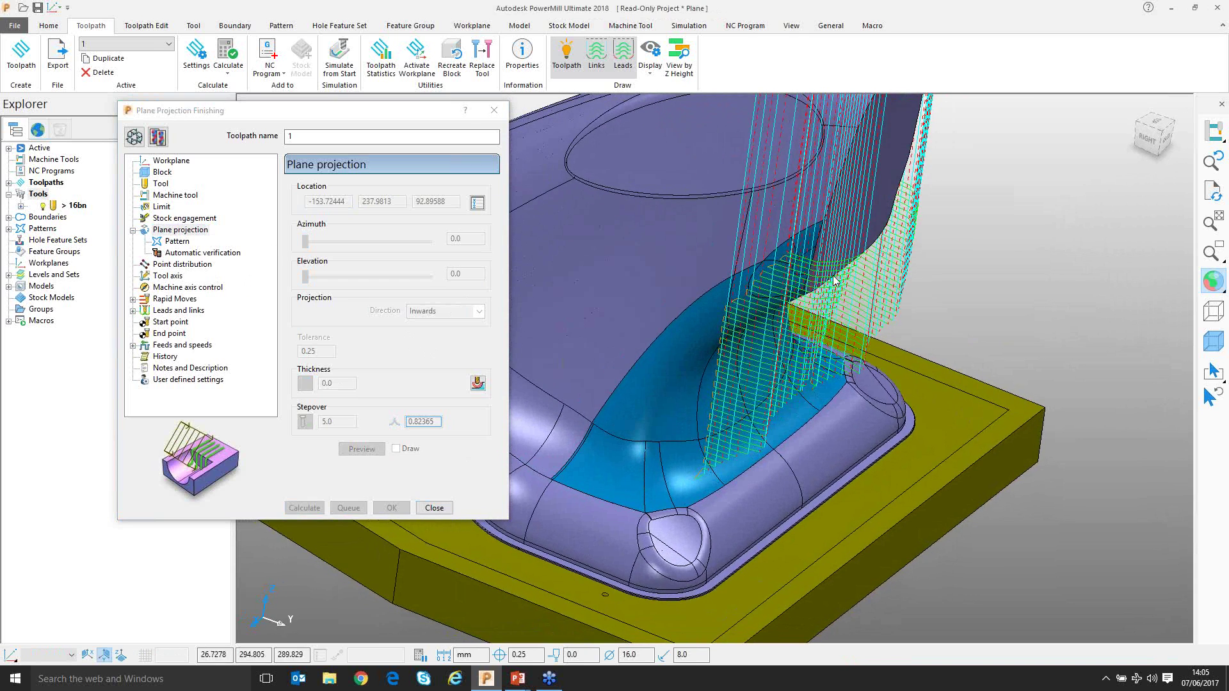
pyautogui.moveTo(746, 340); pyautogui.dragTo(777, 311, button='middle')
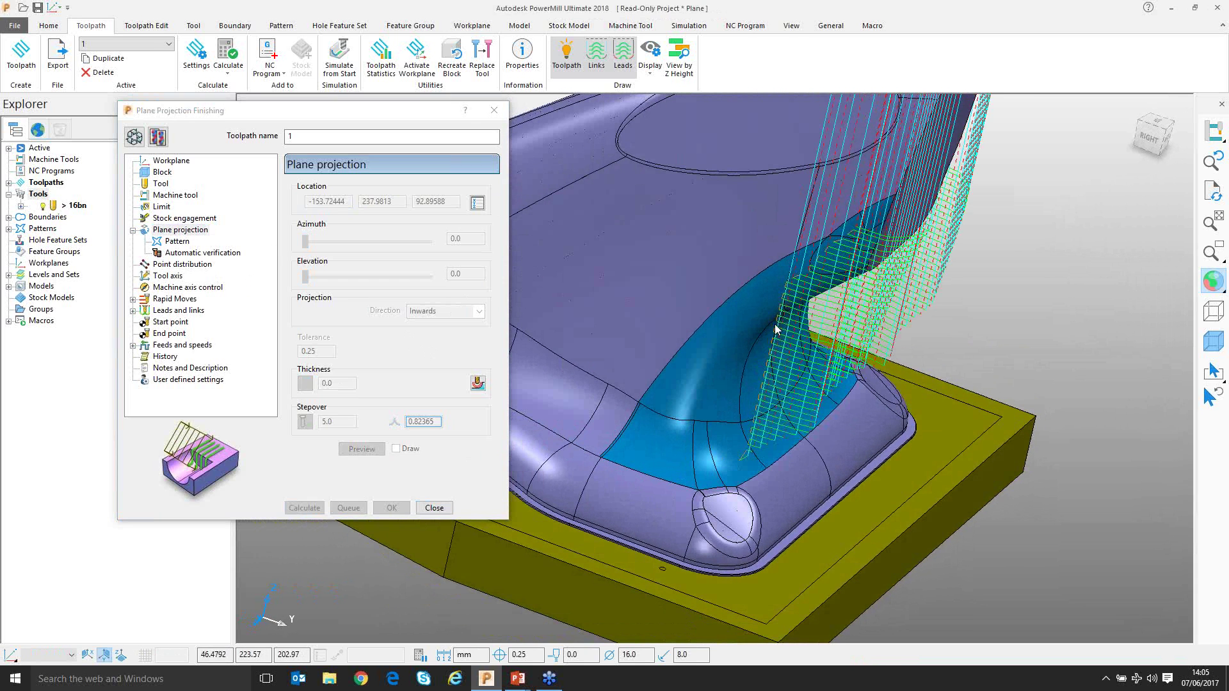
# - Reopen the calculated toolpath's settings for editing and preview the projection plane's position relative to the model
pyautogui.click(131, 138)
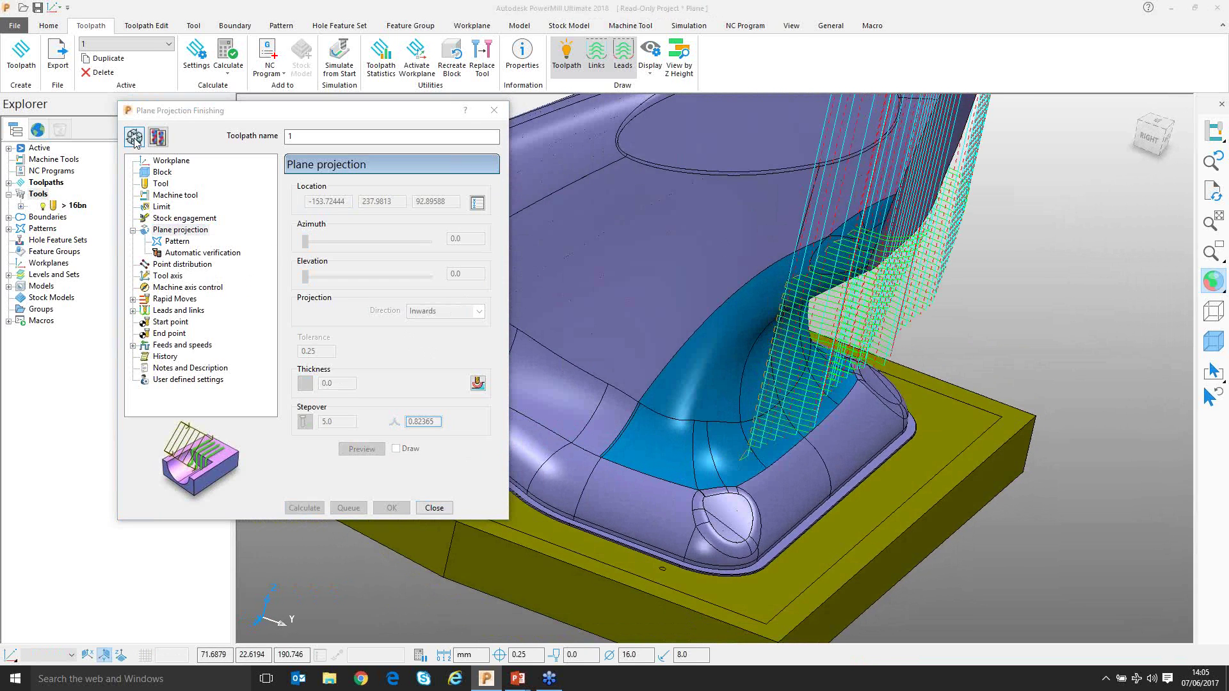
pyautogui.click(361, 448)
pyautogui.moveTo(615, 333)
pyautogui.mouseDown(button='middle')
pyautogui.moveTo(789, 407)
pyautogui.moveTo(800, 383)
pyautogui.moveTo(856, 347)
pyautogui.mouseUp(button='middle')
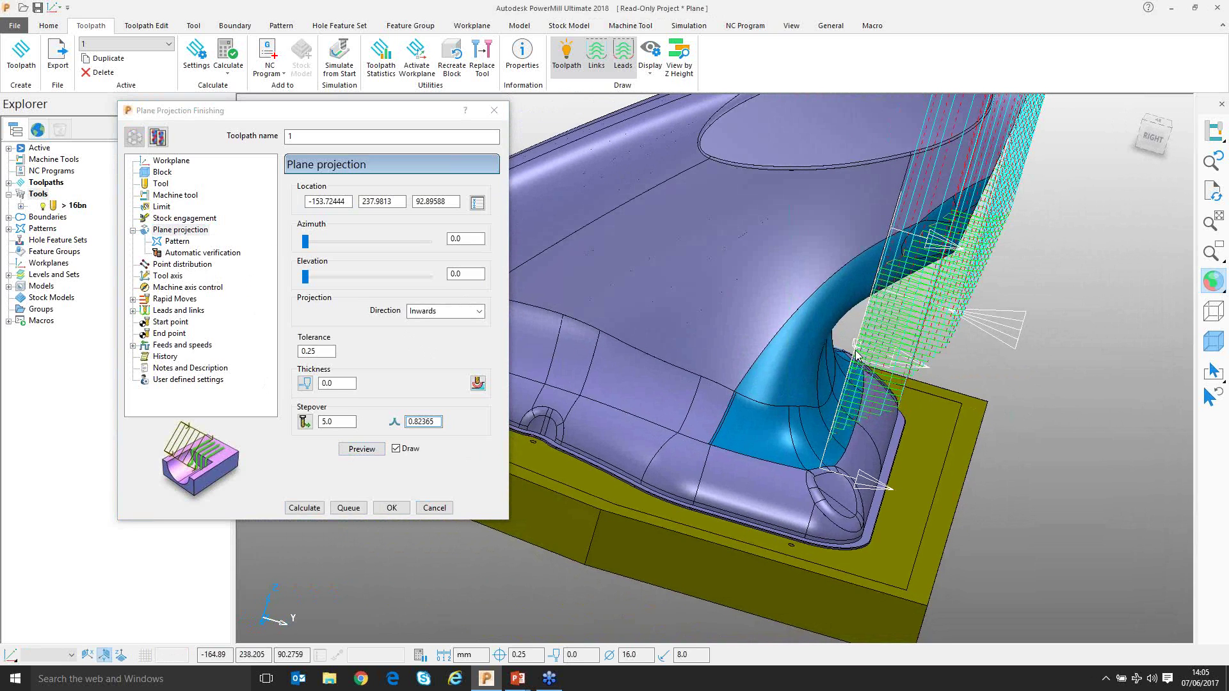
pyautogui.moveTo(888, 272); pyautogui.dragTo(861, 280, button='middle')
pyautogui.scroll(-3, 832, 337)
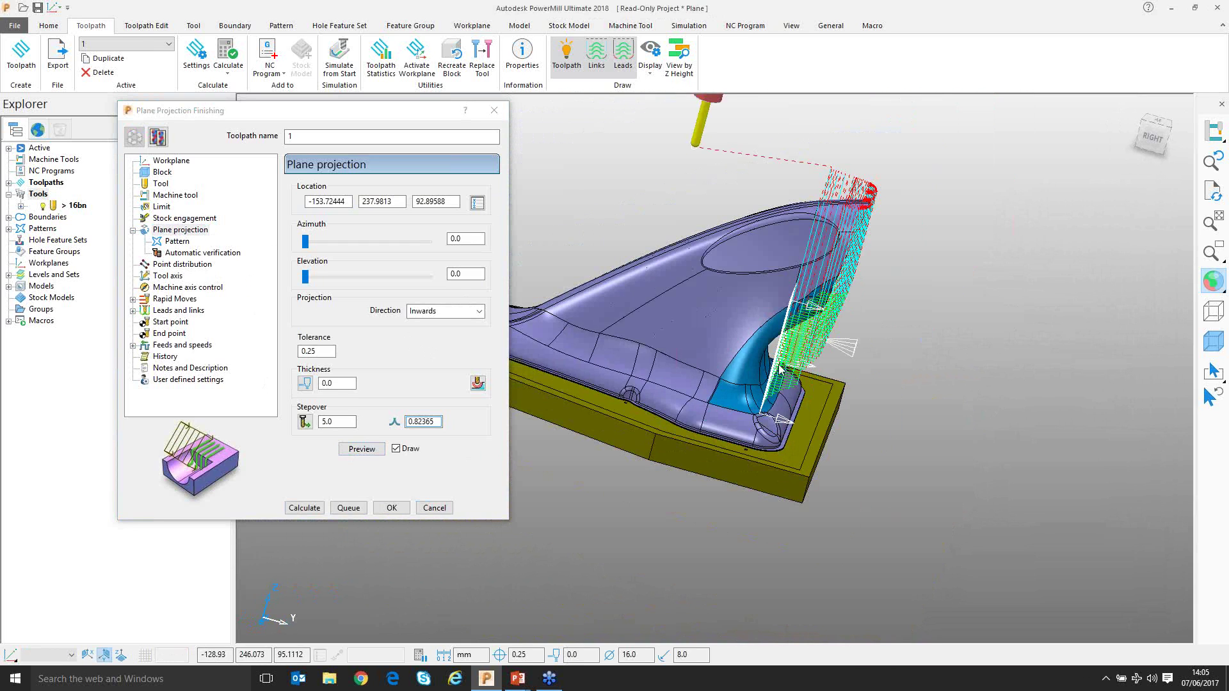
# - Move the projection plane's location to Y -355.0 at the model's far end, keeping X and Z locked
pyautogui.click(477, 203)
pyautogui.keyDown('shift'); pyautogui.moveTo(539, 303); pyautogui.dragTo(465, 309, button='middle'); pyautogui.keyUp('shift')
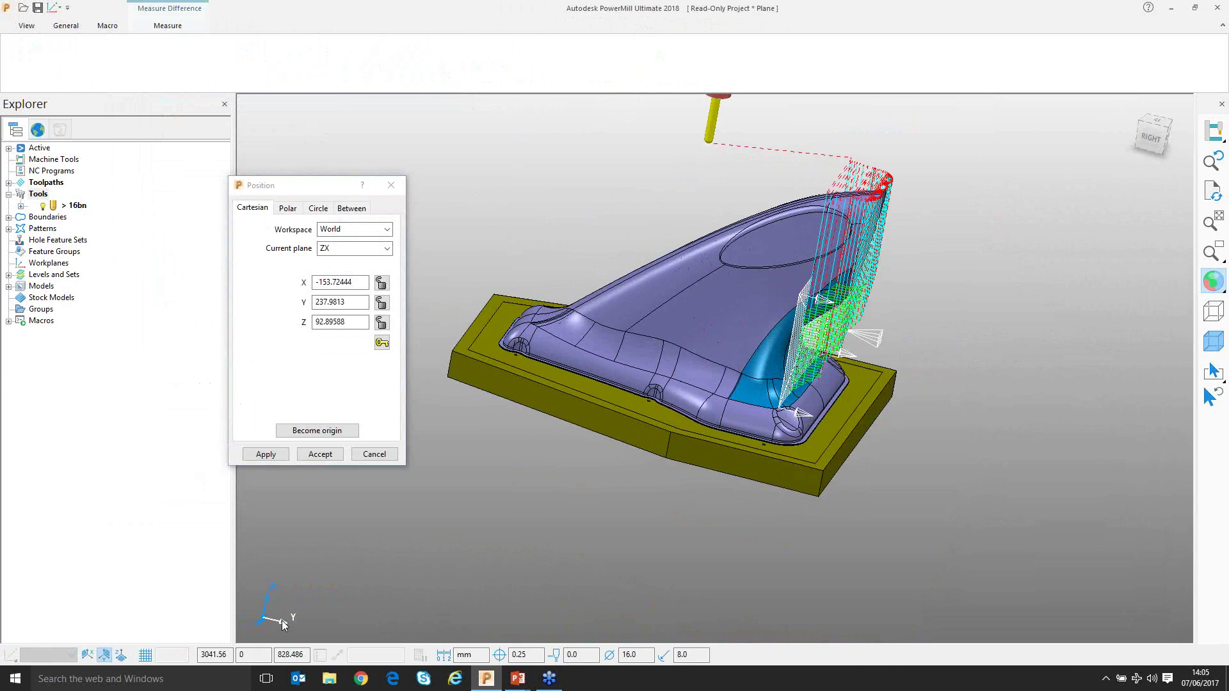
pyautogui.click(381, 283)
pyautogui.click(381, 323)
pyautogui.moveTo(491, 428); pyautogui.dragTo(550, 421, button='middle')
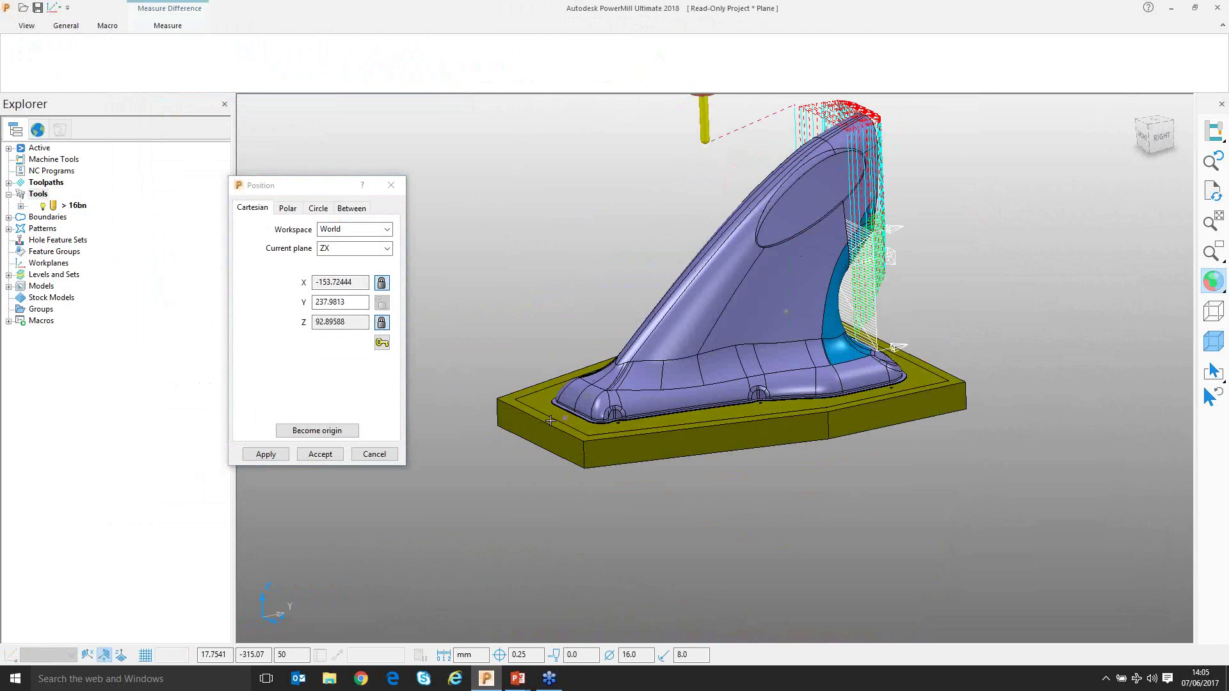
pyautogui.click(320, 454)
pyautogui.moveTo(596, 472); pyautogui.dragTo(754, 452, button='middle')
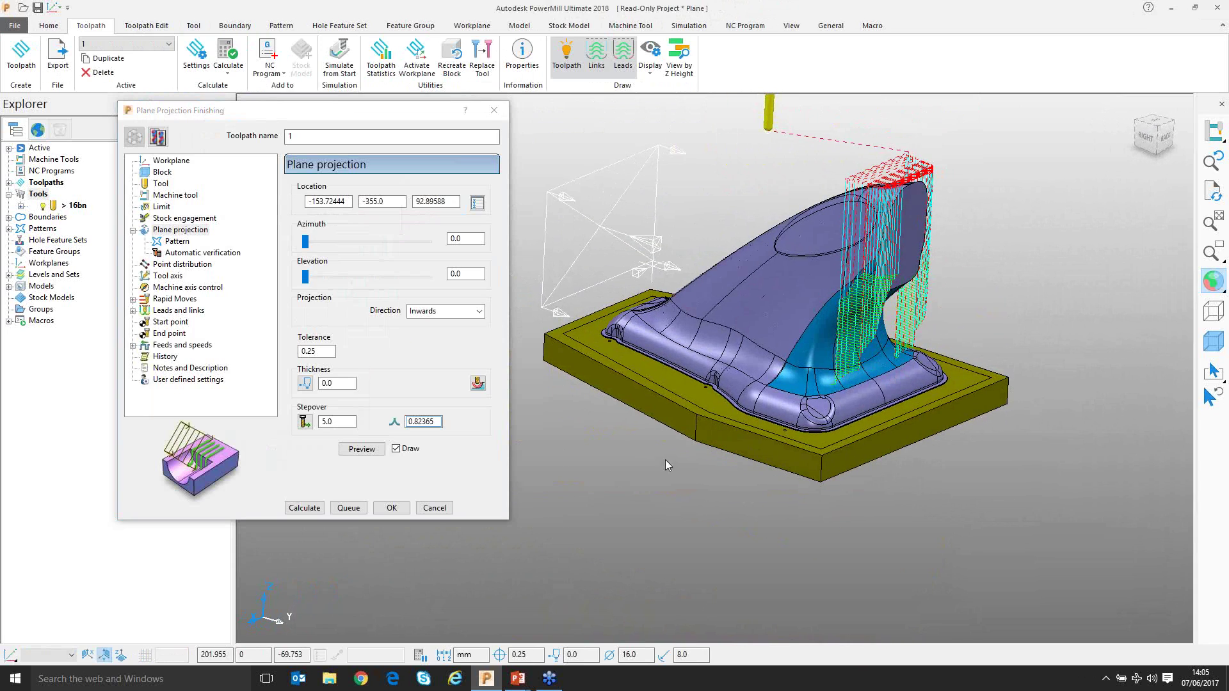
# - Examine the calculated toolpath's coverage of the blue undercut surfaces together with its Vertical tool axis setting
pyautogui.scroll(5, 909, 320)
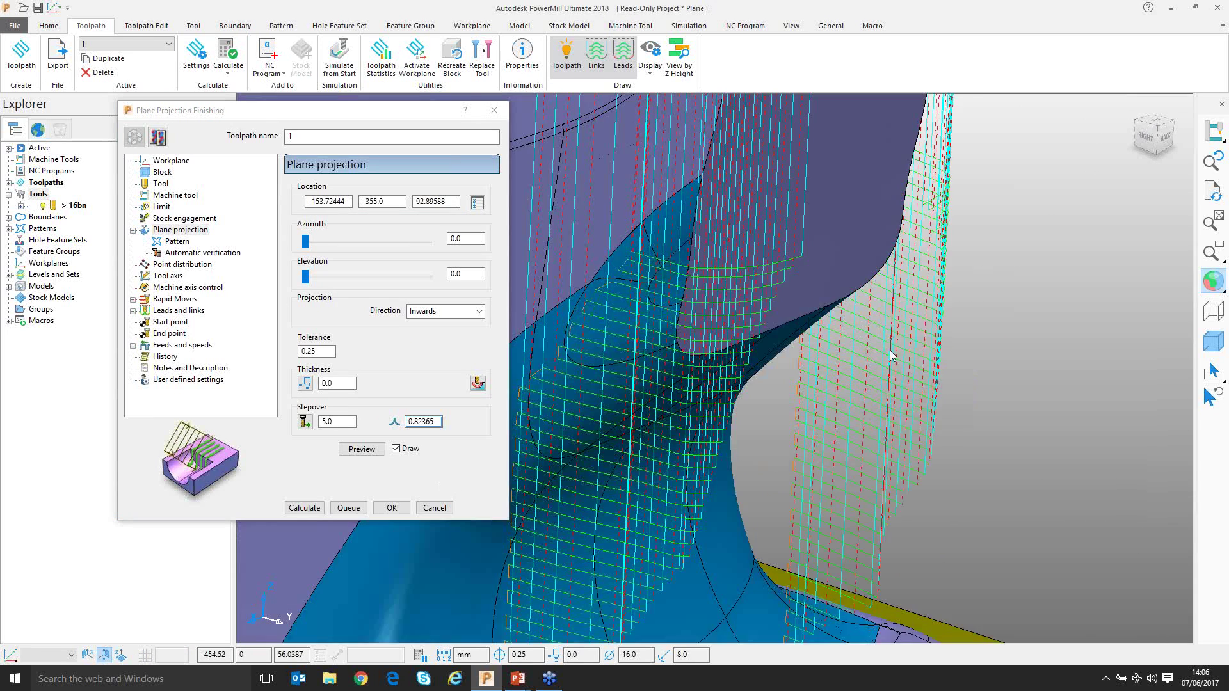
pyautogui.scroll(-3, 858, 345)
pyautogui.scroll(2, 843, 356)
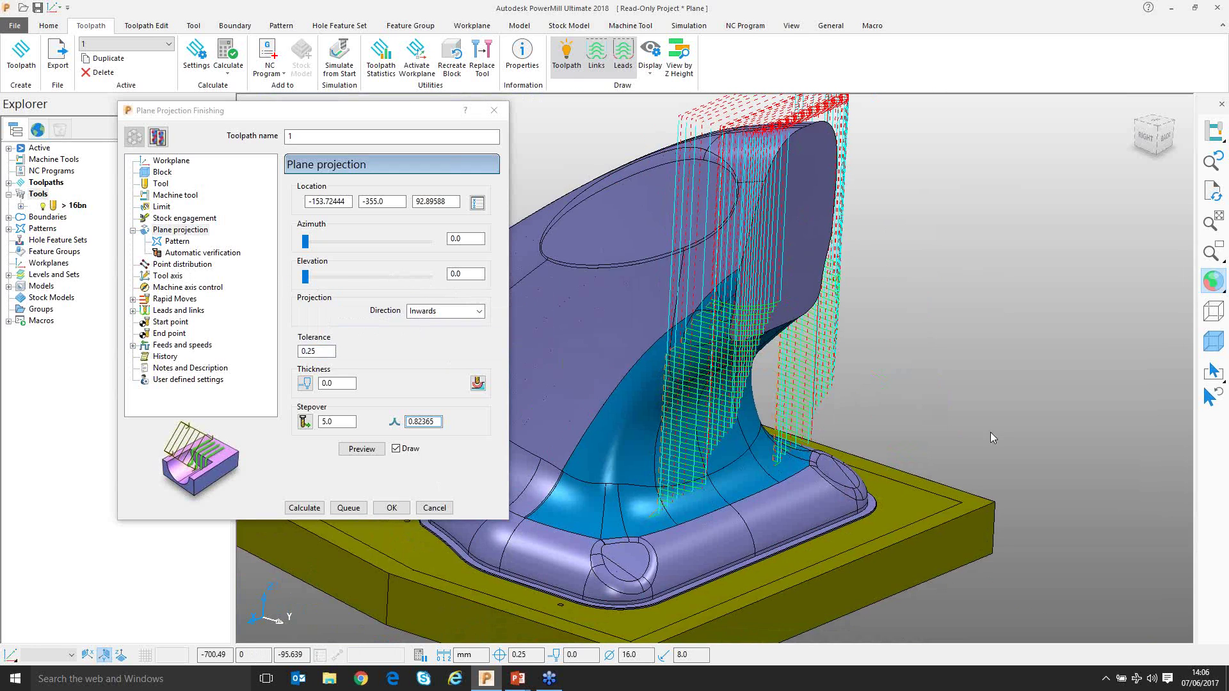
pyautogui.moveTo(733, 361); pyautogui.dragTo(665, 267, button='middle')
pyautogui.keyDown('shift'); pyautogui.moveTo(829, 320); pyautogui.dragTo(772, 309, button='middle'); pyautogui.keyUp('shift')
pyautogui.click(168, 277)
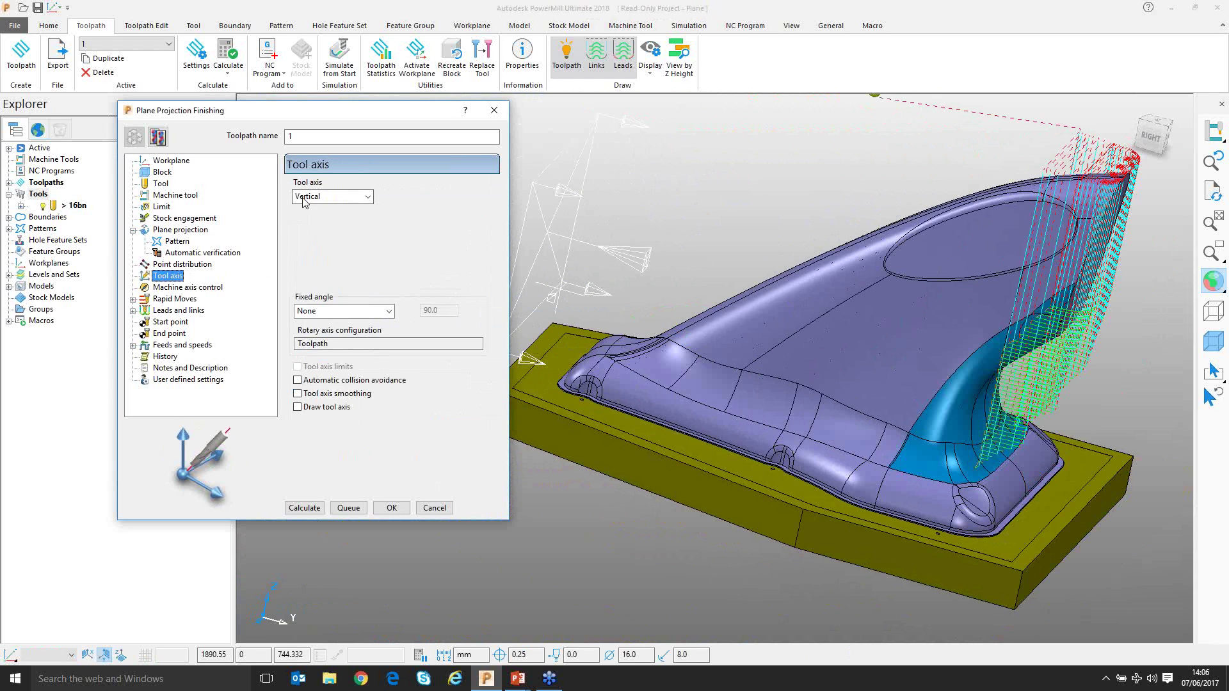
pyautogui.keyDown('ctrl'); pyautogui.moveTo(719, 274); pyautogui.dragTo(717, 347, button='middle'); pyautogui.keyUp('ctrl')
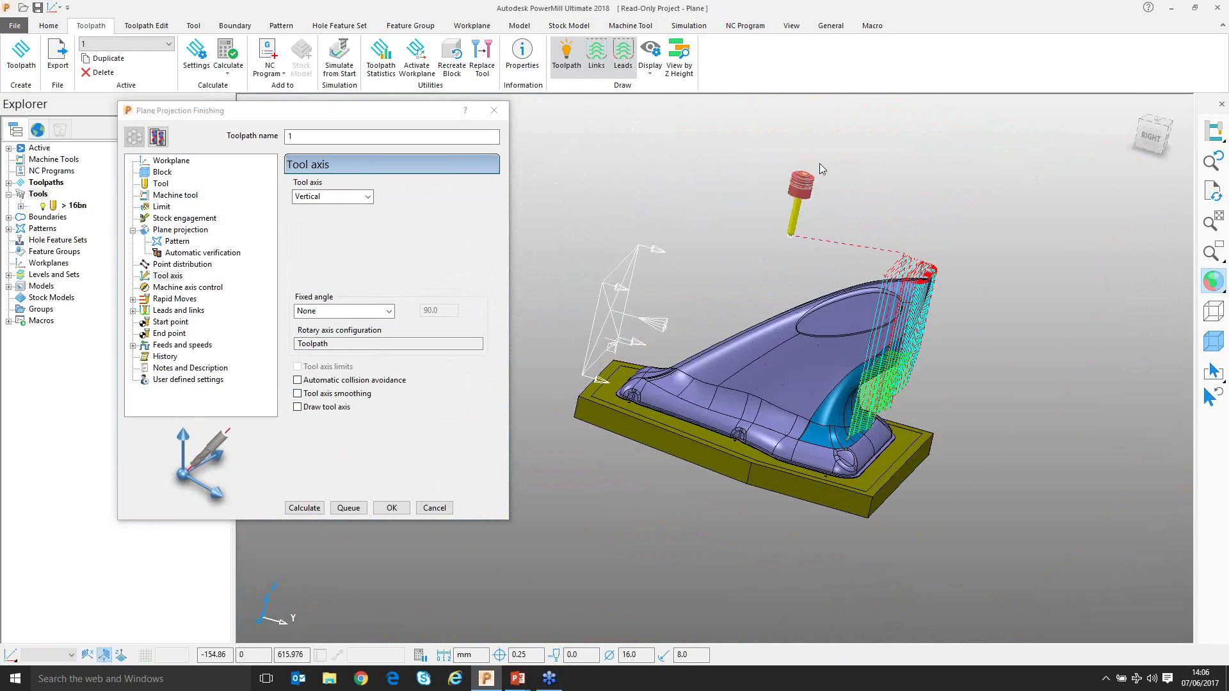
pyautogui.moveTo(815, 359); pyautogui.dragTo(672, 350, button='middle')
pyautogui.keyDown('ctrl'); pyautogui.moveTo(672, 351); pyautogui.dragTo(687, 325, button='middle'); pyautogui.keyUp('ctrl')
pyautogui.keyDown('shift'); pyautogui.moveTo(840, 353); pyautogui.dragTo(825, 346, button='middle'); pyautogui.keyUp('shift')
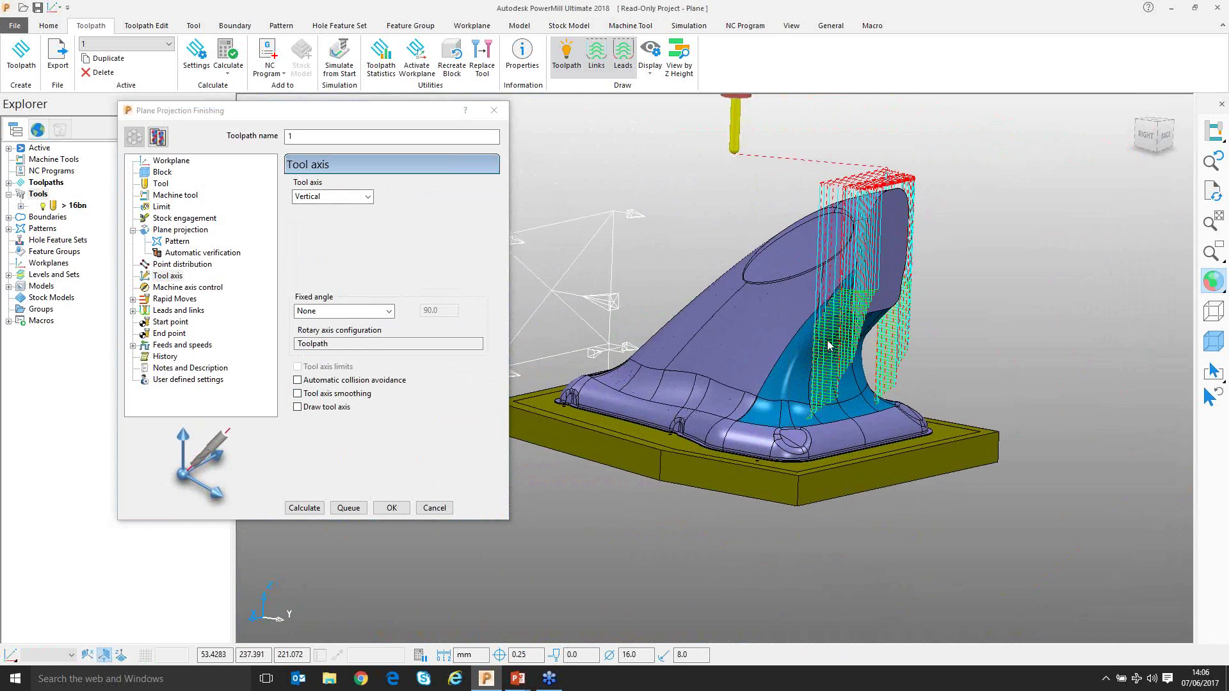
pyautogui.keyDown('shift'); pyautogui.moveTo(739, 158); pyautogui.dragTo(721, 191, button='middle'); pyautogui.keyUp('shift')
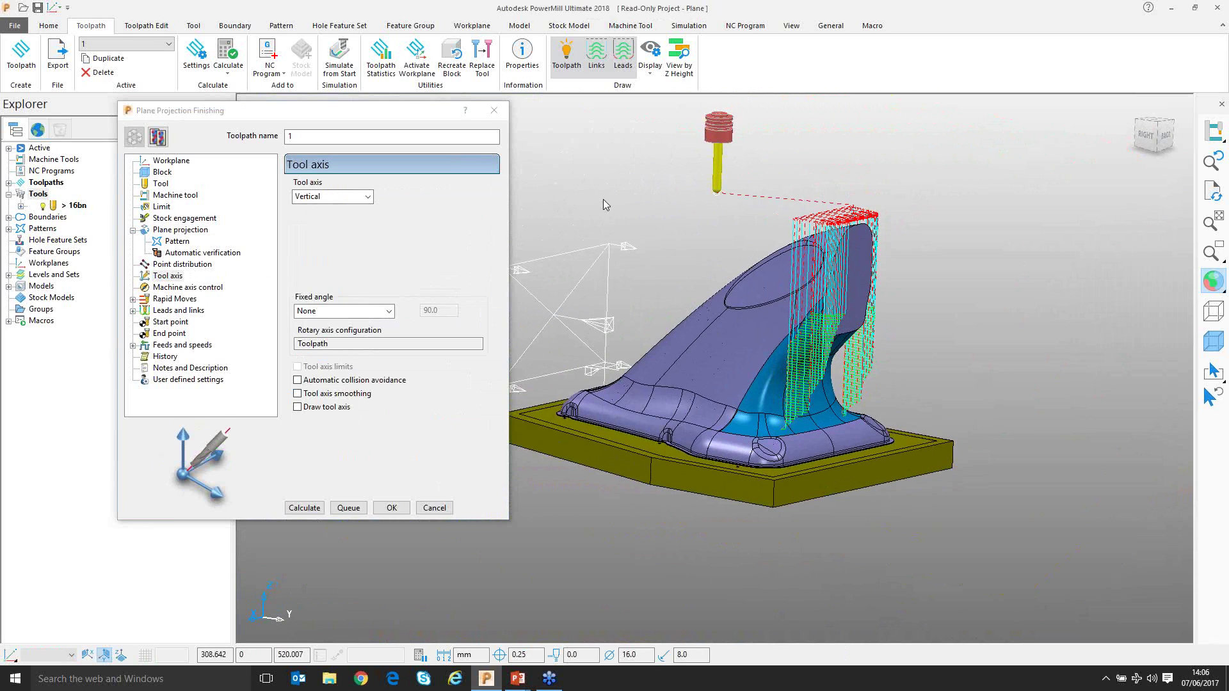
# - Set the tool axis to Lead/Lean with lead 0.0 and lean 0.0, and recalculate the toolpath
pyautogui.click(368, 199)
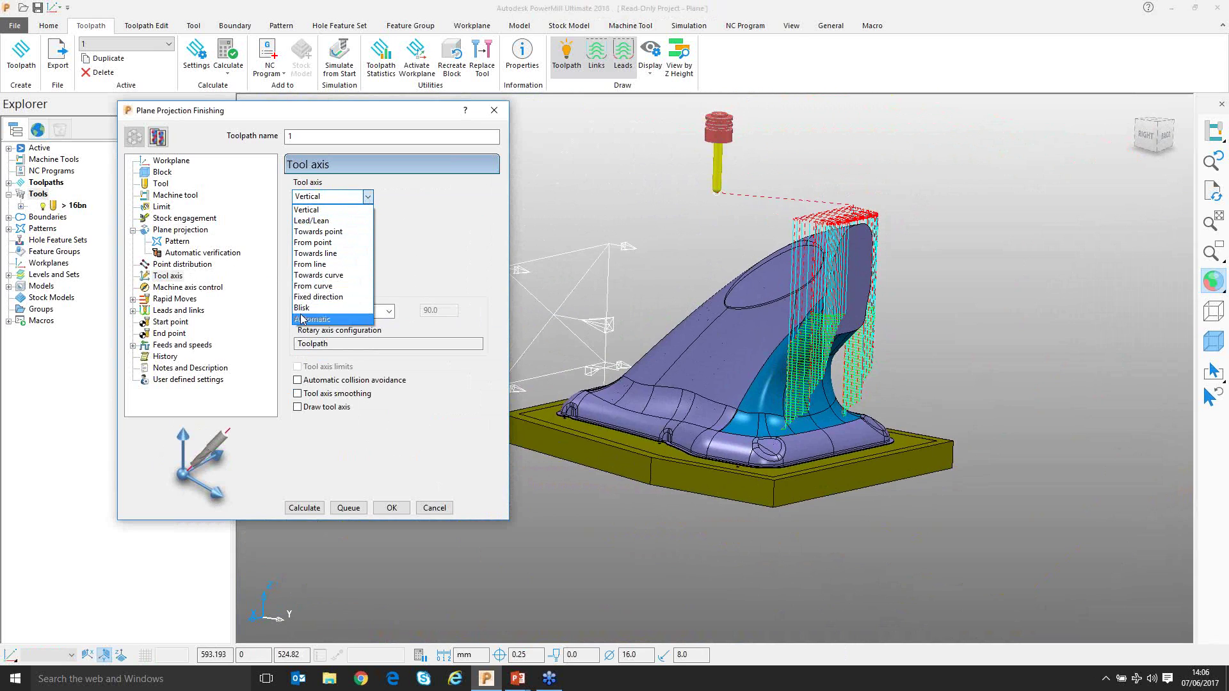
pyautogui.click(311, 221)
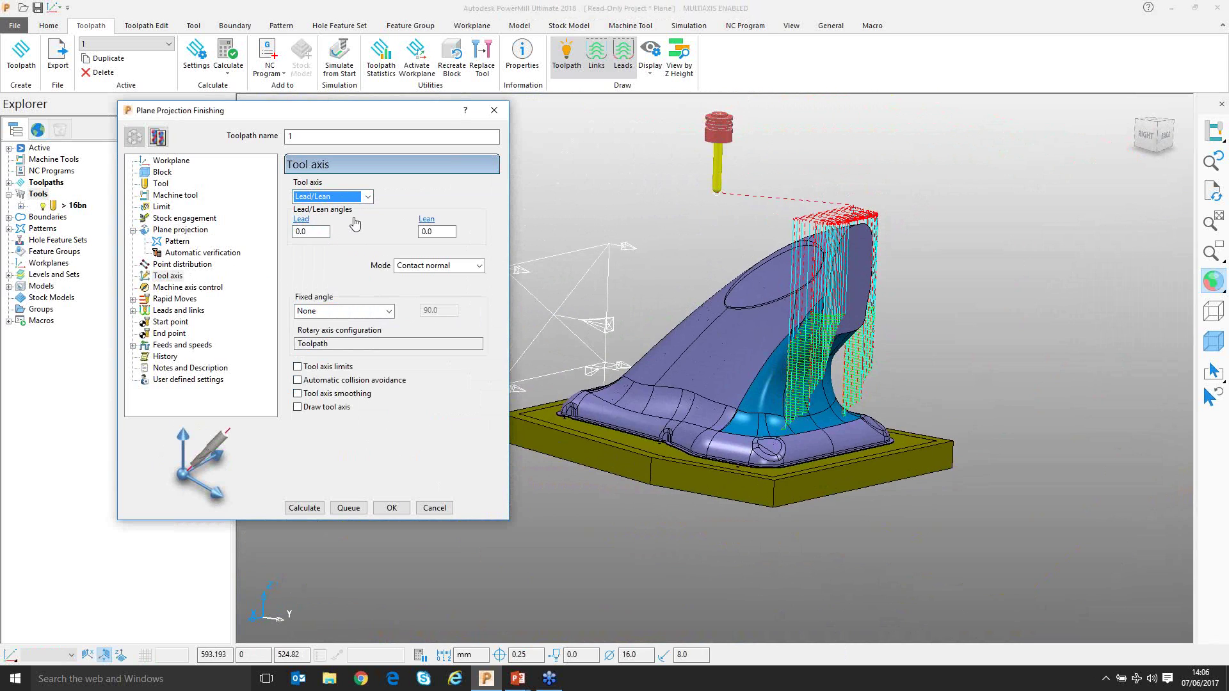
pyautogui.click(432, 230)
pyautogui.click(313, 232)
pyautogui.click(432, 231)
pyautogui.click(301, 508)
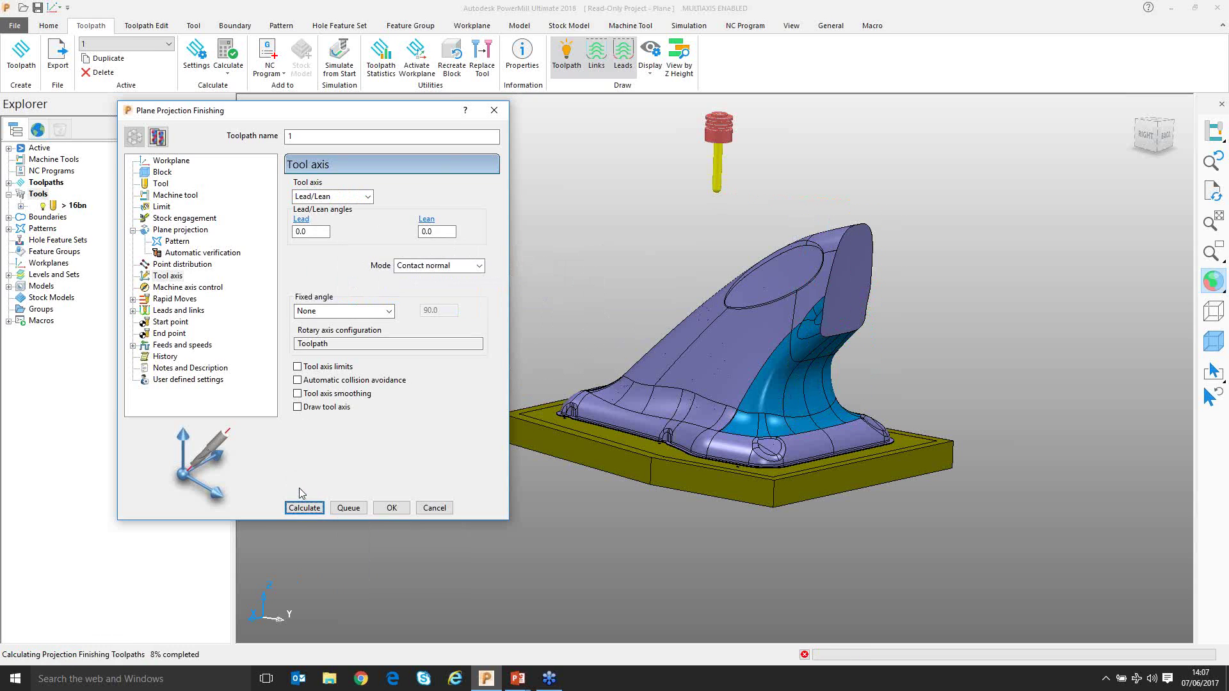
pyautogui.moveTo(543, 379); pyautogui.dragTo(855, 377, button='middle')
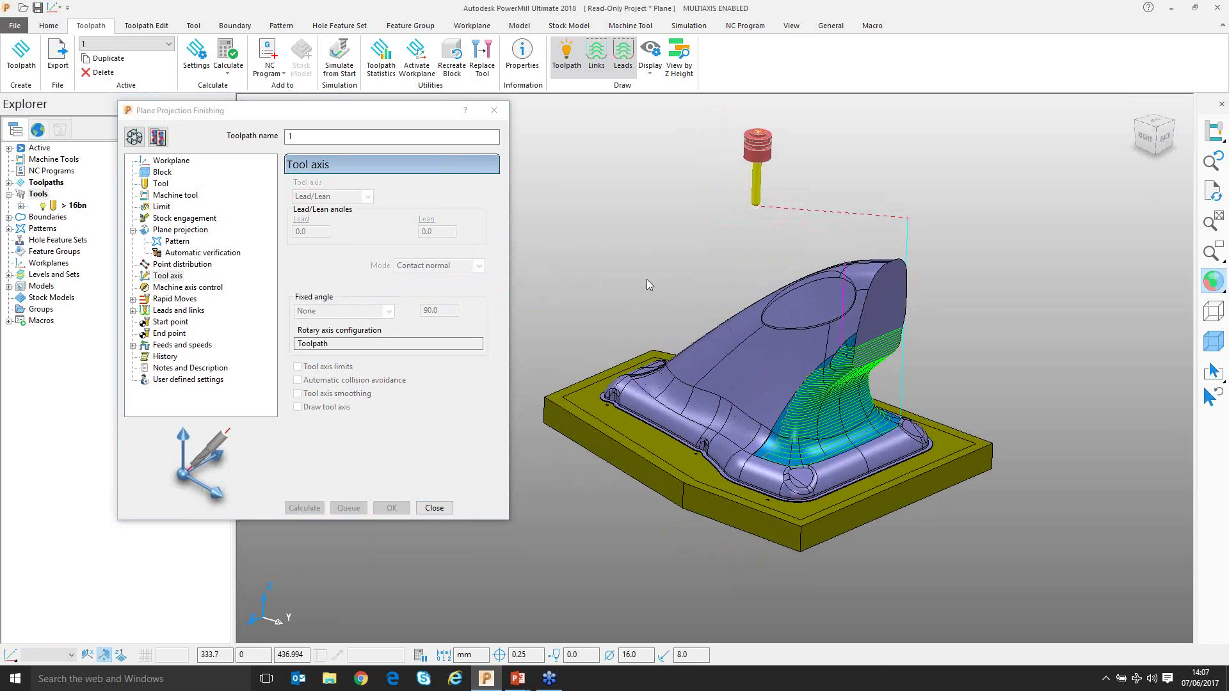
pyautogui.scroll(3, 704, 358)
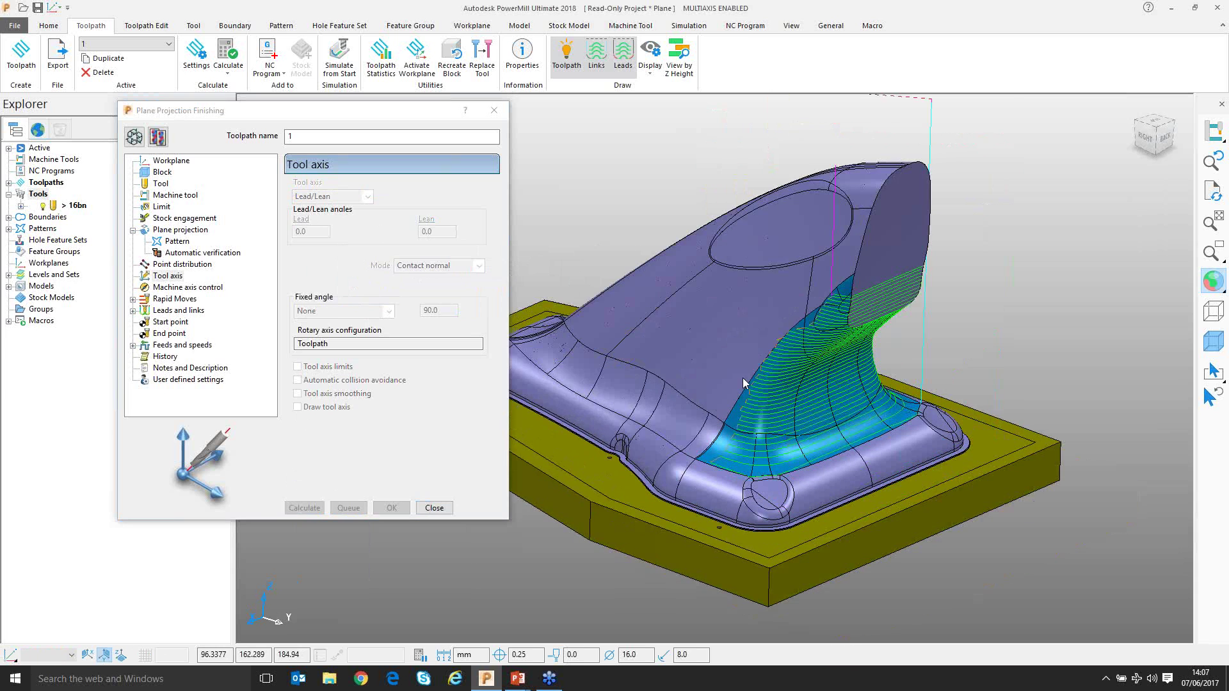
# - Simulate the toolpath from a point on the blue surfaces and inspect the tool's orientation and holder clearance
pyautogui.rightClick(765, 387)
pyautogui.click(800, 443)
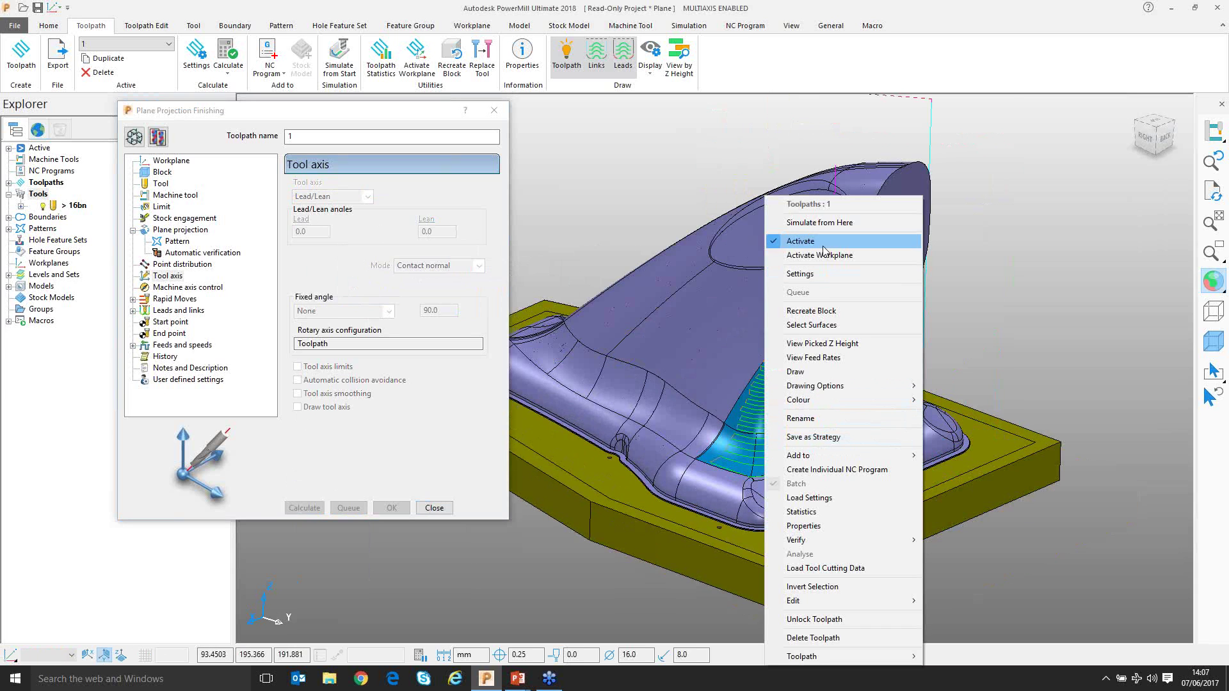
pyautogui.click(816, 224)
pyautogui.scroll(-2, 800, 243)
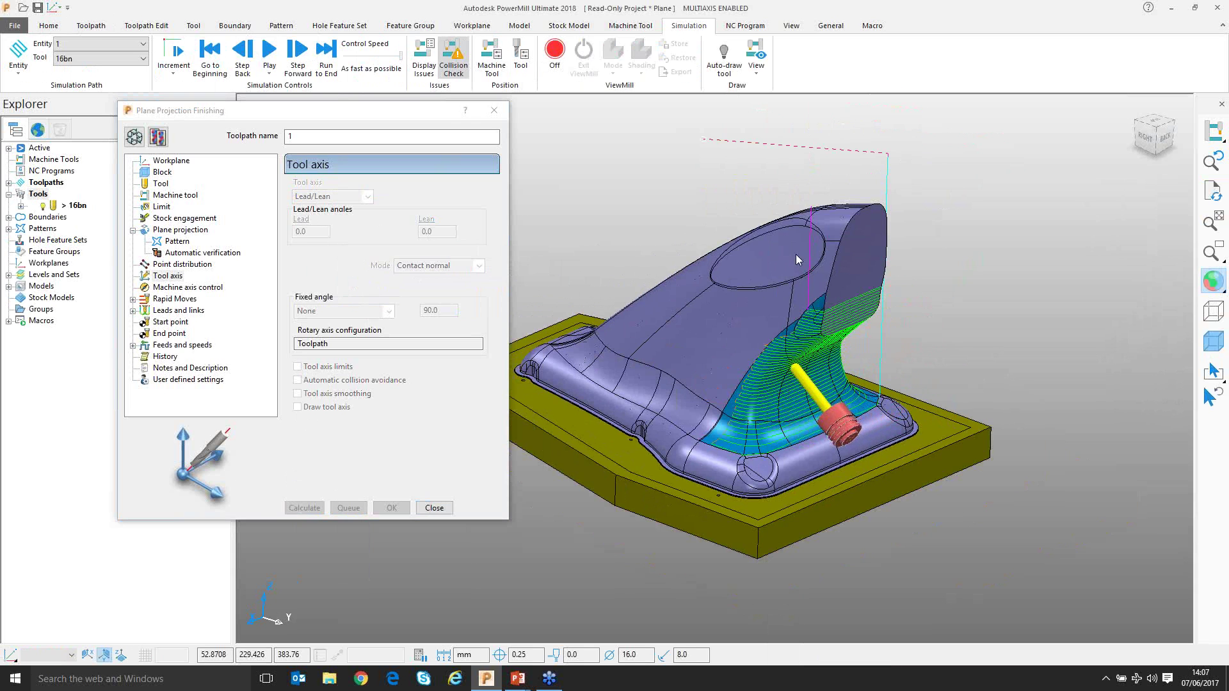
pyautogui.keyDown('shift'); pyautogui.moveTo(688, 294); pyautogui.dragTo(640, 256, button='middle'); pyautogui.keyUp('shift')
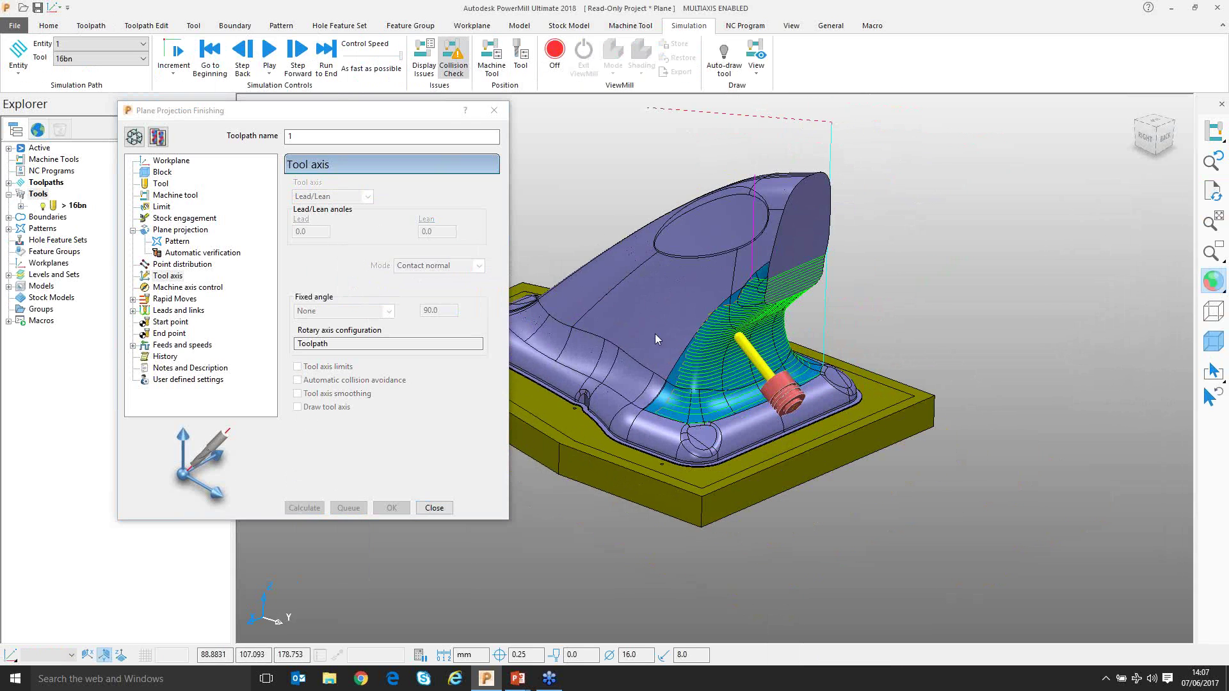
pyautogui.scroll(2, 662, 327)
pyautogui.keyDown('shift'); pyautogui.moveTo(662, 328); pyautogui.dragTo(659, 343, button='middle'); pyautogui.keyUp('shift')
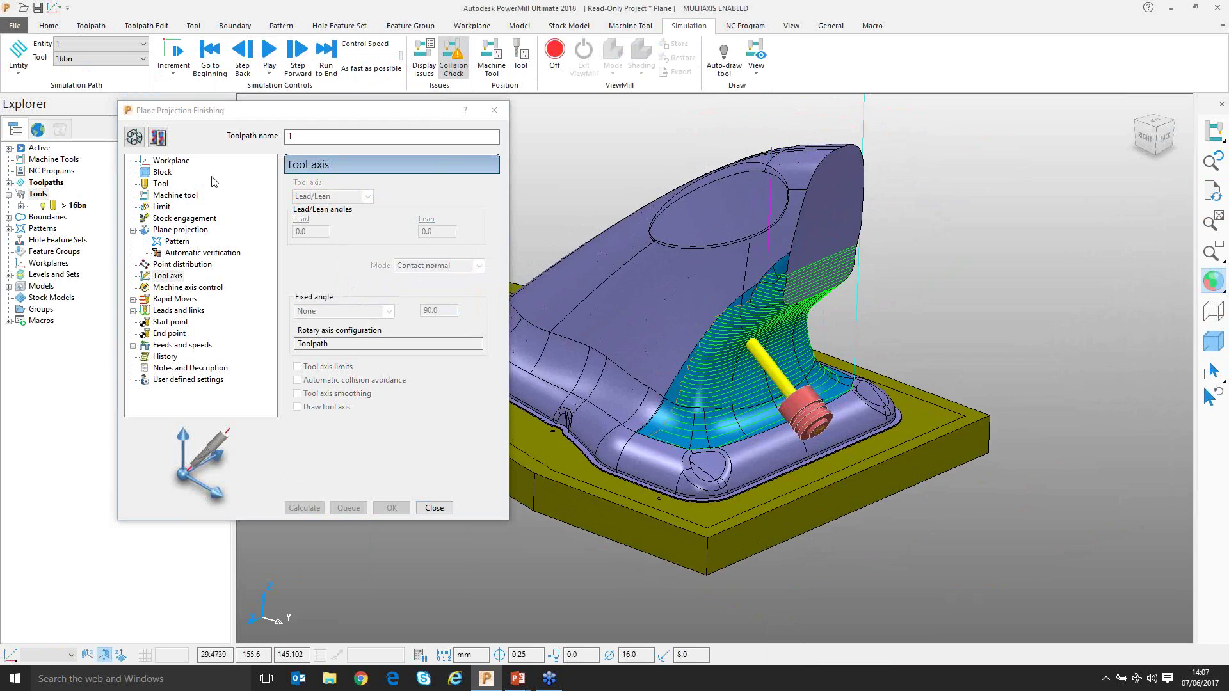
# - Set the toolpath's tool axis to Fixed direction aligned with world Y (0.0, 1.0, 0.0) and recalculate
pyautogui.click(136, 143)
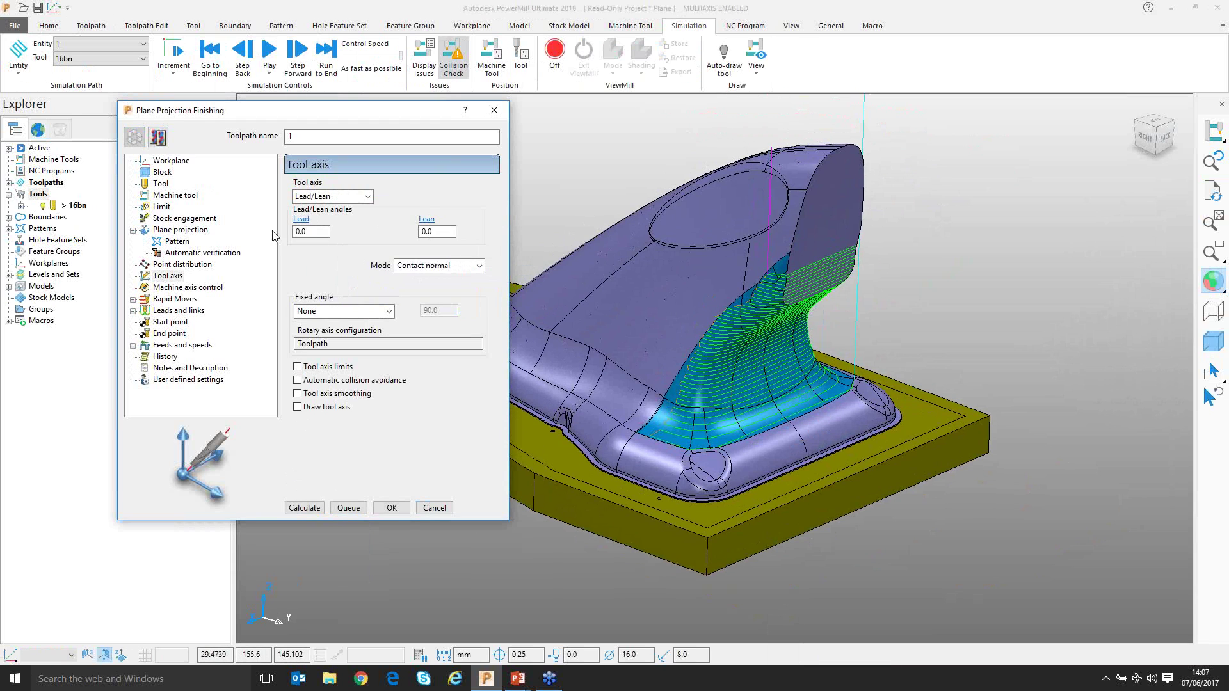
pyautogui.click(368, 198)
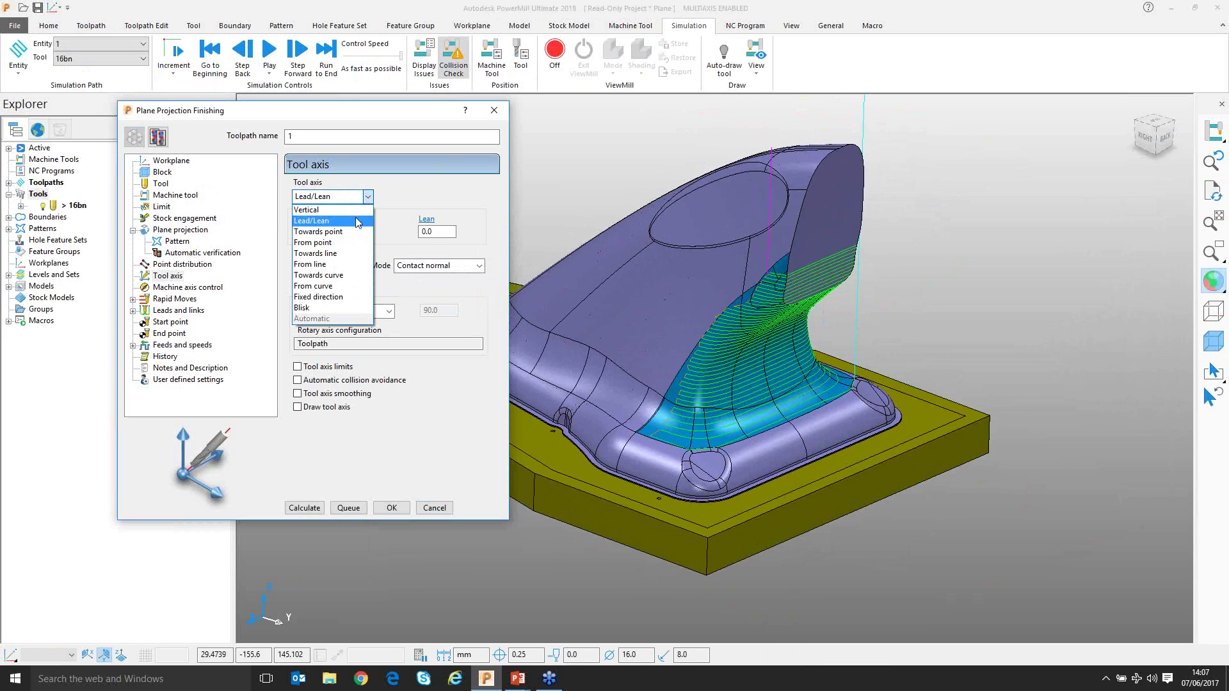
pyautogui.click(320, 297)
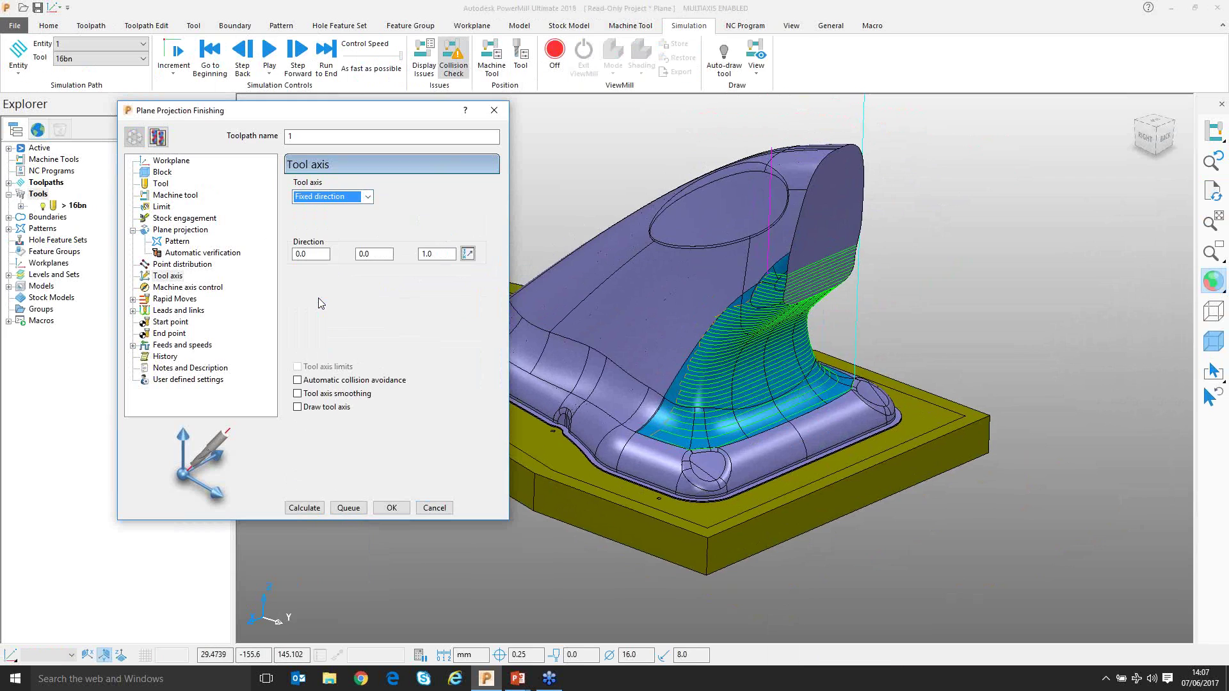
pyautogui.click(467, 254)
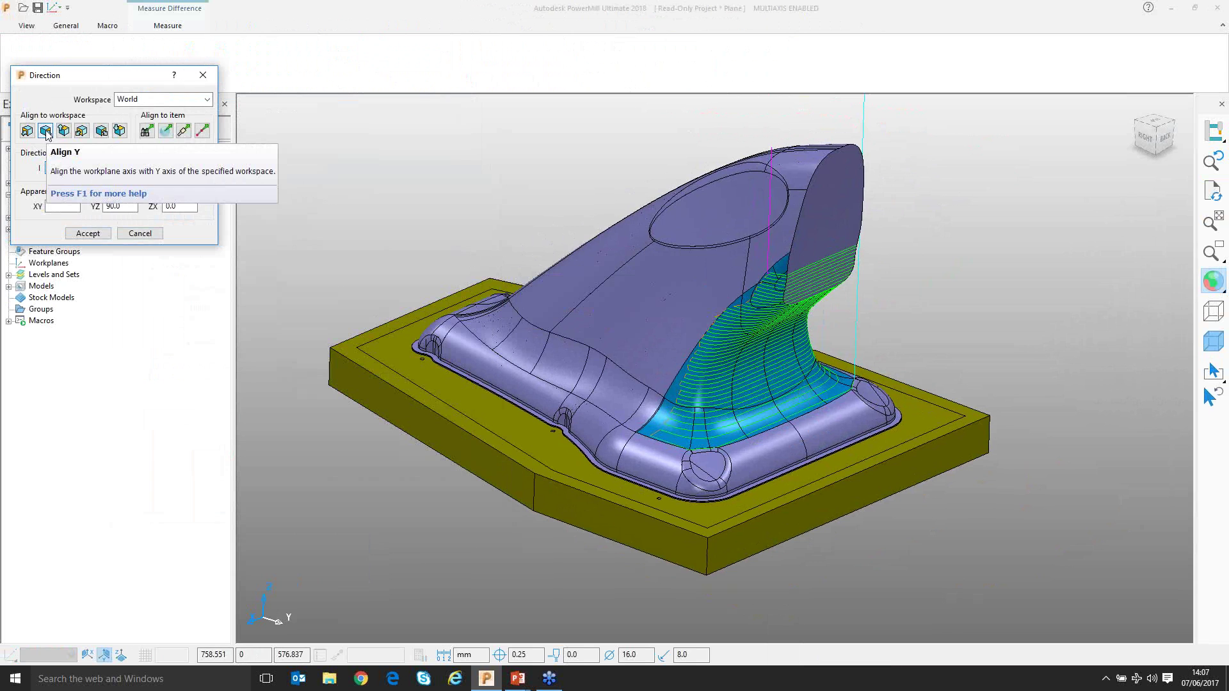
pyautogui.click(45, 132)
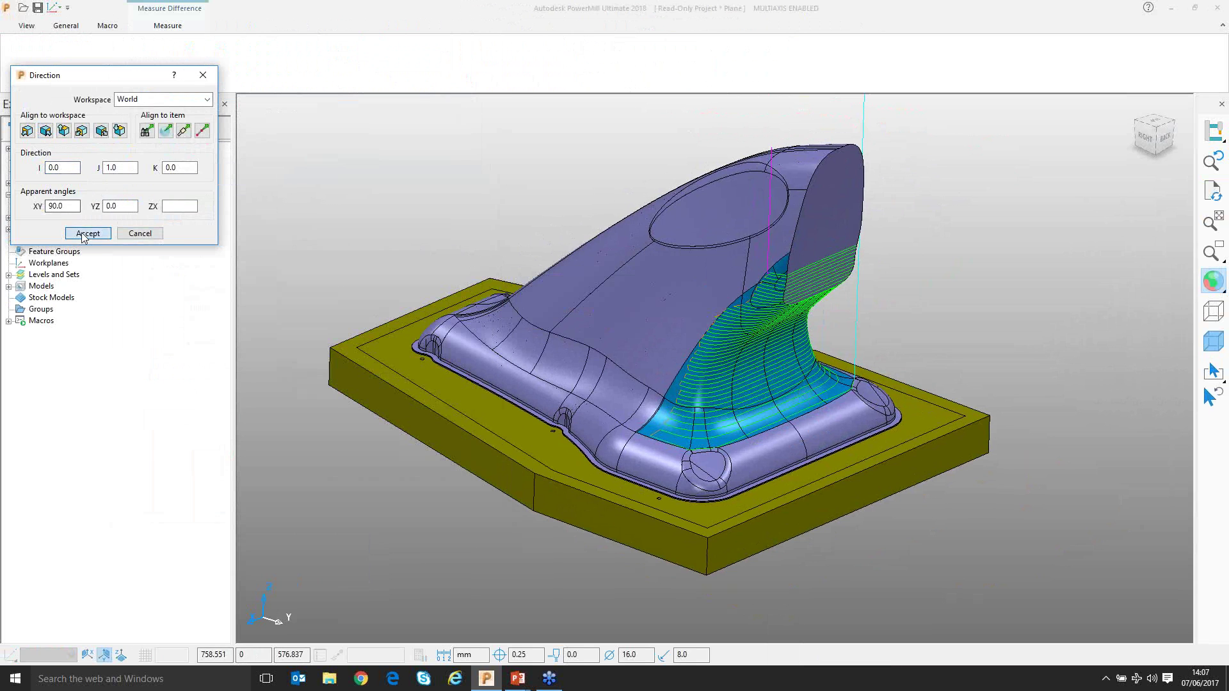
pyautogui.click(88, 233)
pyautogui.click(312, 508)
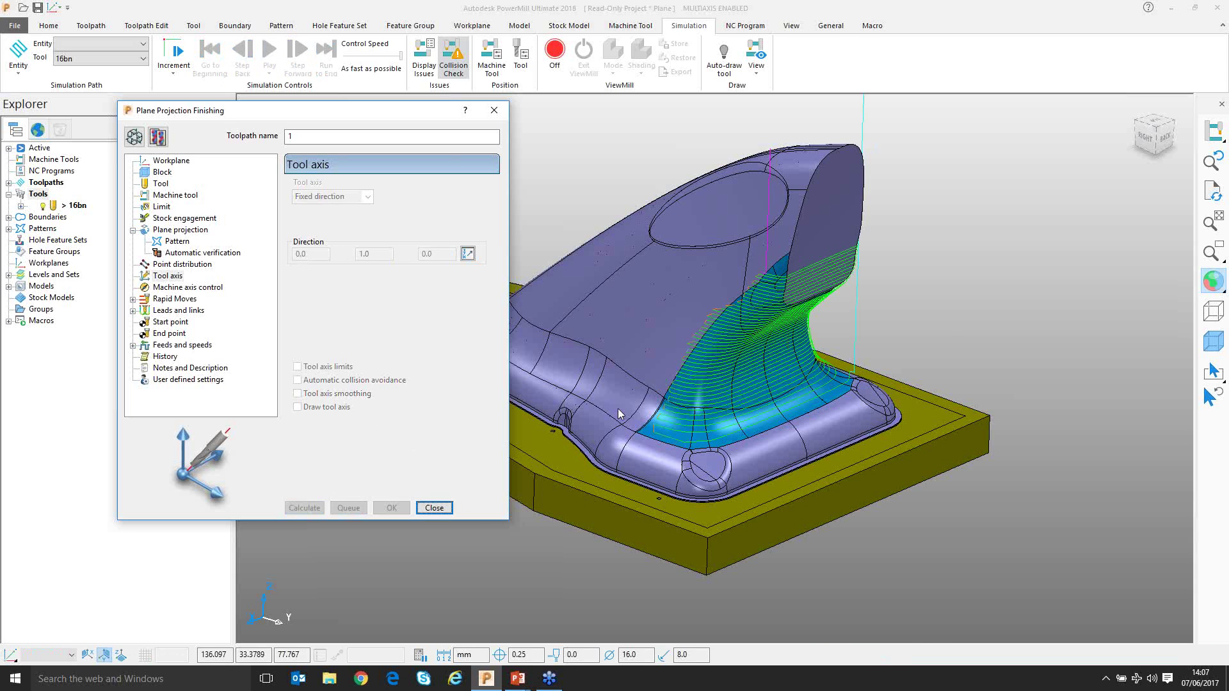
# - Simulate the recalculated toolpath from a point on the blue surfaces and inspect the tool's fixed orientation
pyautogui.scroll(3, 762, 416)
pyautogui.moveTo(690, 425); pyautogui.dragTo(682, 349, button='middle')
pyautogui.rightClick(682, 349)
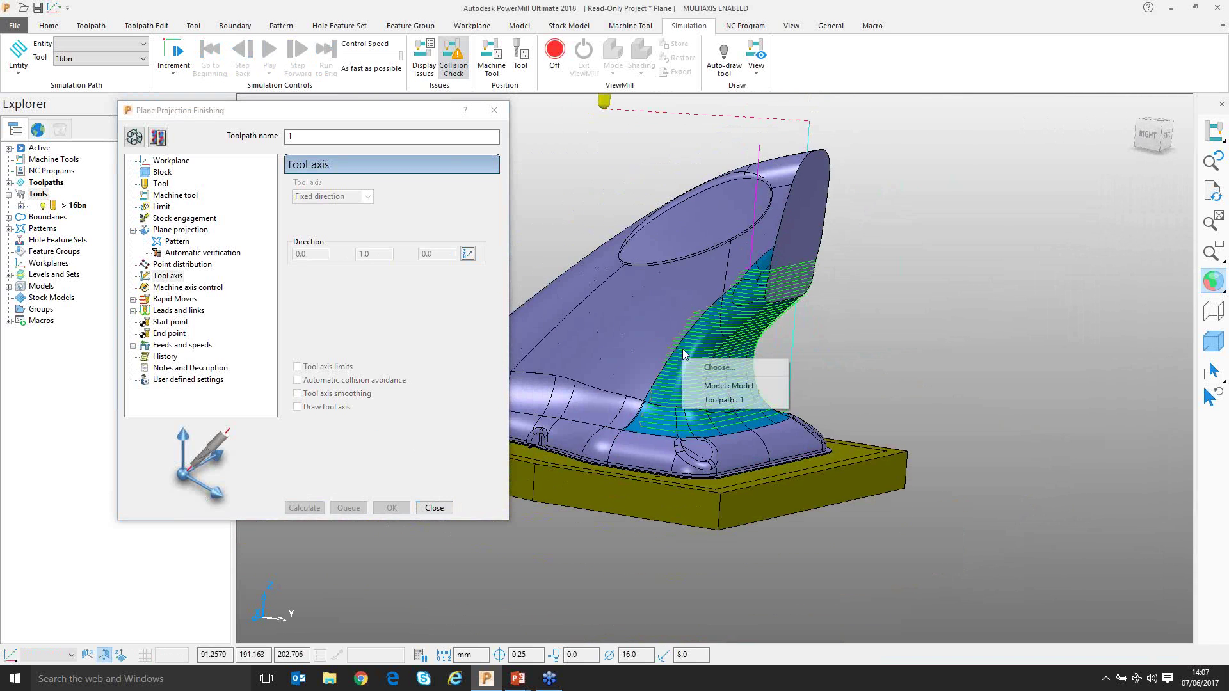
pyautogui.click(715, 402)
pyautogui.click(742, 223)
pyautogui.moveTo(757, 224); pyautogui.dragTo(773, 395, button='middle')
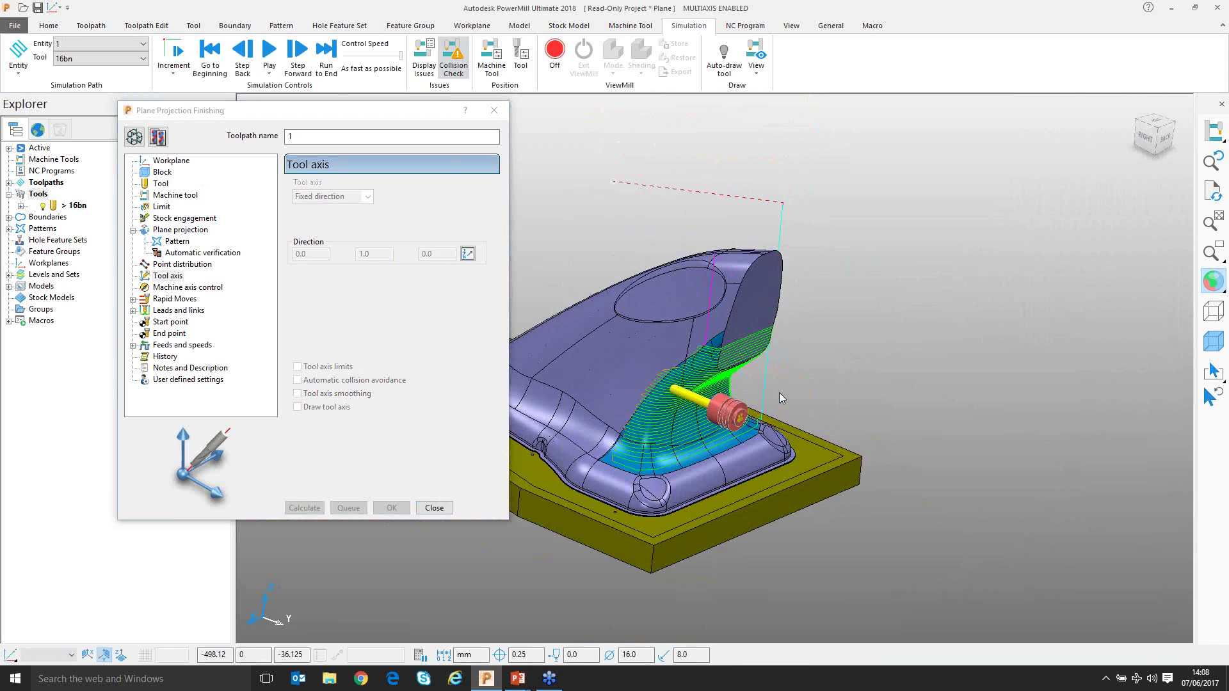
# - Review the toolpath's editable tool axis settings against the model, and close them without making changes
pyautogui.click(135, 136)
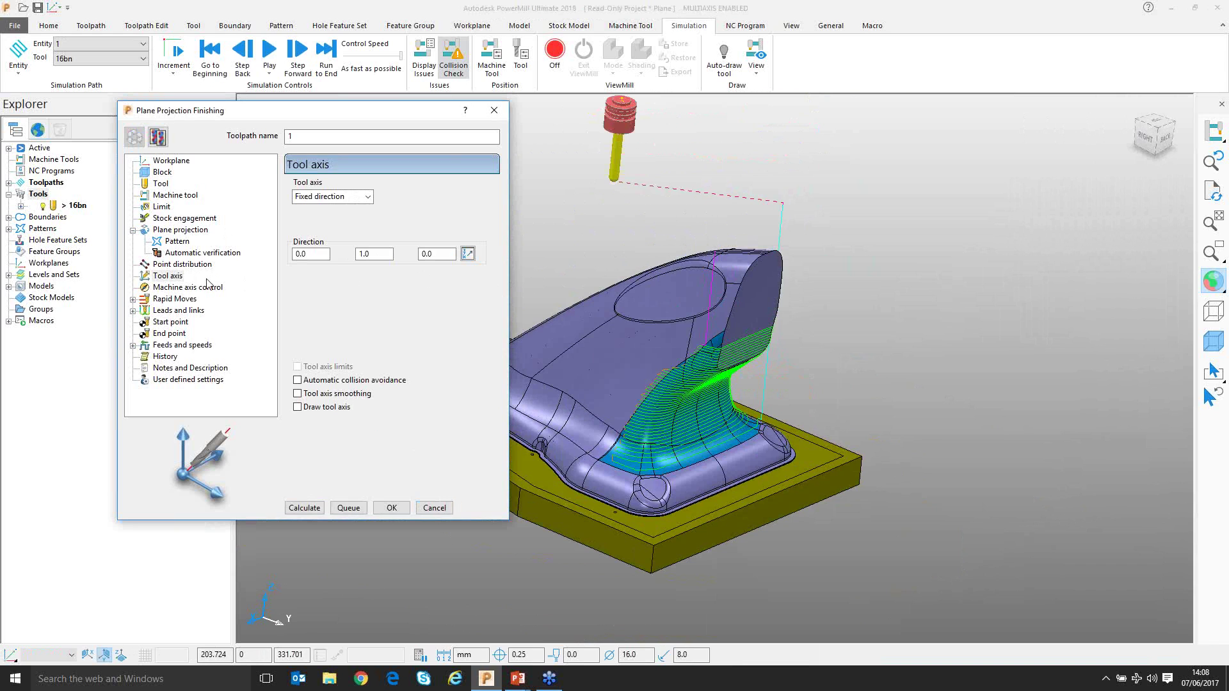
pyautogui.moveTo(848, 424); pyautogui.dragTo(922, 359, button='middle')
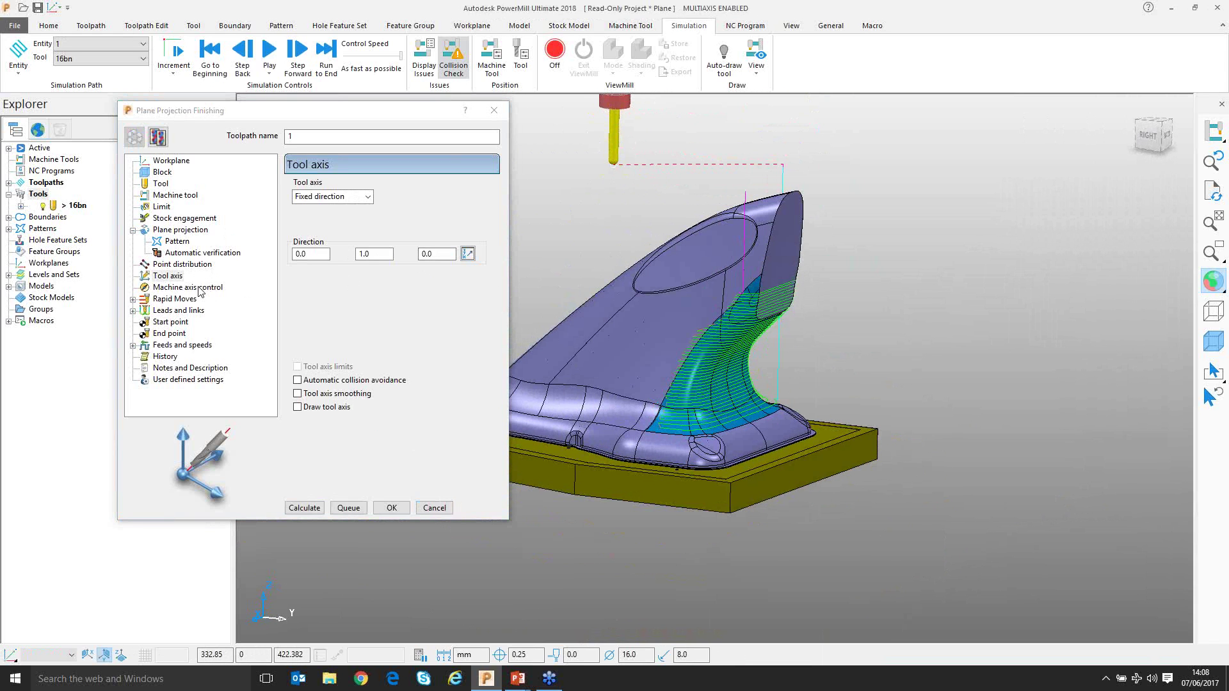
pyautogui.click(162, 280)
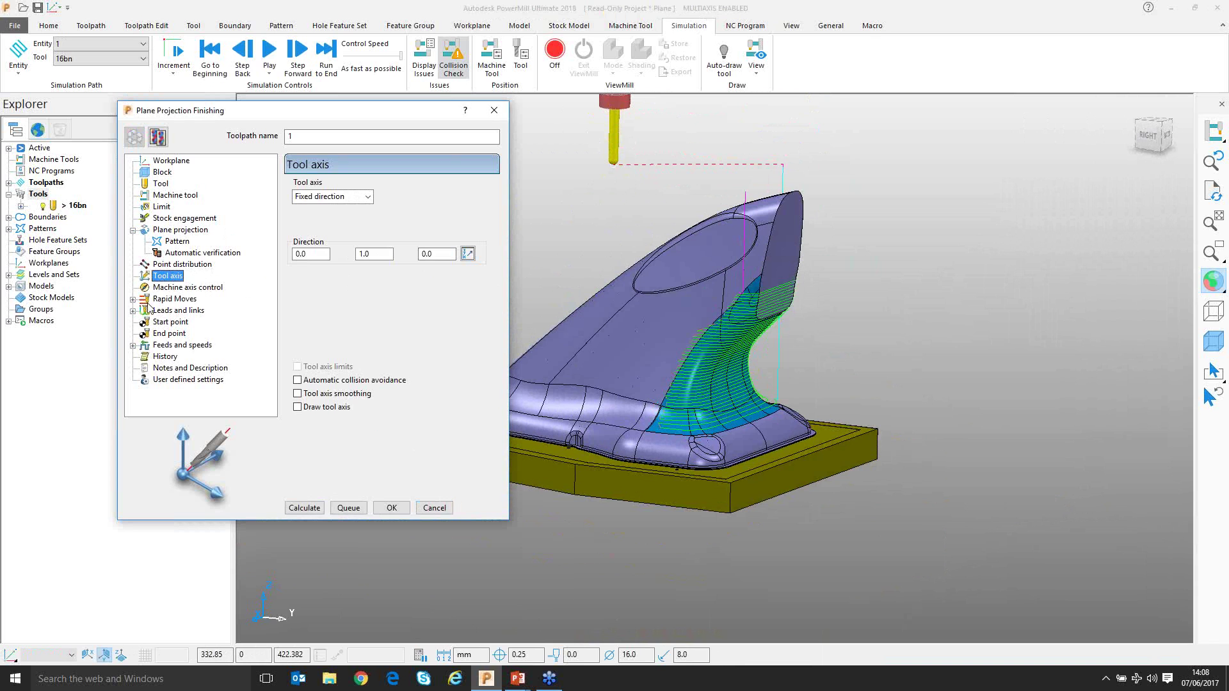
pyautogui.moveTo(640, 314); pyautogui.dragTo(787, 346, button='middle')
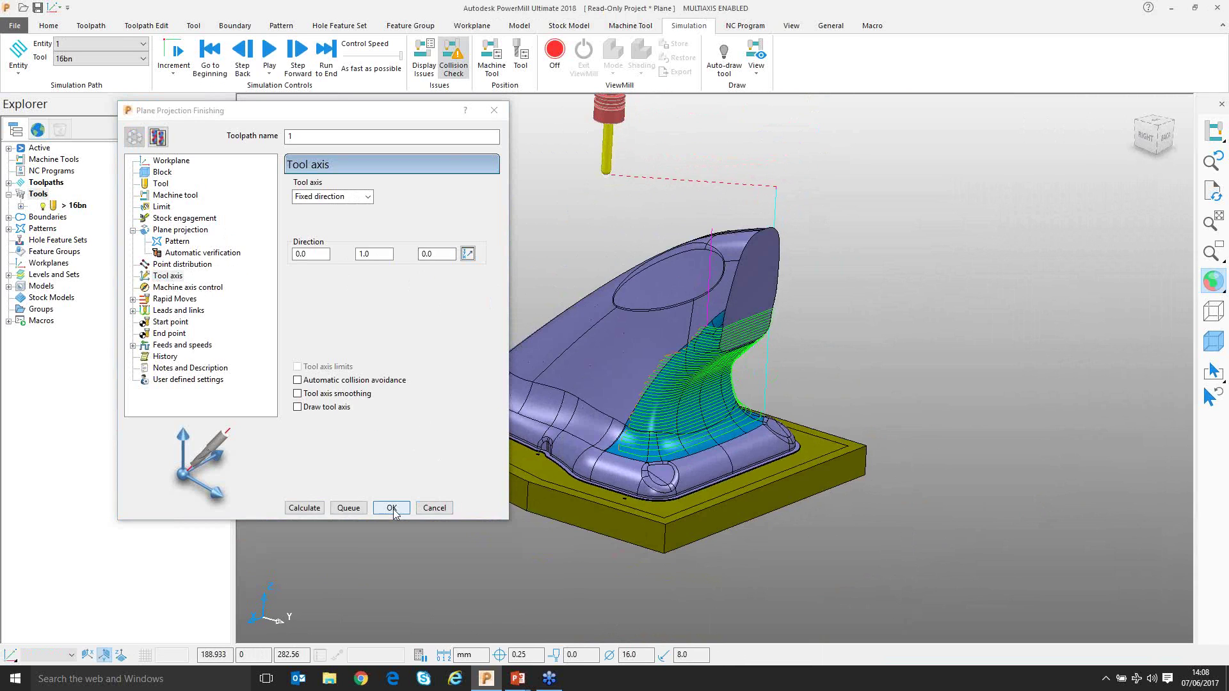
pyautogui.click(433, 508)
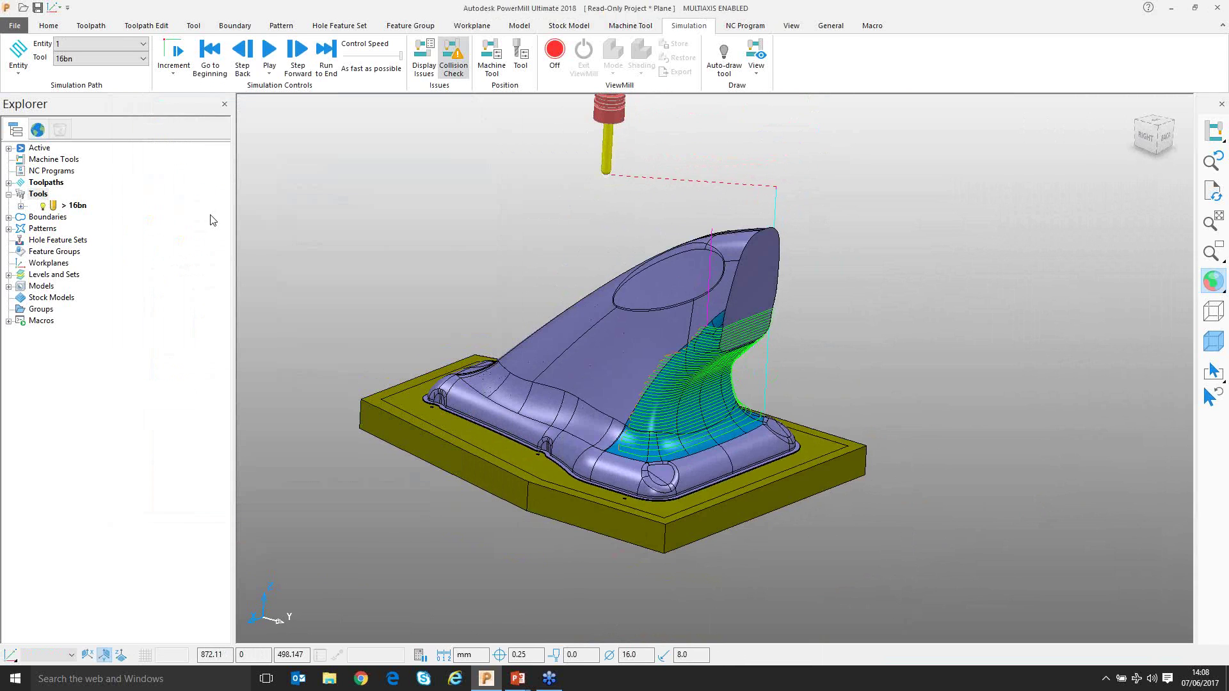
# - Open the Socrates Bust demo project from the Plane Line Point Projection page and view the bust from its other side
pyautogui.click(37, 130)
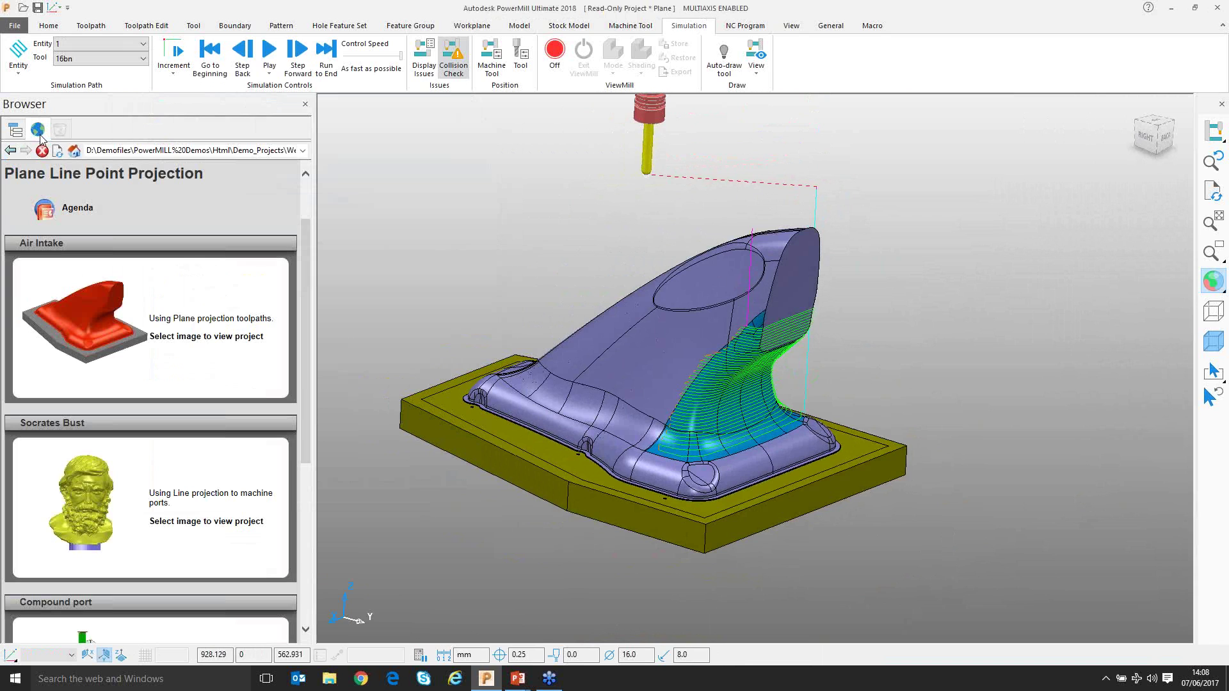
pyautogui.scroll(-3, 195, 337)
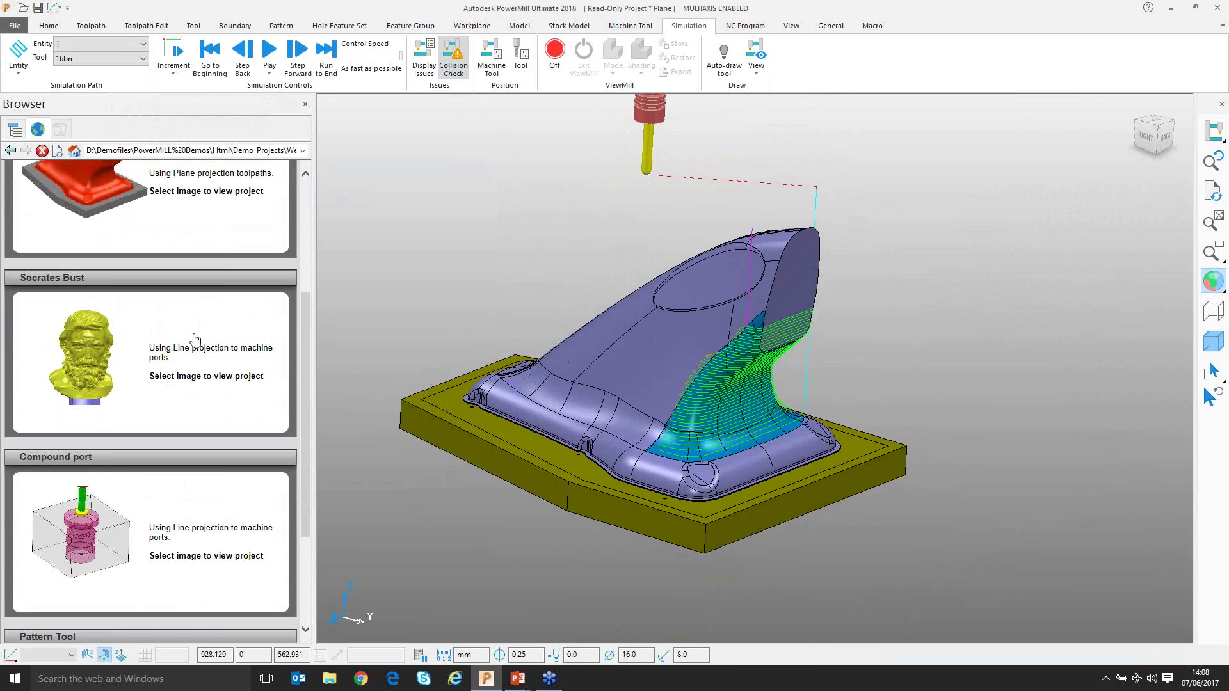
pyautogui.click(86, 370)
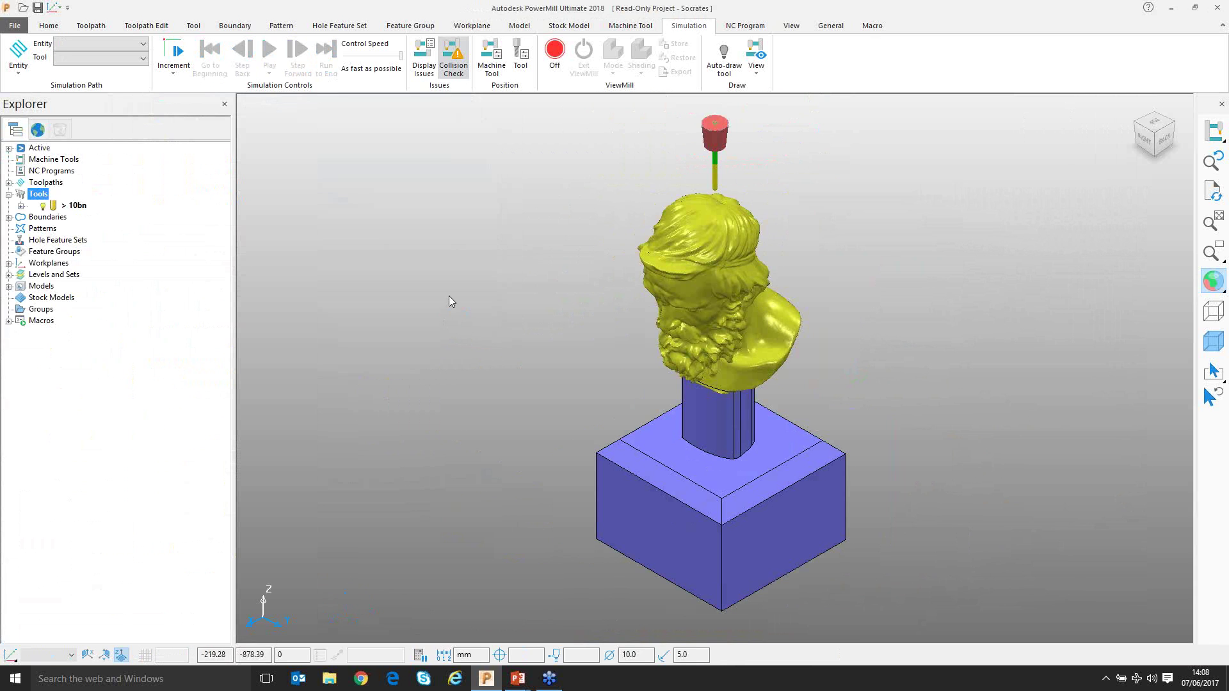
pyautogui.moveTo(581, 356); pyautogui.dragTo(693, 254, button='middle')
pyautogui.moveTo(620, 379); pyautogui.dragTo(635, 347, button='middle')
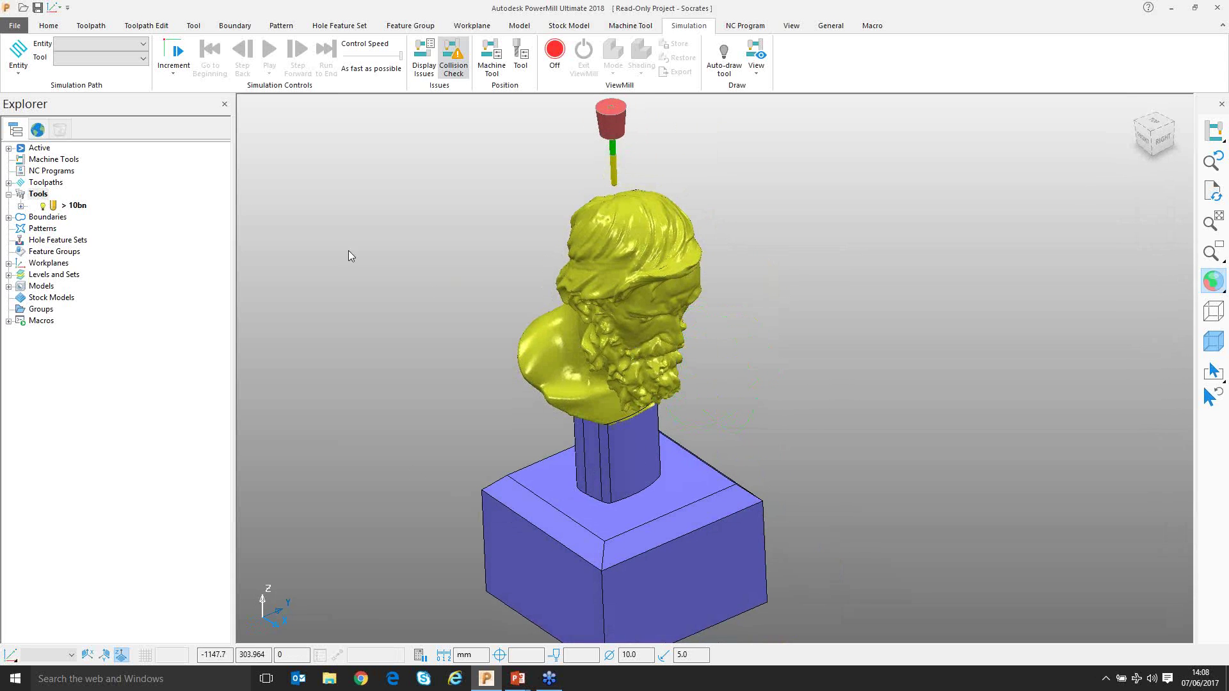
# - Create a new toolpath using the Projection Line Finishing strategy
pyautogui.click(90, 25)
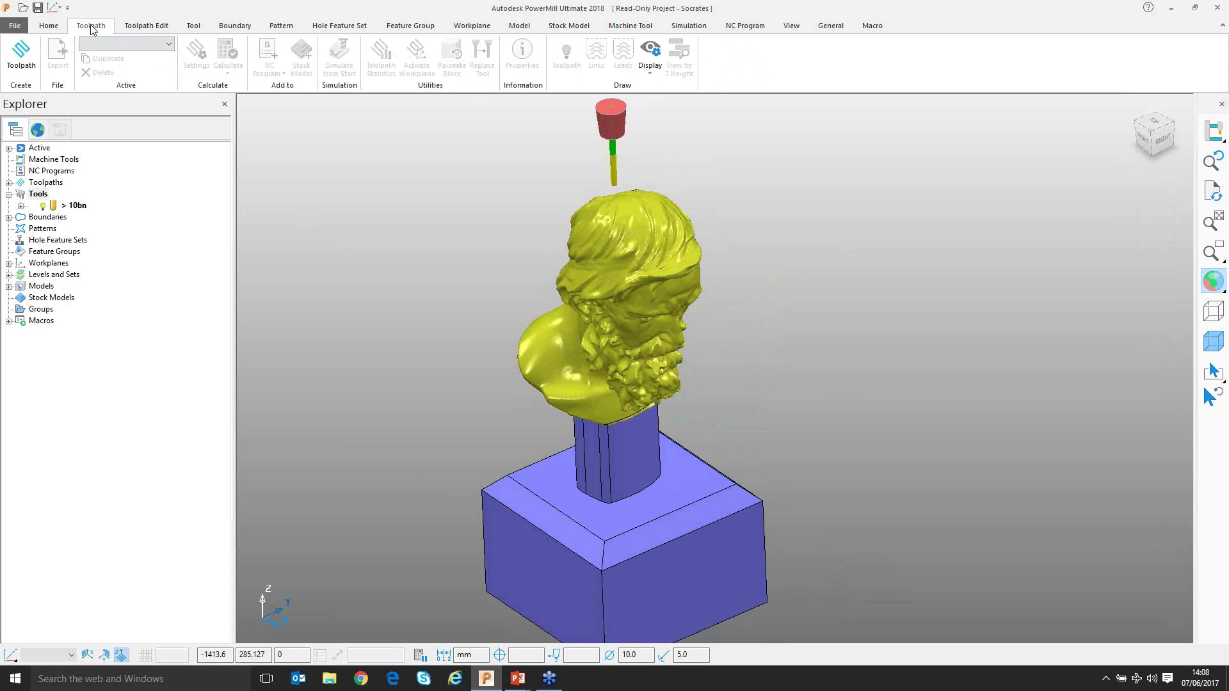
pyautogui.click(20, 61)
pyautogui.scroll(-1, 269, 271)
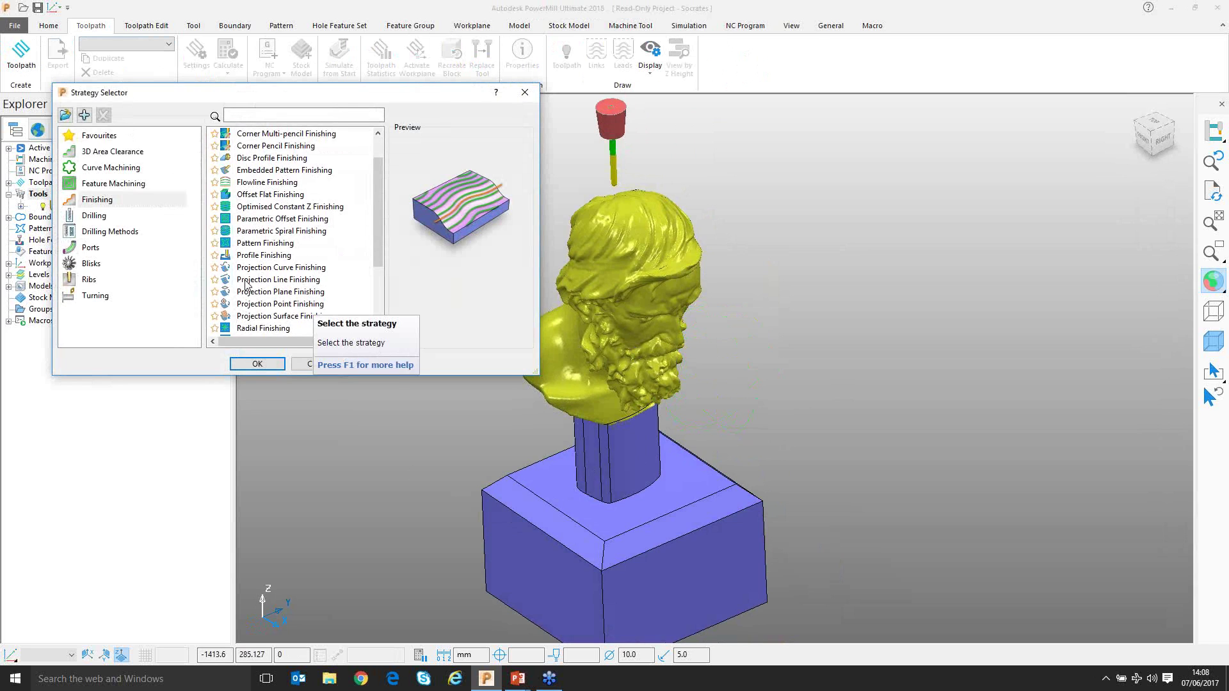
pyautogui.click(247, 279)
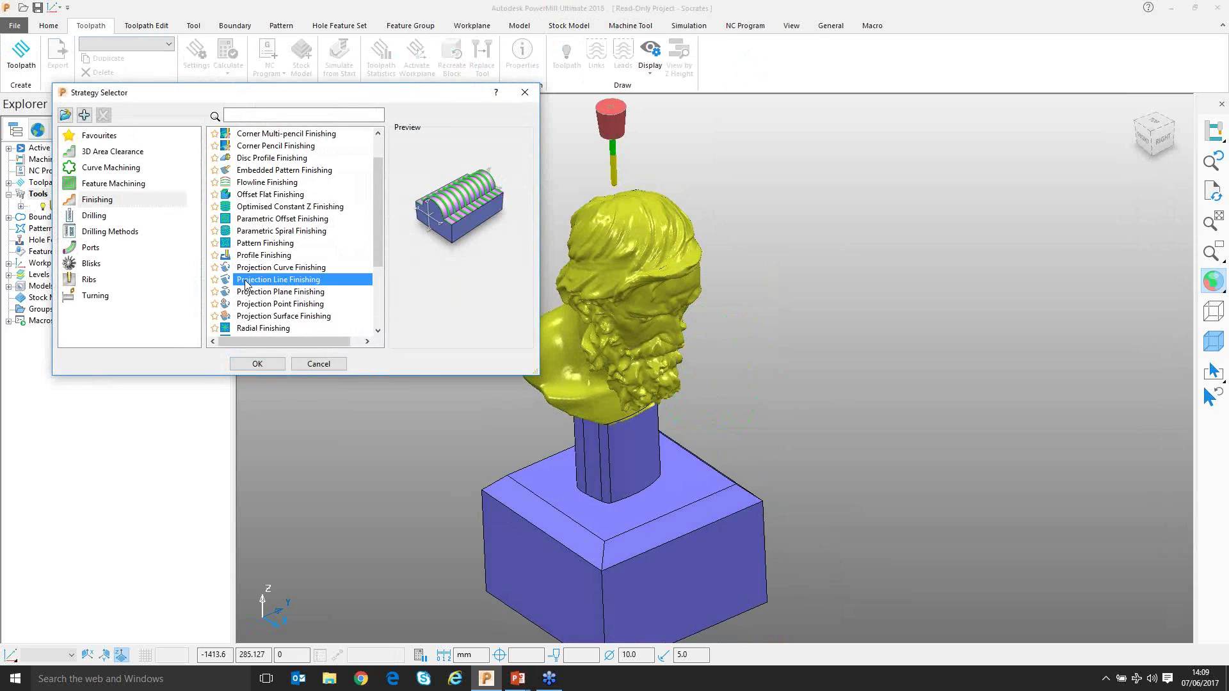
pyautogui.click(248, 362)
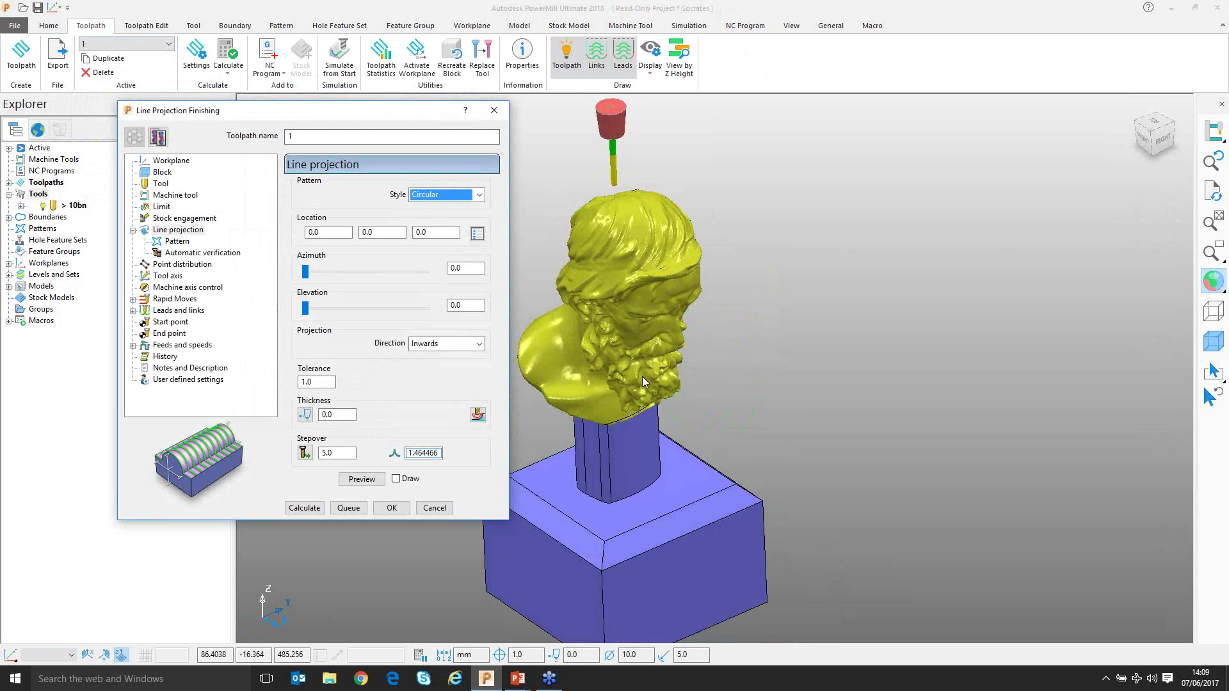
# - Preview the Circular line projection pattern and examine its position relative to the bust and base
pyautogui.keyDown('shift'); pyautogui.moveTo(643, 377); pyautogui.dragTo(697, 366, button='middle'); pyautogui.keyUp('shift')
pyautogui.scroll(-2, 697, 367)
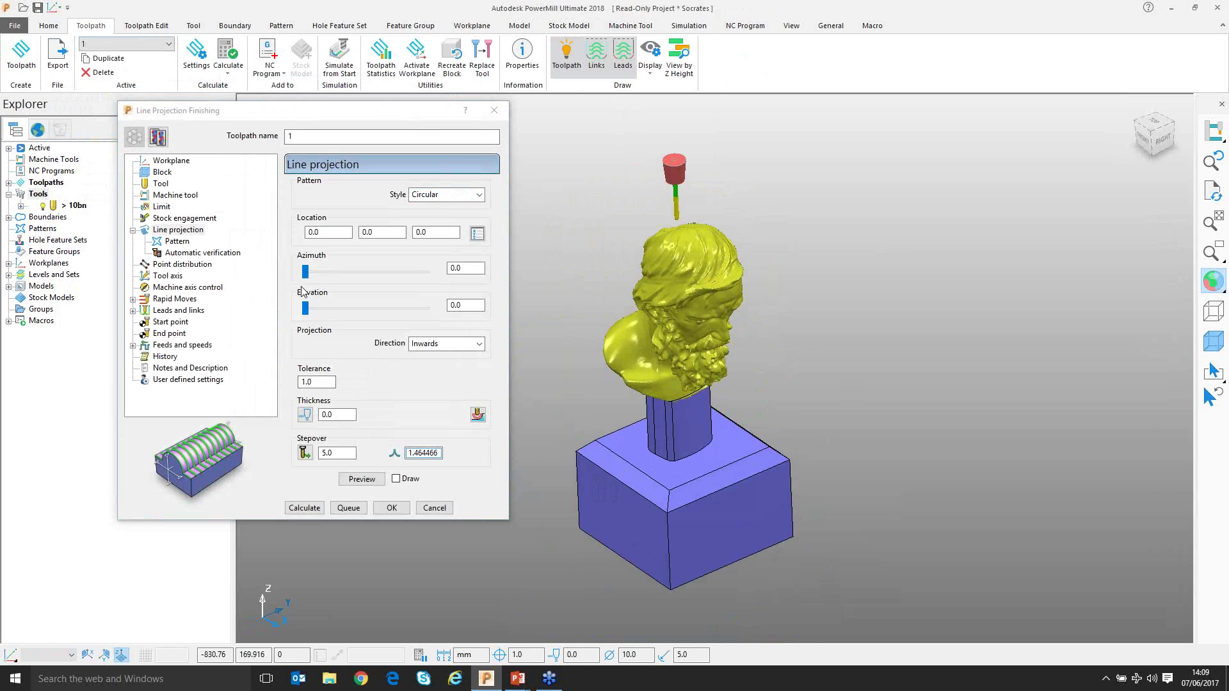
pyautogui.click(362, 479)
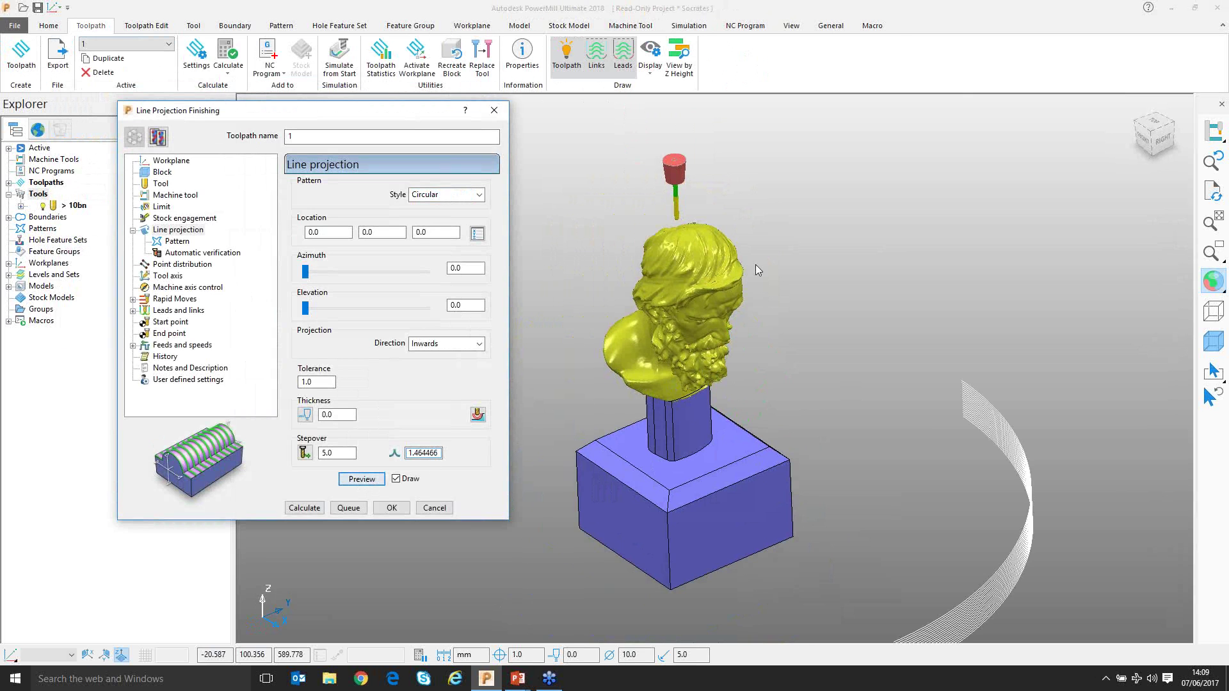
pyautogui.scroll(-2, 758, 272)
pyautogui.moveTo(761, 282); pyautogui.dragTo(766, 237, button='middle')
pyautogui.scroll(2, 852, 310)
pyautogui.moveTo(852, 311); pyautogui.dragTo(934, 351, button='middle')
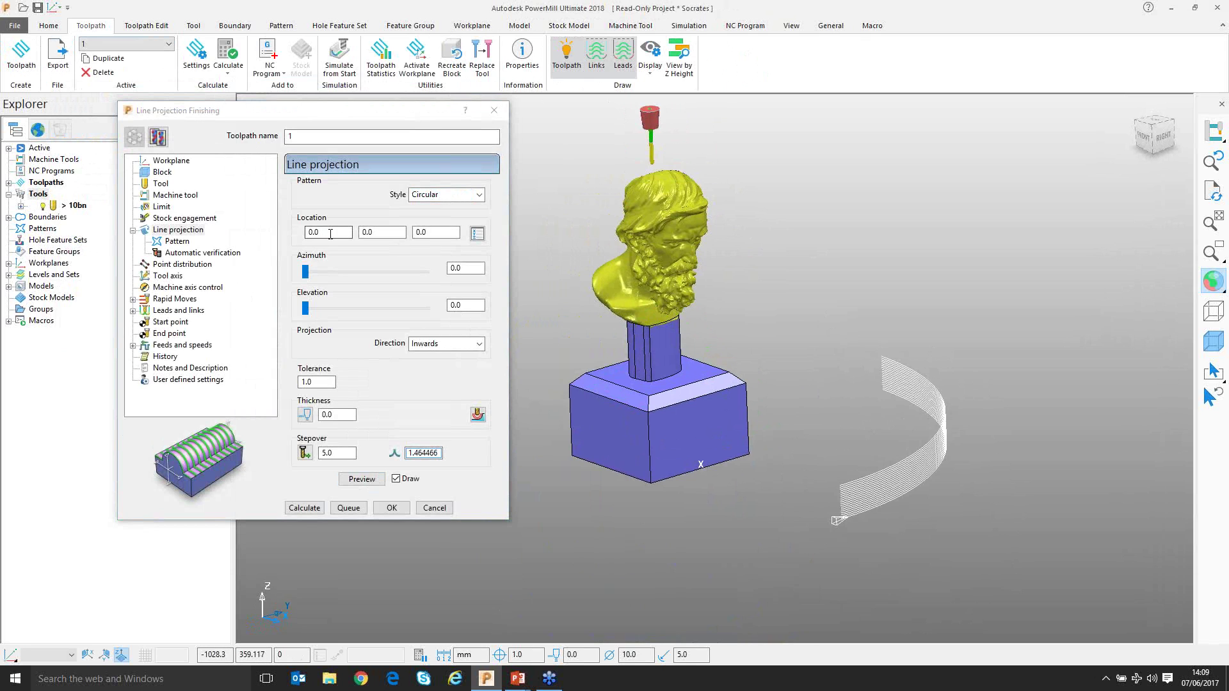
pyautogui.keyDown('shift'); pyautogui.moveTo(787, 362); pyautogui.dragTo(771, 348, button='middle'); pyautogui.keyUp('shift')
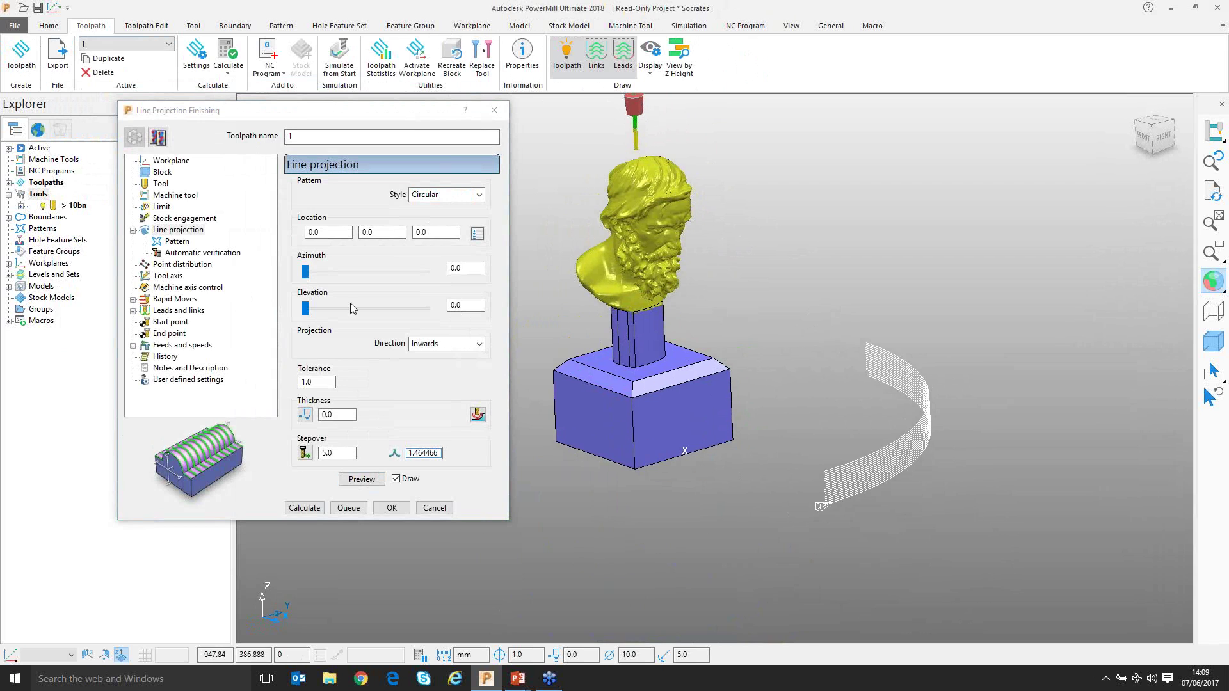
# - Try an azimuth of 38.0, then an azimuth of 0.0 with an elevation of 26.0, previewing the pattern
pyautogui.moveTo(307, 313); pyautogui.dragTo(318, 272)
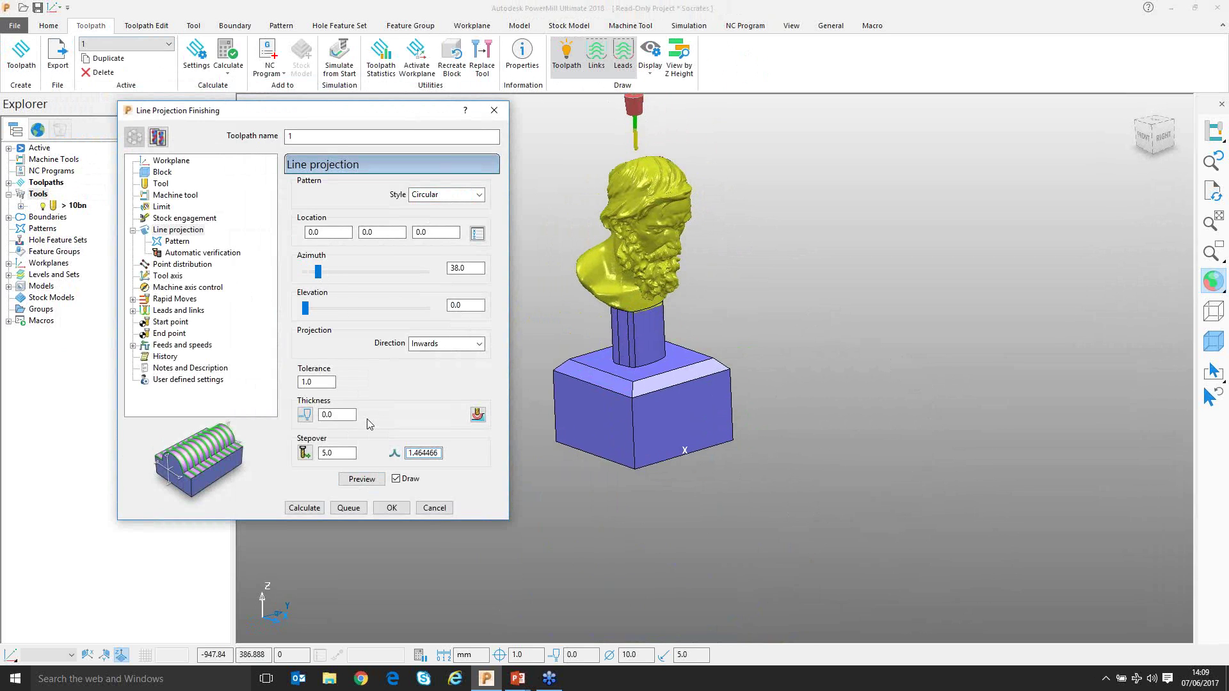
pyautogui.click(361, 479)
pyautogui.moveTo(316, 277); pyautogui.dragTo(340, 309)
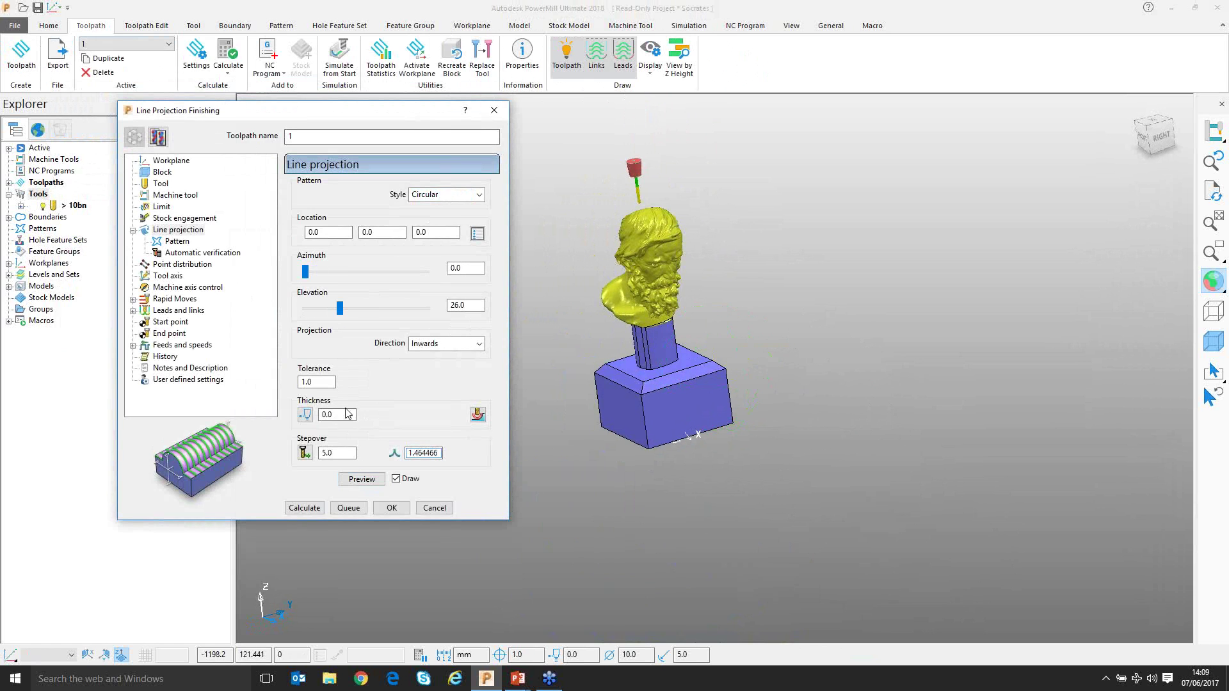
pyautogui.click(362, 478)
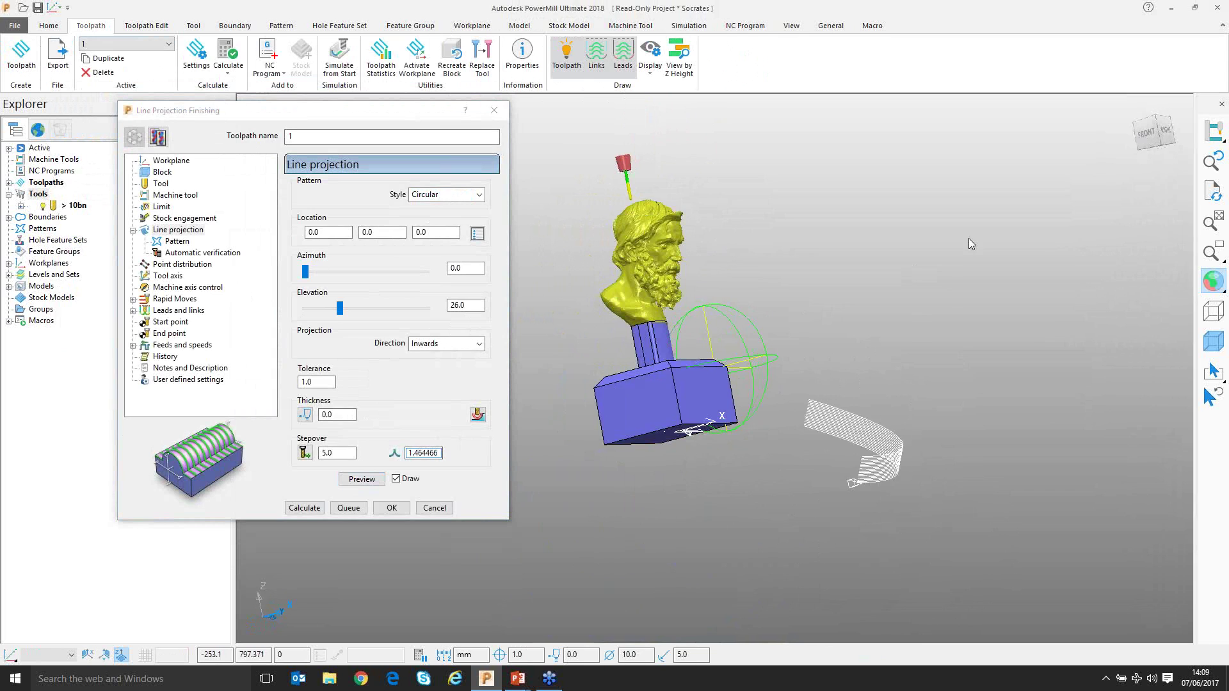
# - Reset the line projection's elevation to 0 and preview the pattern again
pyautogui.moveTo(471, 306); pyautogui.dragTo(448, 305)
pyautogui.write('0')
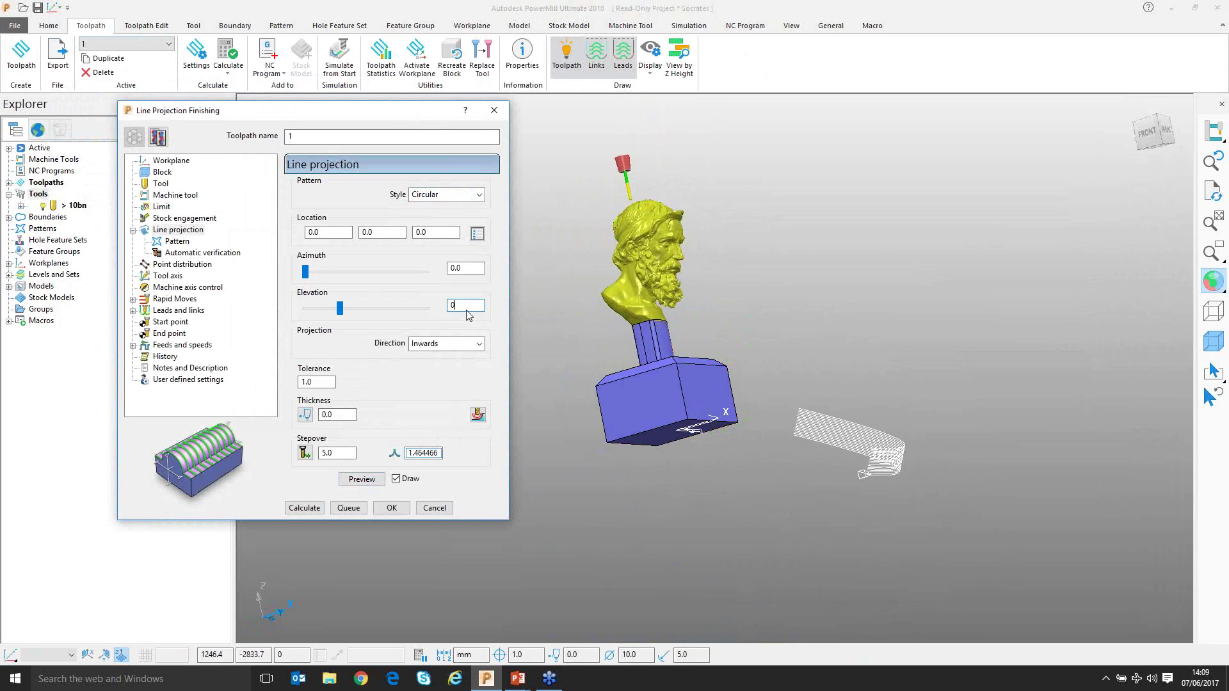
pyautogui.click(361, 479)
pyautogui.moveTo(744, 315); pyautogui.dragTo(531, 270, button='middle')
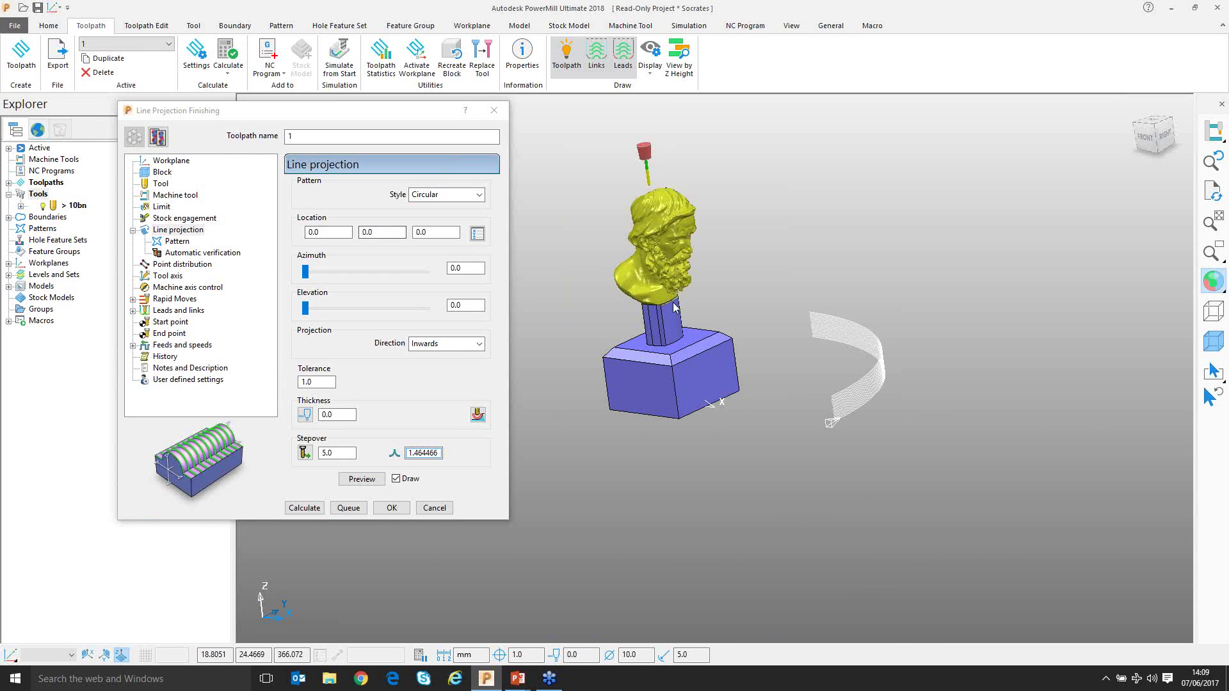
# - Move the projection line's location to X -25.0, Z 375.0 at the bottom of the bust, and preview the pattern
pyautogui.moveTo(745, 388); pyautogui.dragTo(771, 426, button='middle')
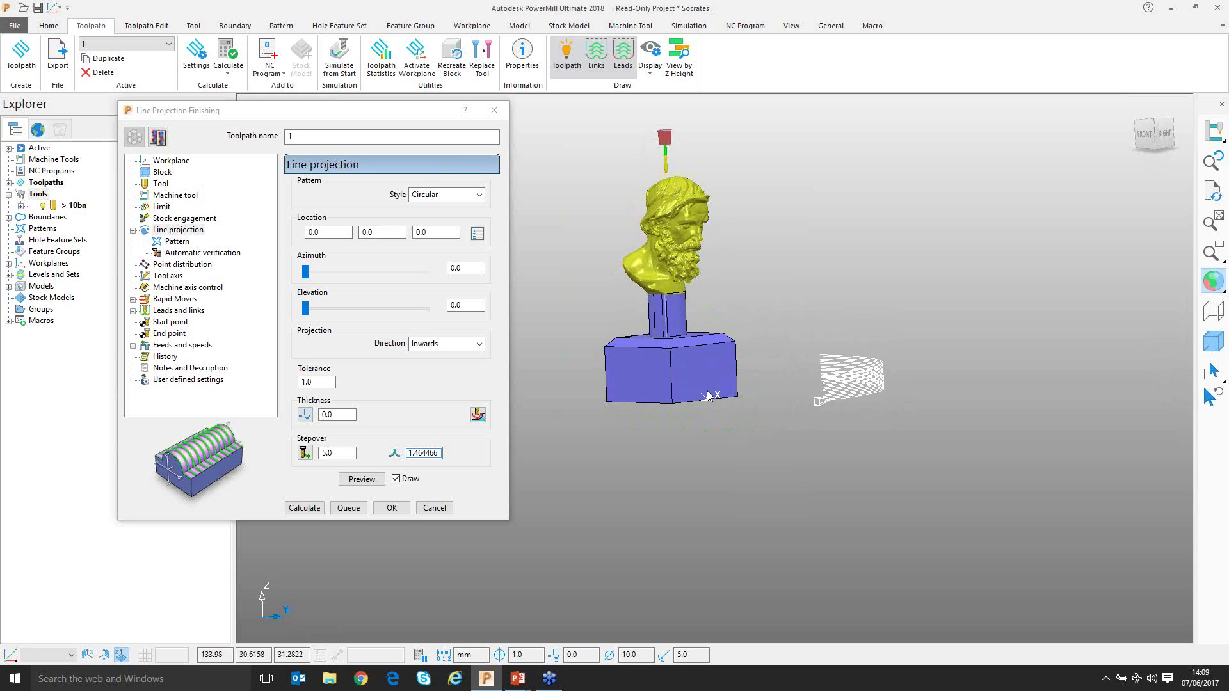
pyautogui.hotkey('ctrl', '2')
pyautogui.keyDown('shift'); pyautogui.moveTo(647, 393); pyautogui.dragTo(779, 272, button='middle'); pyautogui.keyUp('shift')
pyautogui.scroll(2, 773, 347)
pyautogui.scroll(2, 715, 368)
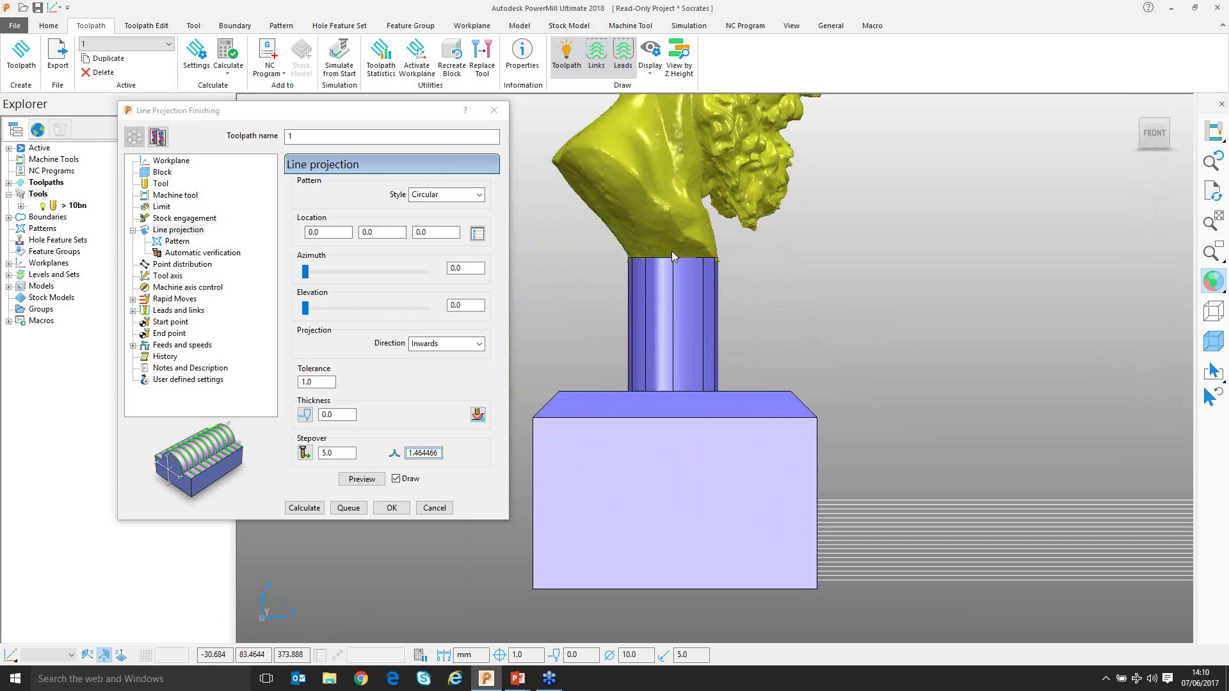
pyautogui.scroll(-3, 698, 320)
pyautogui.click(312, 232)
pyautogui.write('-25')
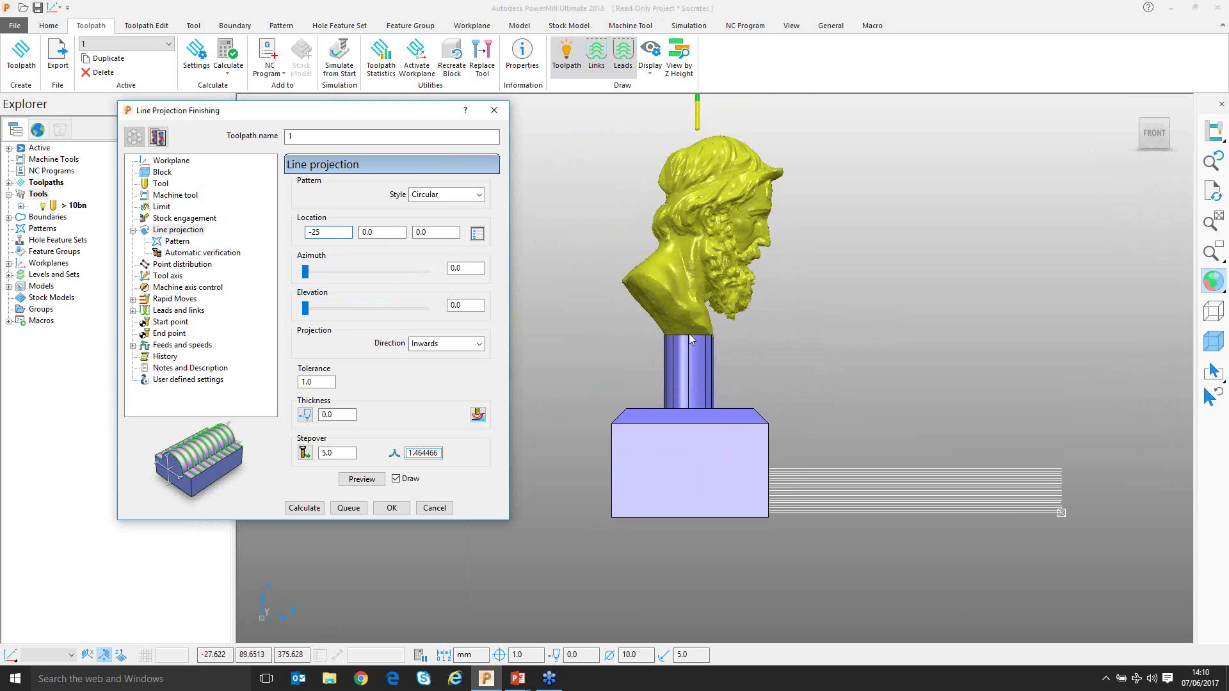
pyautogui.click(419, 233)
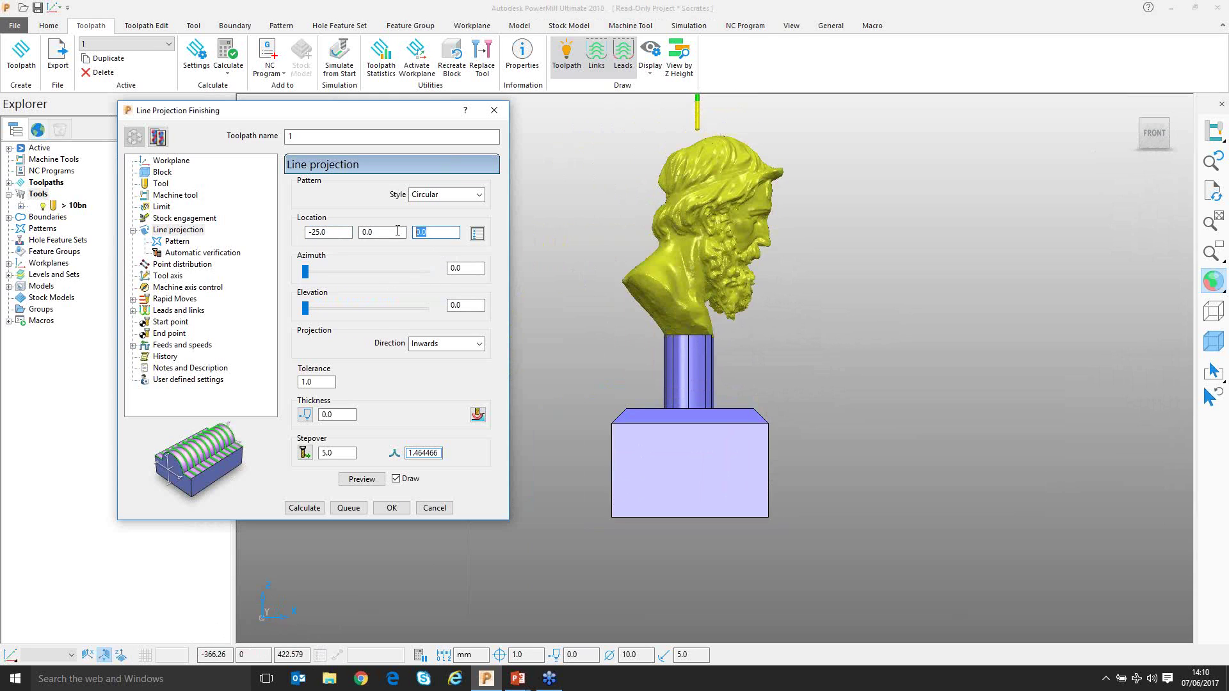
pyautogui.click(361, 479)
pyautogui.scroll(2, 690, 453)
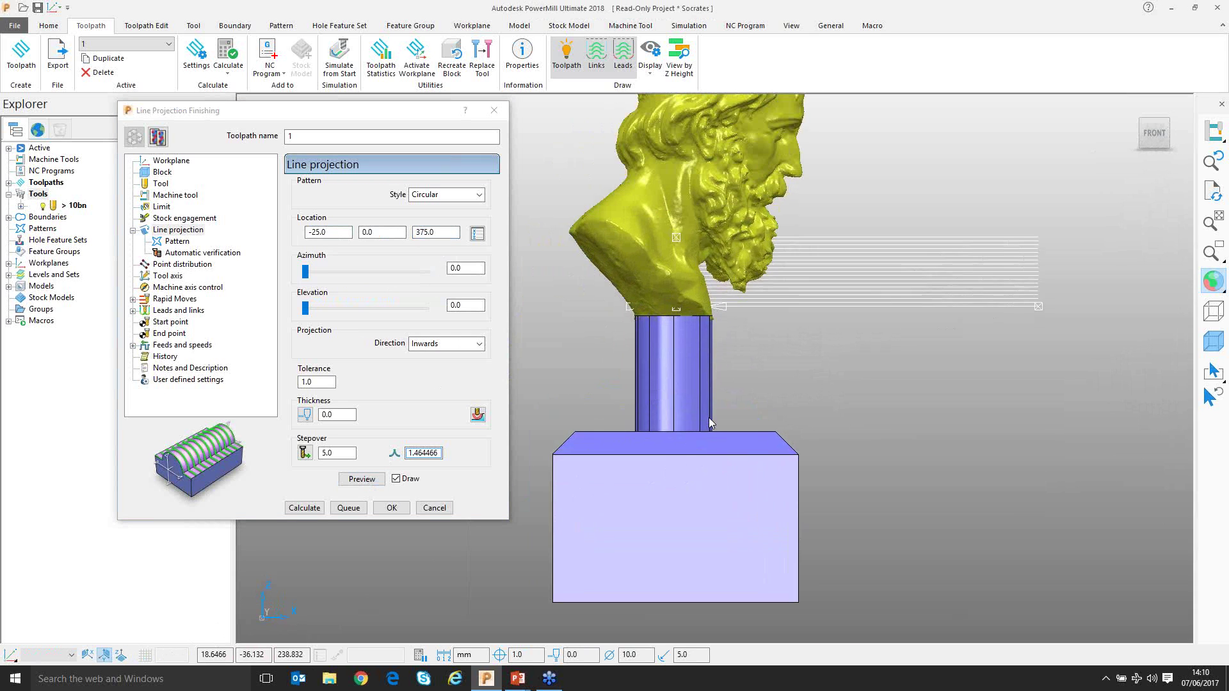
# - Pick the pattern's start height by measuring from the bust's lower edge to its top, and round it to 420
pyautogui.keyDown('shift'); pyautogui.moveTo(709, 417); pyautogui.dragTo(694, 443, button='middle'); pyautogui.keyUp('shift')
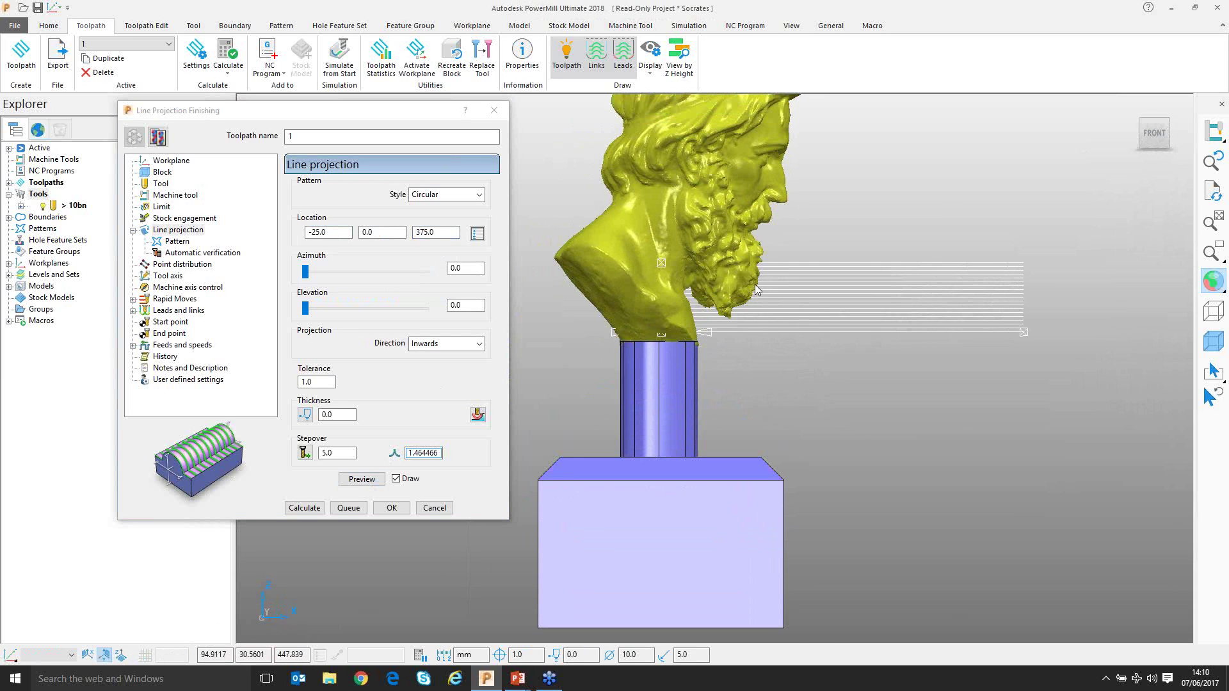
pyautogui.scroll(-2, 704, 390)
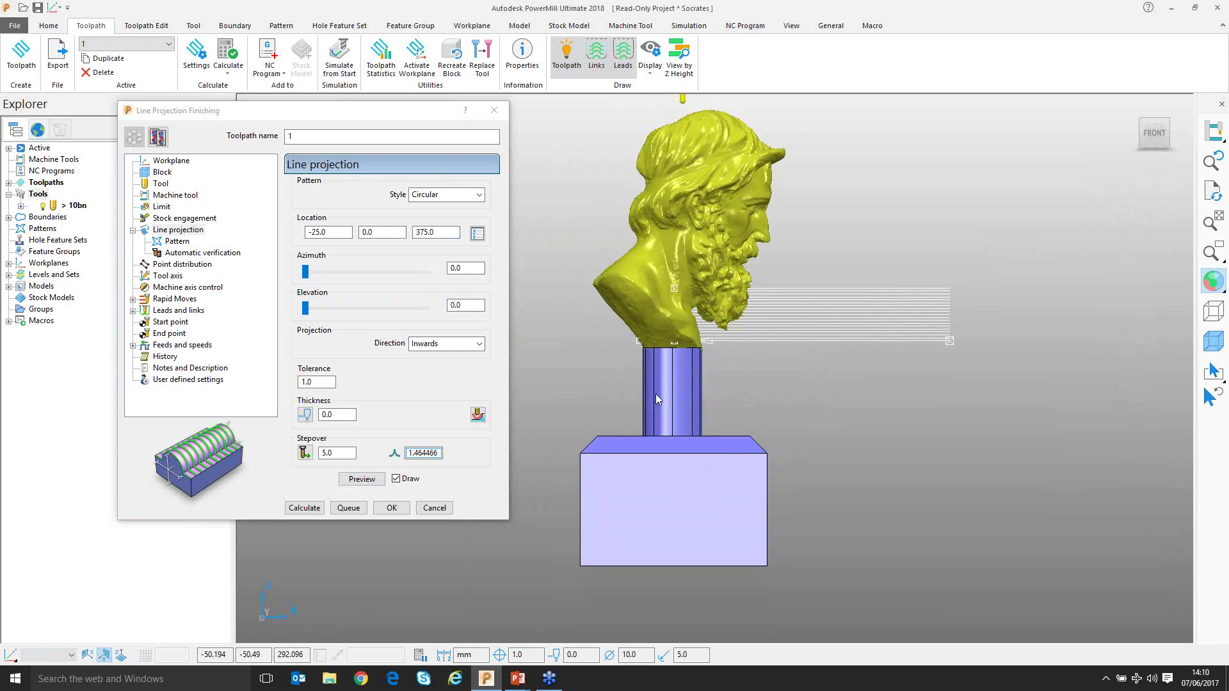
pyautogui.click(175, 241)
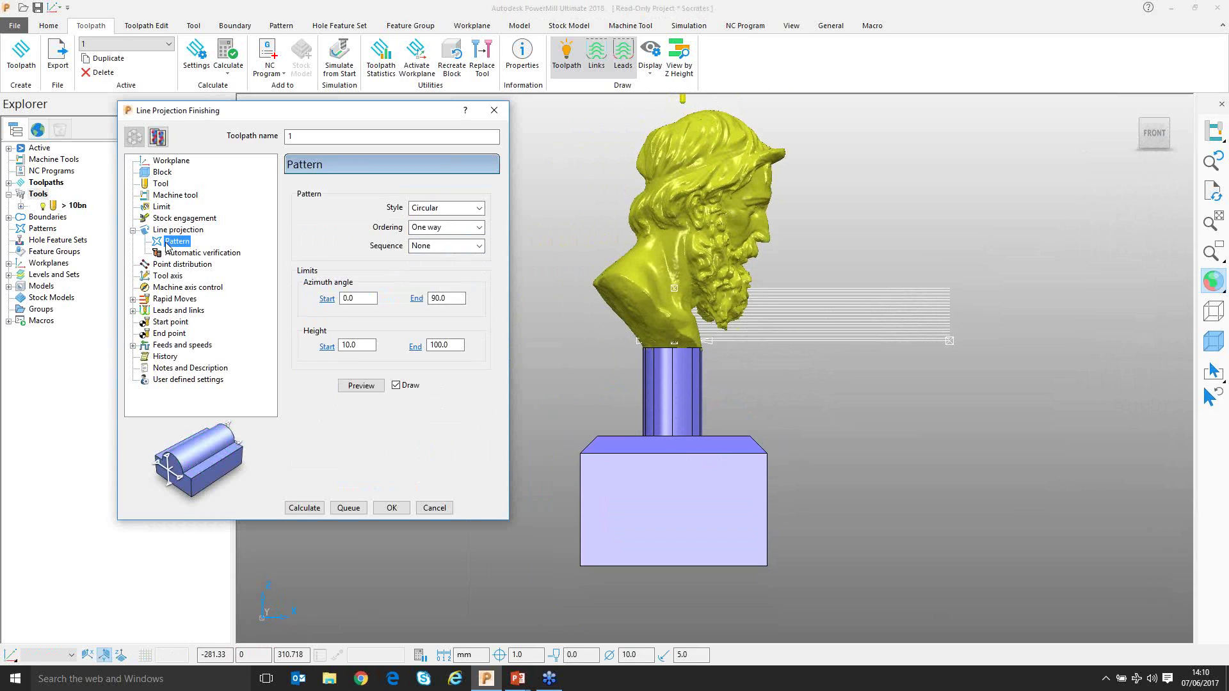
pyautogui.scroll(-1, 797, 375)
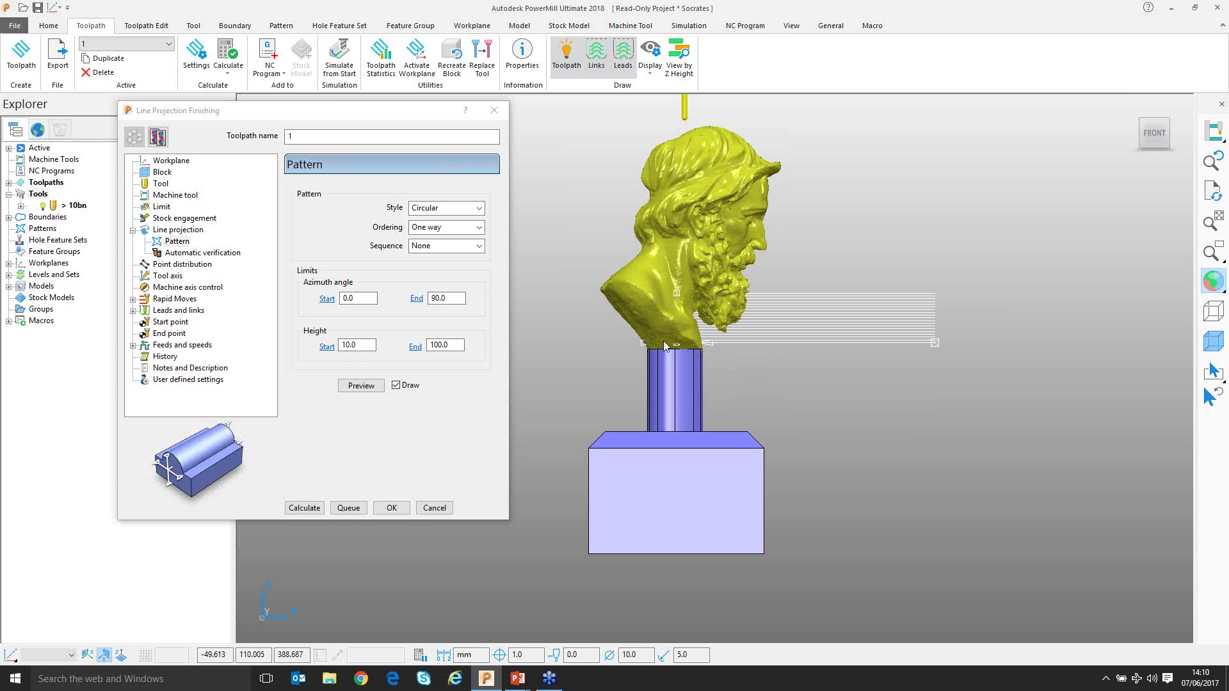
pyautogui.click(327, 349)
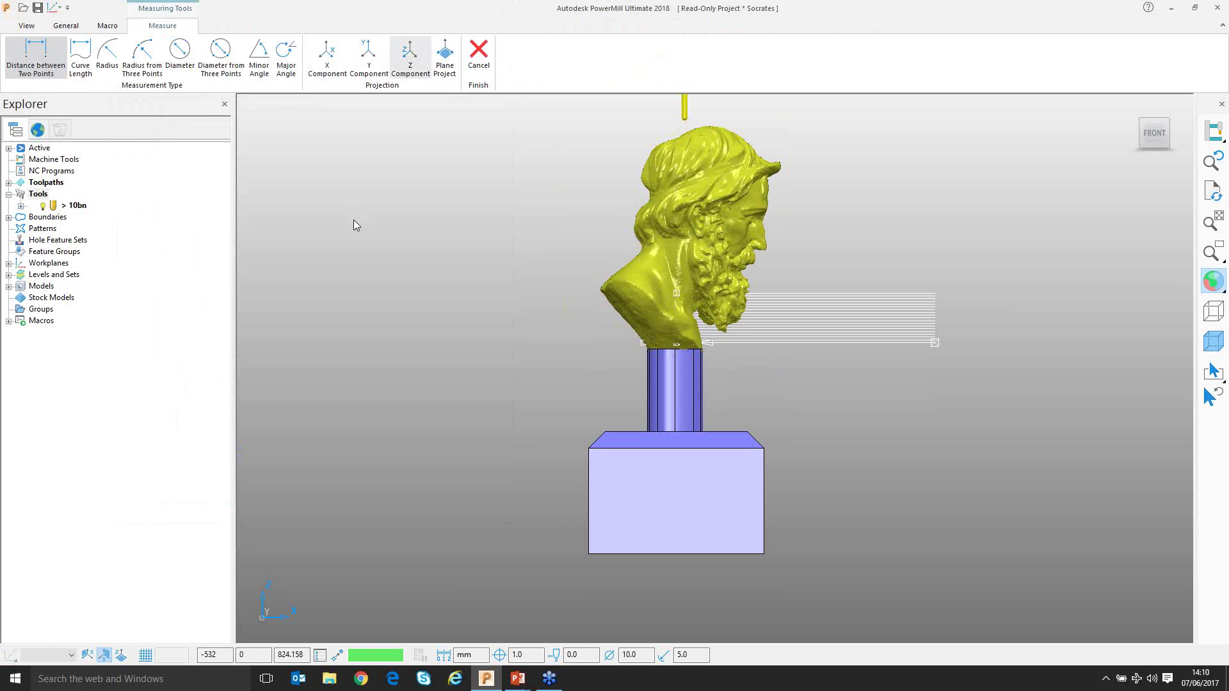
pyautogui.click(678, 349)
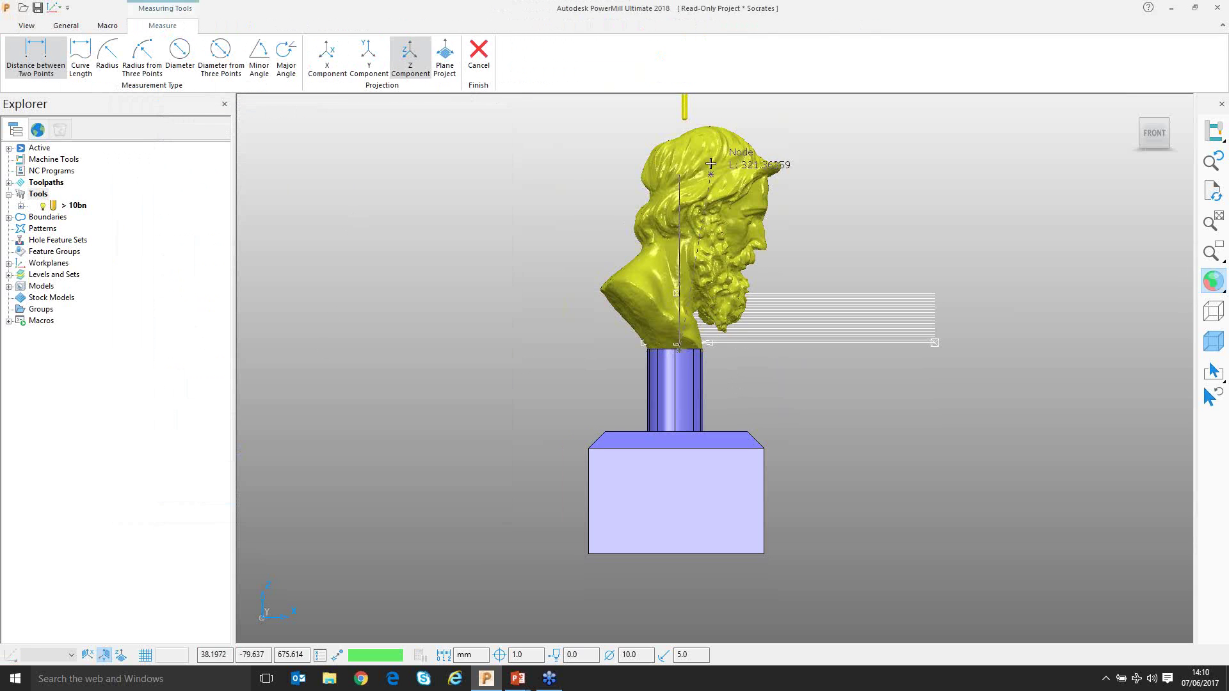
pyautogui.click(716, 126)
pyautogui.doubleClick(375, 345)
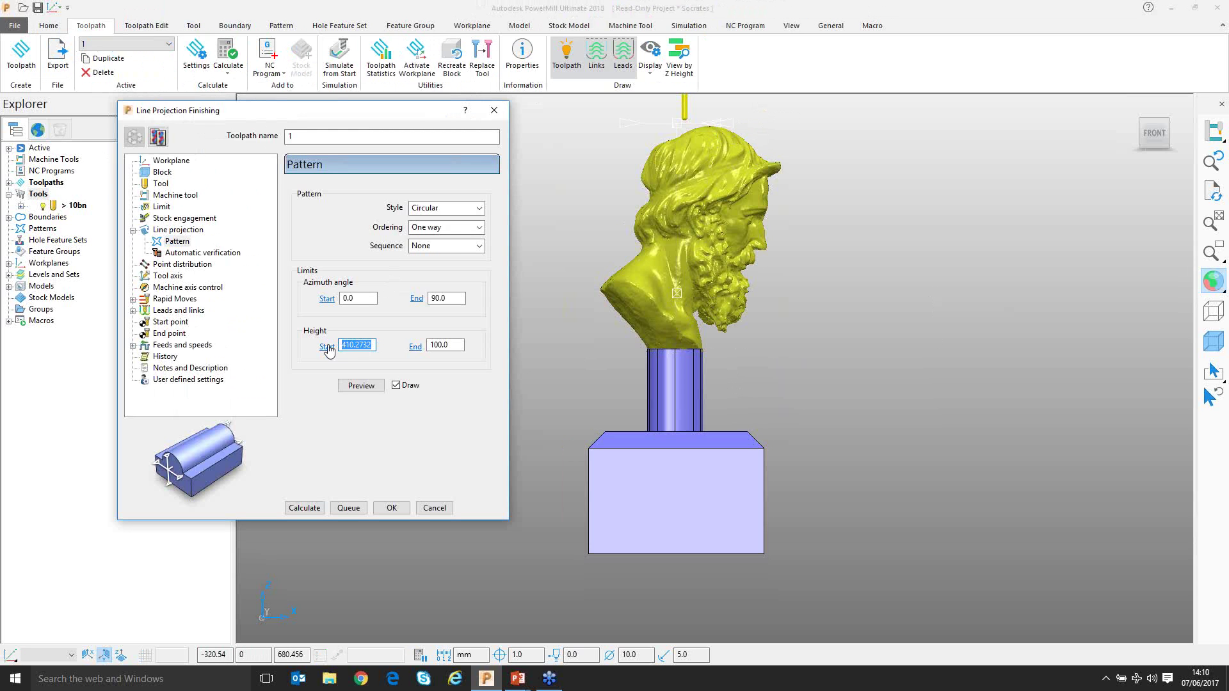
pyautogui.write('420')
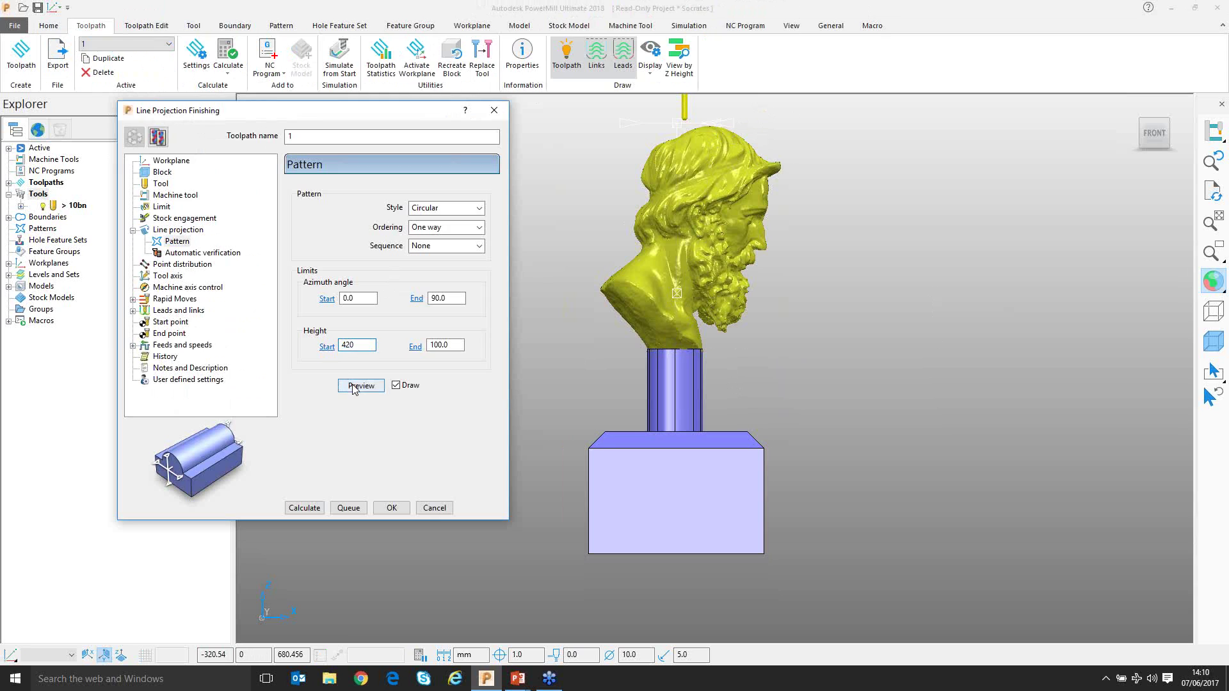
# - Set the pattern's end height limit to 0 and preview the line projection pattern
pyautogui.press('Tab')
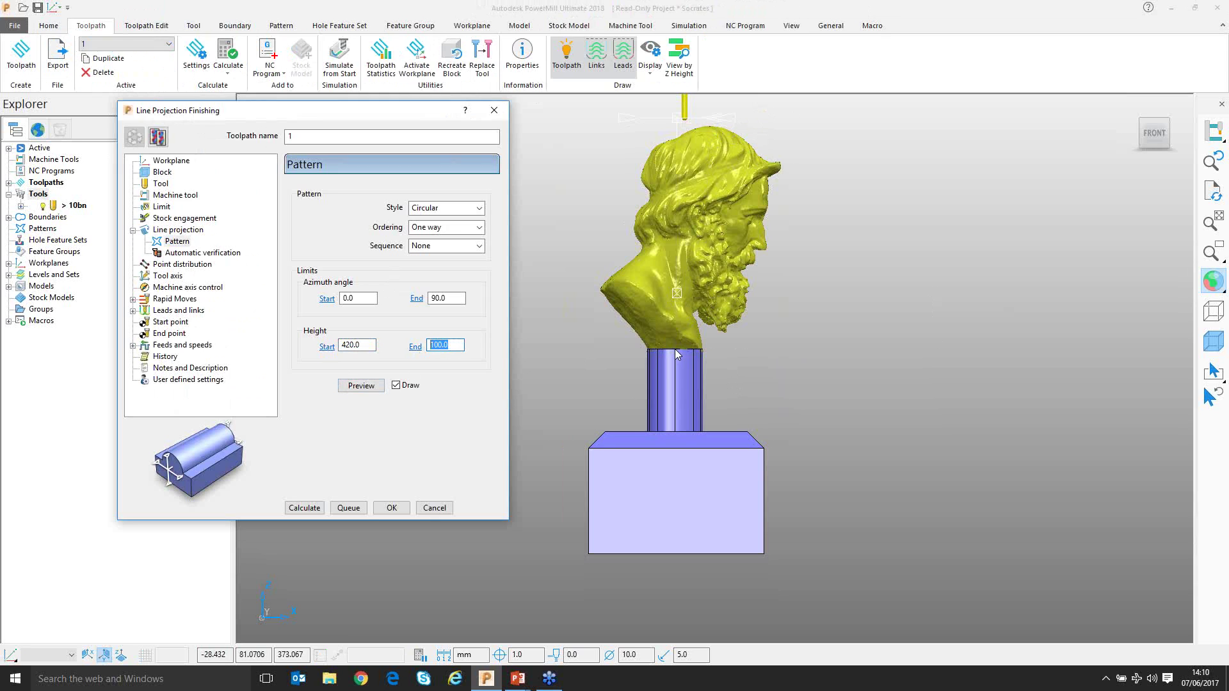
pyautogui.write('0')
pyautogui.click(361, 385)
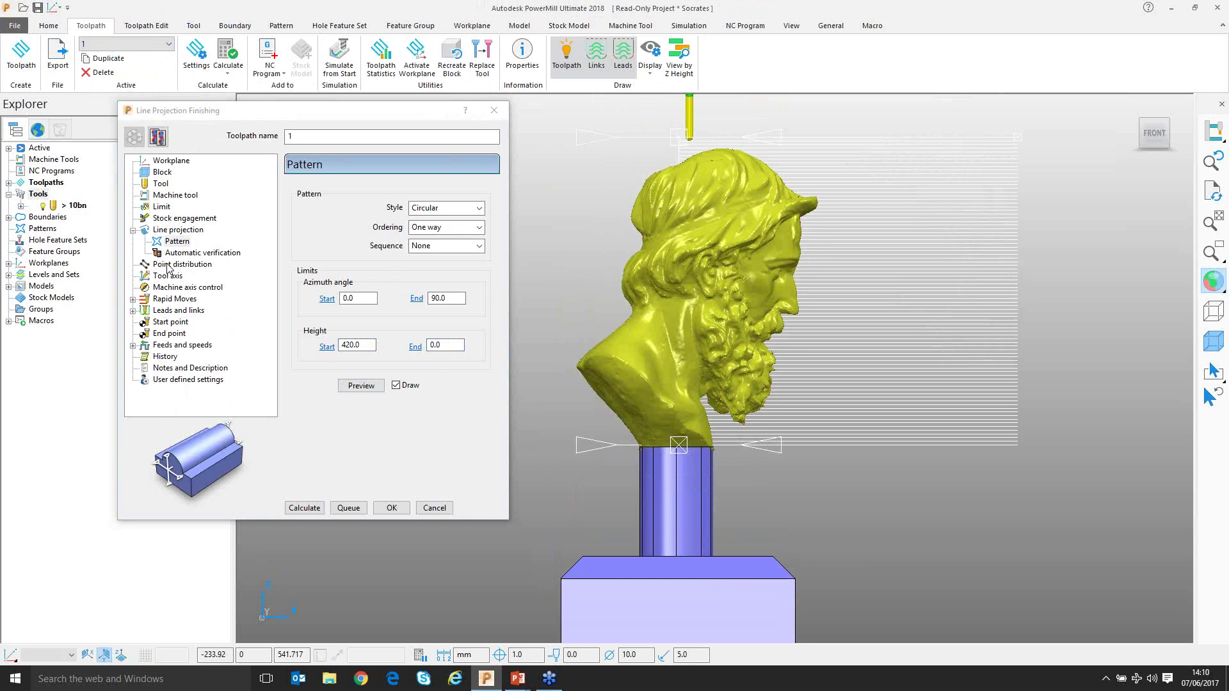
# - Set the pattern's azimuth end angle to 360 and preview the circular pattern all around the bust
pyautogui.click(177, 230)
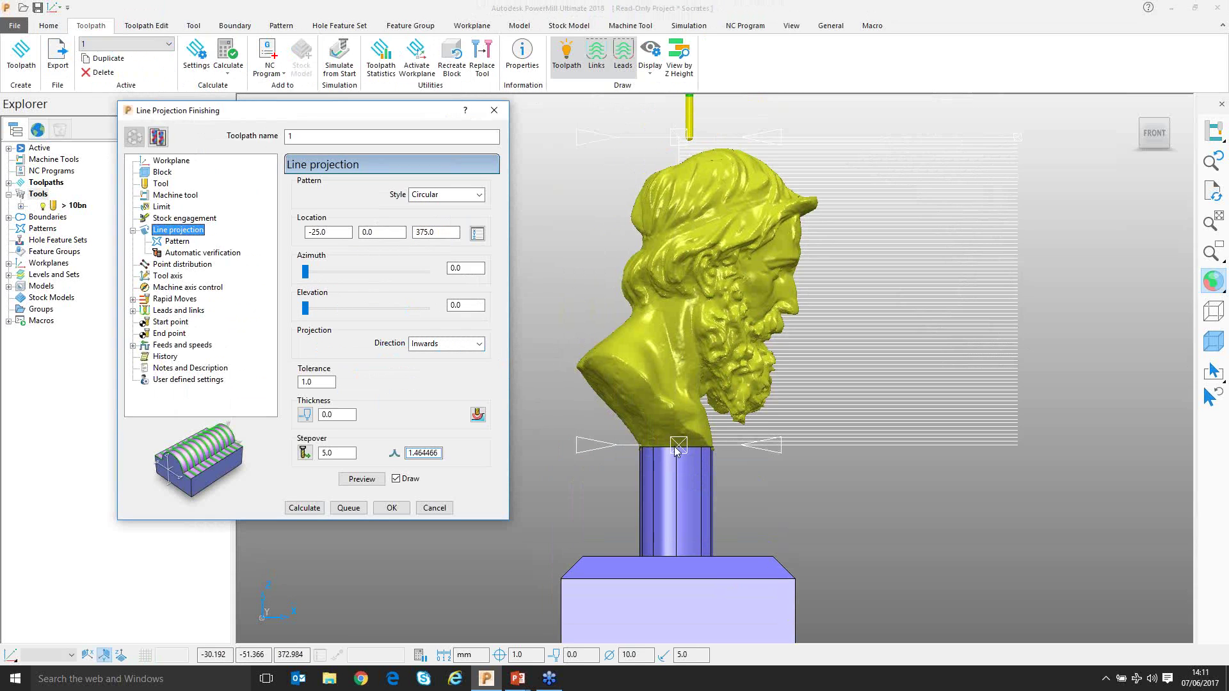
pyautogui.click(182, 243)
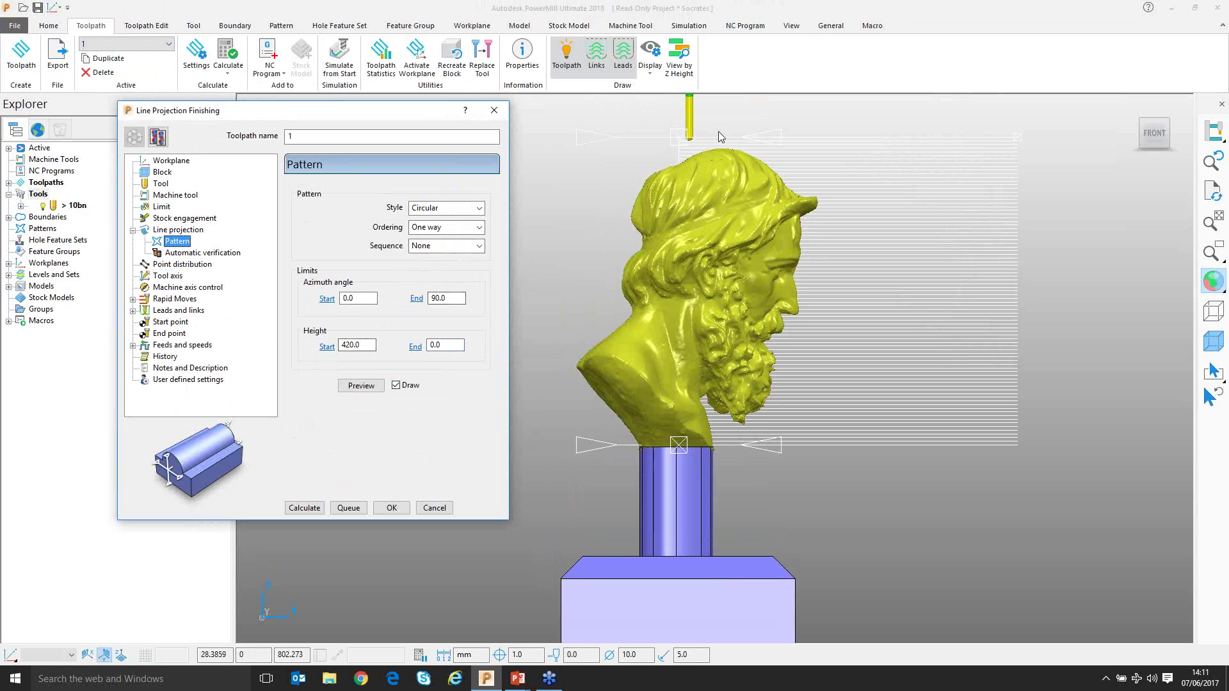
pyautogui.scroll(-2, 693, 428)
pyautogui.keyDown('shift'); pyautogui.moveTo(691, 423); pyautogui.dragTo(684, 398, button='middle'); pyautogui.keyUp('shift')
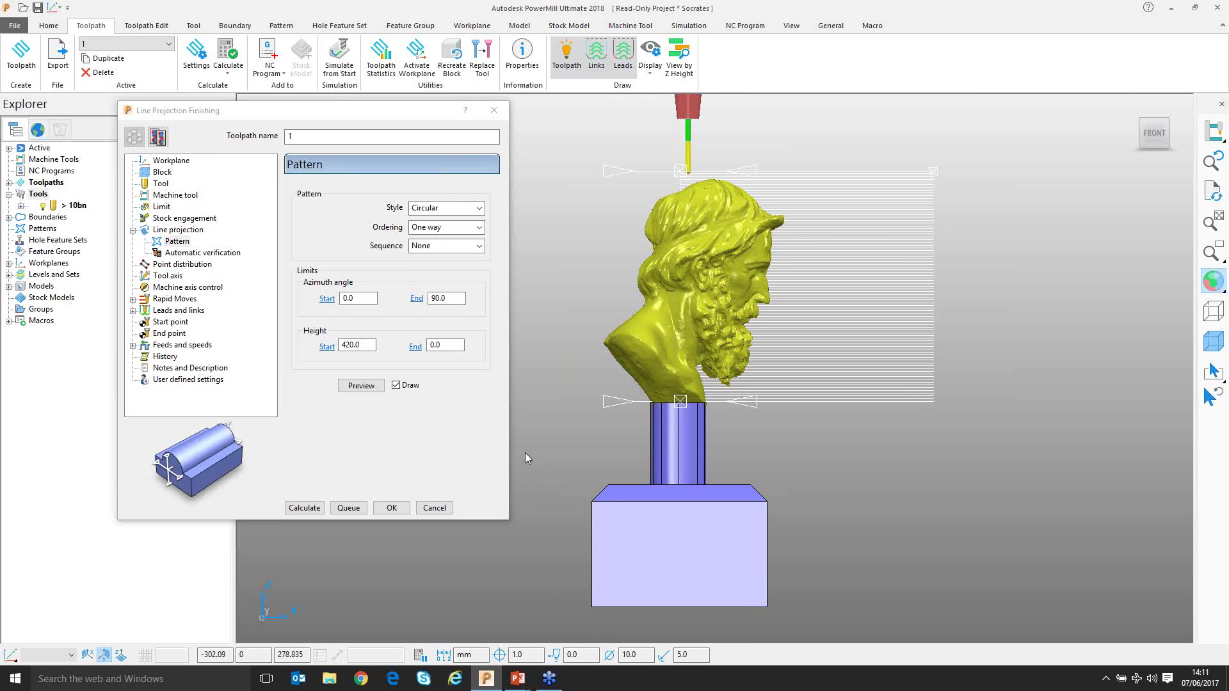
pyautogui.moveTo(717, 339); pyautogui.dragTo(644, 405, button='middle')
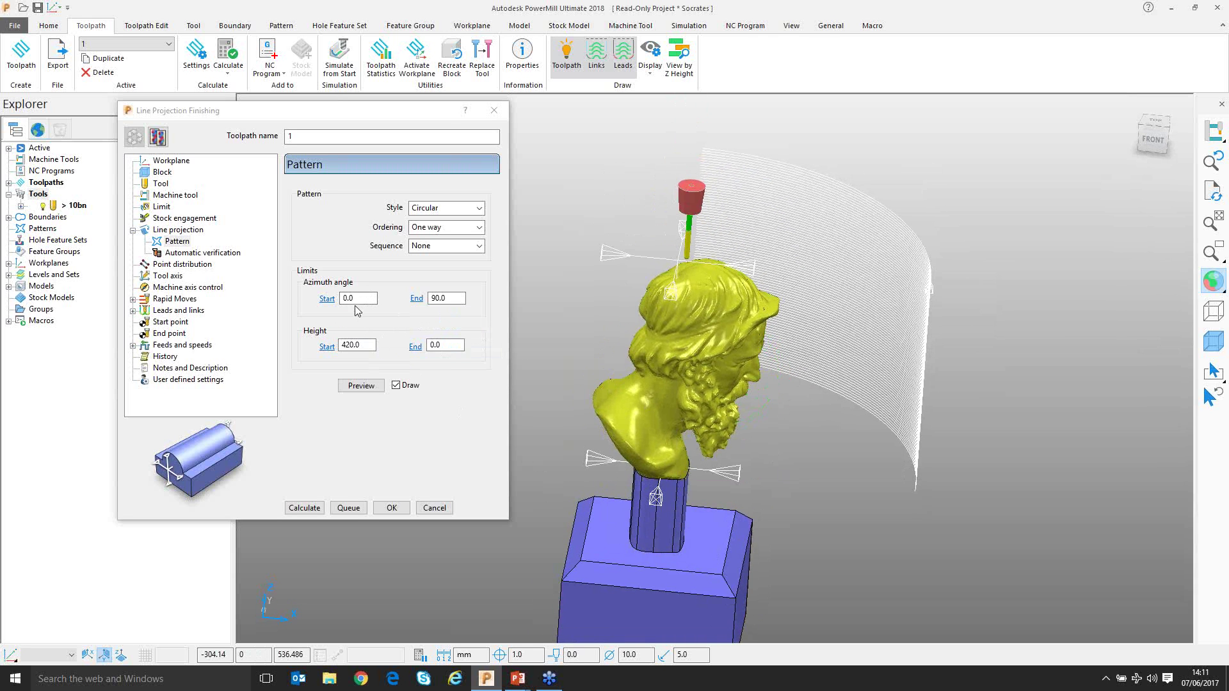
pyautogui.click(453, 299)
pyautogui.click(444, 298)
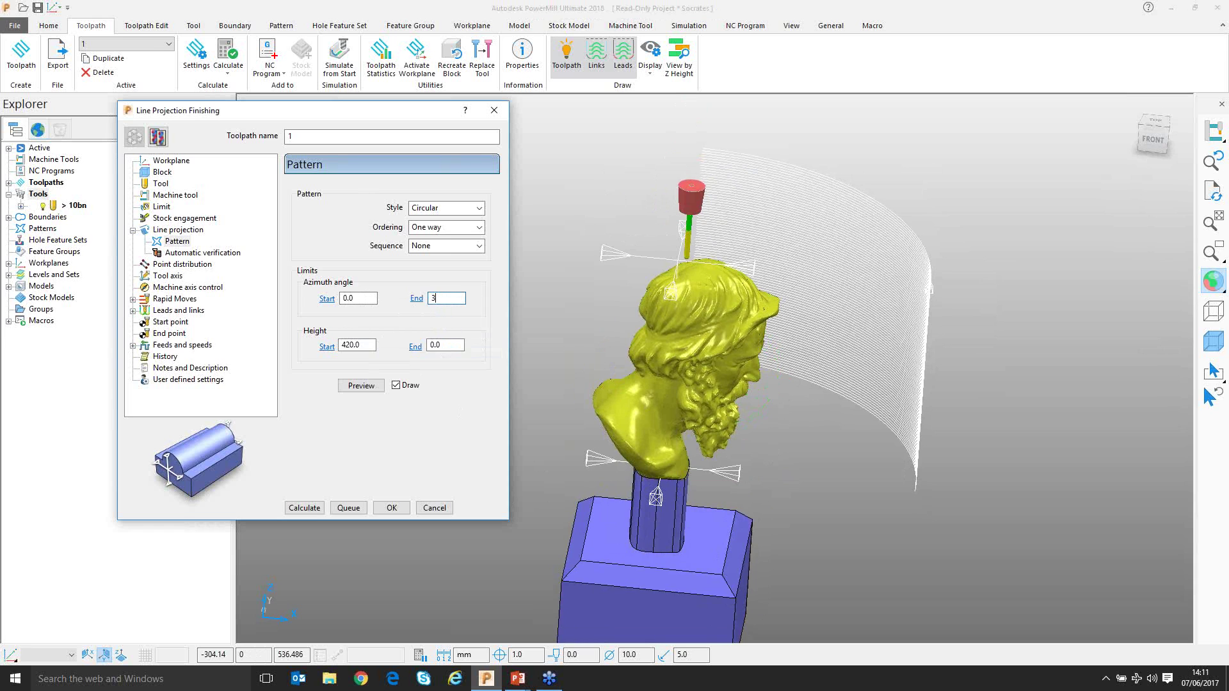
pyautogui.click(361, 386)
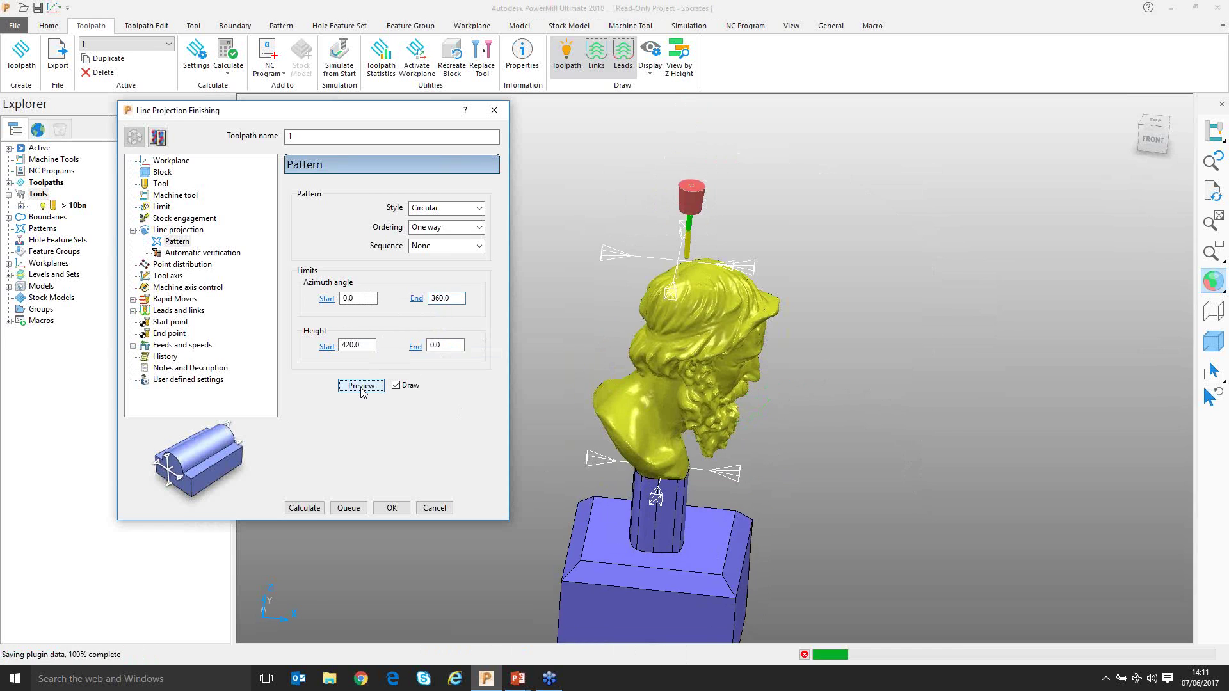
pyautogui.moveTo(690, 353); pyautogui.dragTo(683, 358, button='middle')
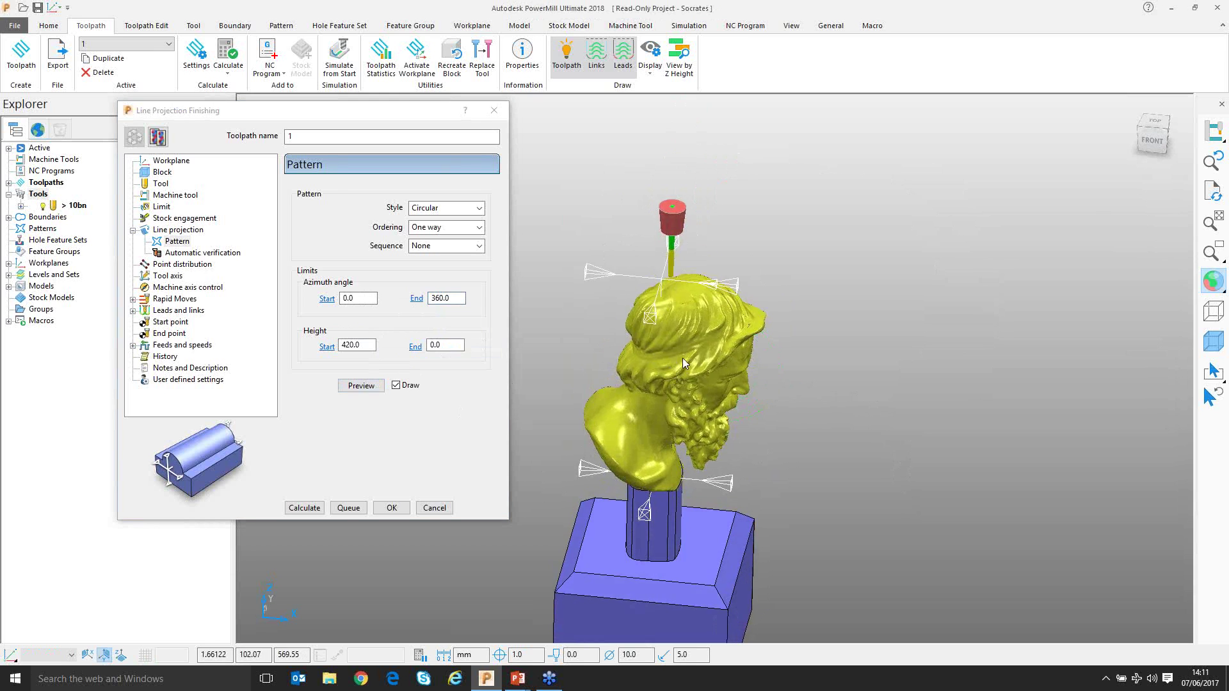
pyautogui.scroll(-5, 682, 359)
pyautogui.scroll(5, 743, 307)
pyautogui.keyDown('shift'); pyautogui.moveTo(754, 237); pyautogui.dragTo(775, 226, button='middle'); pyautogui.keyUp('shift')
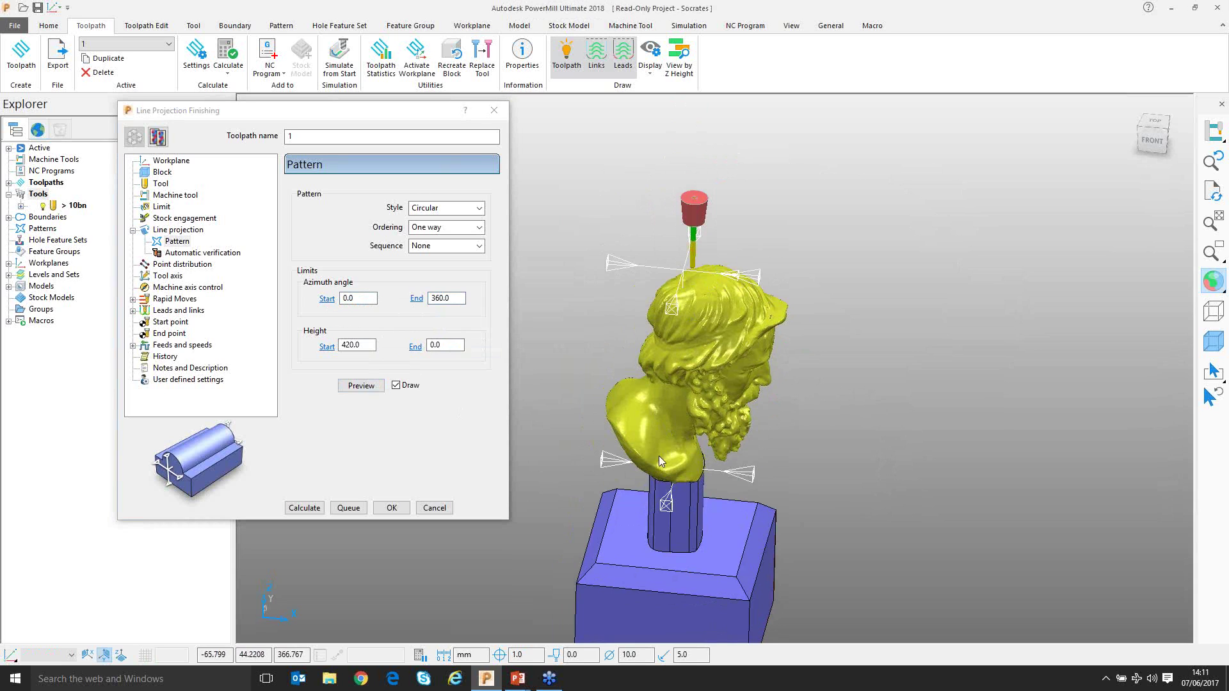
# - Set the pattern's ordering to Two way and examine the preview around the bust
pyautogui.click(479, 228)
pyautogui.click(469, 251)
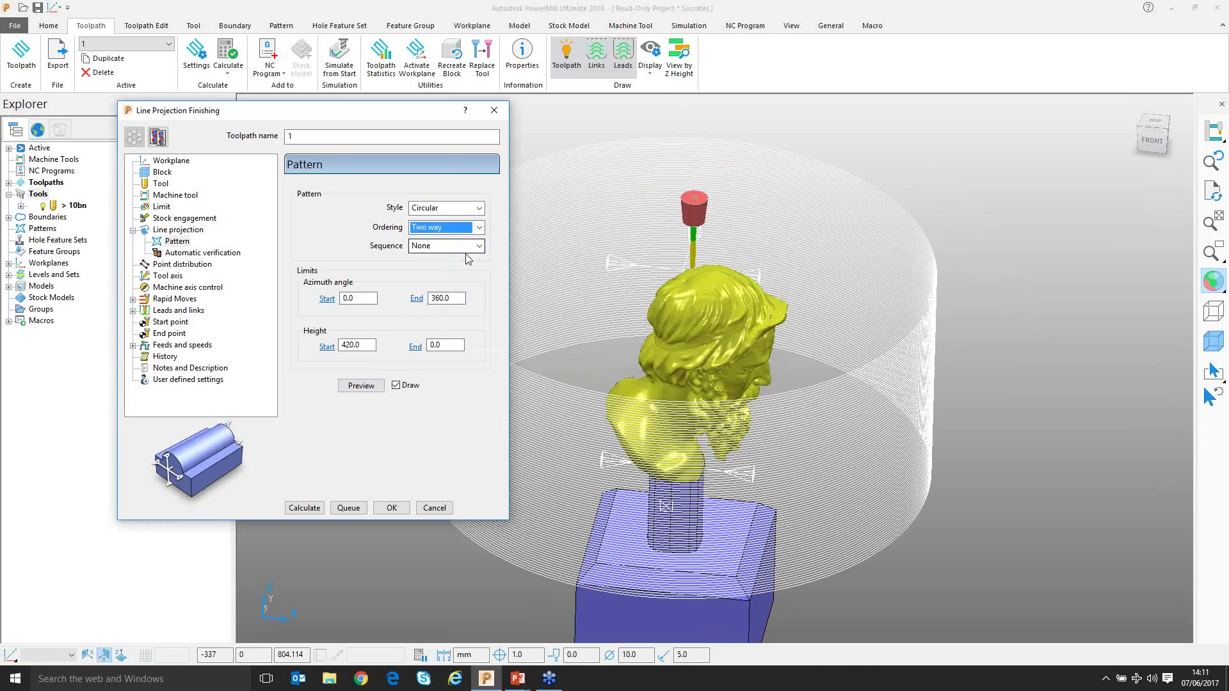
pyautogui.moveTo(794, 345); pyautogui.dragTo(736, 345, button='middle')
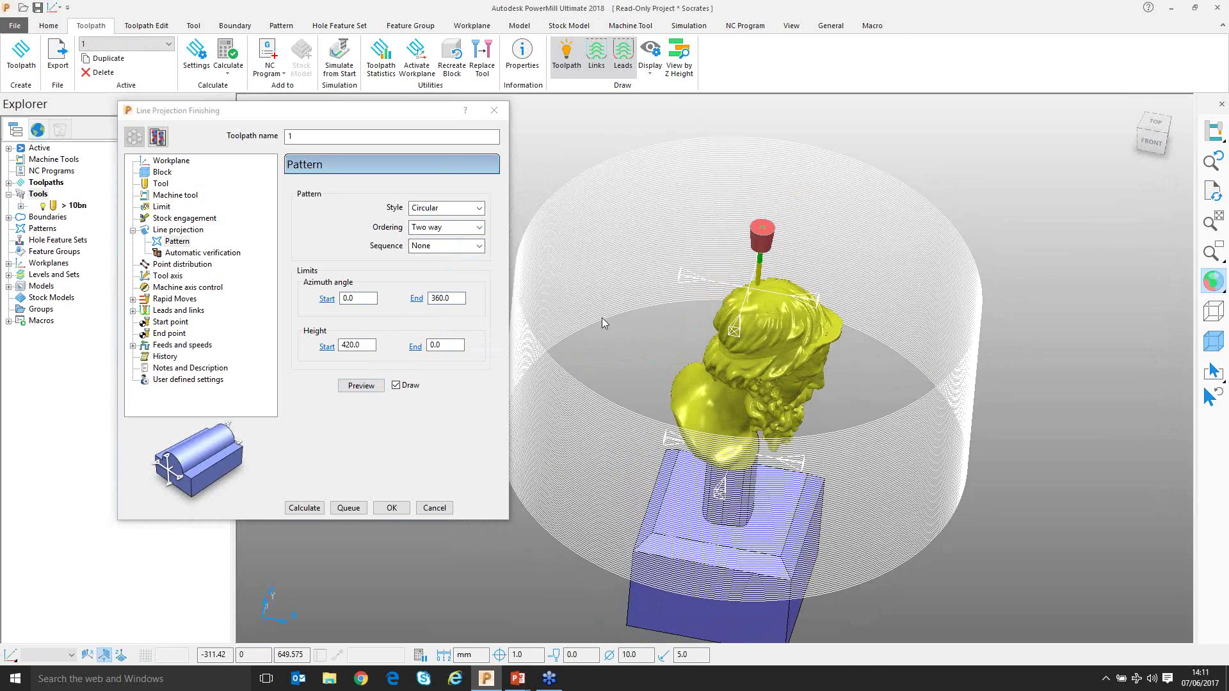
# - Try the Outwards projection direction, and return the line projection's direction to Inwards
pyautogui.click(179, 231)
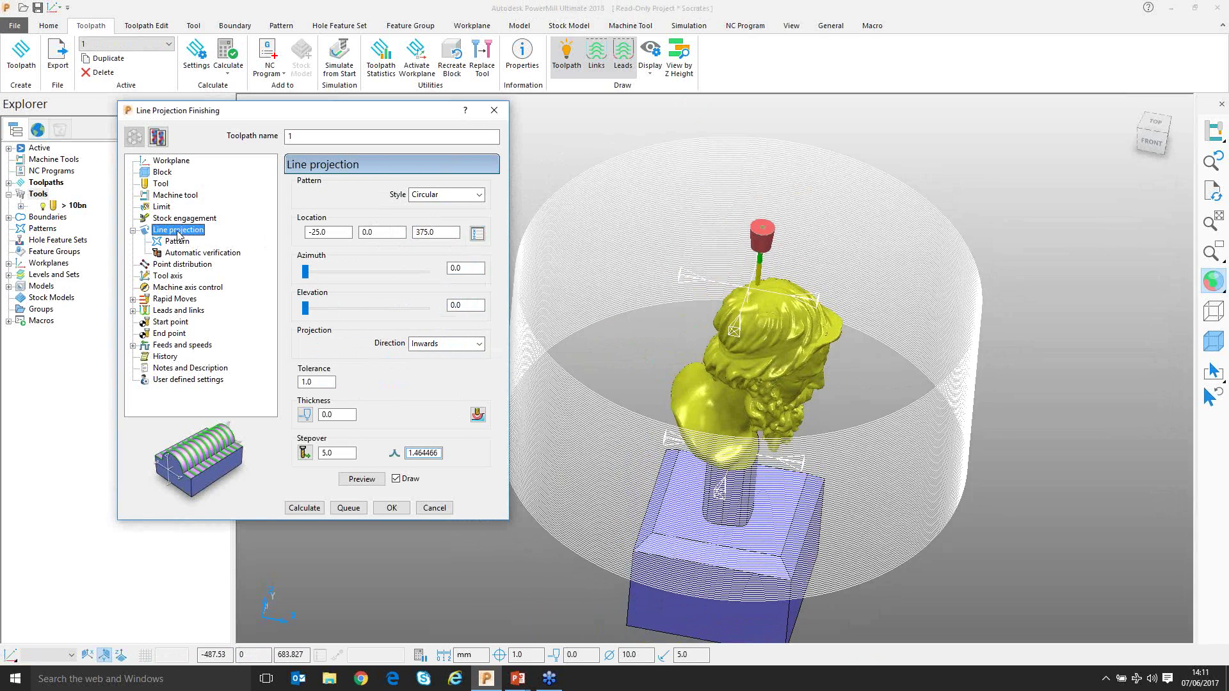
pyautogui.click(480, 346)
pyautogui.click(440, 367)
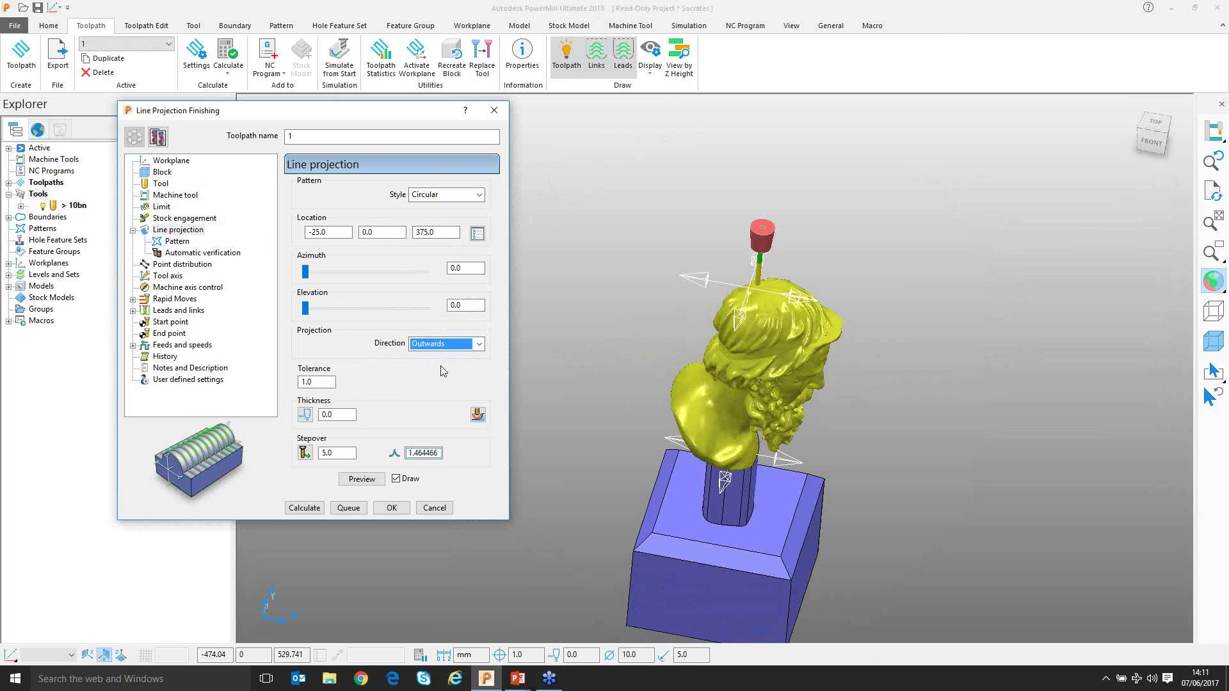
pyautogui.click(480, 345)
pyautogui.click(441, 356)
# - Set the tool axis to Towards line through a point at X -25.0, keeping the direction at 0.0, 0.0, 1.0
pyautogui.moveTo(771, 416); pyautogui.dragTo(776, 379, button='middle')
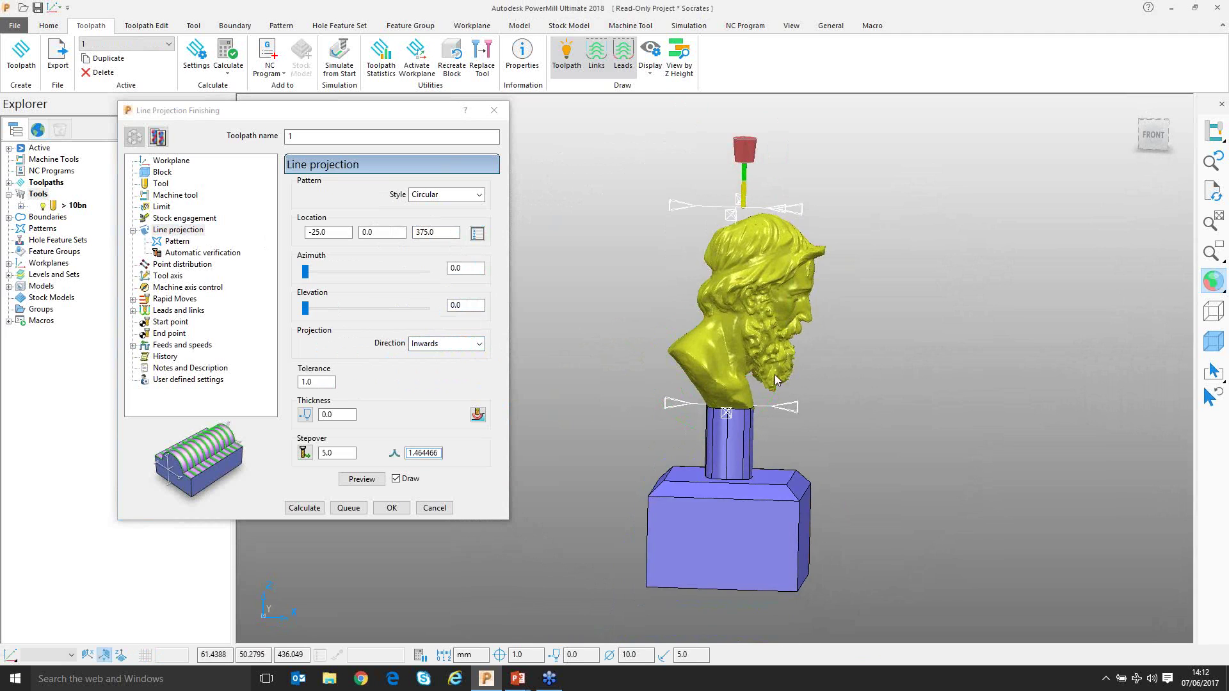
pyautogui.scroll(4, 775, 379)
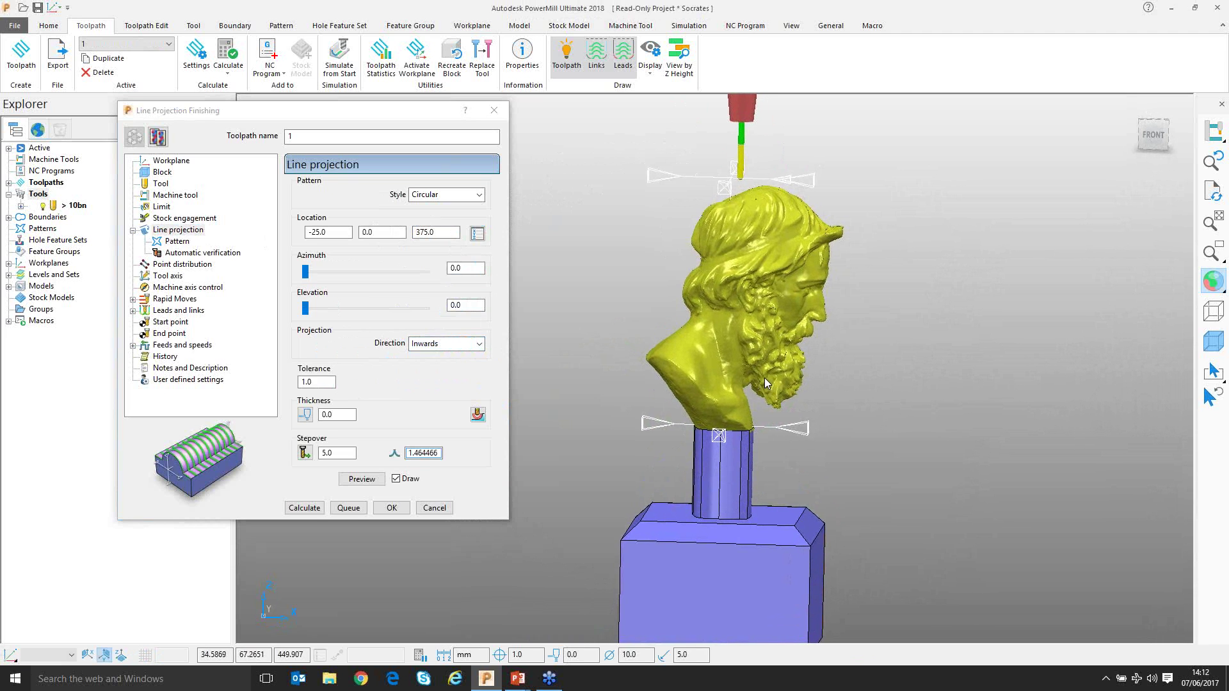
pyautogui.click(168, 276)
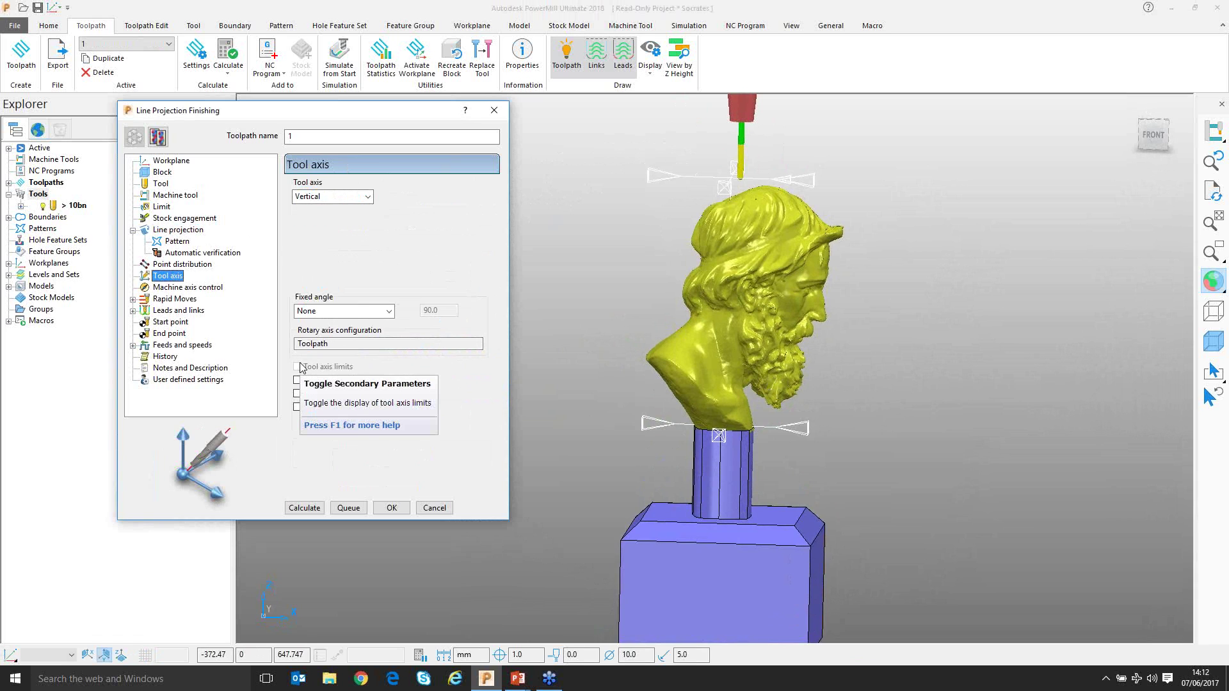
pyautogui.click(368, 197)
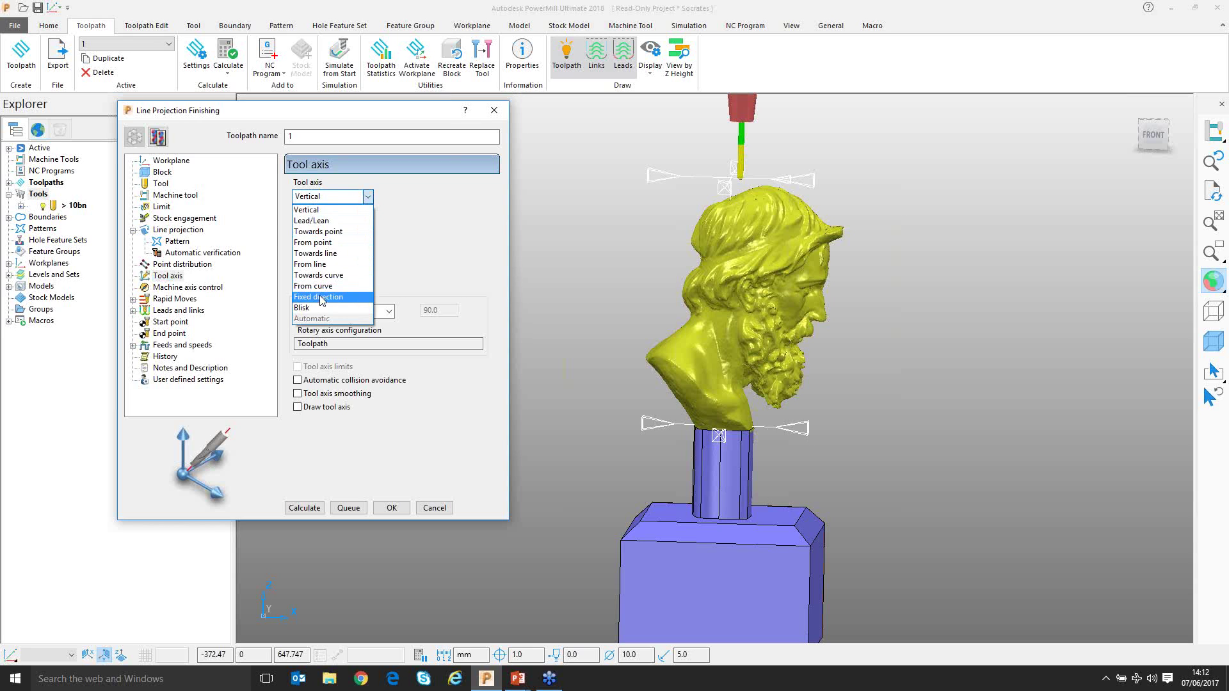
pyautogui.click(321, 253)
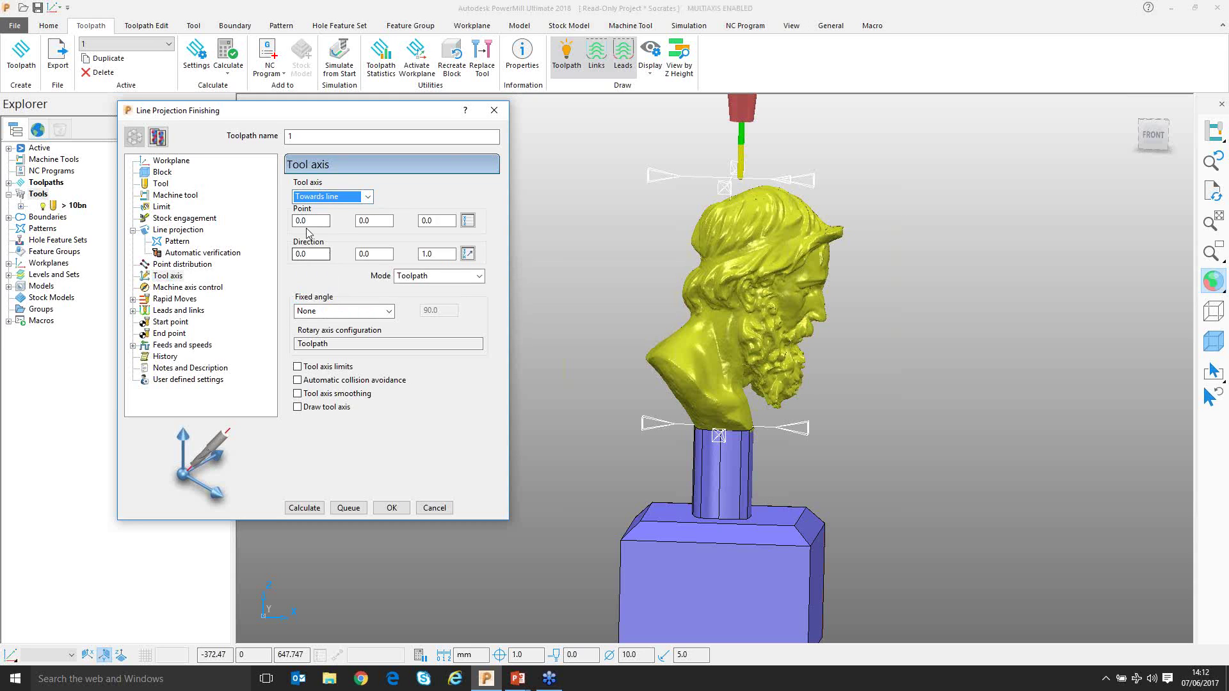
pyautogui.click(299, 221)
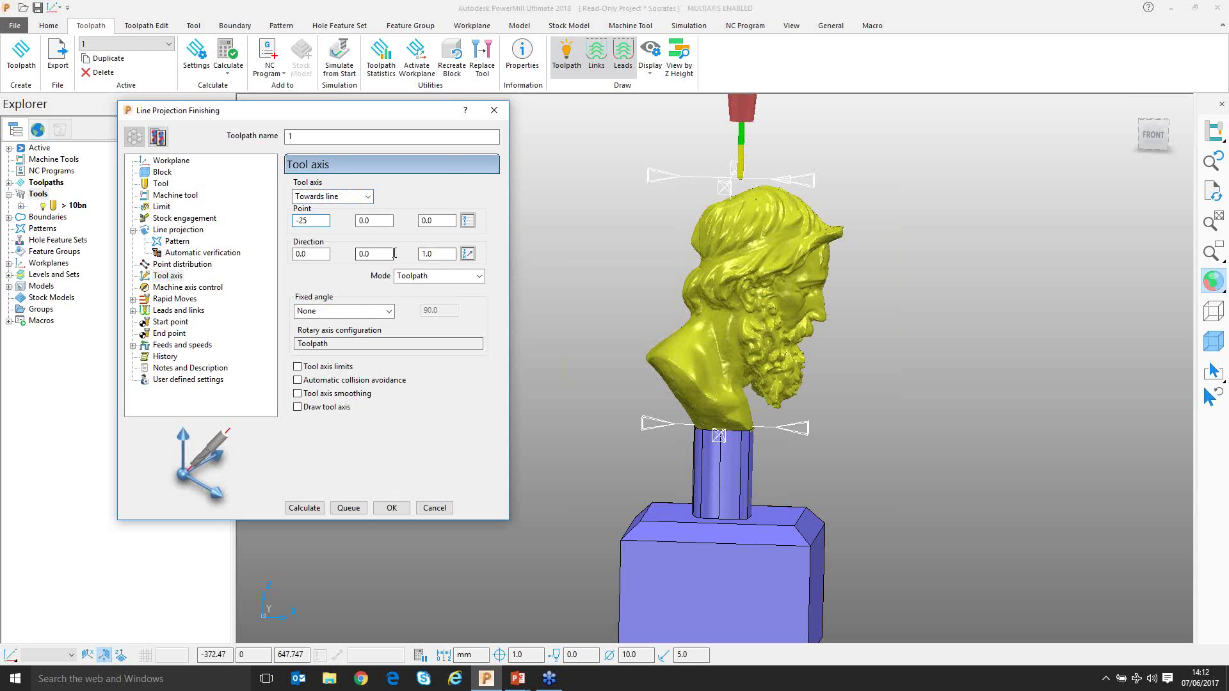
pyautogui.click(467, 253)
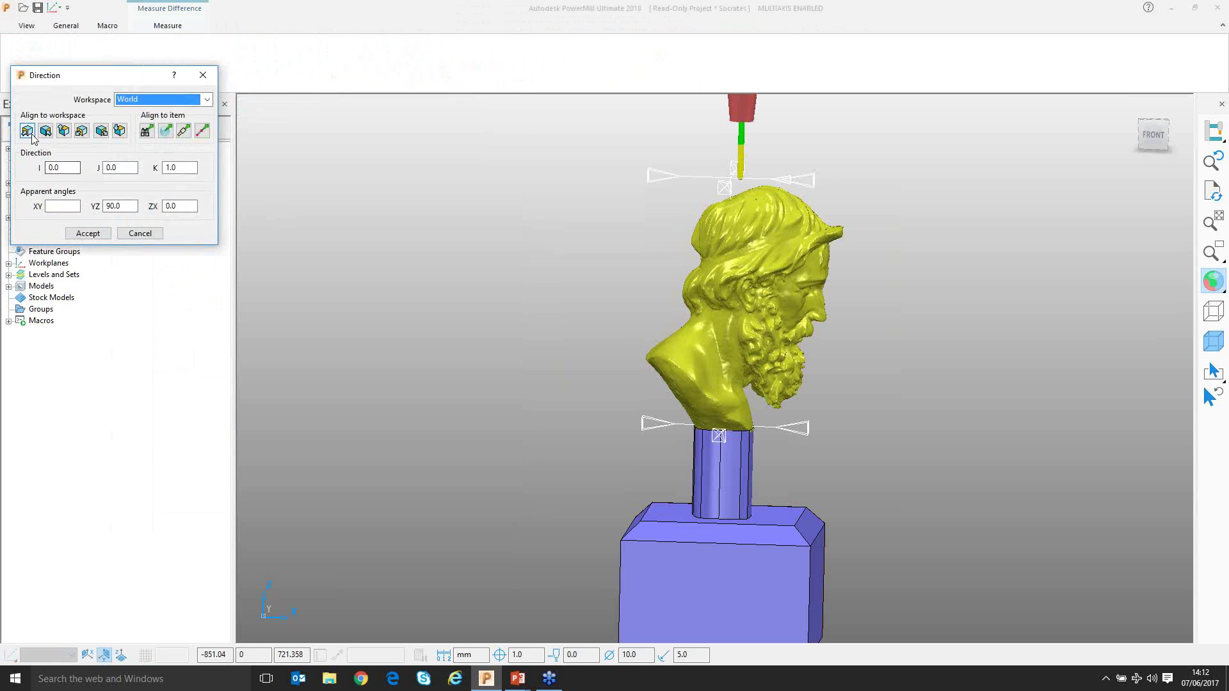
pyautogui.click(88, 233)
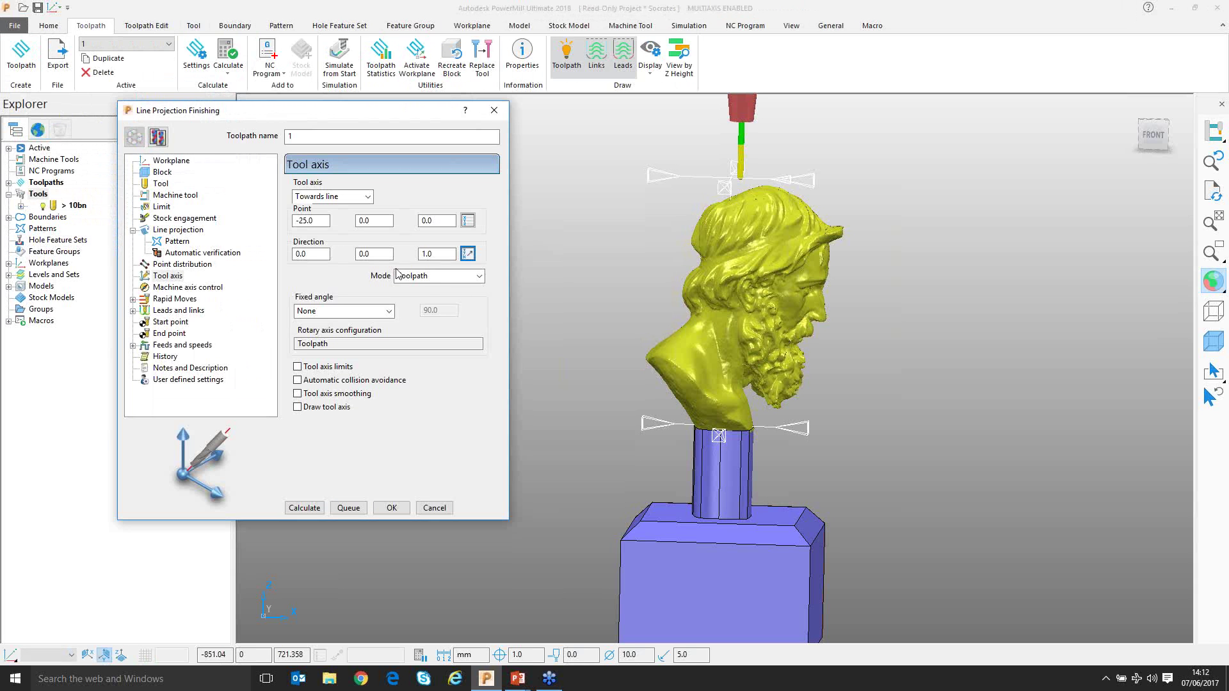
# - Draw the tool axis temporarily to check its location relative to the bust, and turn the drawing off again
pyautogui.scroll(-3, 768, 362)
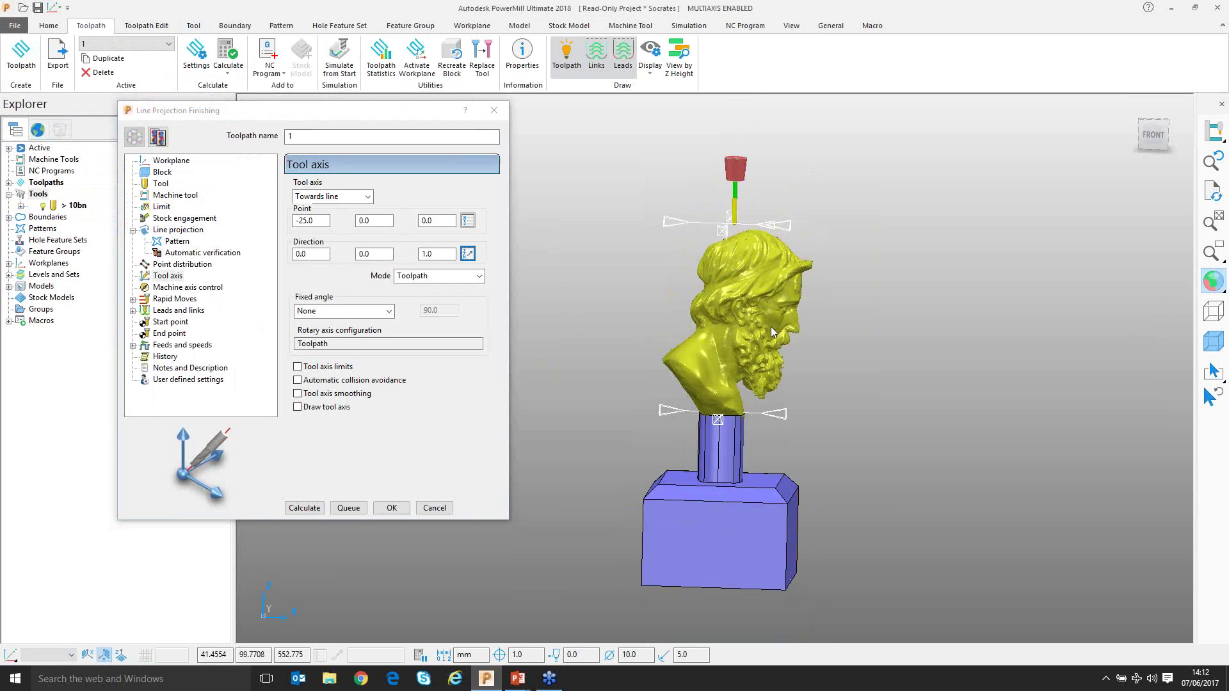
pyautogui.click(297, 407)
pyautogui.scroll(-2, 739, 387)
pyautogui.keyDown('shift'); pyautogui.moveTo(737, 384); pyautogui.dragTo(735, 396, button='middle'); pyautogui.keyUp('shift')
pyautogui.click(299, 408)
# - Calculate the line projection finishing toolpath on the bust
pyautogui.moveTo(804, 373); pyautogui.dragTo(738, 432, button='middle')
pyautogui.scroll(2, 738, 432)
pyautogui.click(305, 508)
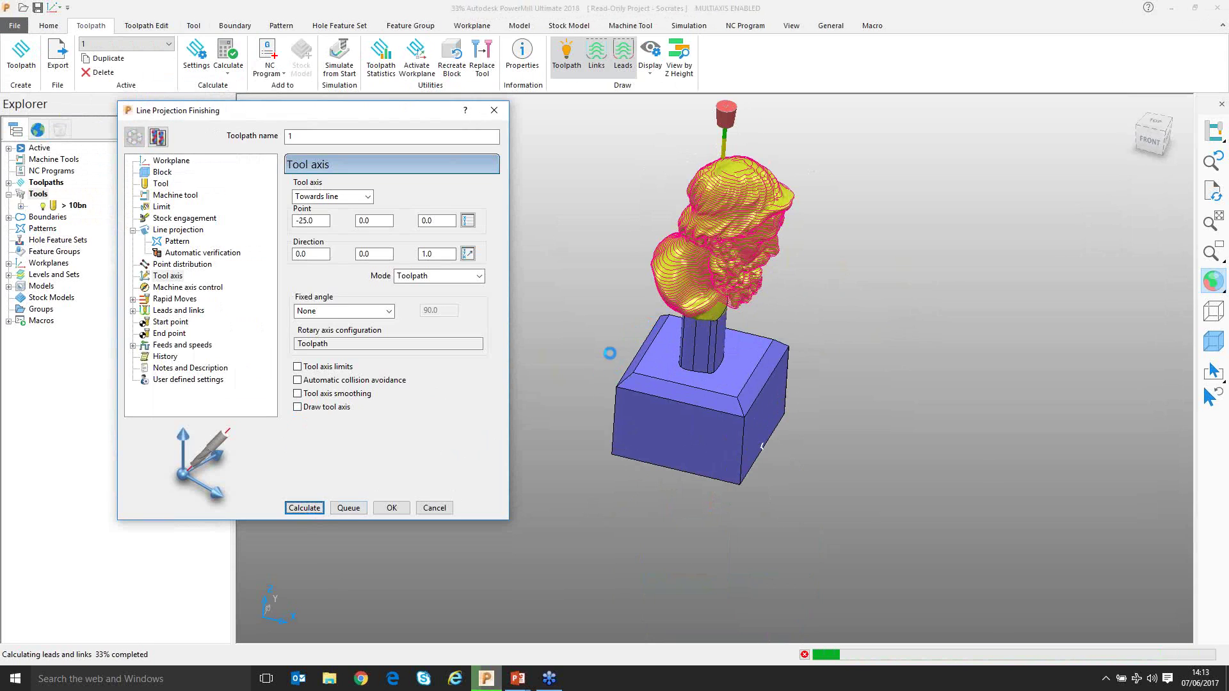
# - Simulate the calculated toolpath from a point on the bust and examine how the tool is oriented around the head
pyautogui.scroll(10, 741, 342)
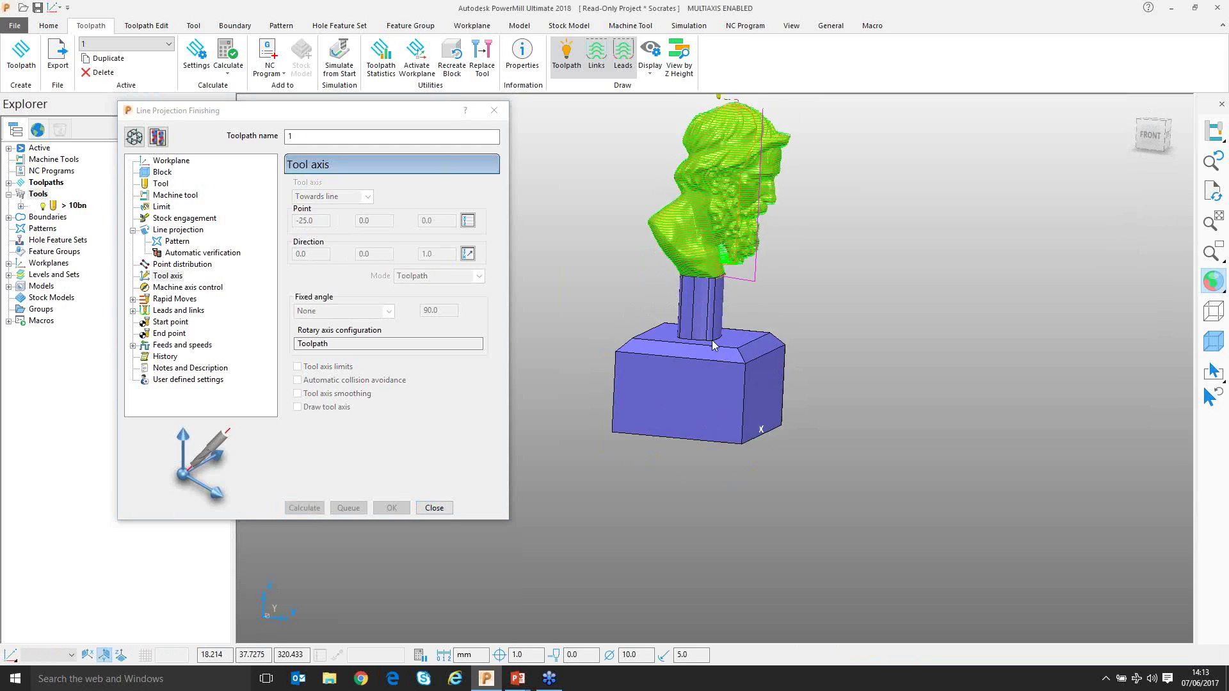
pyautogui.keyDown('shift'); pyautogui.moveTo(735, 346); pyautogui.dragTo(728, 354, button='middle'); pyautogui.keyUp('shift')
pyautogui.rightClick(734, 264)
pyautogui.click(760, 305)
pyautogui.click(778, 221)
pyautogui.moveTo(783, 251); pyautogui.dragTo(716, 342, button='middle')
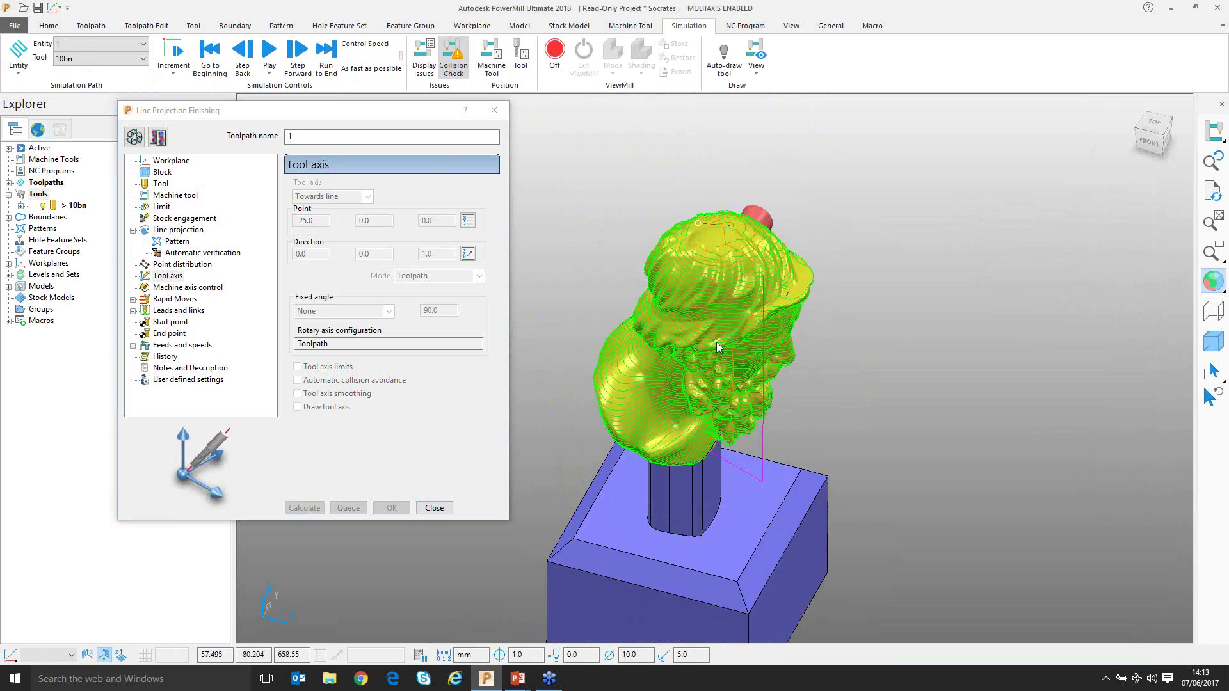
pyautogui.moveTo(689, 332); pyautogui.dragTo(756, 416, button='middle')
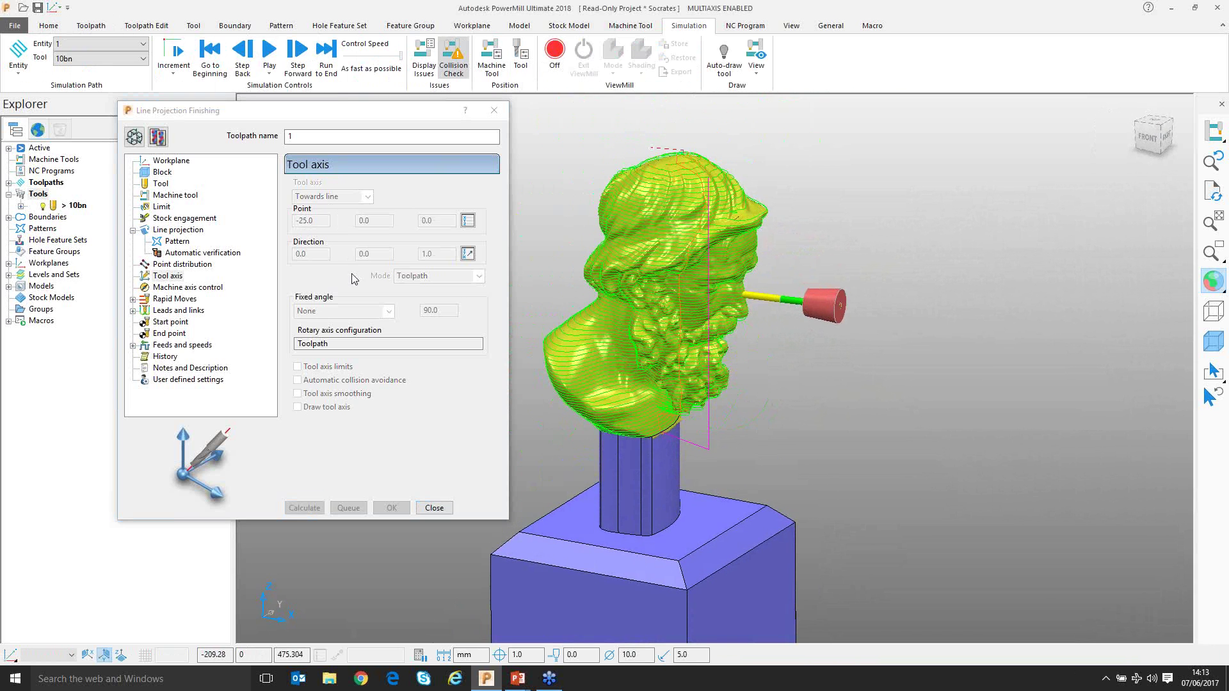
# - Reopen the line projection toolpath 1 for editing and create a copy of it
pyautogui.click(137, 141)
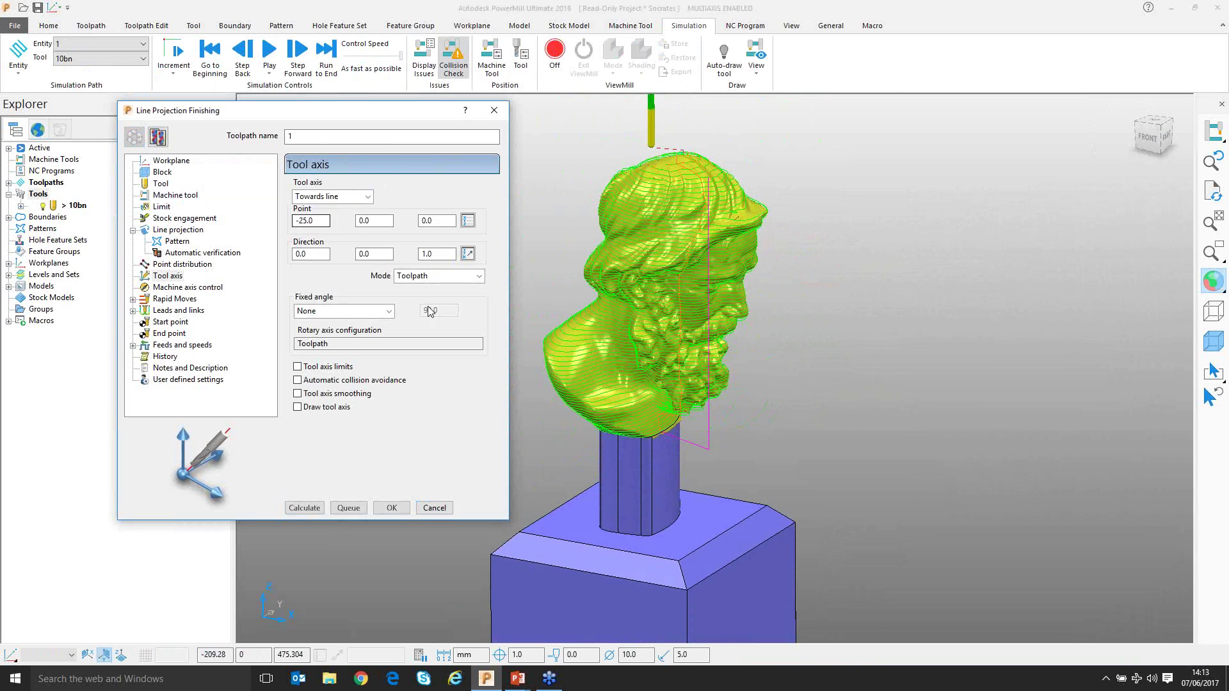
pyautogui.moveTo(696, 459); pyautogui.dragTo(697, 462, button='middle')
pyautogui.scroll(-3, 697, 462)
pyautogui.hotkey('ctrl', '2')
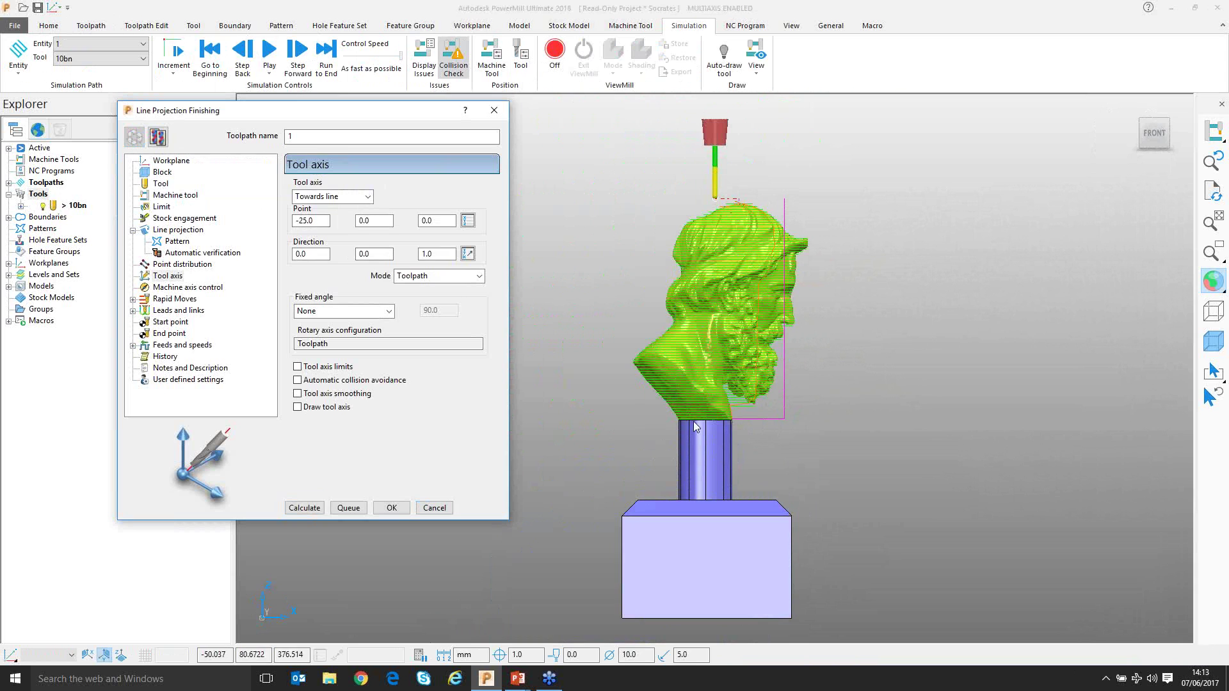
pyautogui.keyDown('ctrl'); pyautogui.moveTo(746, 436); pyautogui.dragTo(721, 415, button='middle'); pyautogui.keyUp('ctrl')
pyautogui.click(160, 137)
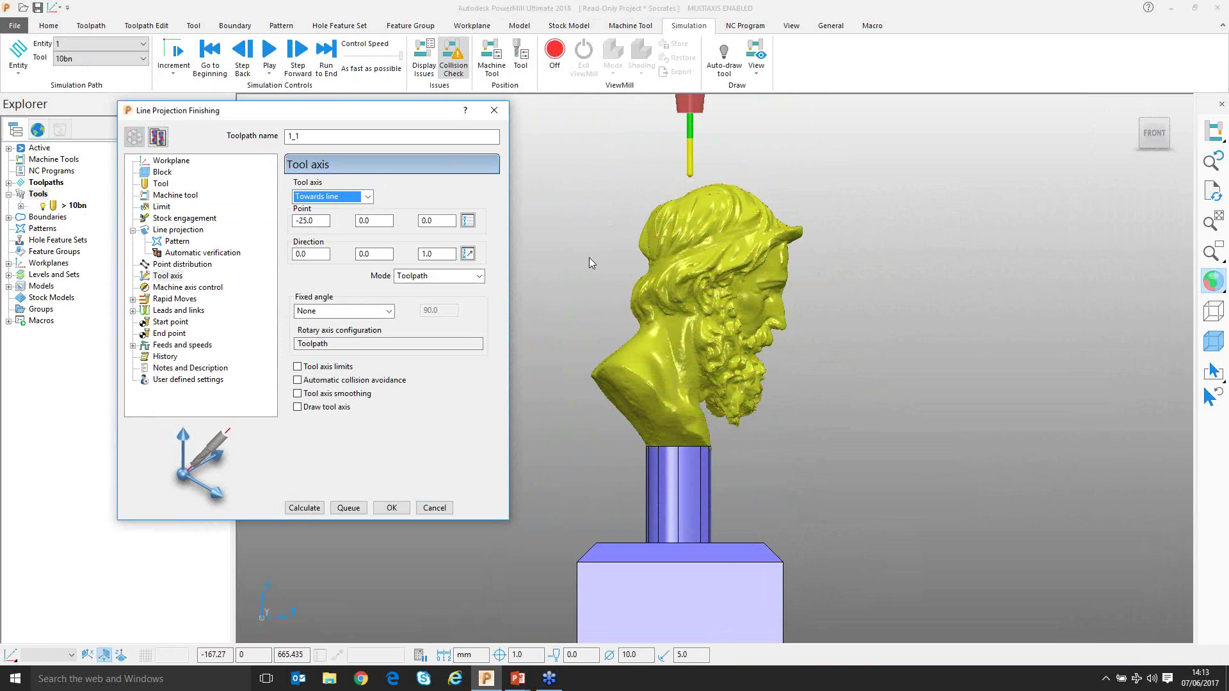
# - Hide the 10bn tool and apply Dynamic Sectioning from above, raising the back plane so only the crown of the head is displayed
pyautogui.click(177, 230)
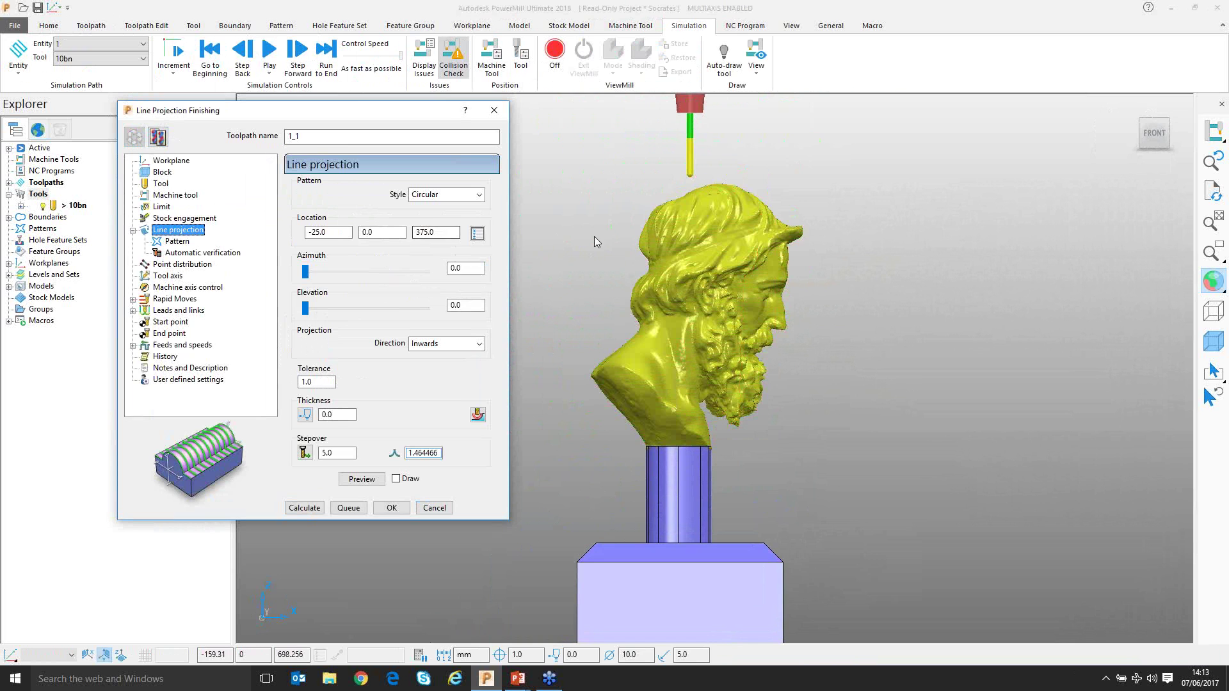
pyautogui.hotkey('ctrl', '5')
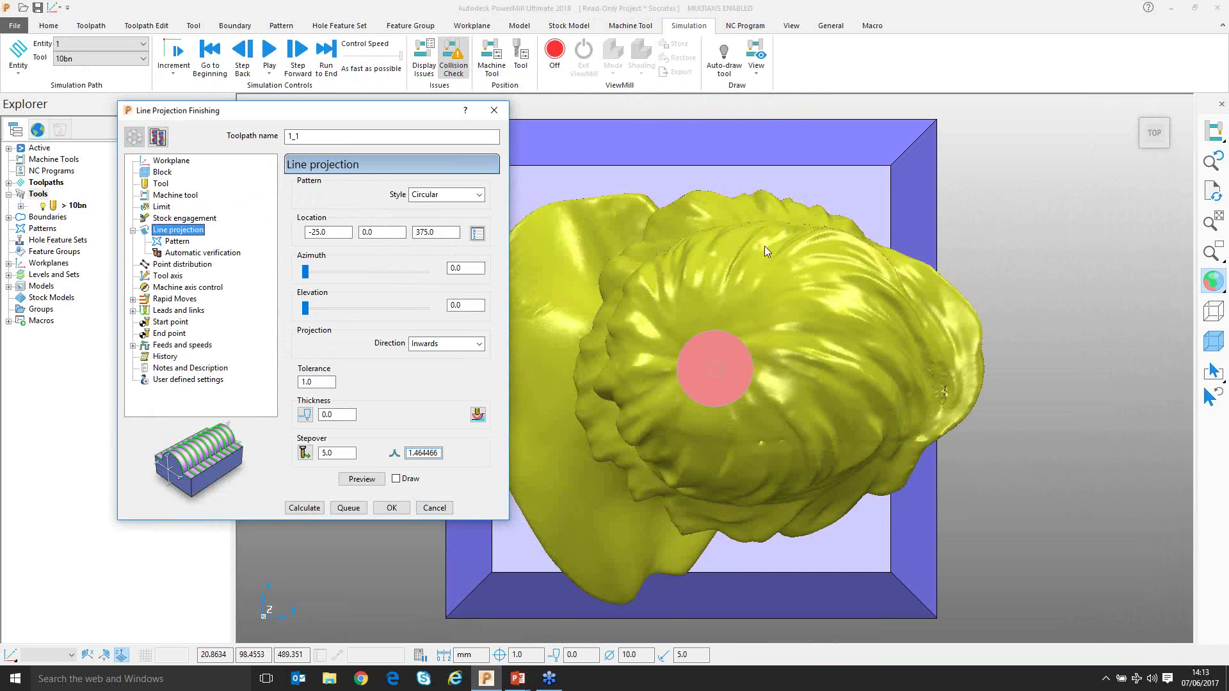
pyautogui.click(44, 206)
pyautogui.scroll(3, 779, 402)
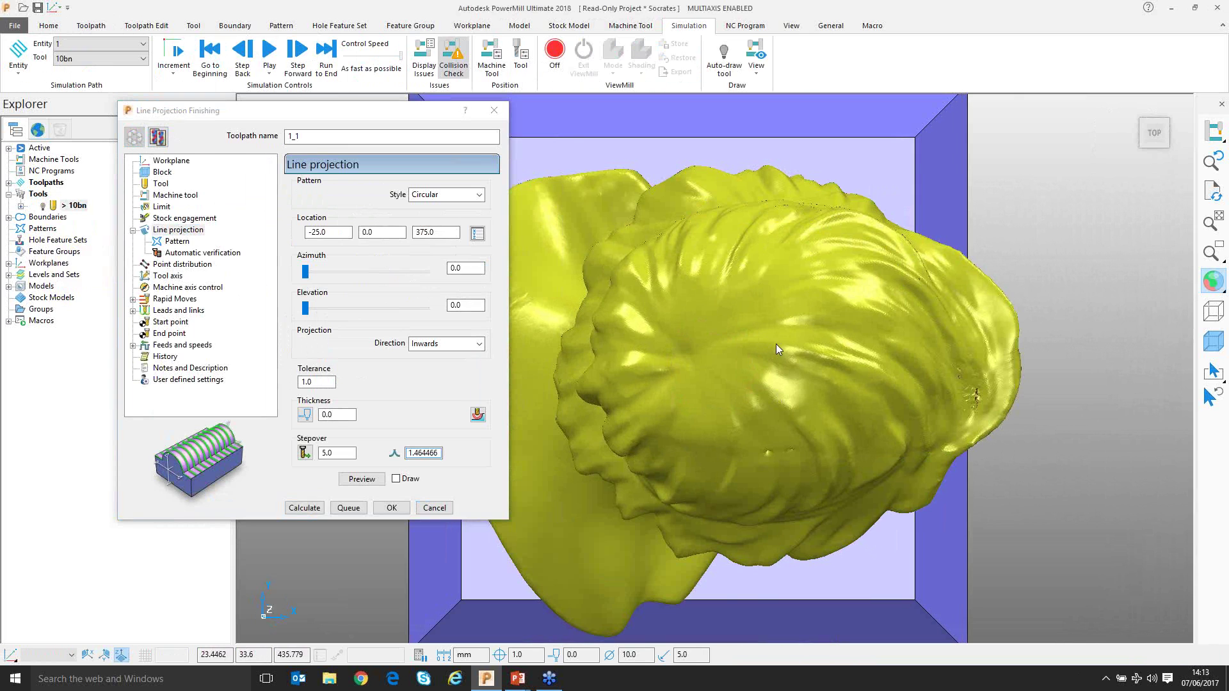
pyautogui.scroll(-5, 774, 350)
pyautogui.rightClick(566, 199)
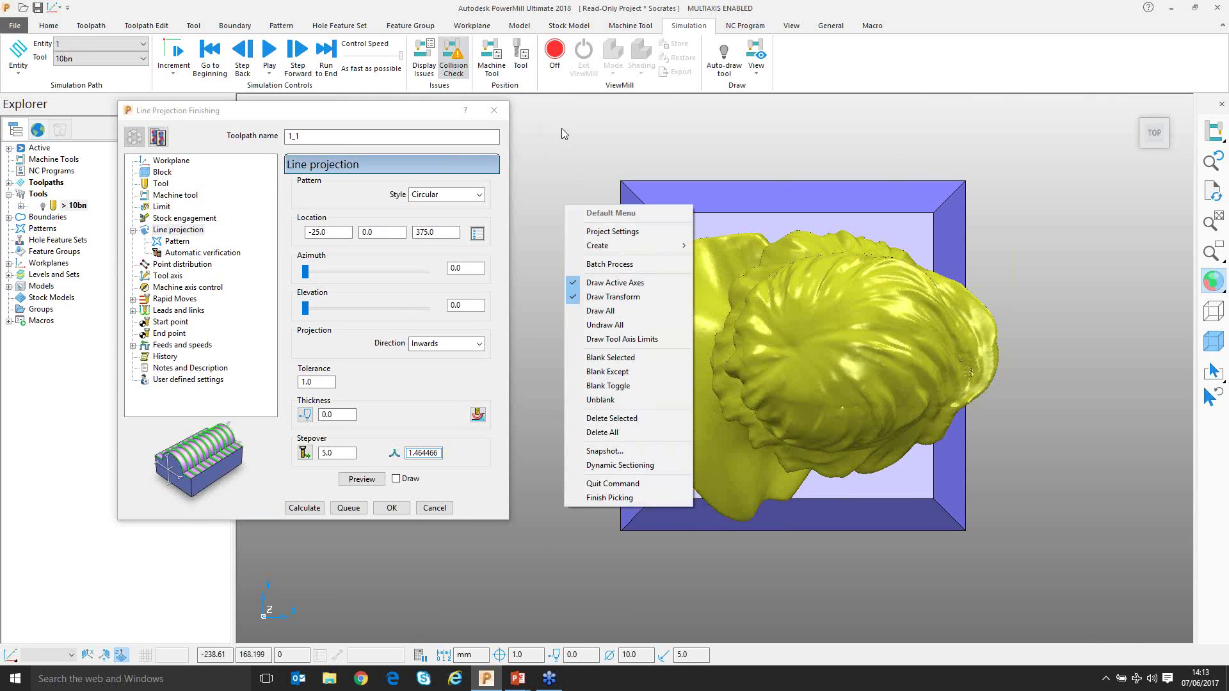
pyautogui.click(618, 465)
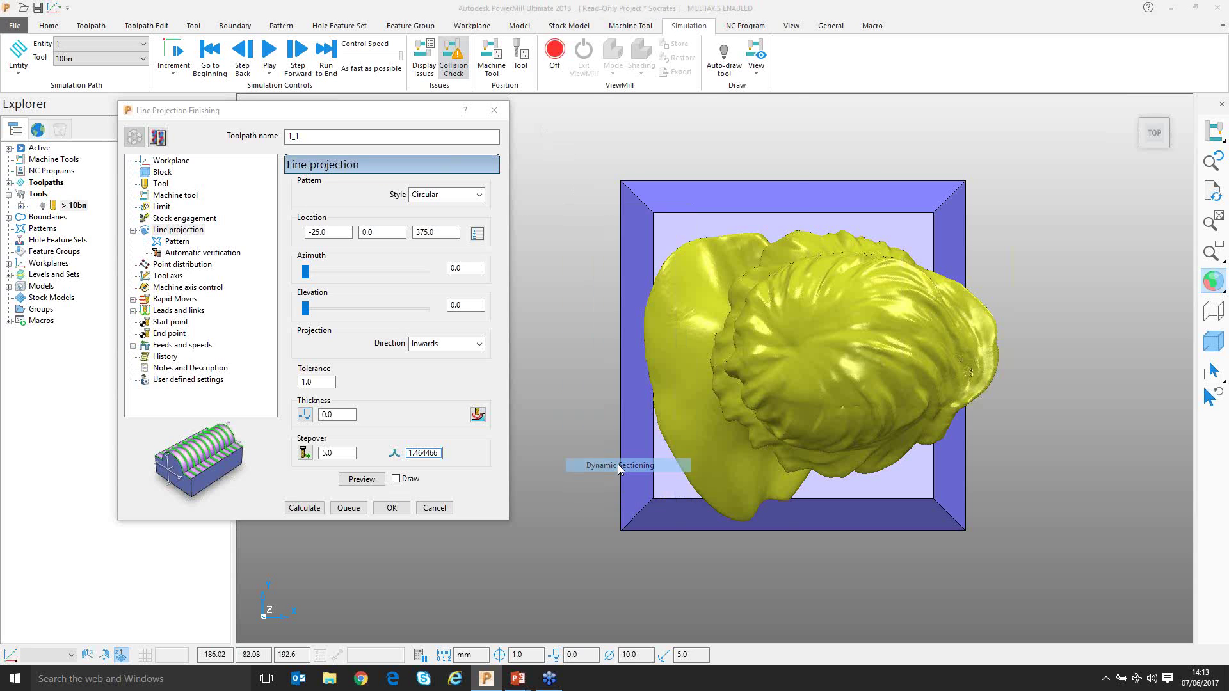
pyautogui.moveTo(593, 127); pyautogui.dragTo(709, 140)
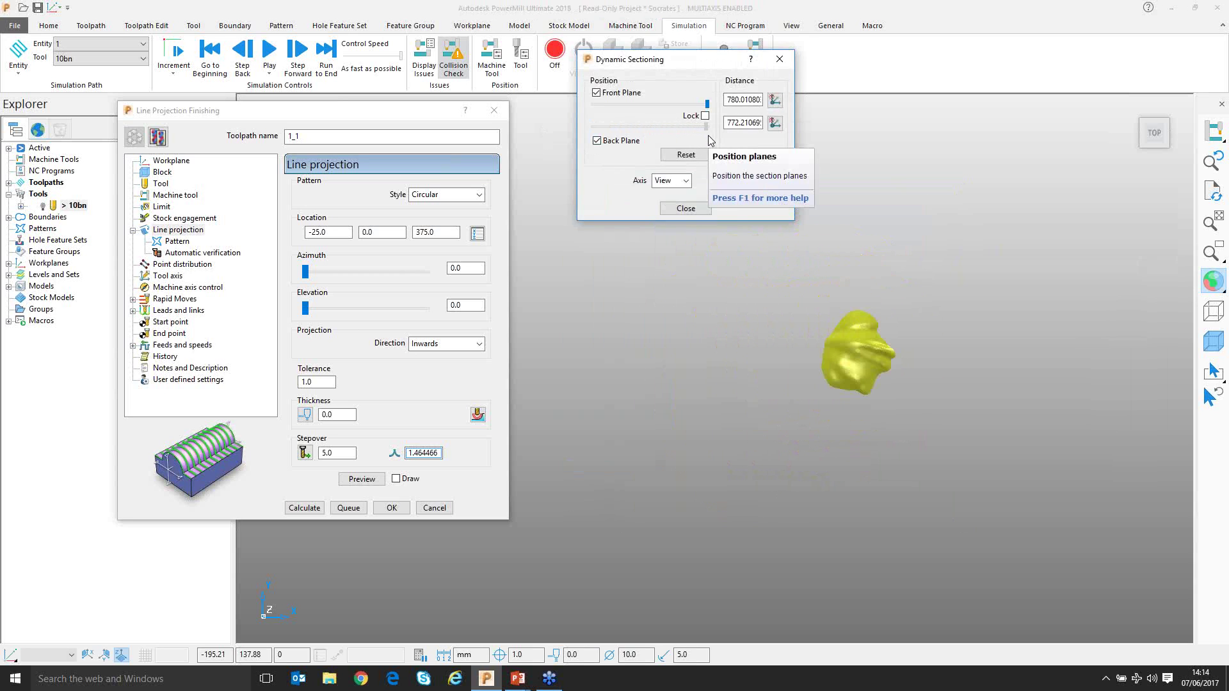
pyautogui.scroll(6, 966, 323)
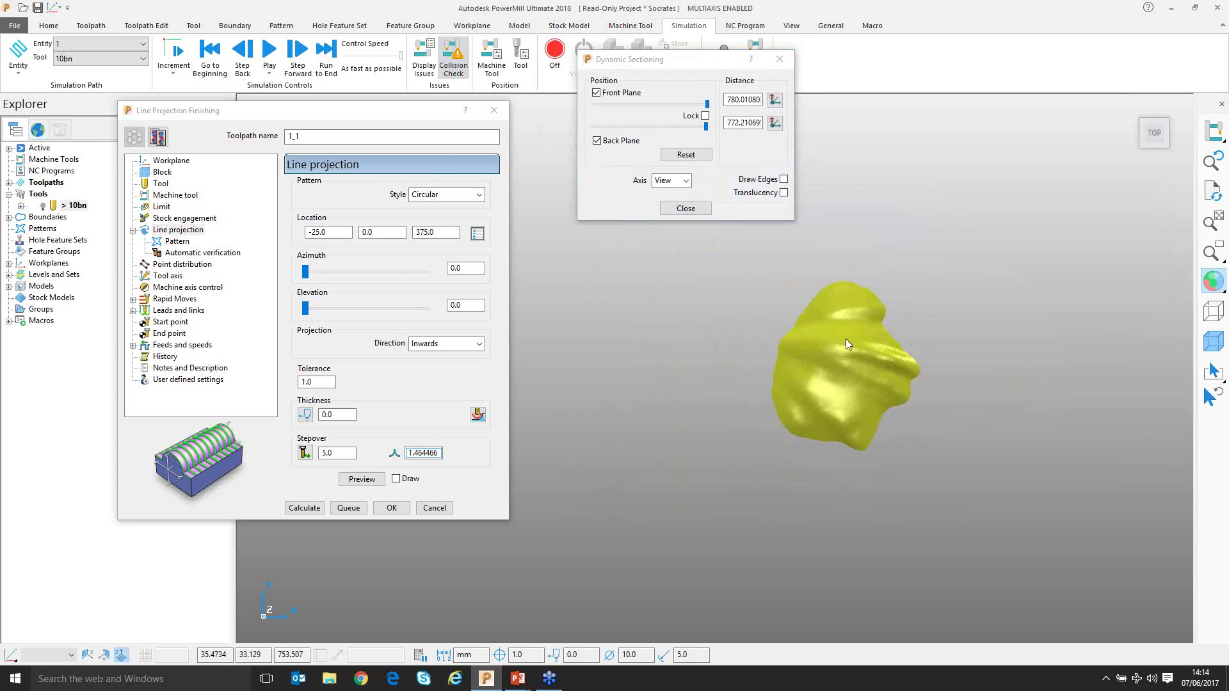
pyautogui.keyDown('shift'); pyautogui.moveTo(896, 344); pyautogui.dragTo(861, 336, button='middle'); pyautogui.keyUp('shift')
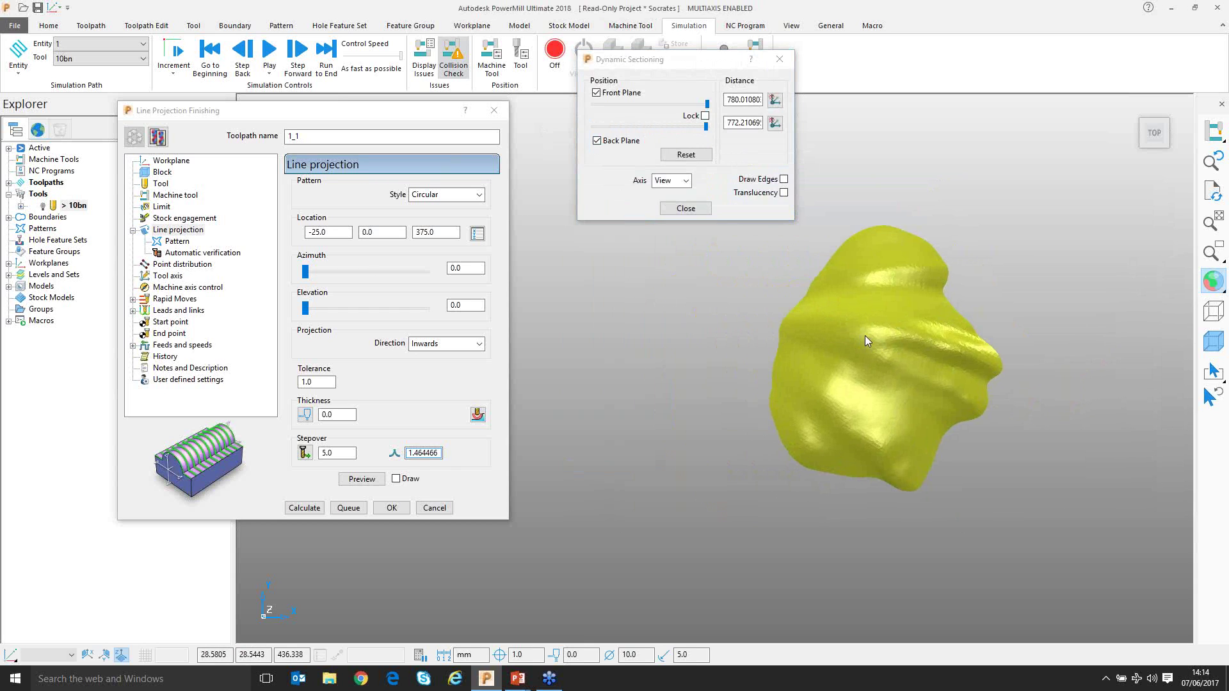
# - Set the section's back plane distance to 775
pyautogui.doubleClick(743, 123)
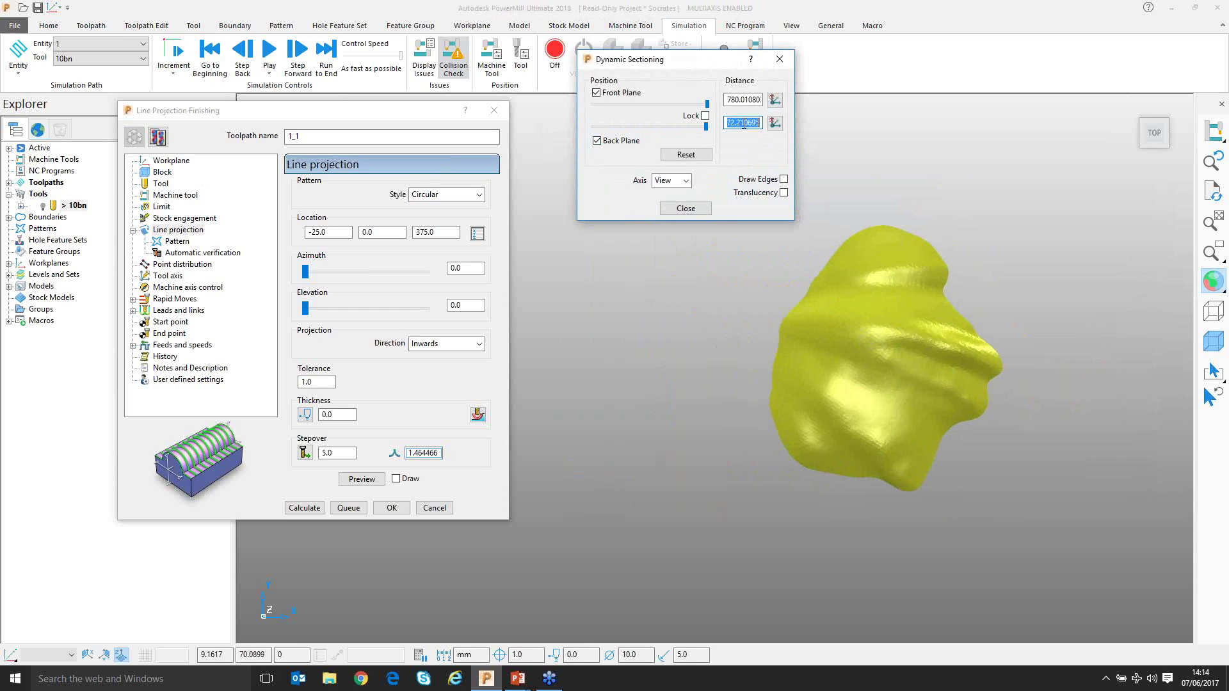
pyautogui.write('775')
pyautogui.click(772, 289)
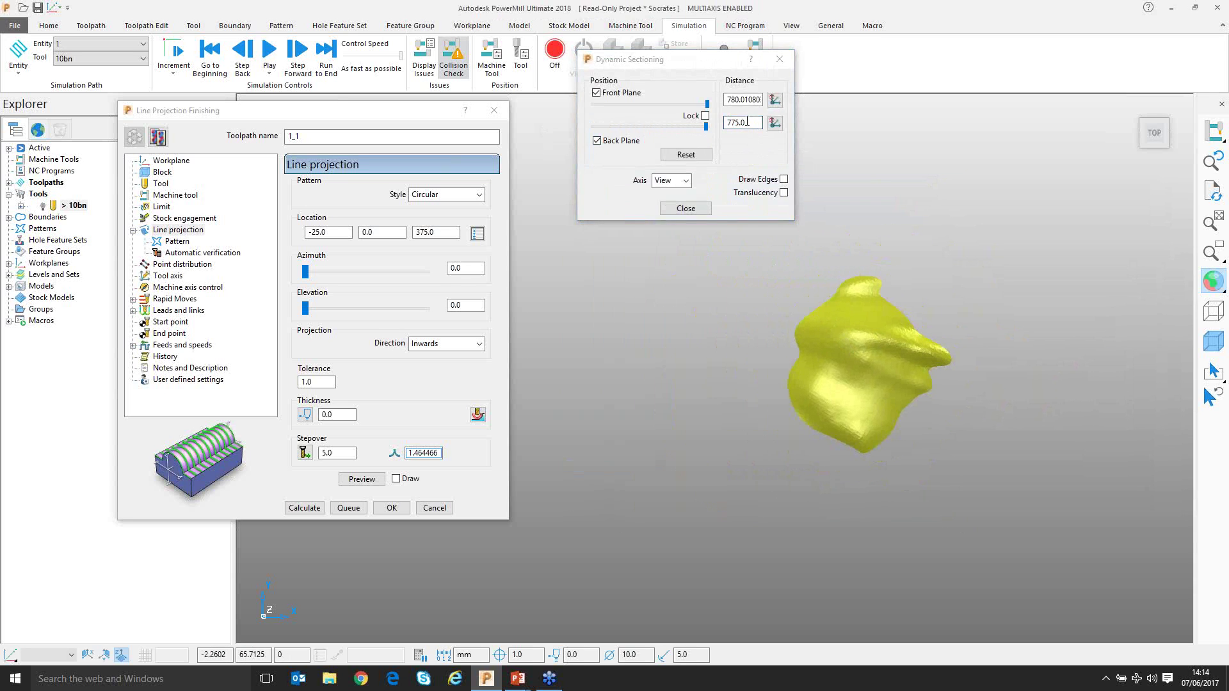
# - Pick the line projection location on the crown at X 28.032745, Y 30.656982, Z 752.760071, and end the dynamic sectioning
pyautogui.moveTo(781, 358); pyautogui.dragTo(716, 315, button='middle')
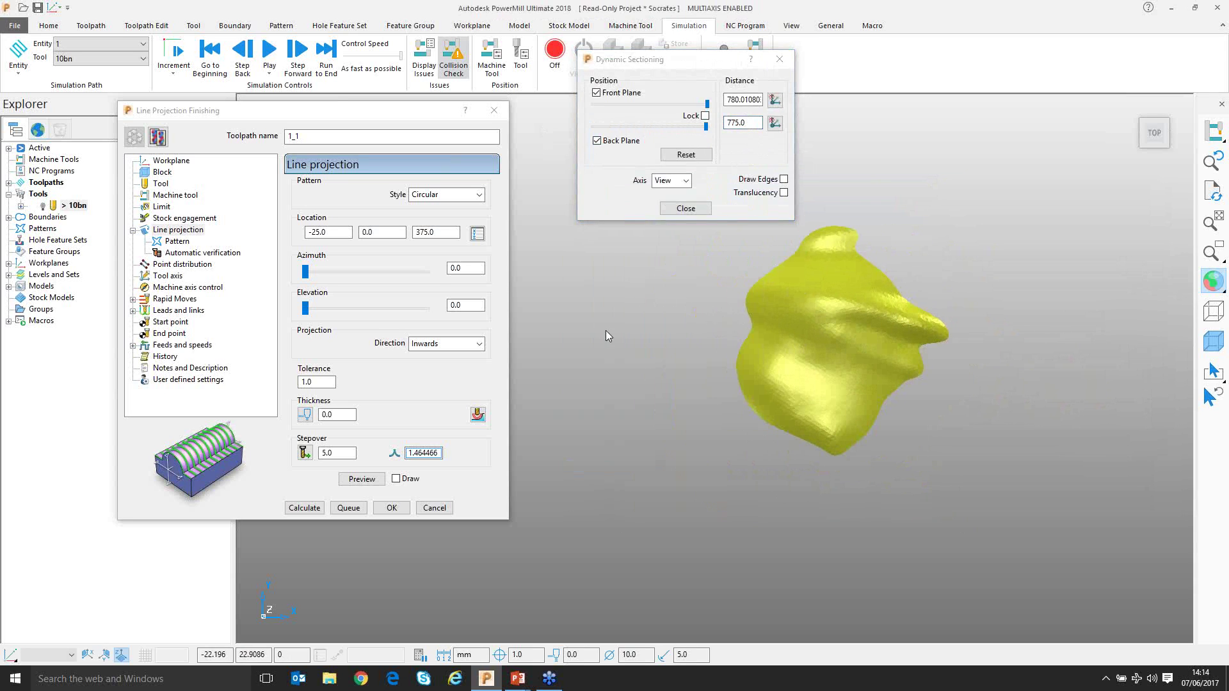
pyautogui.click(477, 233)
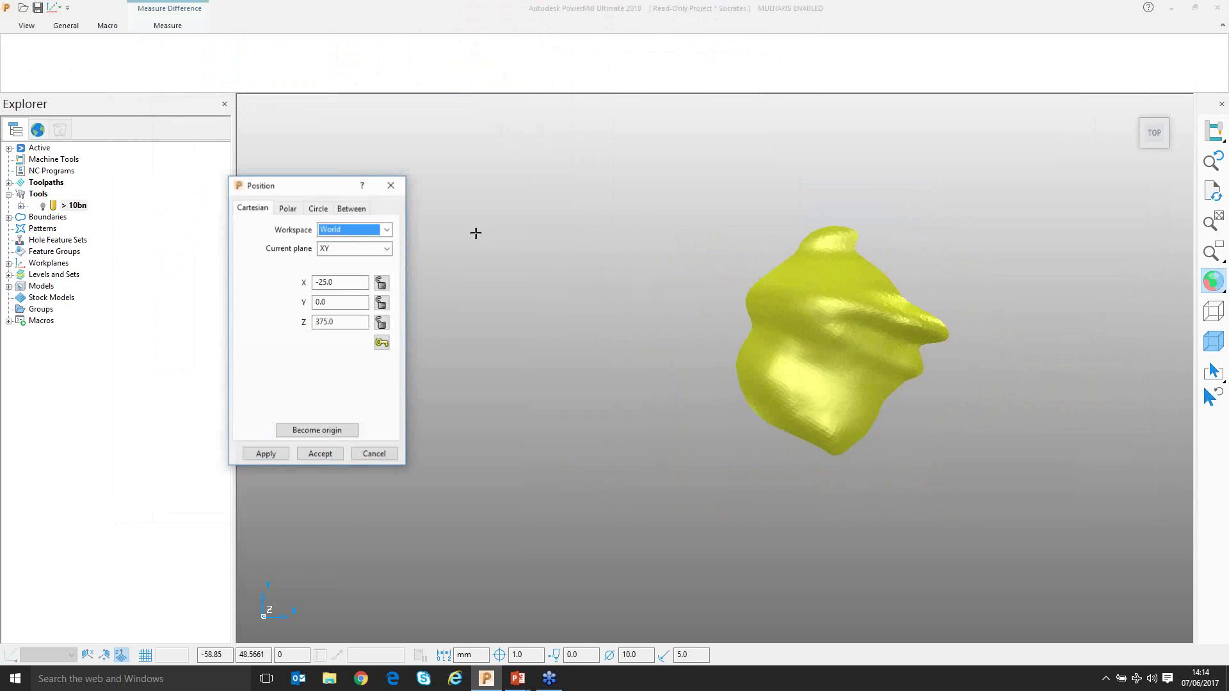
pyautogui.click(812, 300)
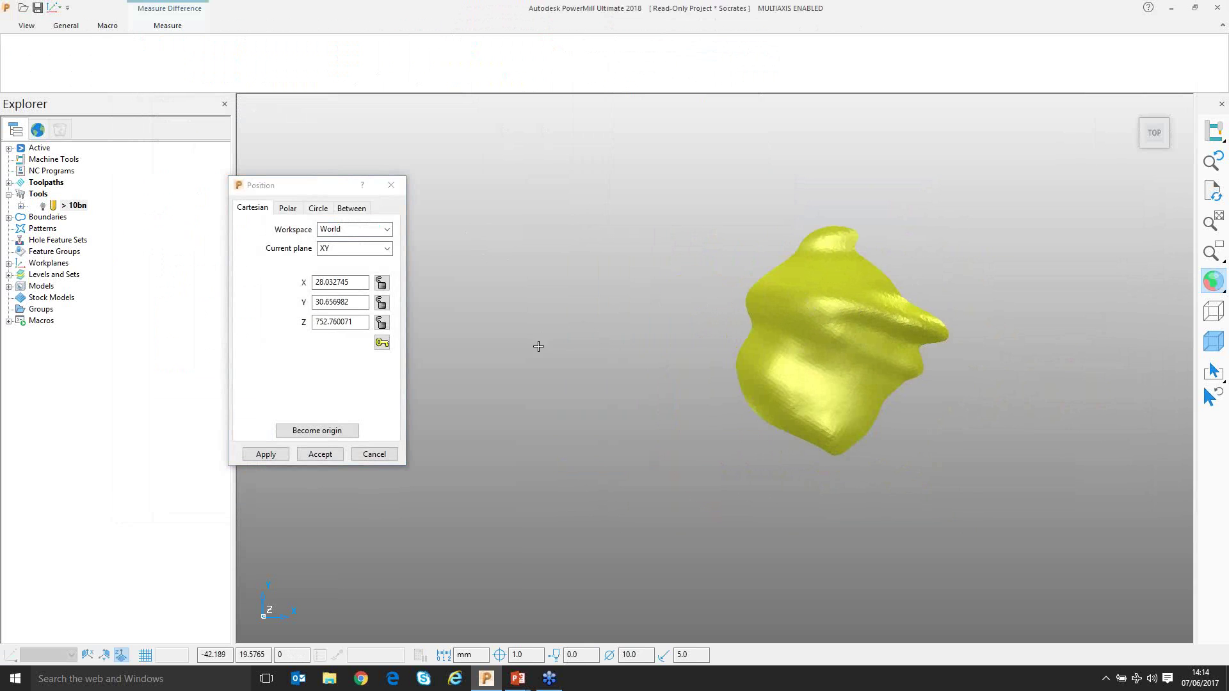
pyautogui.click(320, 454)
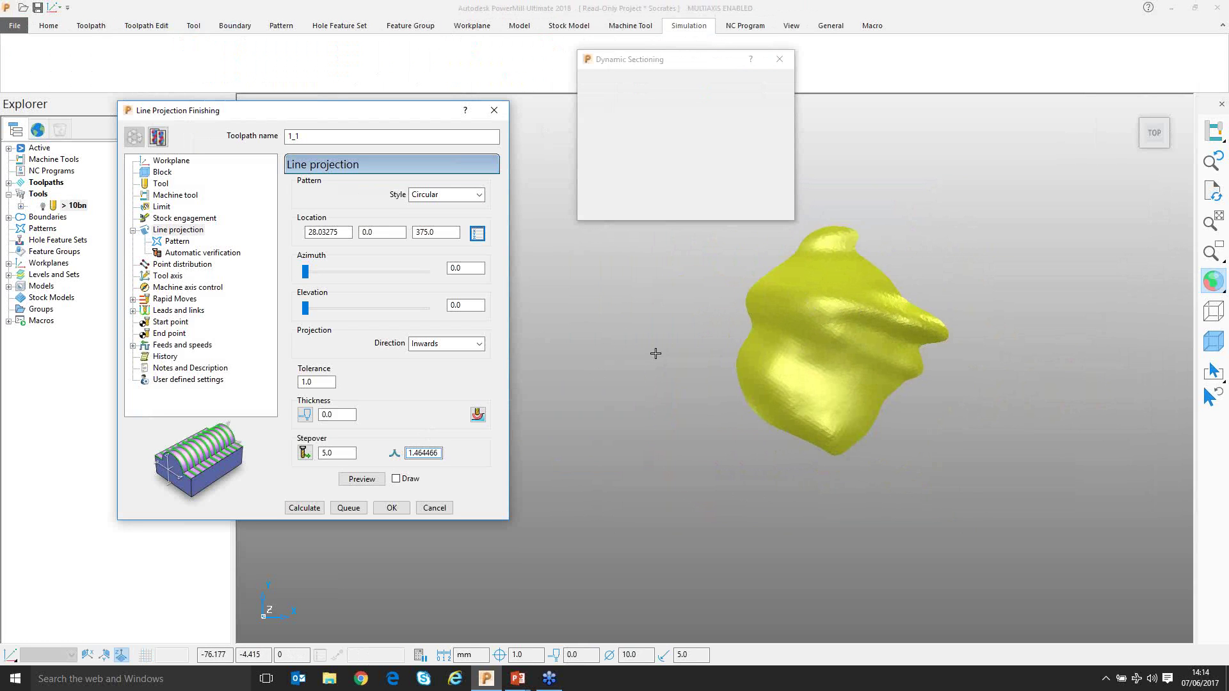
pyautogui.scroll(-4, 714, 378)
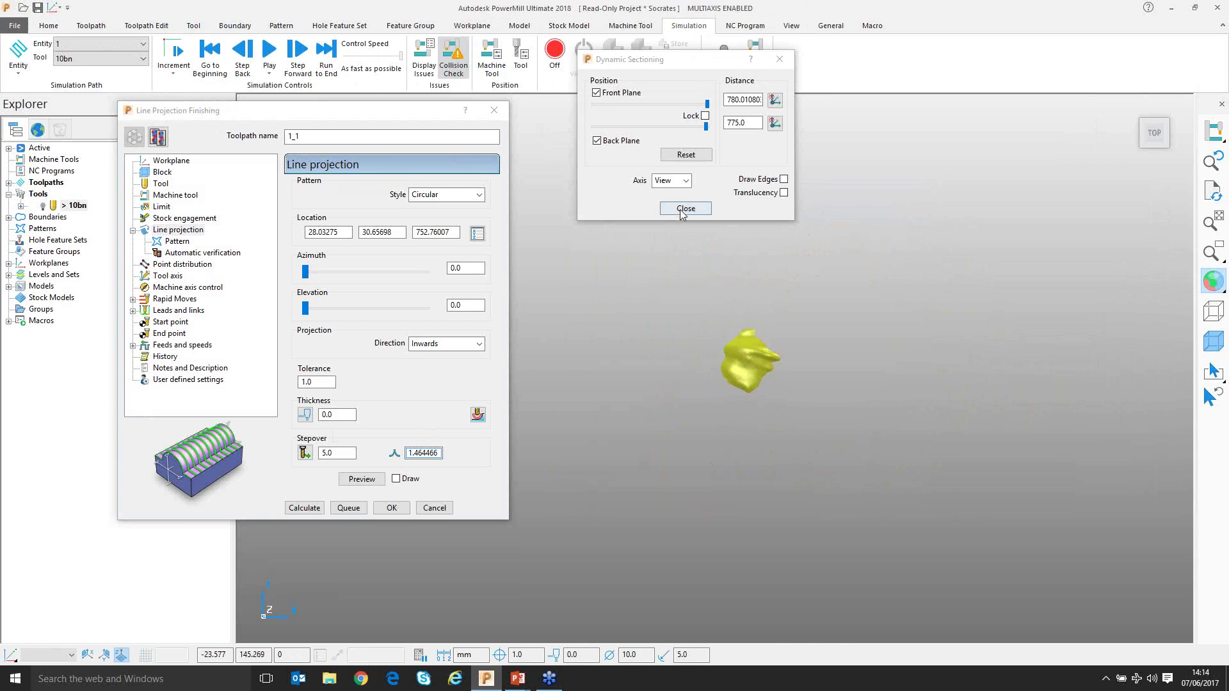
pyautogui.click(683, 212)
# - Preview the line projection pattern from the front to check its position relative to the bust
pyautogui.scroll(-4, 650, 282)
pyautogui.hotkey('ctrl', '2')
pyautogui.click(361, 480)
pyautogui.scroll(-3, 723, 262)
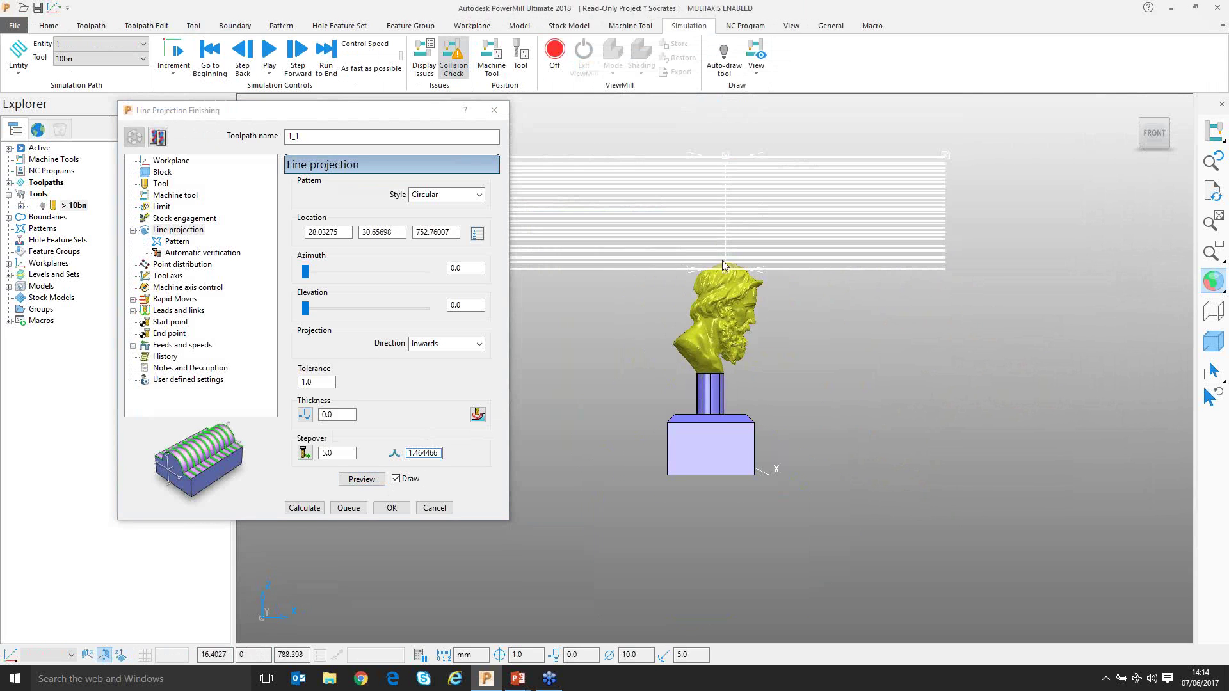
# - Set the pattern height limits to start at 0.0 and end at -420, and preview the pattern over the bust
pyautogui.click(174, 242)
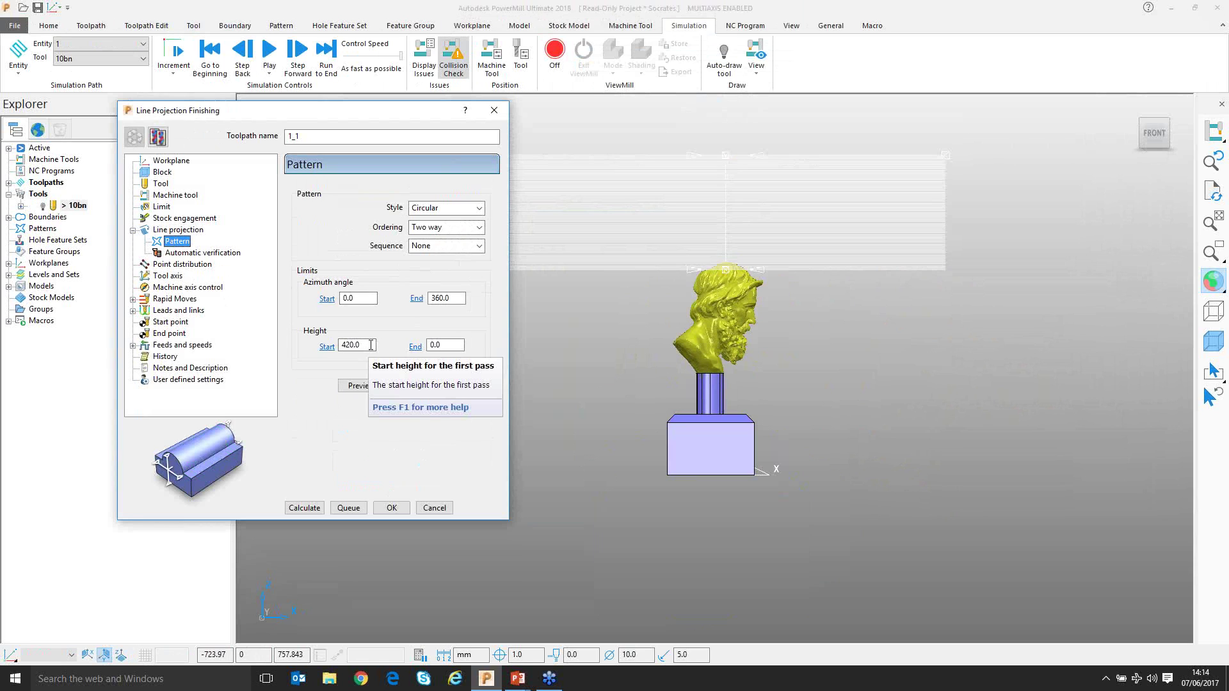
pyautogui.doubleClick(370, 345)
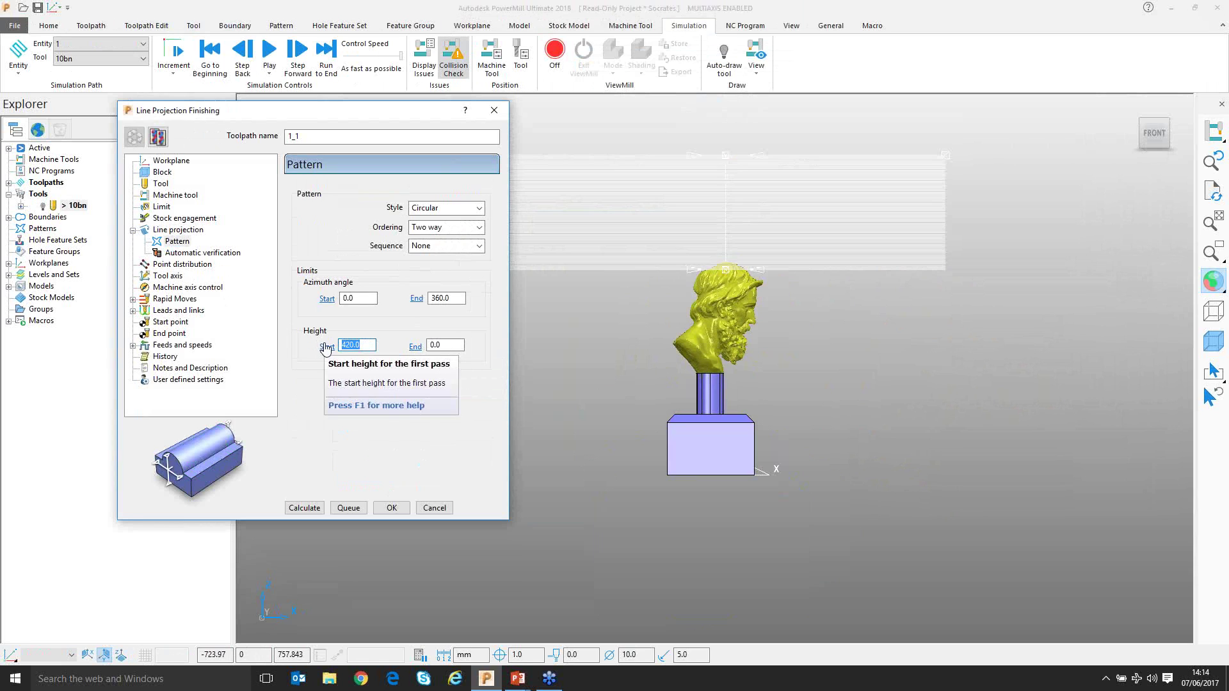
pyautogui.write('0')
pyautogui.doubleClick(446, 344)
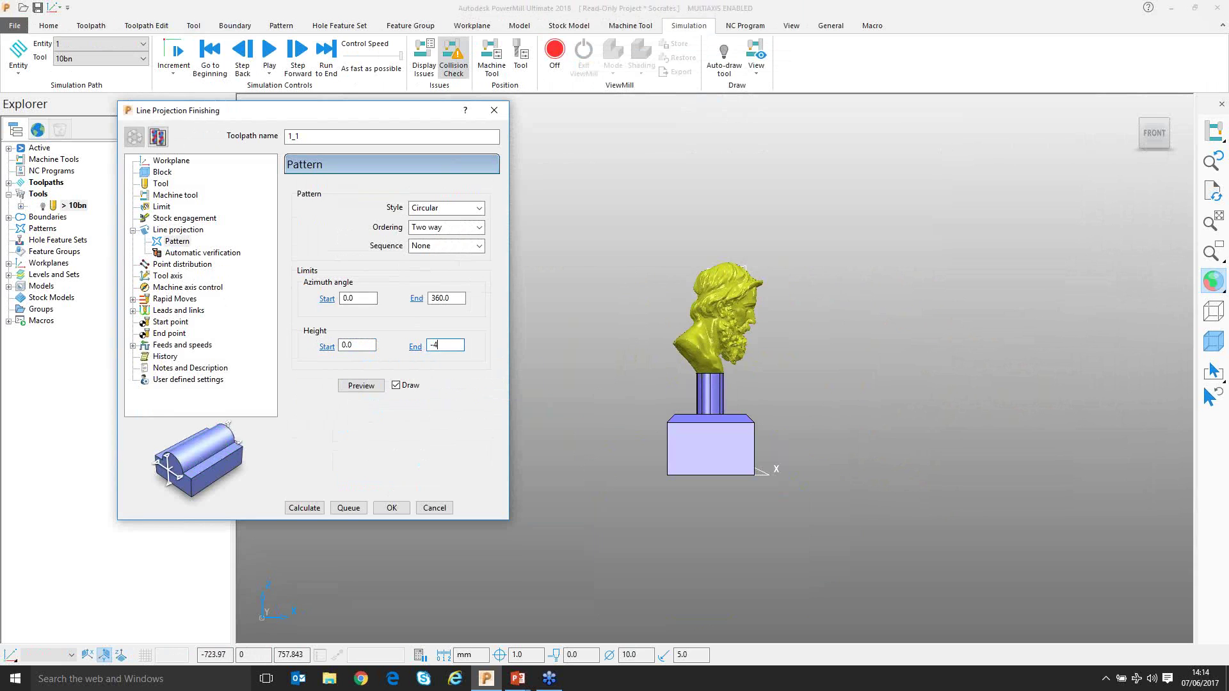
pyautogui.write('-420')
pyautogui.click(361, 386)
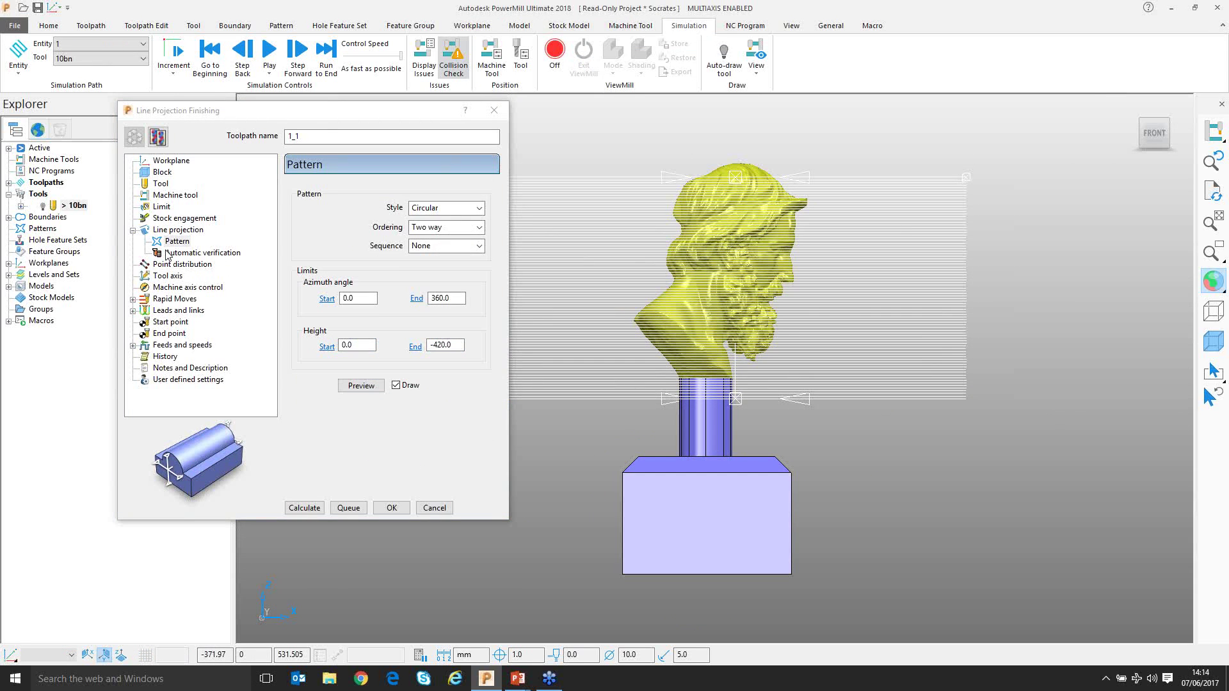
# - Try to set the projection elevation by measuring the minor angle at the crown between the projection line and the base of the neck
pyautogui.click(172, 230)
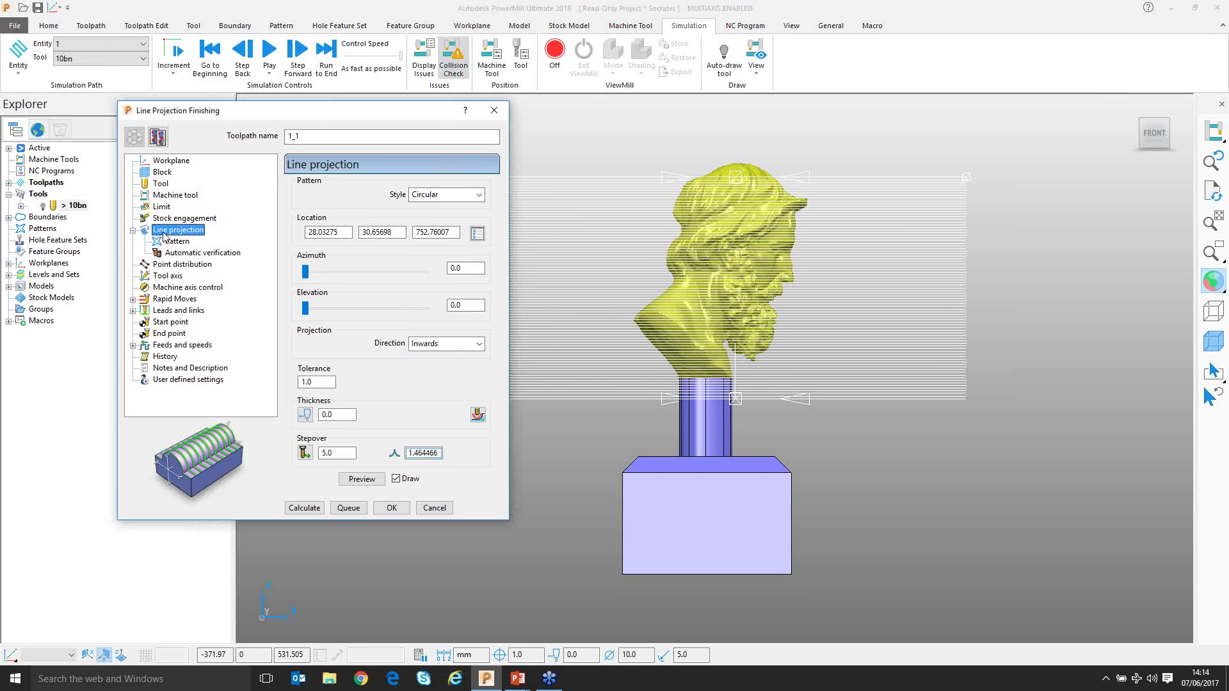
pyautogui.moveTo(306, 310)
pyautogui.mouseDown()
pyautogui.moveTo(322, 312)
pyautogui.moveTo(305, 311)
pyautogui.mouseUp()
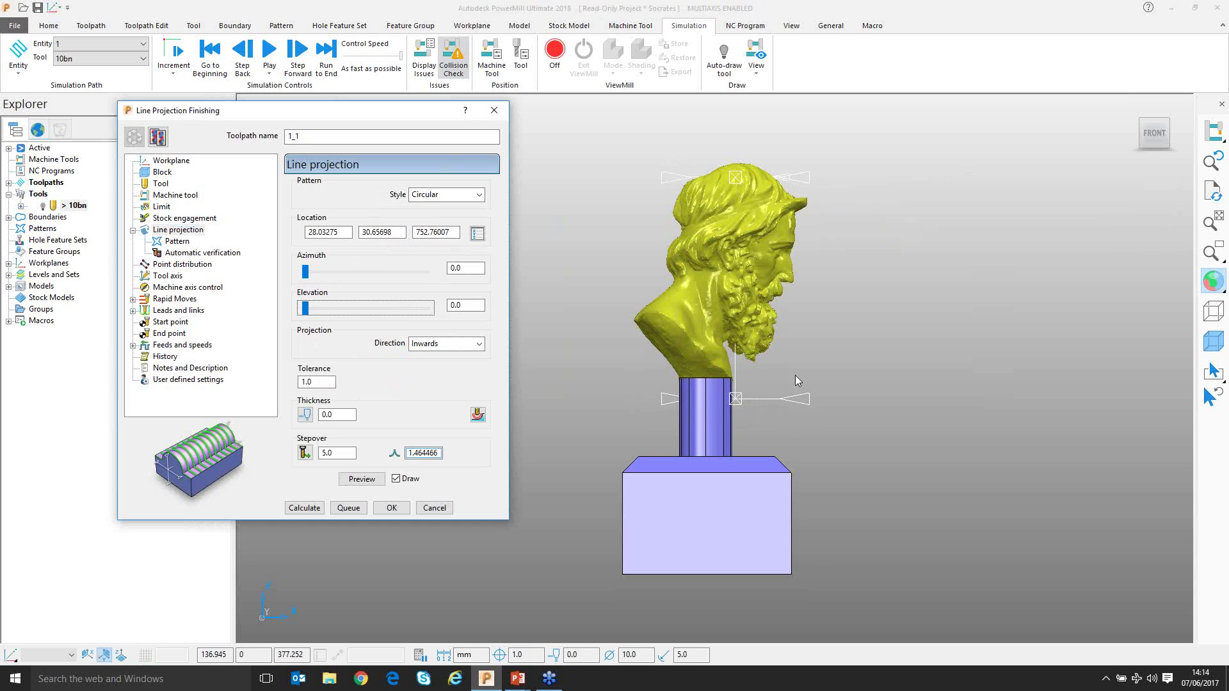
pyautogui.scroll(2, 782, 359)
pyautogui.scroll(-1, 782, 360)
pyautogui.rightClick(466, 308)
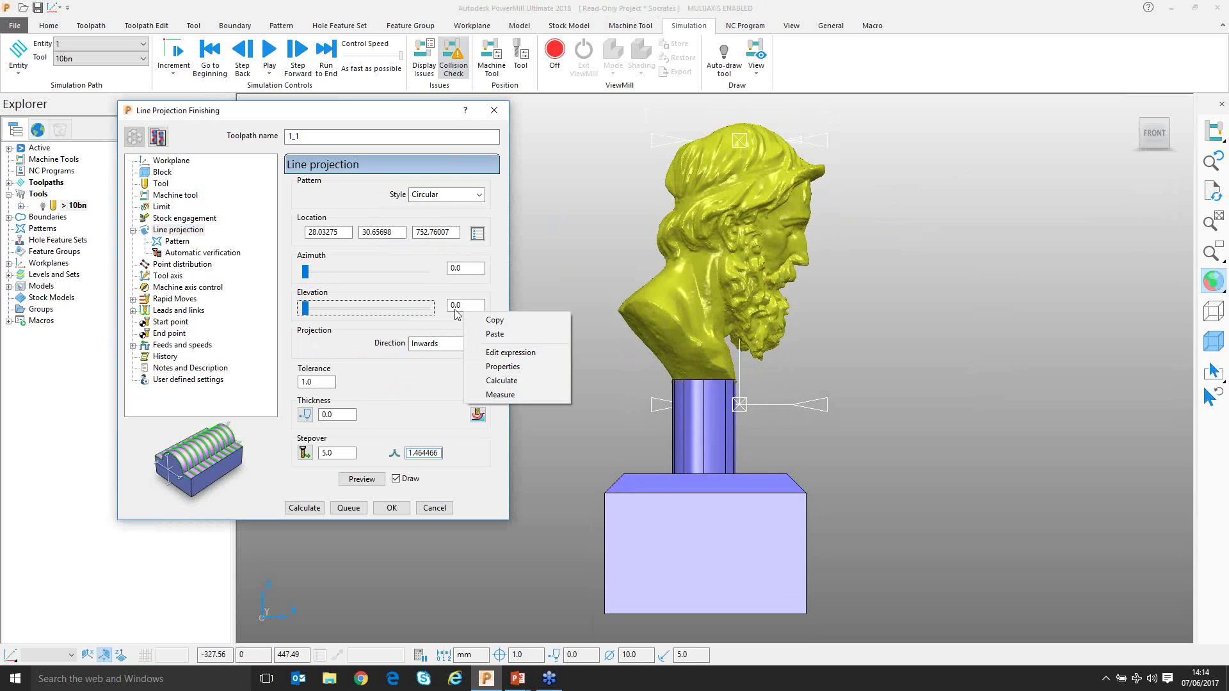
pyautogui.click(502, 394)
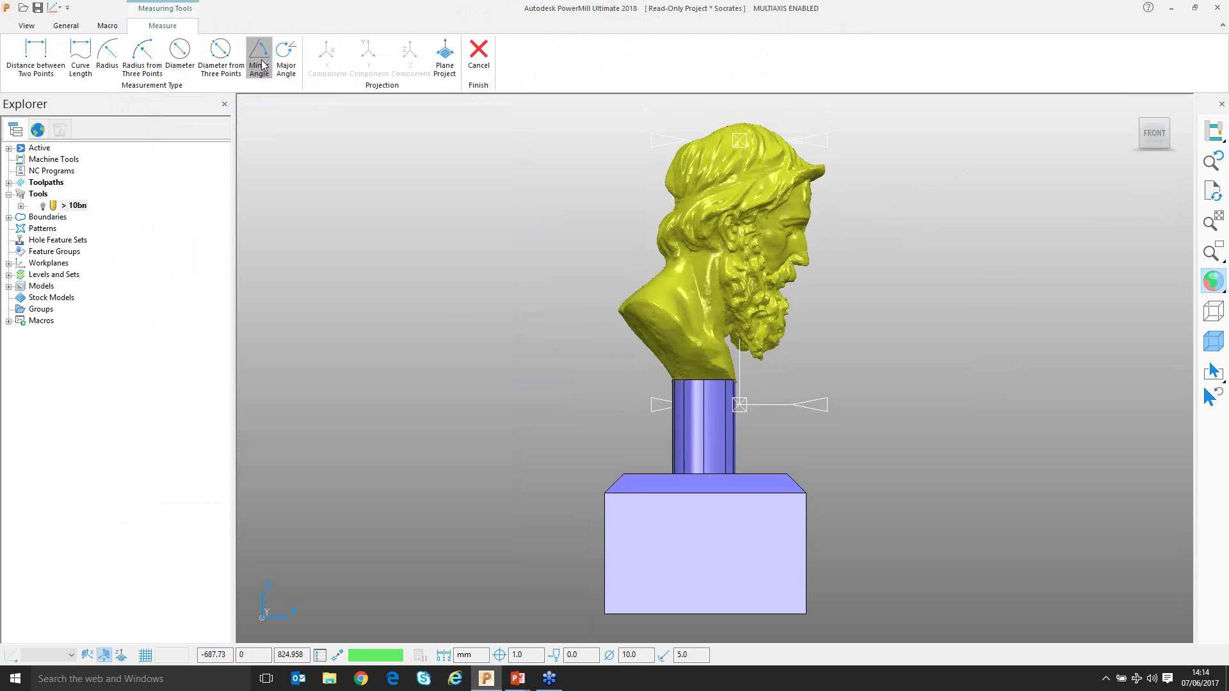
pyautogui.scroll(2, 531, 307)
pyautogui.keyDown('shift'); pyautogui.moveTo(531, 307); pyautogui.dragTo(435, 363, button='middle'); pyautogui.keyUp('shift')
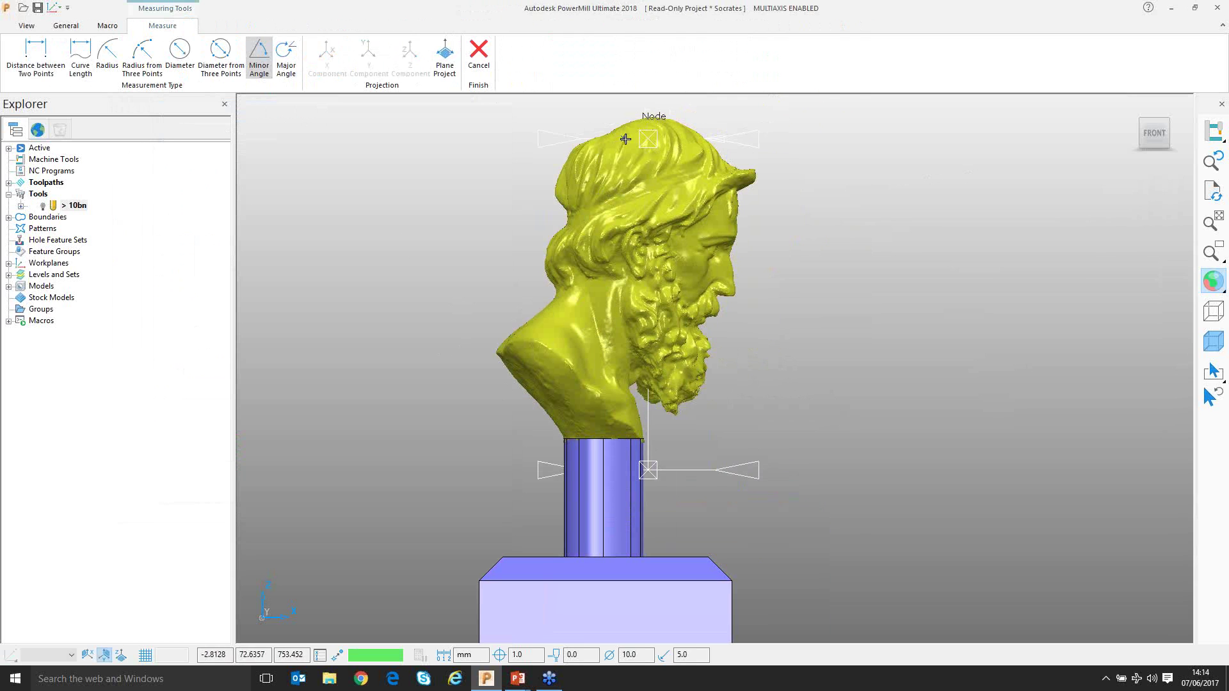
pyautogui.click(651, 132)
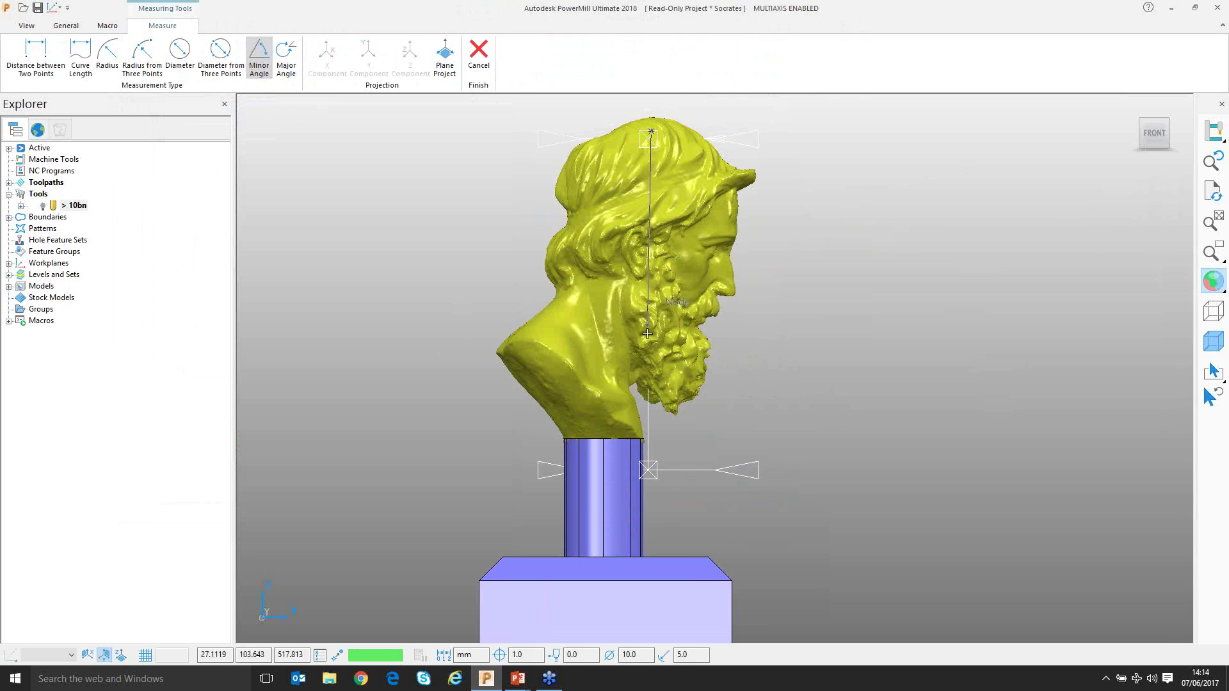
pyautogui.click(653, 464)
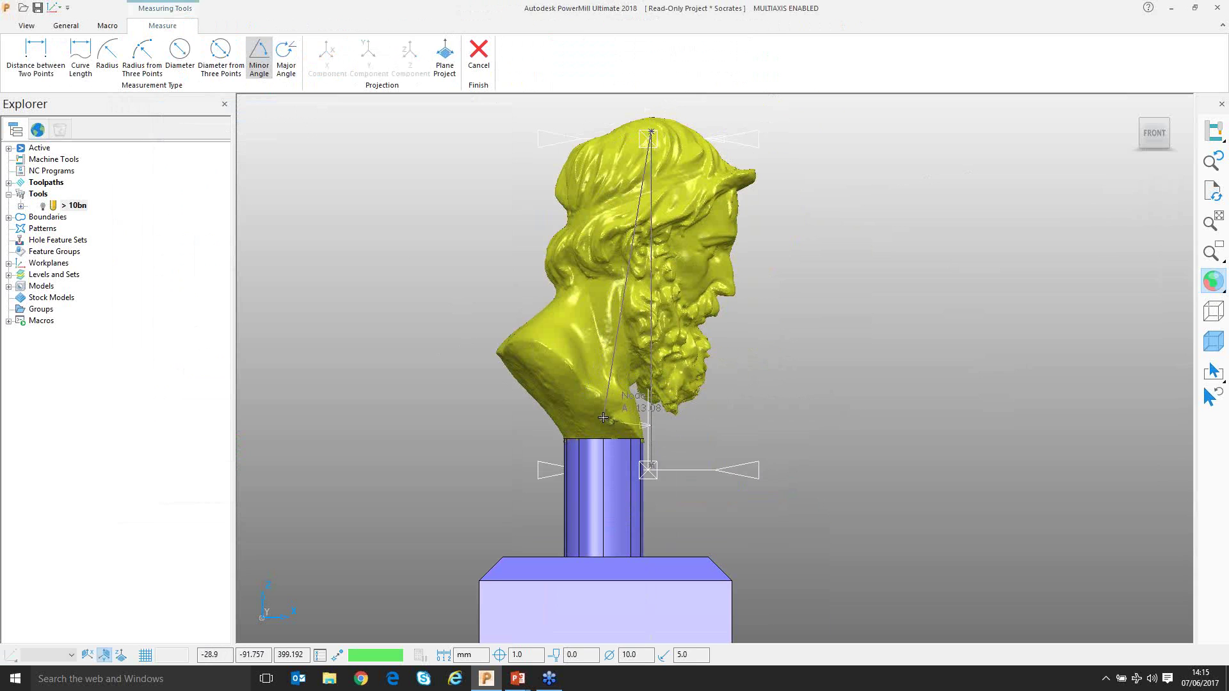
pyautogui.click(602, 419)
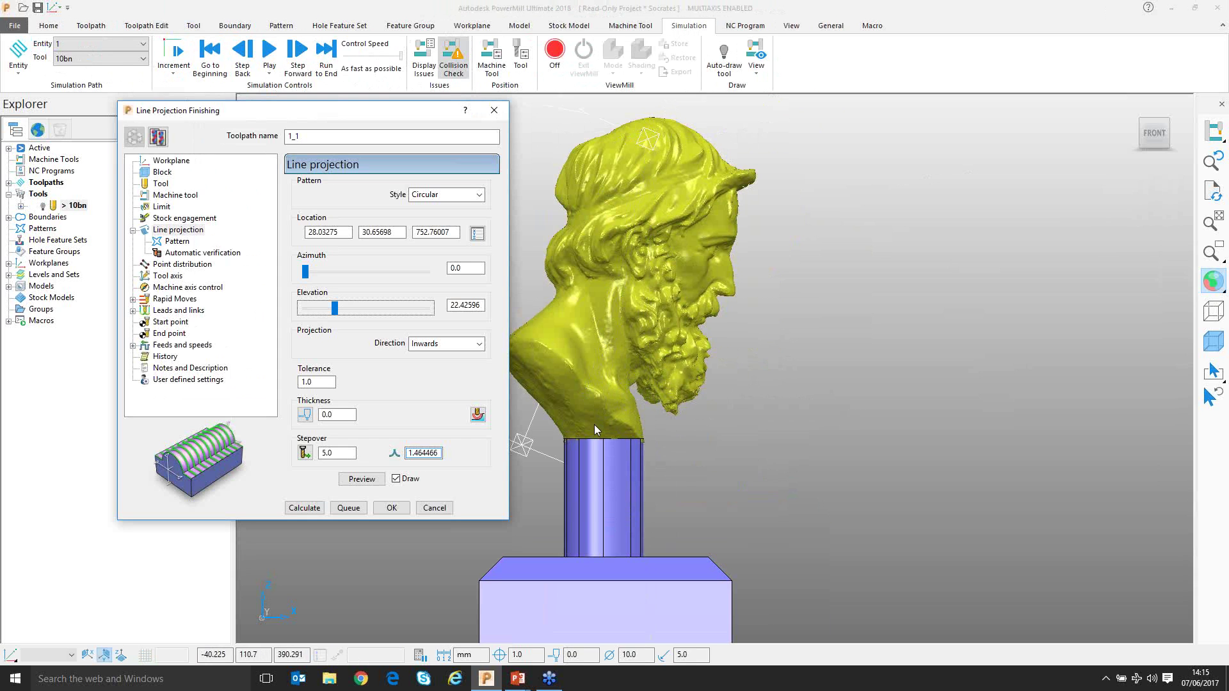
# - Set the projection elevation to 7.0 to tilt the line along the neck, and preview the pattern
pyautogui.moveTo(337, 312); pyautogui.dragTo(317, 322)
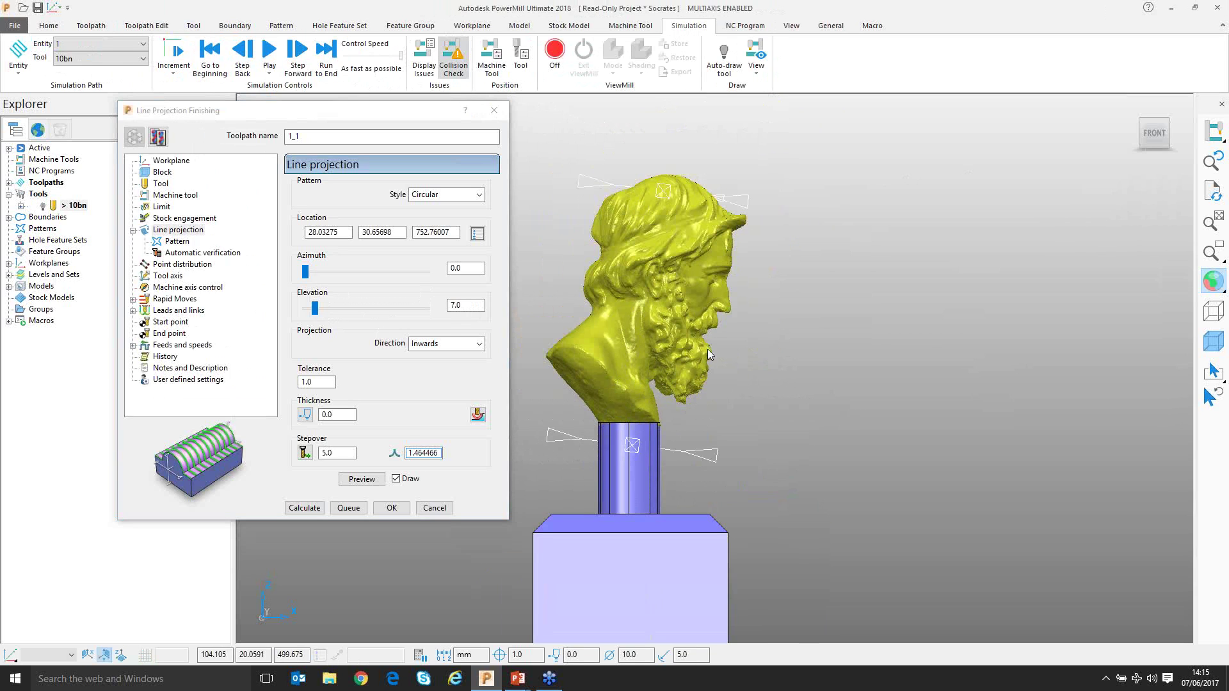
pyautogui.click(362, 479)
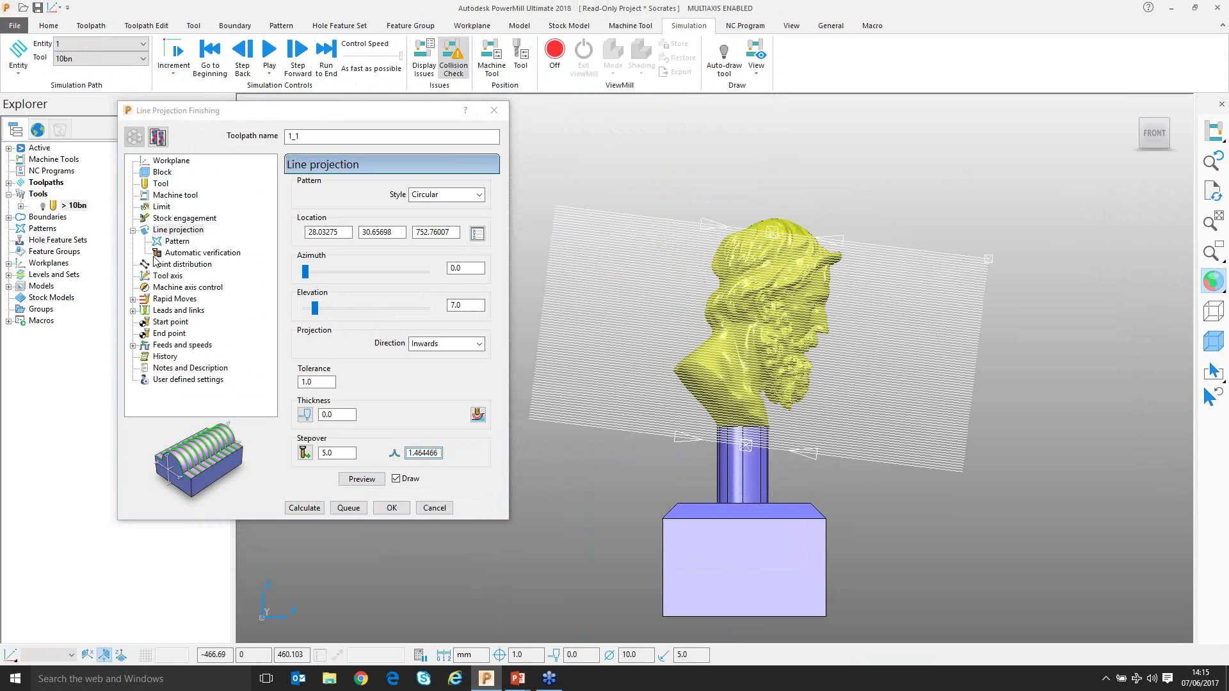
# - Set the tool axis to Lead/Lean with 0.0 angles and the Preview frame normal mode
pyautogui.click(164, 276)
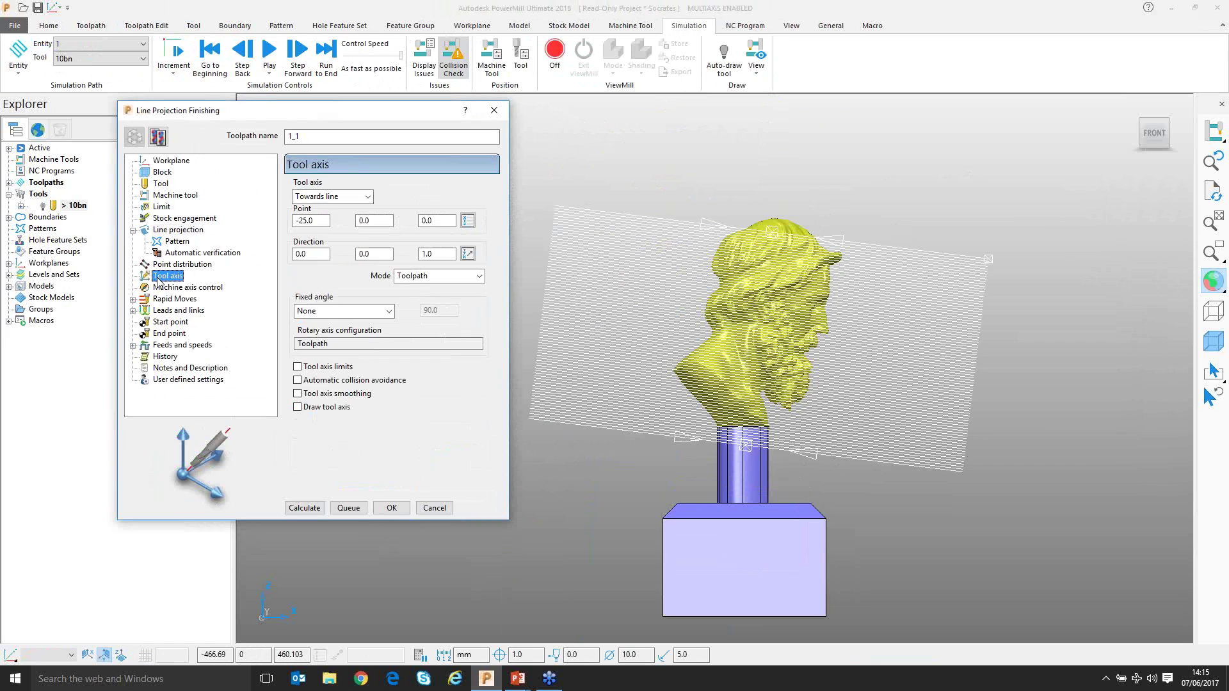
pyautogui.click(368, 196)
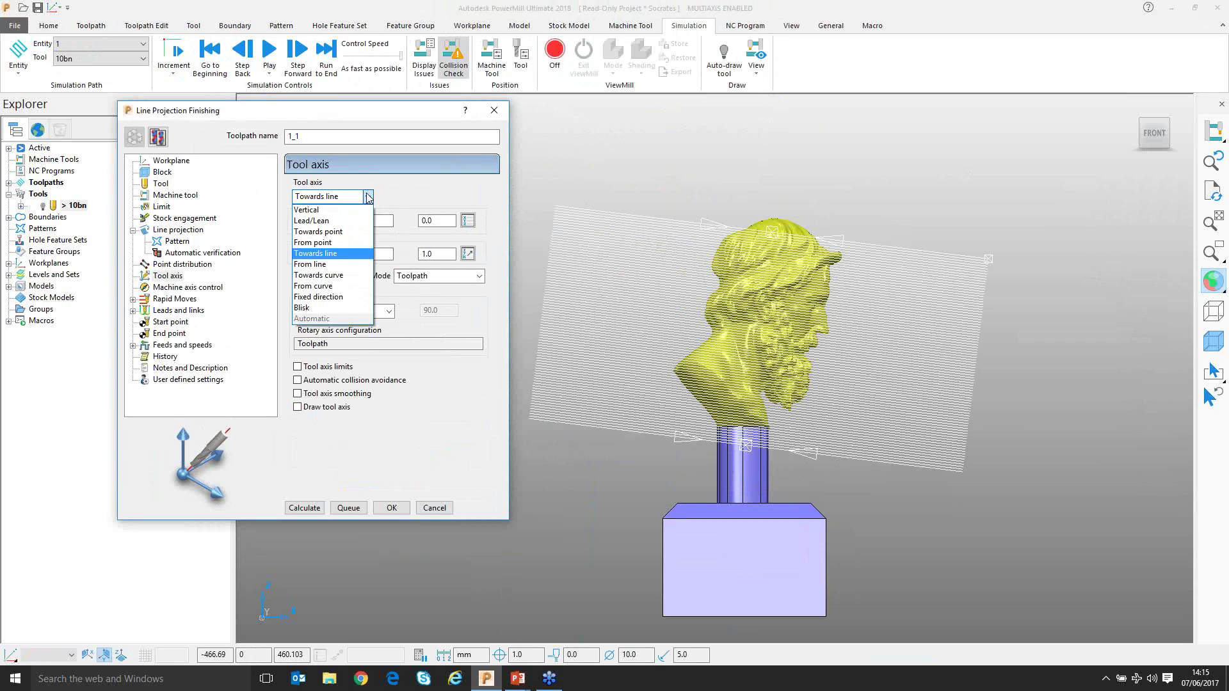
pyautogui.click(318, 221)
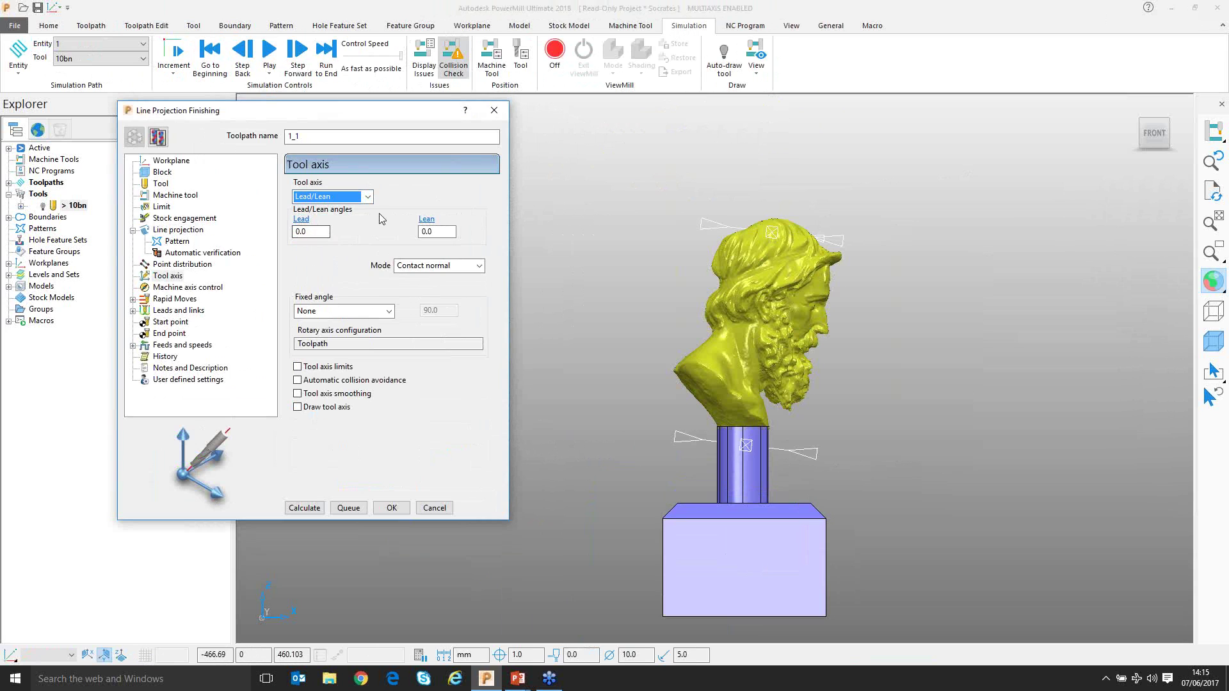
pyautogui.click(478, 266)
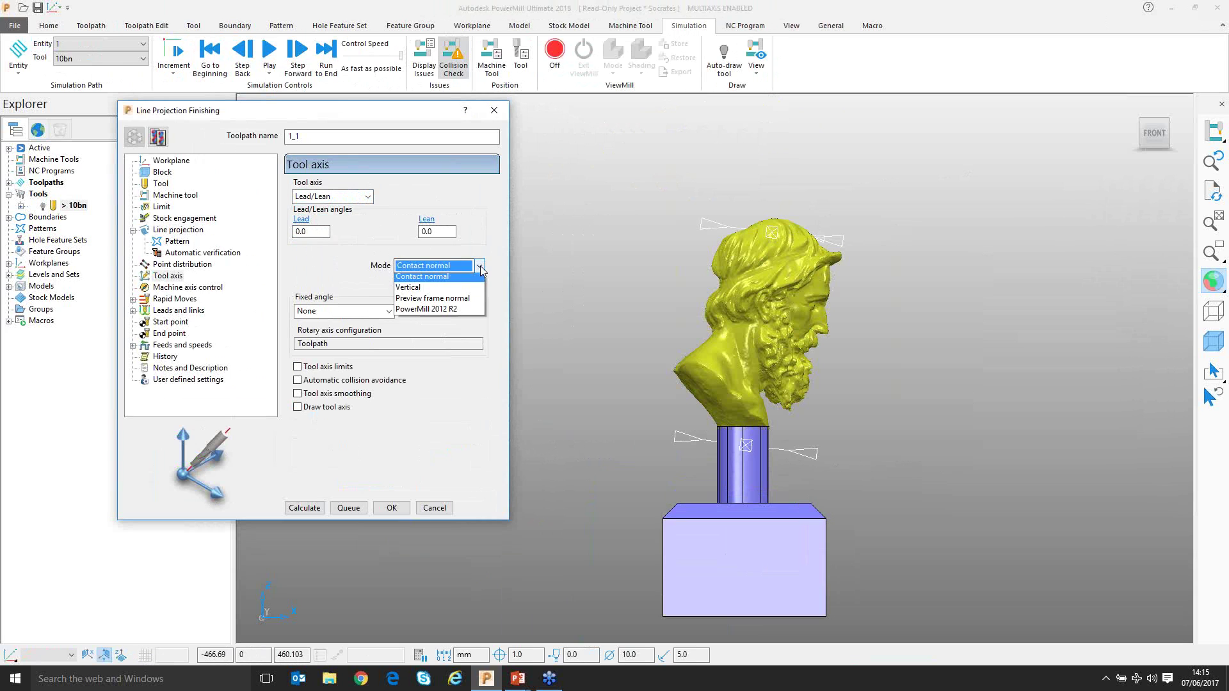
pyautogui.click(458, 302)
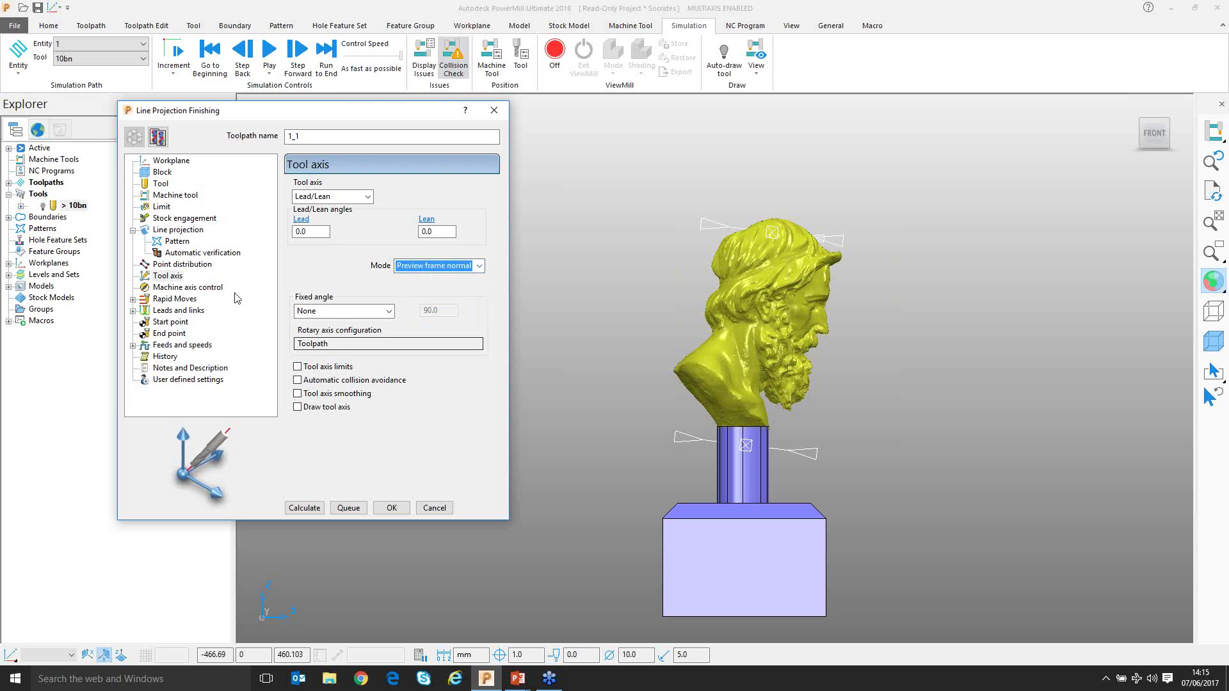
# - Preview the line projection pattern over the bust and calculate toolpath 1_1
pyautogui.click(167, 232)
pyautogui.click(357, 480)
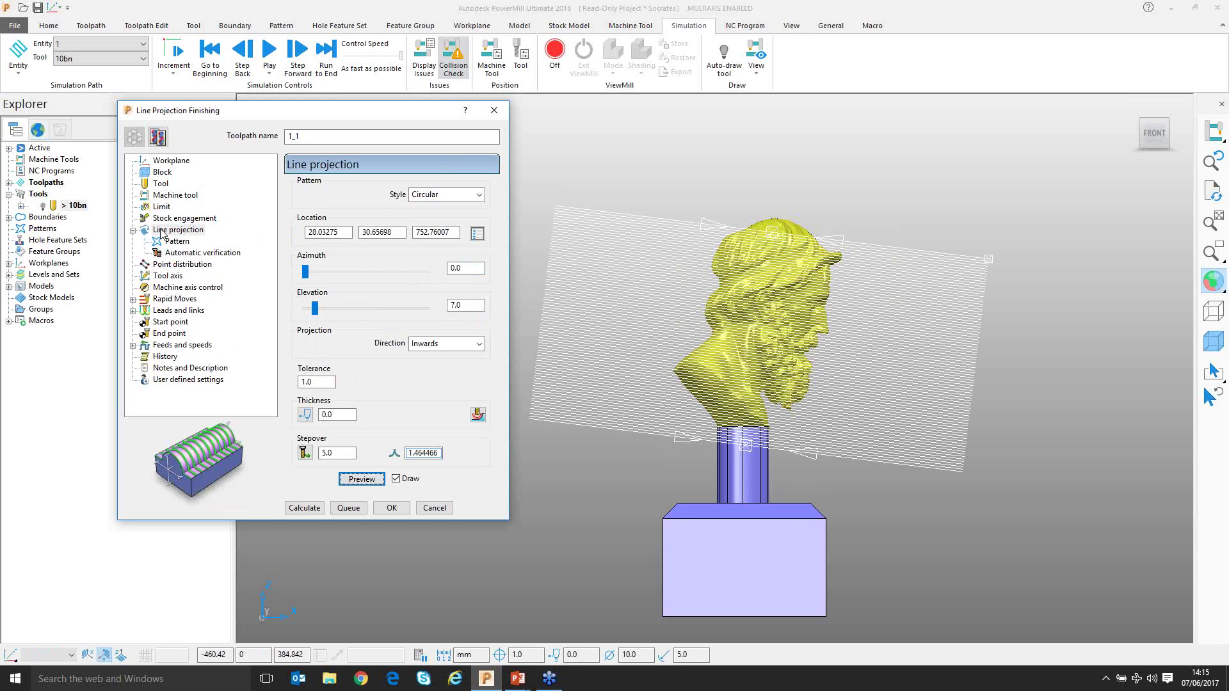
pyautogui.click(162, 231)
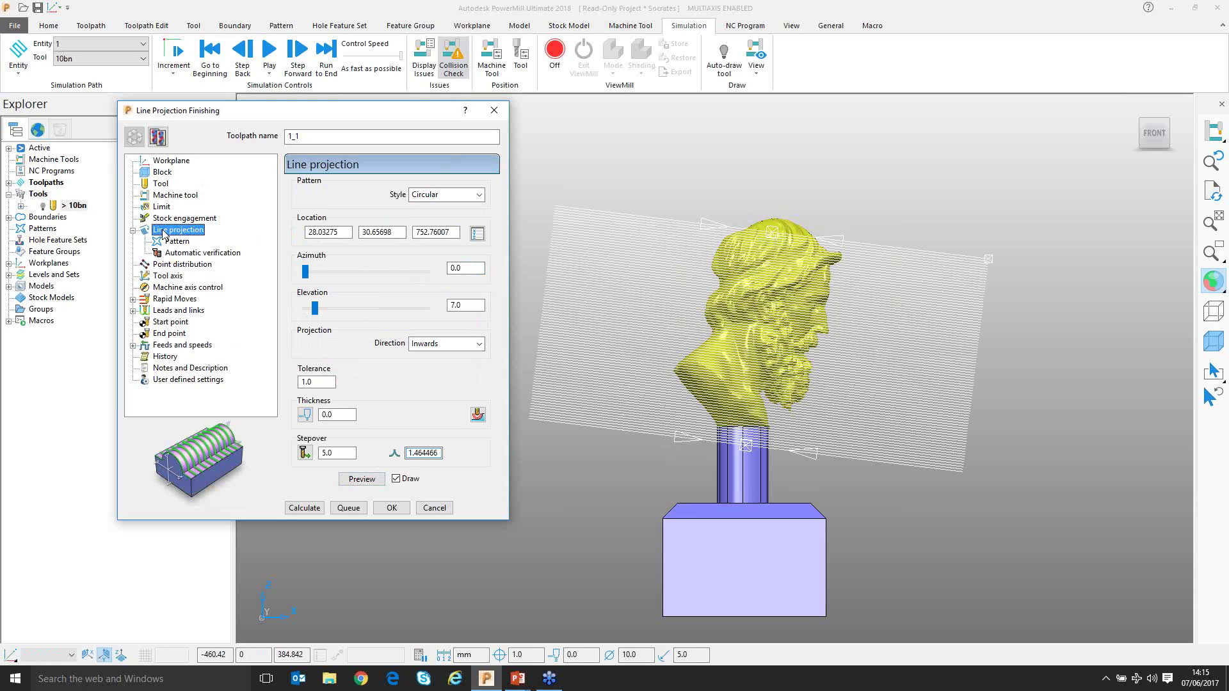
pyautogui.click(157, 276)
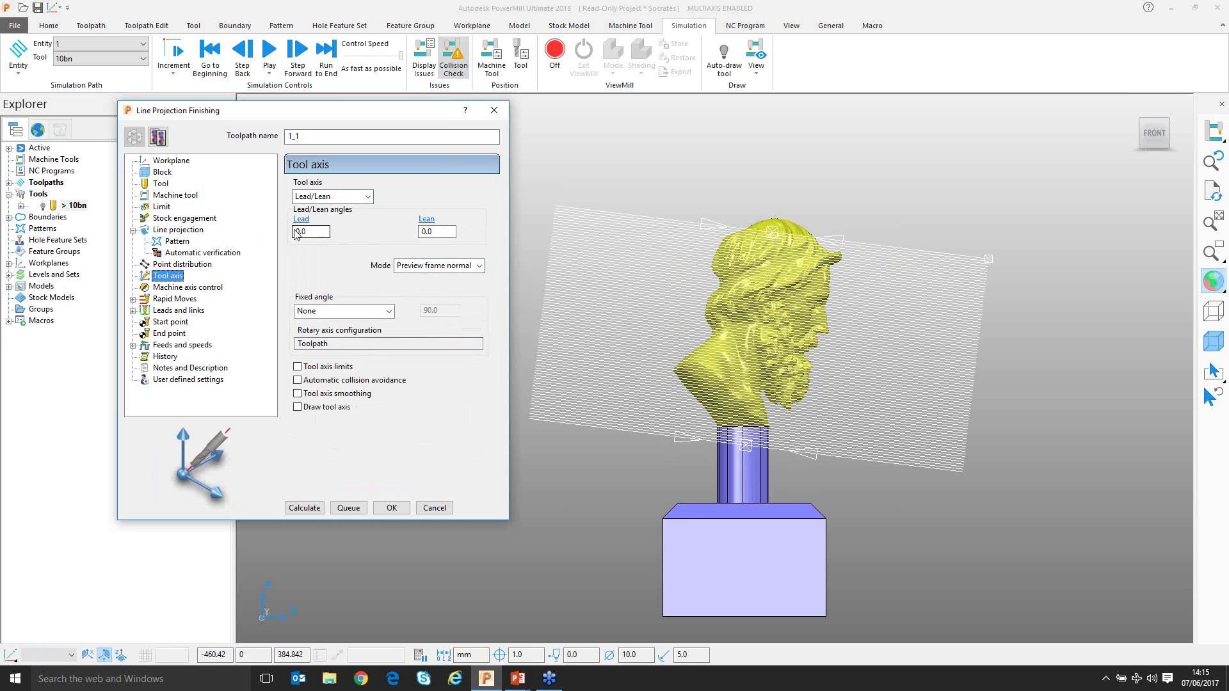
pyautogui.click(305, 508)
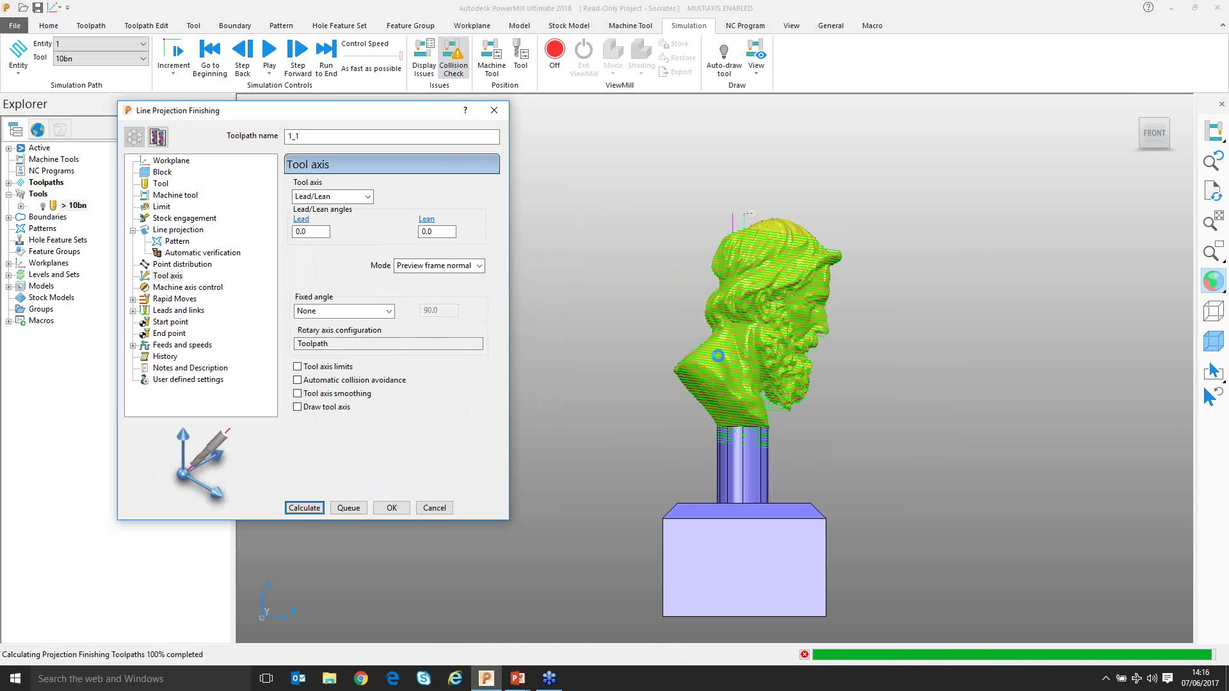
# - Start a simulation of toolpath 1_1 from a point at the beard and display the 10bn tool there
pyautogui.rightClick(811, 413)
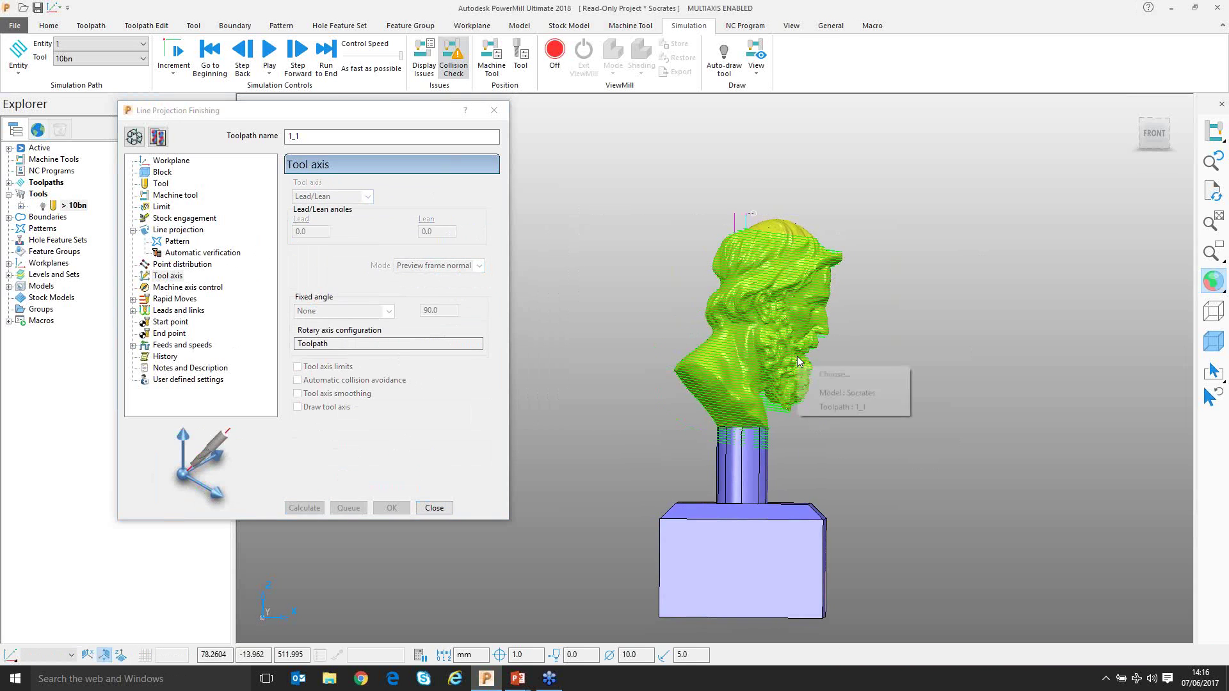
pyautogui.click(851, 407)
pyautogui.click(852, 222)
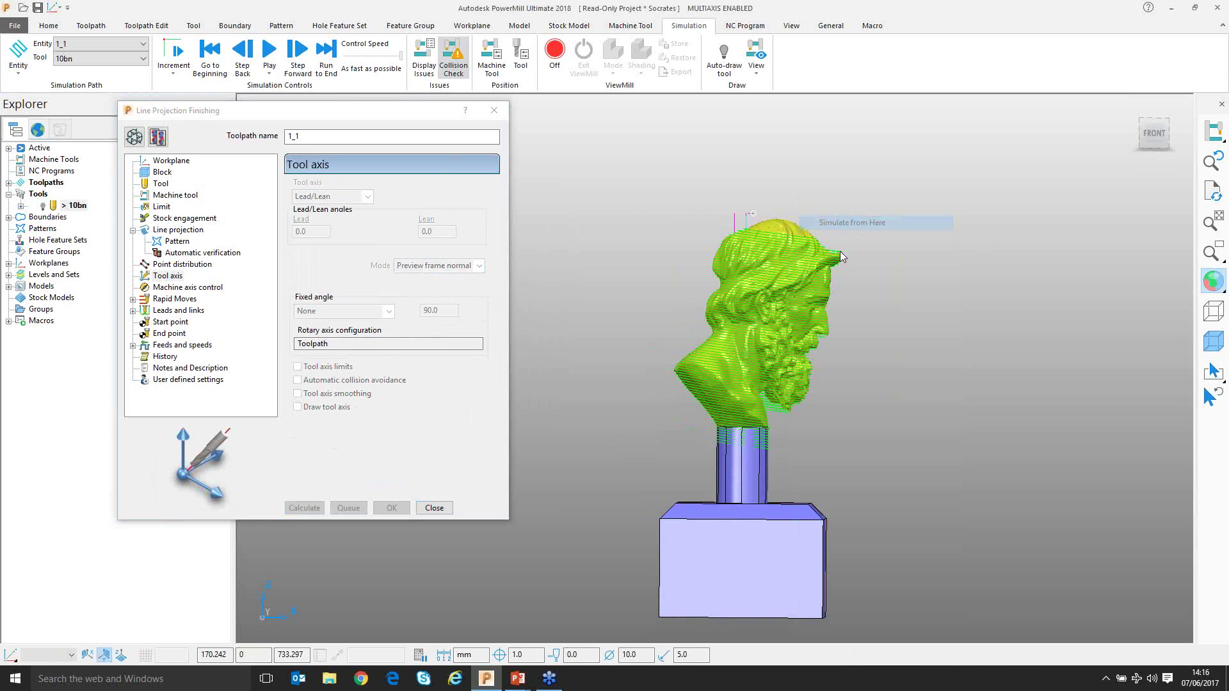
pyautogui.click(46, 204)
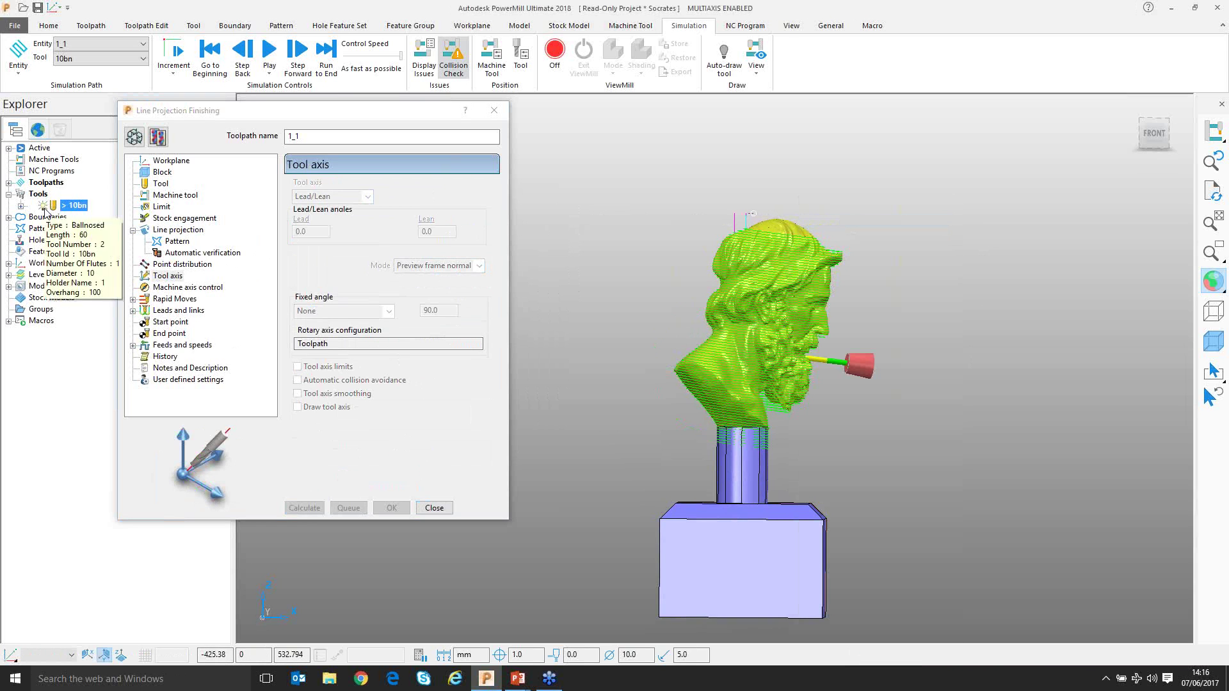
# - Step the simulated tool forward along toolpath 1_1 around the beard to examine its tilt
pyautogui.scroll(-1, 685, 391)
pyautogui.scroll(3, 686, 392)
pyautogui.moveTo(685, 391); pyautogui.dragTo(782, 461, button='middle')
pyautogui.scroll(2, 643, 391)
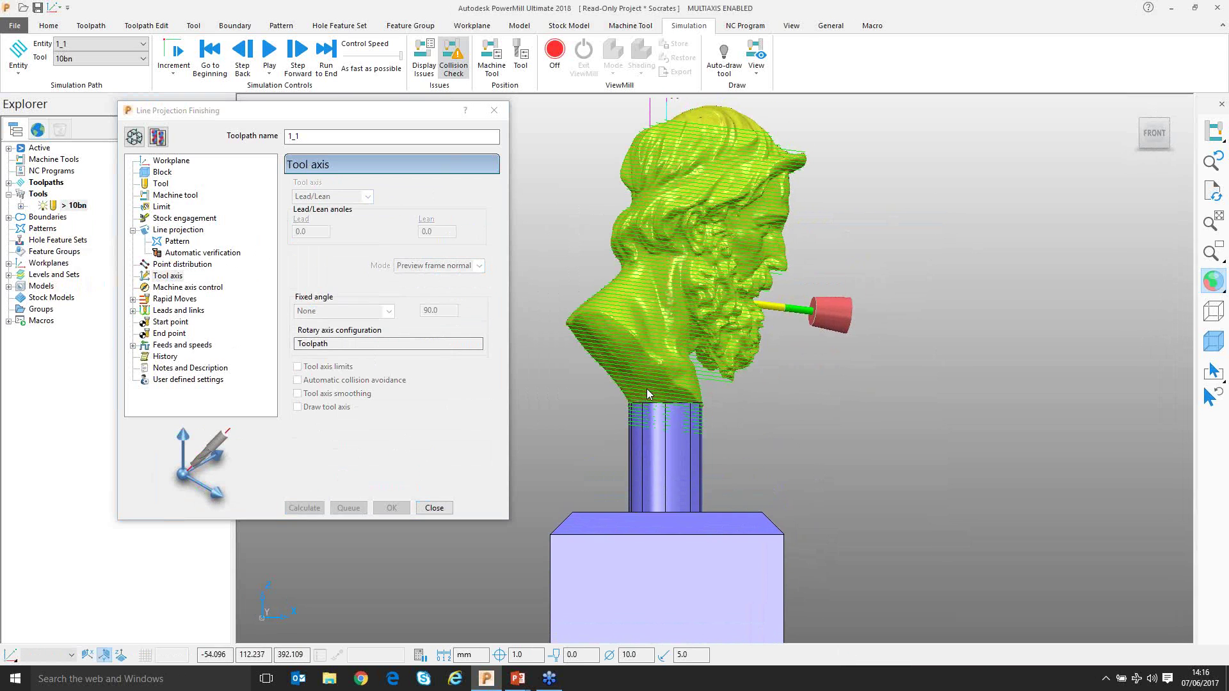
pyautogui.press('Right')
pyautogui.press('Right')
pyautogui.press('Right')
pyautogui.press('Right')
pyautogui.press('Right')
pyautogui.press('Right')
pyautogui.press('Right')
pyautogui.press('Right')
pyautogui.press('Right')
pyautogui.press('Right')
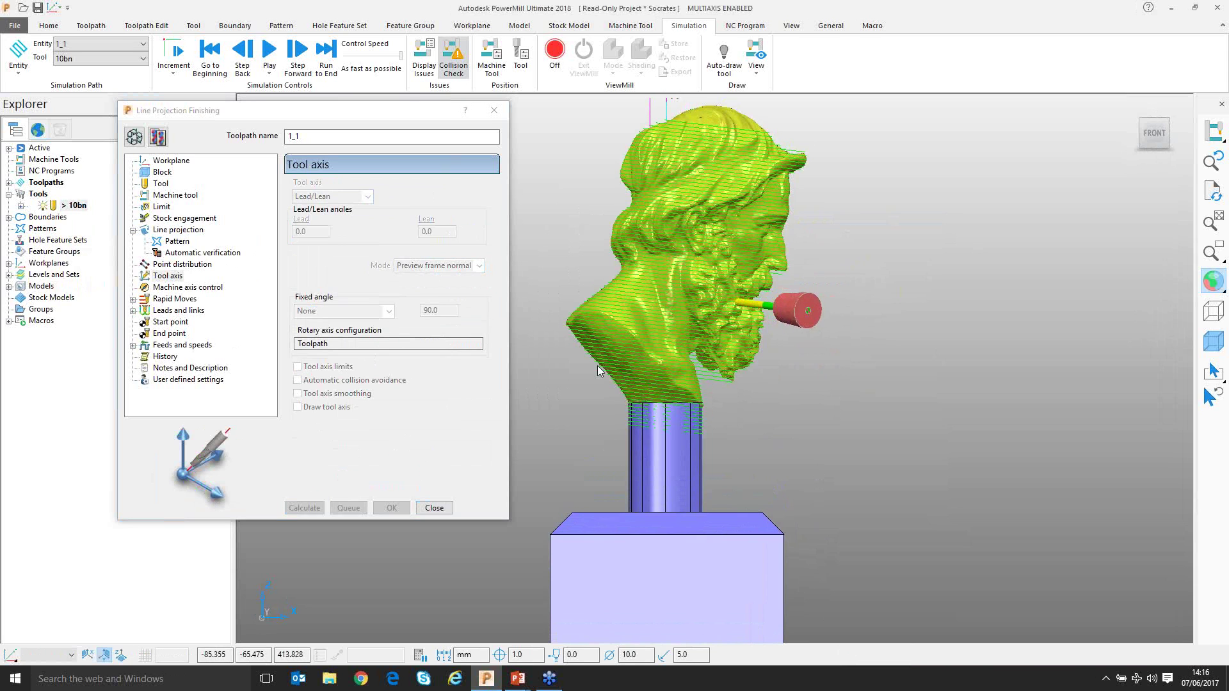
# - Reopen toolpath 1_1 for editing, fix the tool axis elevation angle at 20.0, and recalculate it
pyautogui.click(134, 137)
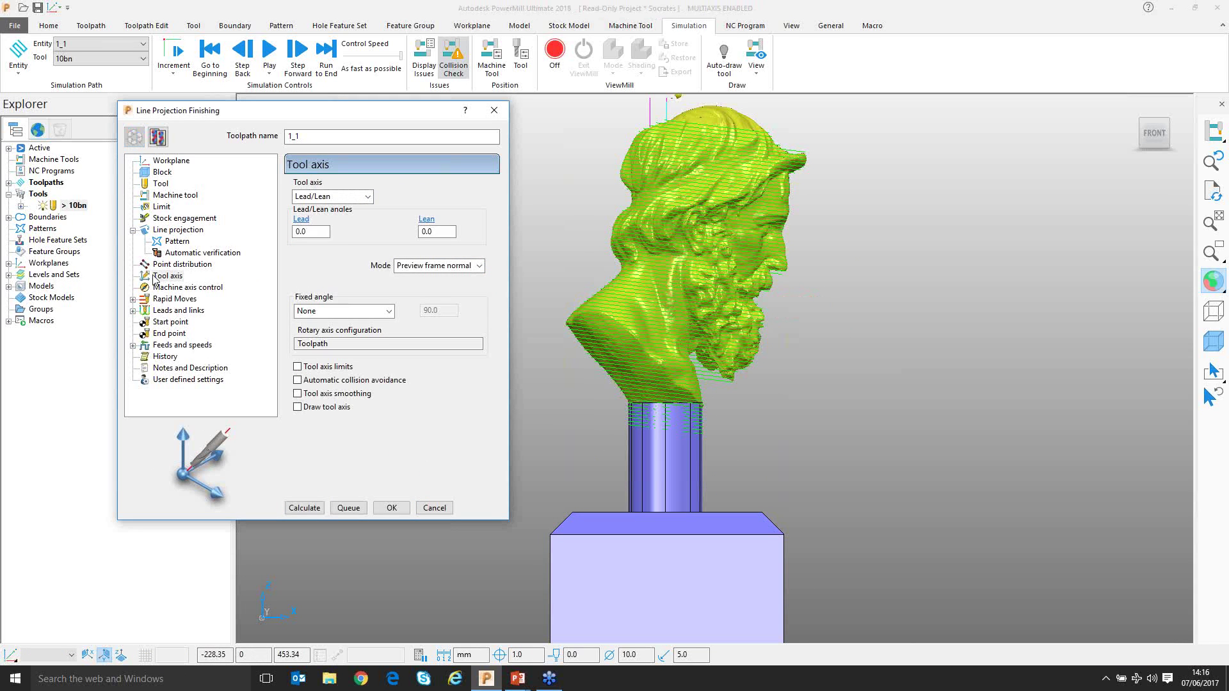
pyautogui.click(387, 311)
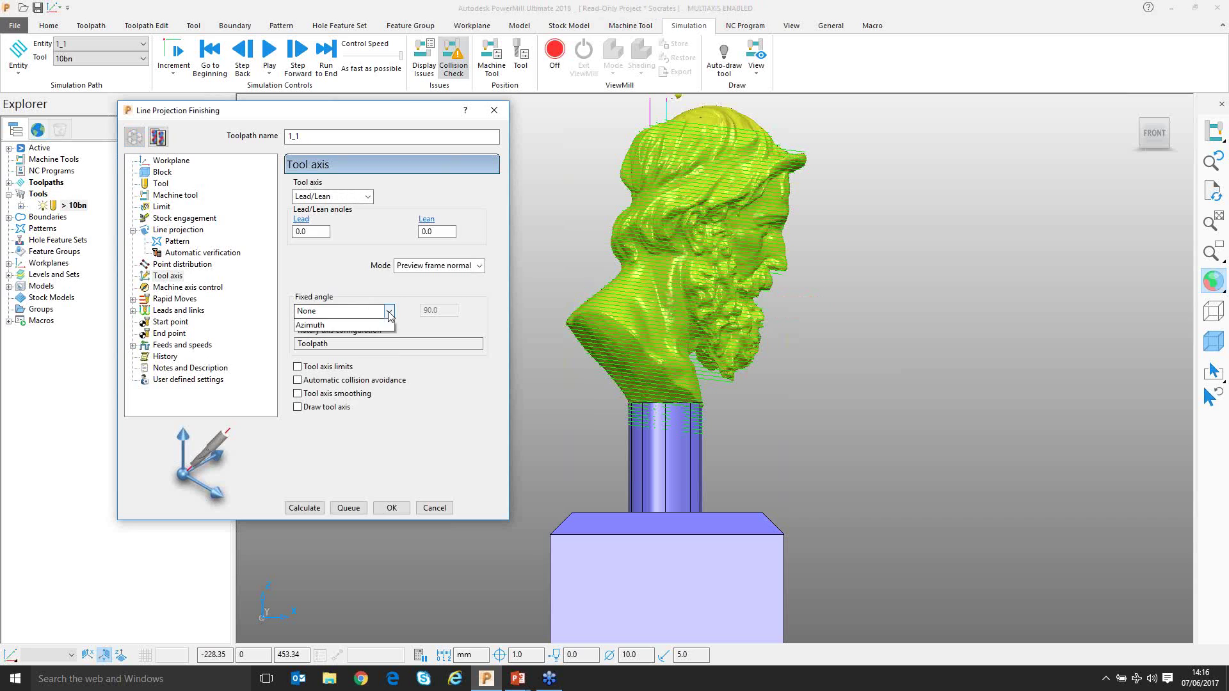
pyautogui.click(357, 335)
pyautogui.click(429, 312)
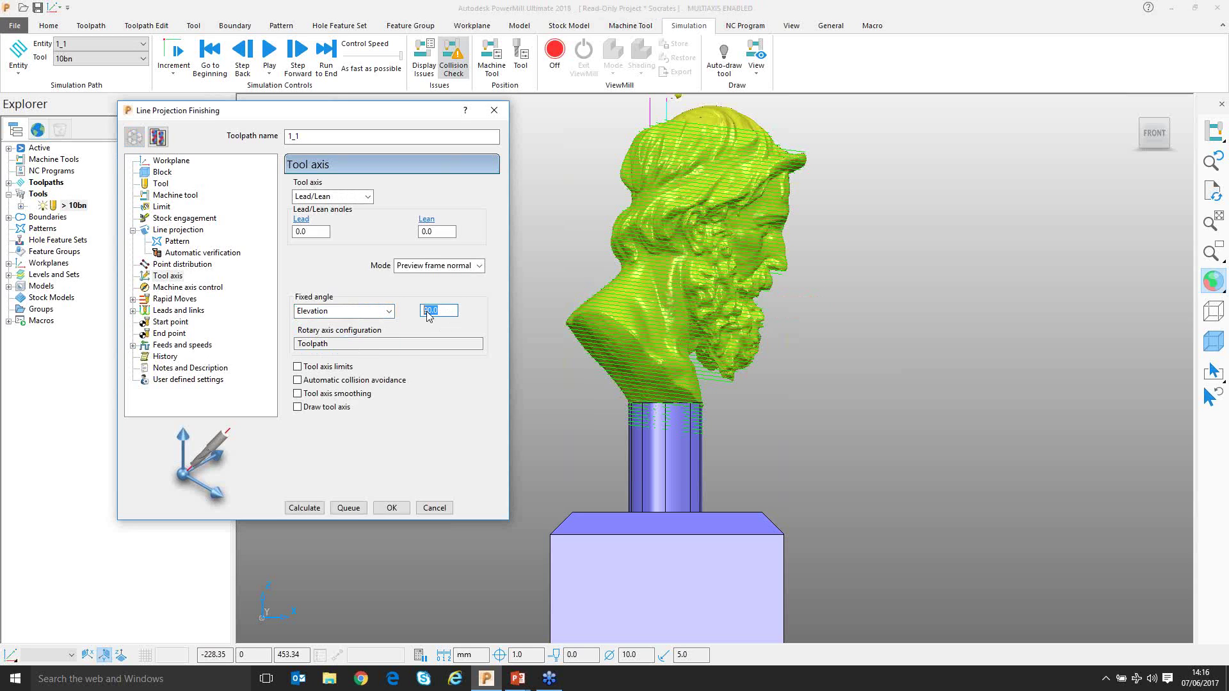
pyautogui.click(303, 508)
pyautogui.click(304, 508)
# - Simulate the recalculated toolpath from the beard to inspect the tool tilt, and close the line projection settings
pyautogui.rightClick(708, 373)
pyautogui.rightClick(755, 295)
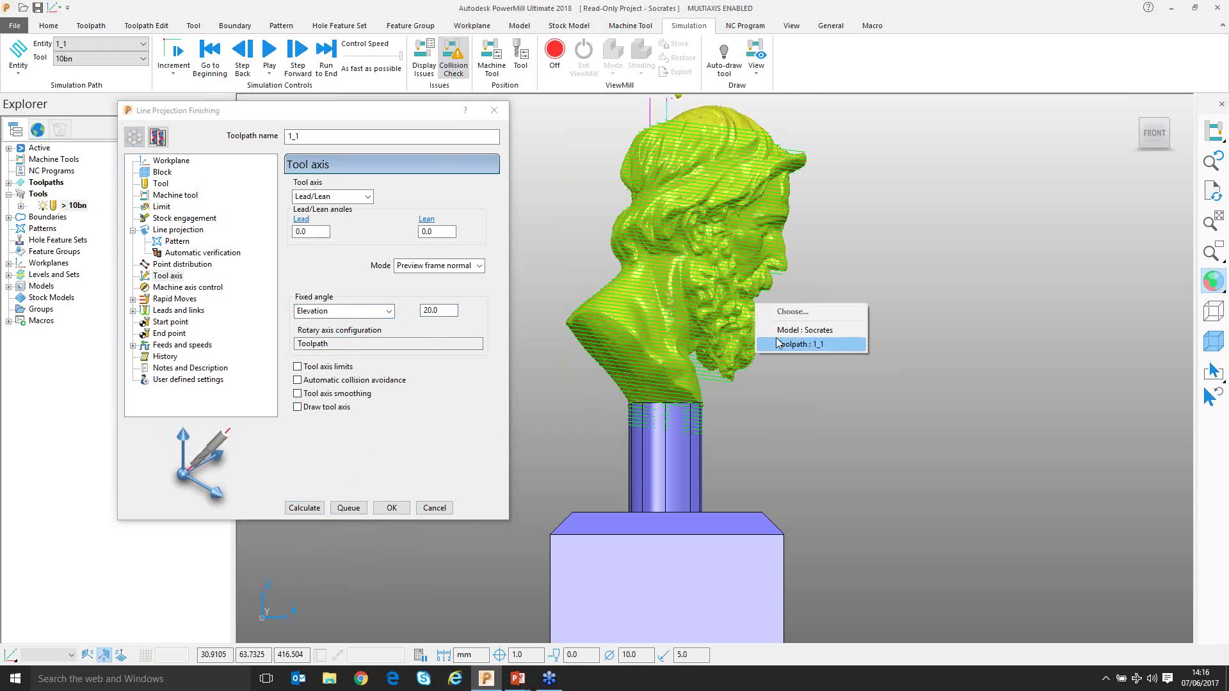
pyautogui.click(778, 343)
pyautogui.click(804, 225)
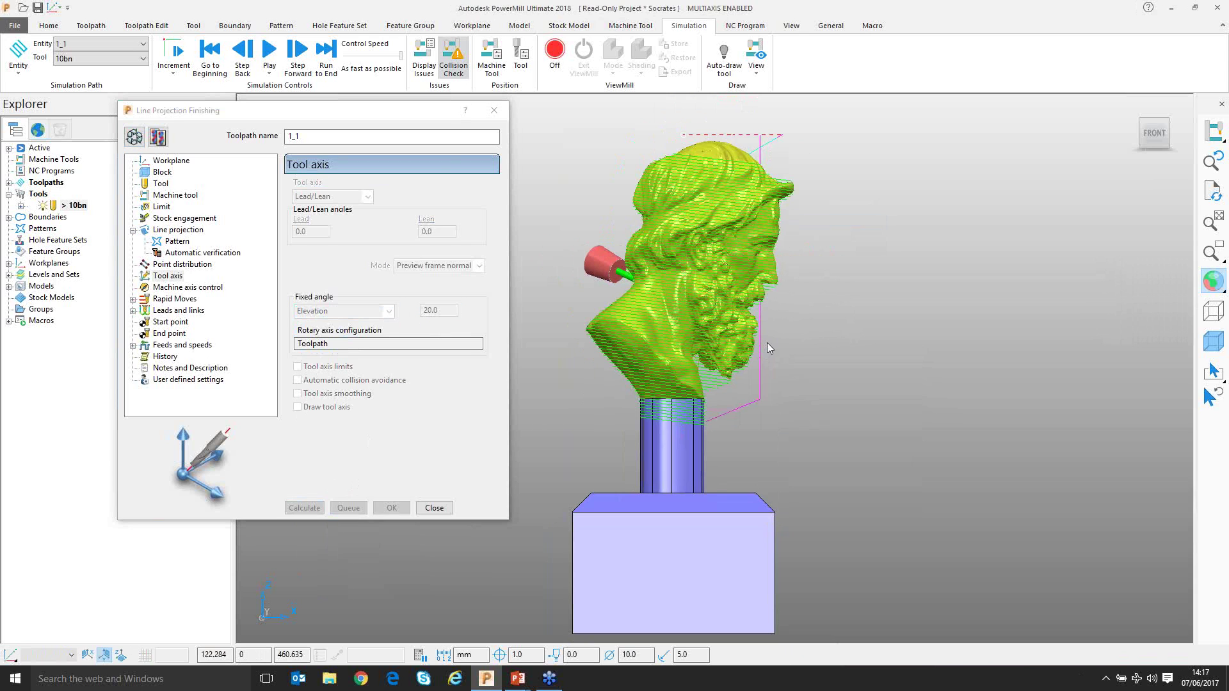
pyautogui.click(441, 512)
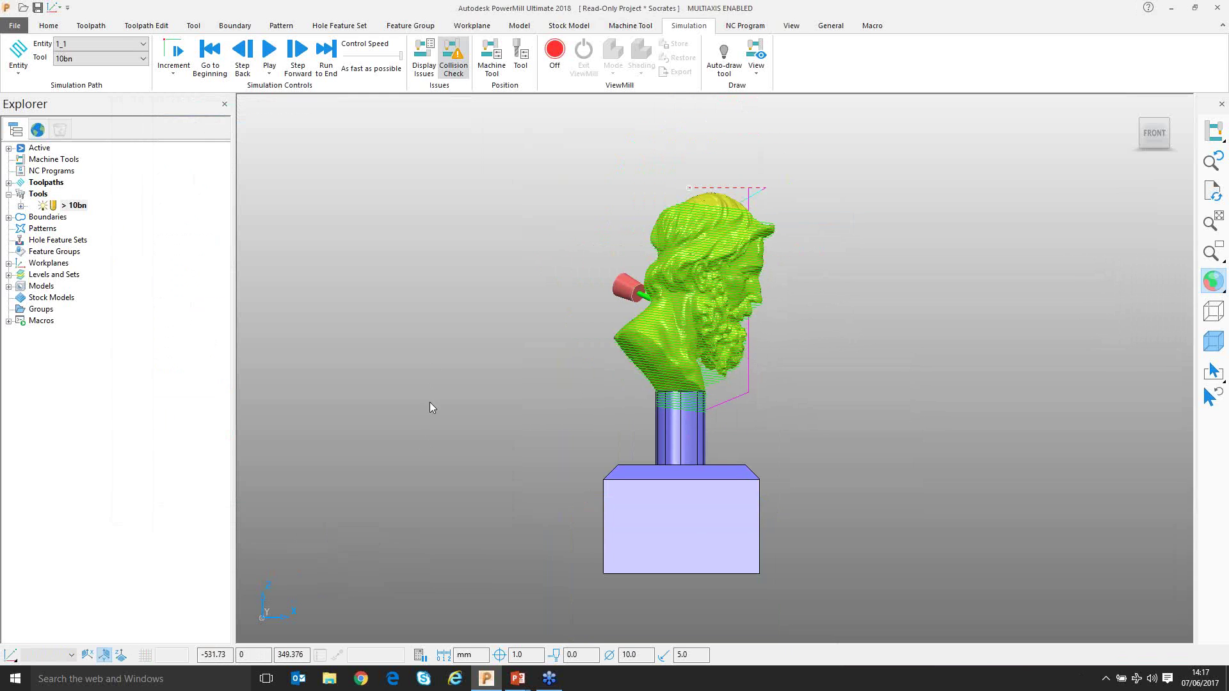
# - Open the Compound port demo project and hide the Block level to expose the port surfaces
pyautogui.click(38, 130)
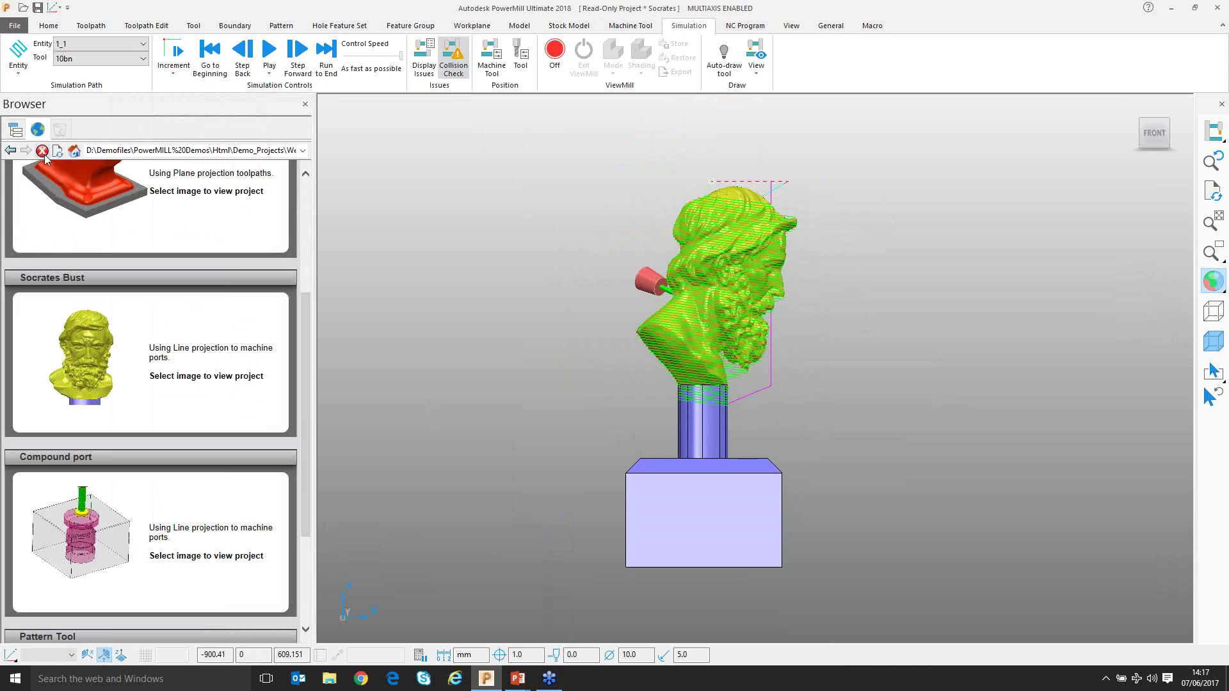
pyautogui.click(80, 531)
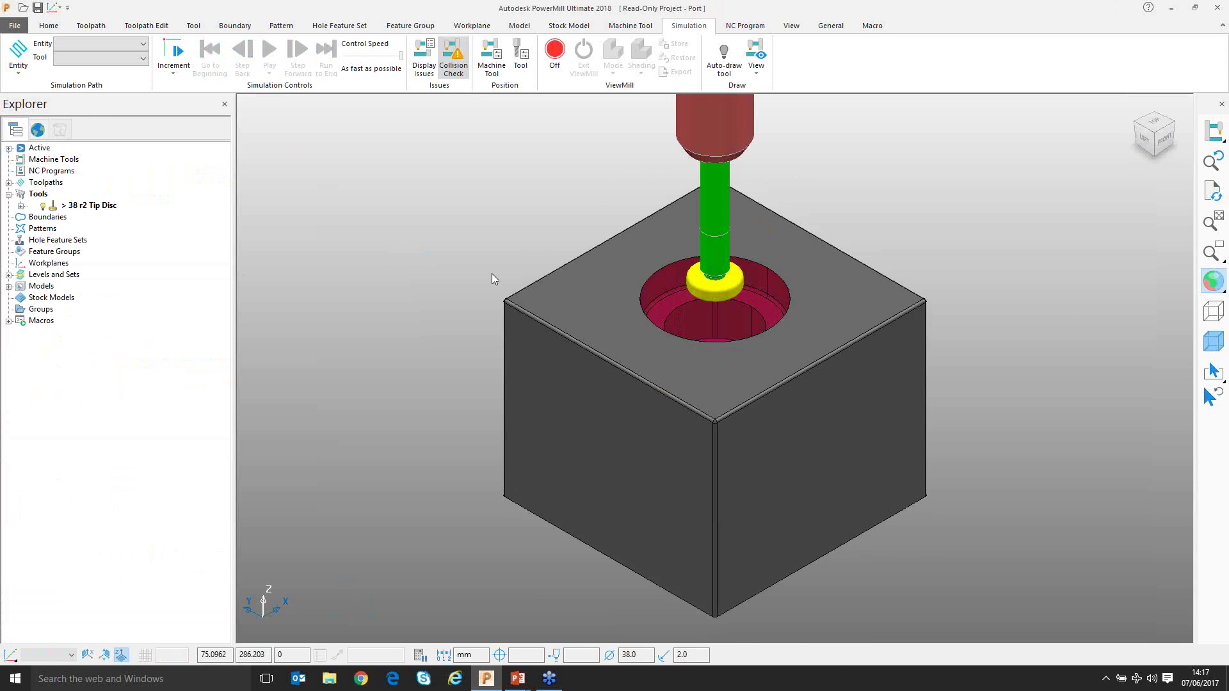
pyautogui.moveTo(718, 301); pyautogui.dragTo(705, 340, button='middle')
pyautogui.click(8, 275)
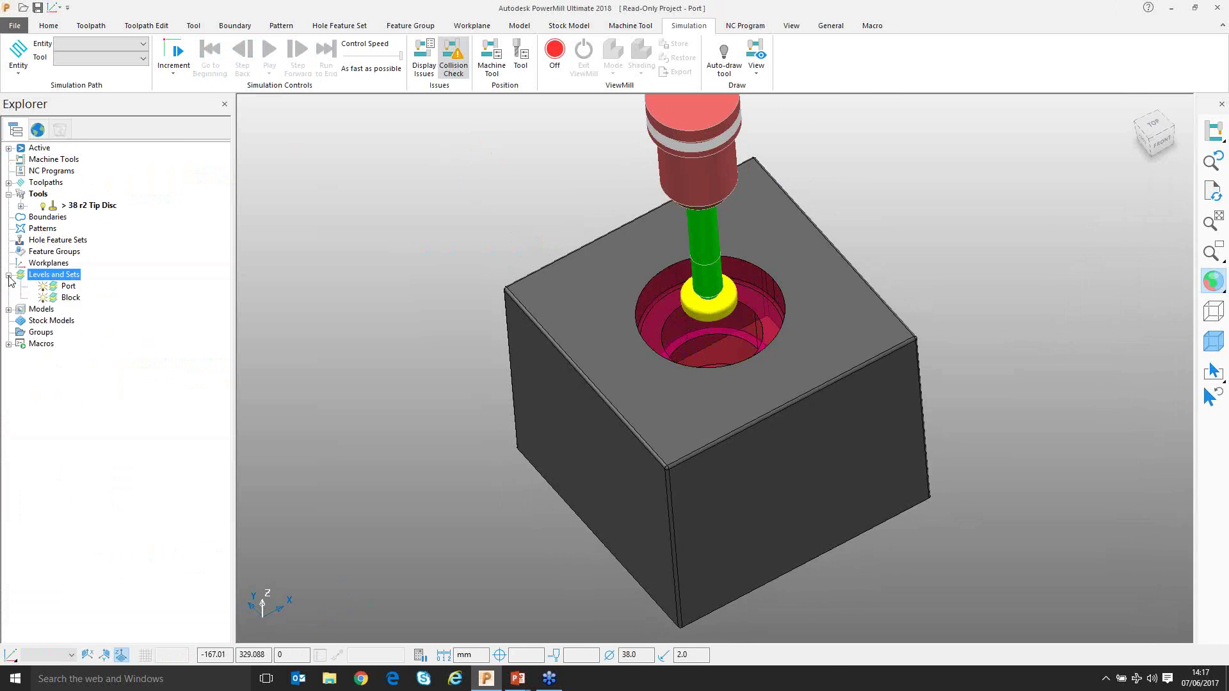
pyautogui.click(43, 298)
pyautogui.click(8, 274)
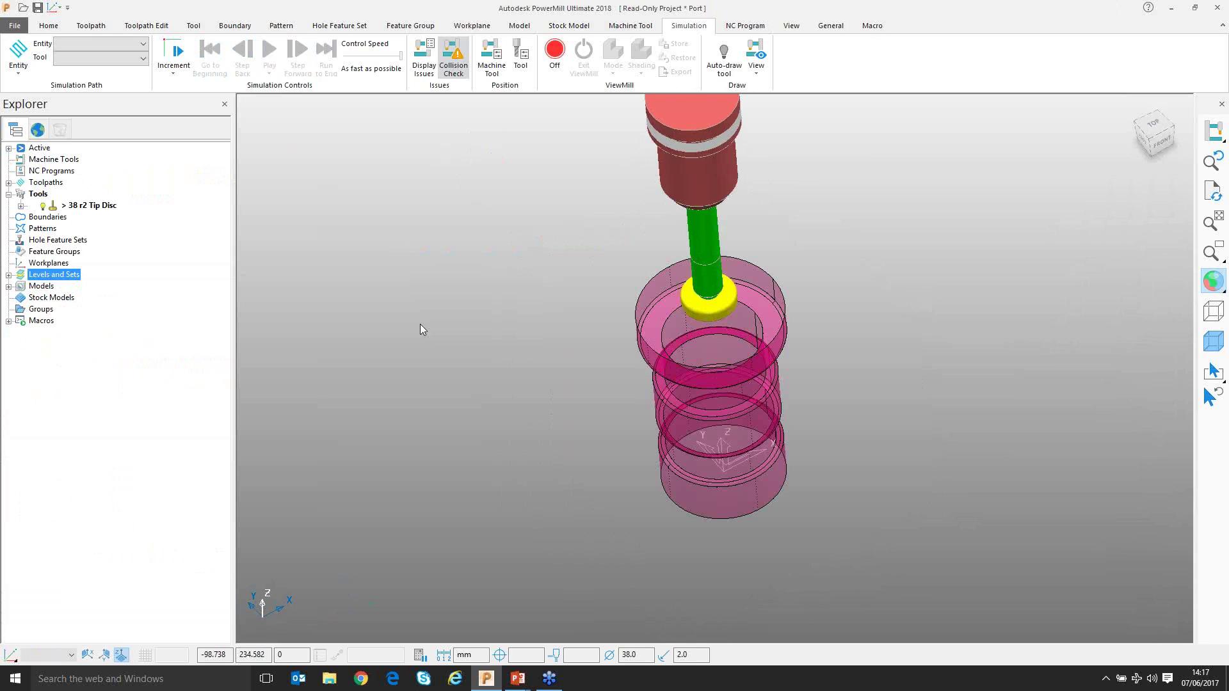
# - Examine the port's stepped profile and the disc tool above it from the front
pyautogui.hotkey('ctrl', '2')
pyautogui.keyDown('shift'); pyautogui.moveTo(710, 440); pyautogui.dragTo(665, 284, button='middle'); pyautogui.keyUp('shift')
pyautogui.scroll(2, 701, 387)
pyautogui.scroll(1, 700, 386)
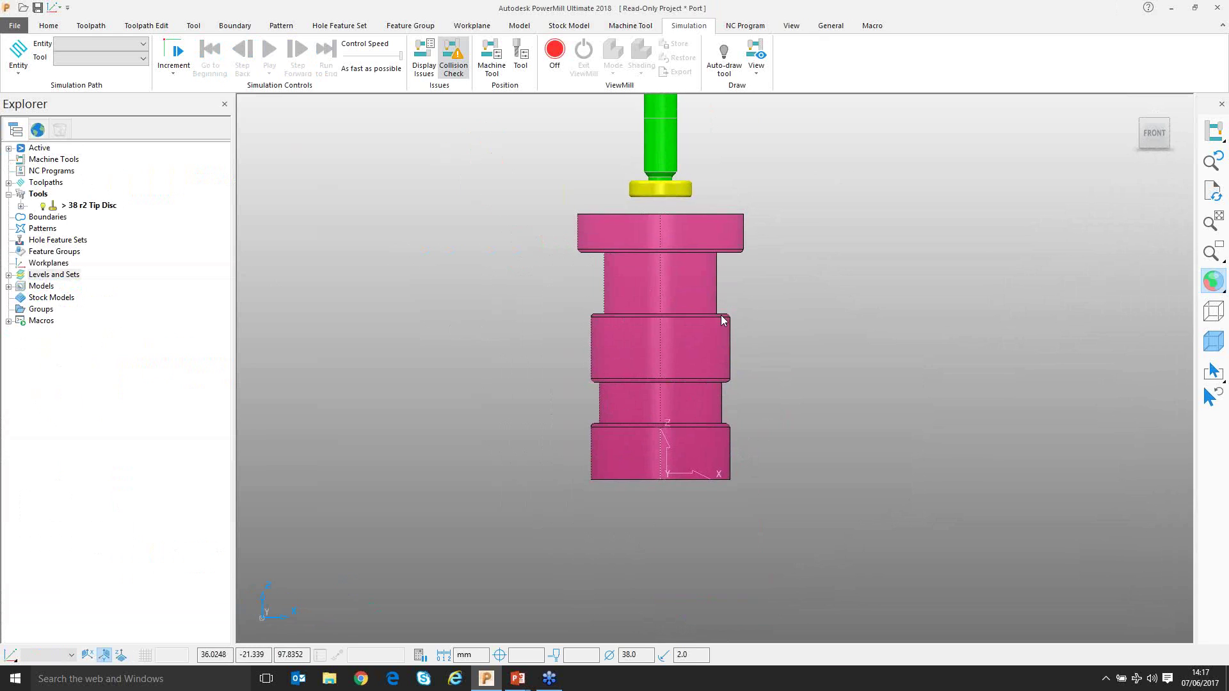
pyautogui.scroll(-3, 709, 377)
pyautogui.scroll(1, 710, 366)
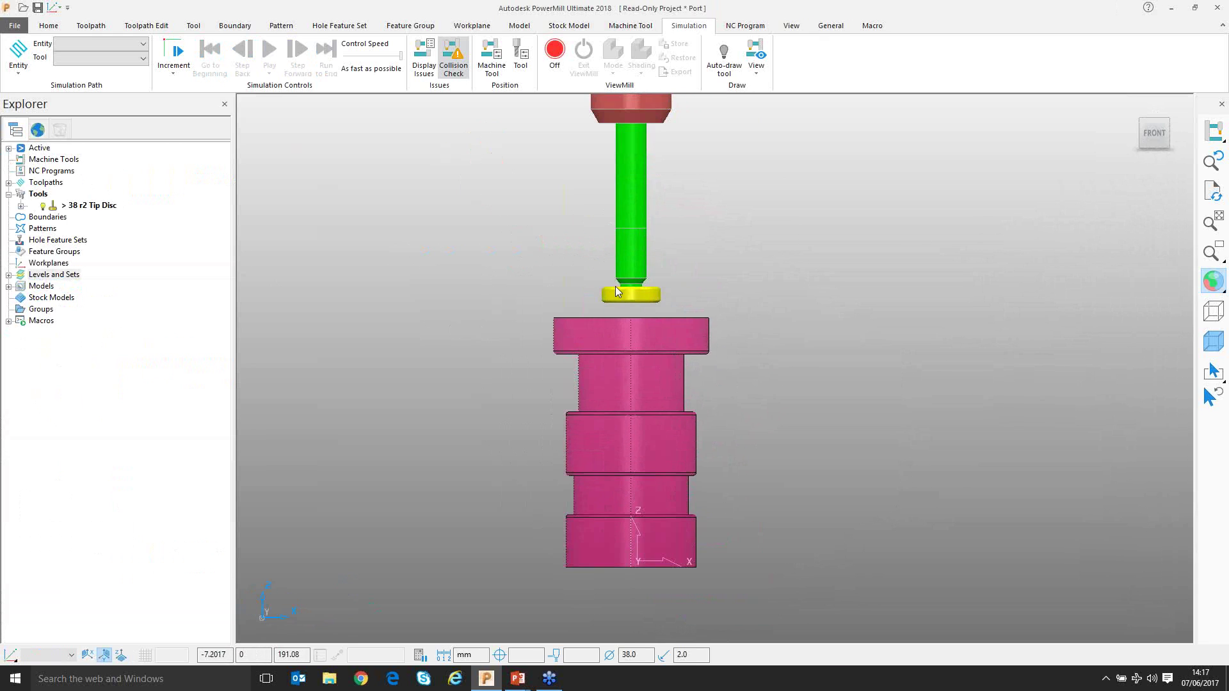
pyautogui.scroll(-1, 627, 479)
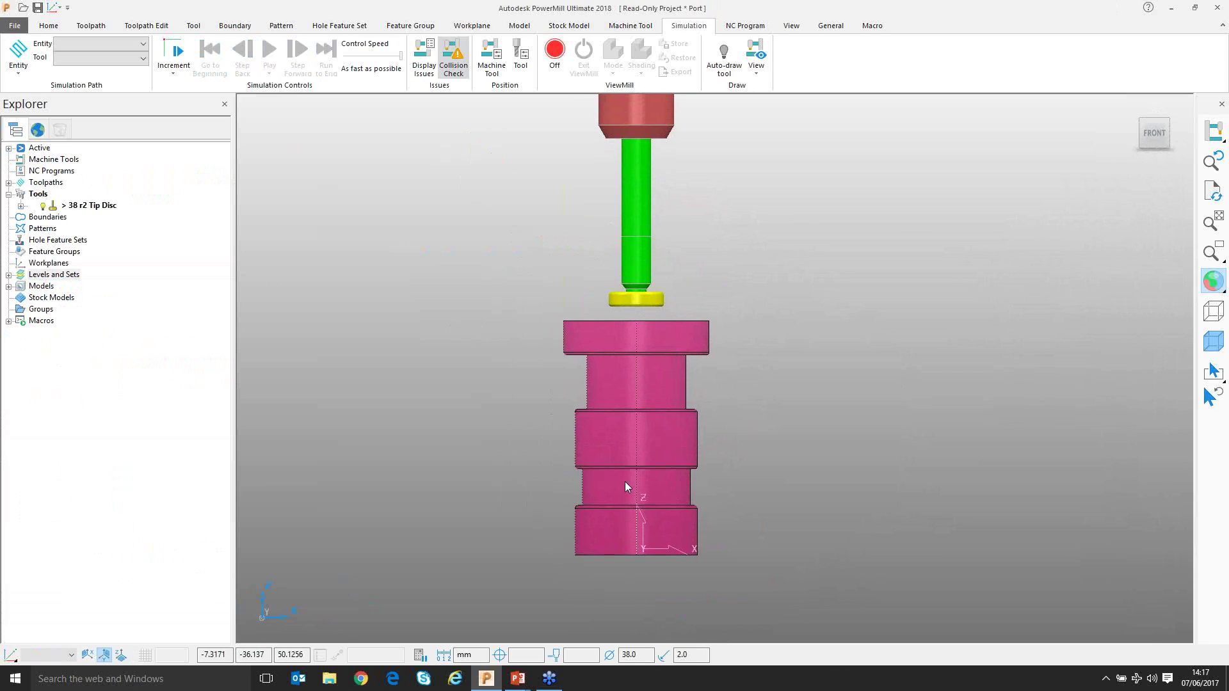
pyautogui.keyDown('shift'); pyautogui.moveTo(626, 479); pyautogui.dragTo(619, 407, button='middle'); pyautogui.keyUp('shift')
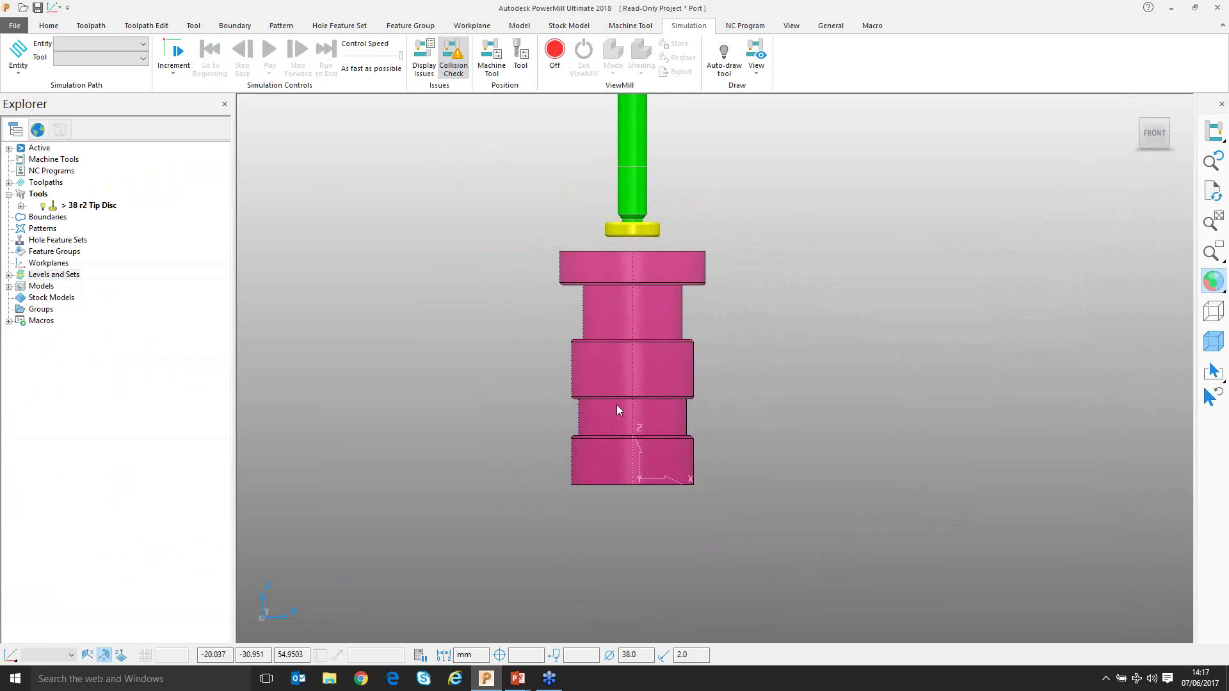
# - Create a new toolpath with the Projection Line Finishing strategy for the port
pyautogui.click(90, 26)
pyautogui.click(20, 56)
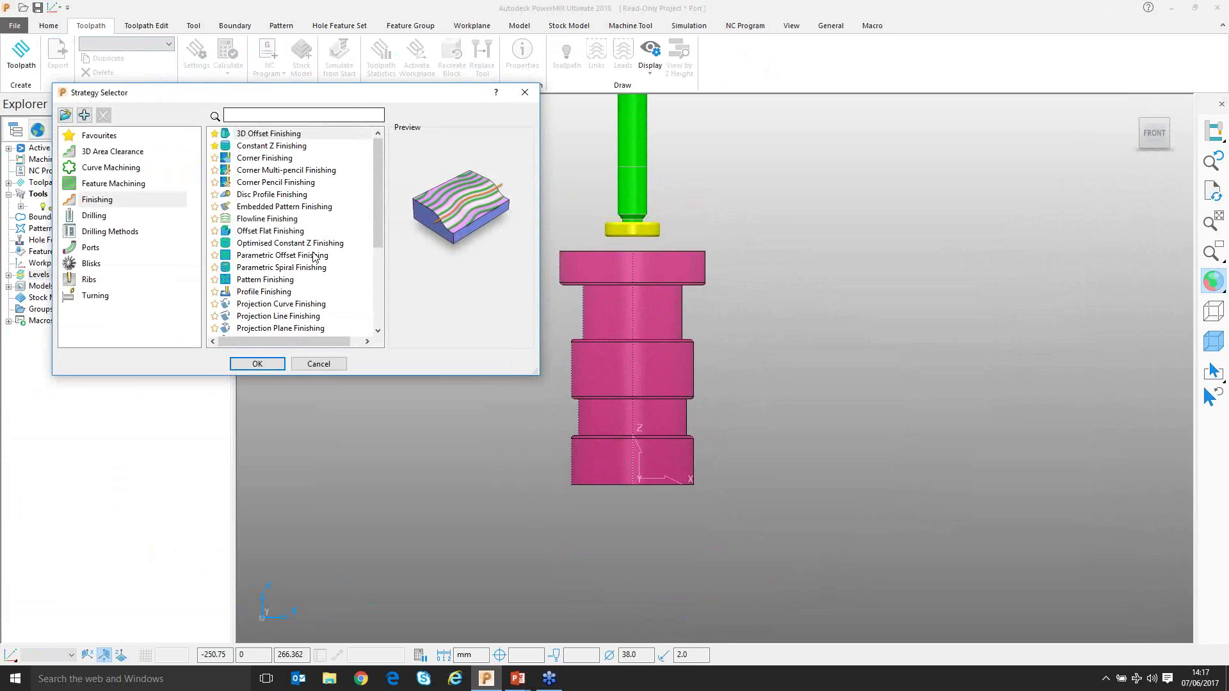
pyautogui.click(285, 316)
pyautogui.click(257, 363)
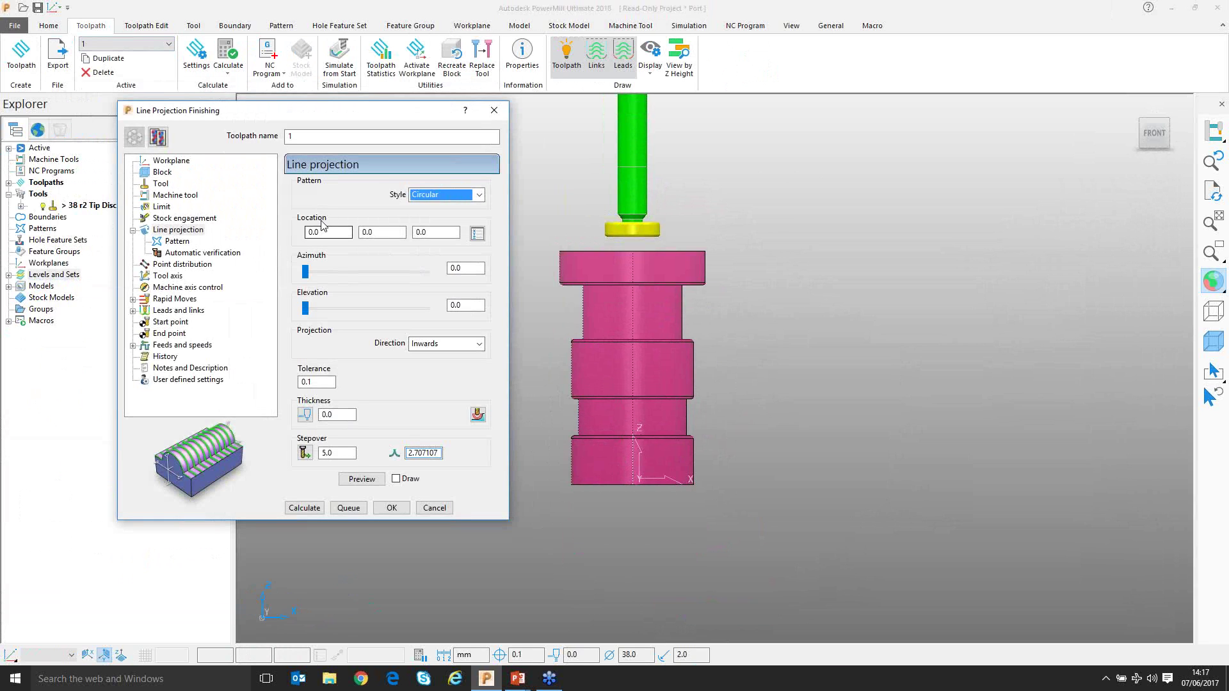
# - Set the line projection location at X 0, Y 0 and Z 99.835192 from the upper rim of the port's wide middle section
pyautogui.click(477, 233)
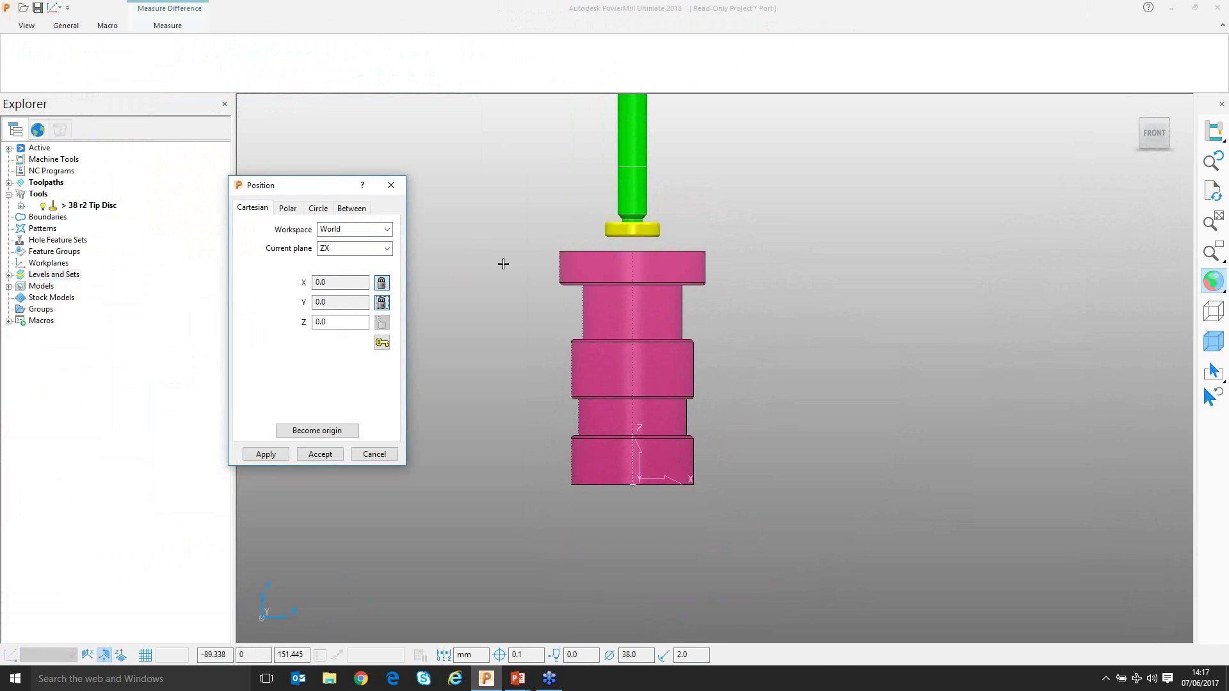
pyautogui.moveTo(501, 263); pyautogui.dragTo(630, 370, button='middle')
pyautogui.scroll(5, 631, 370)
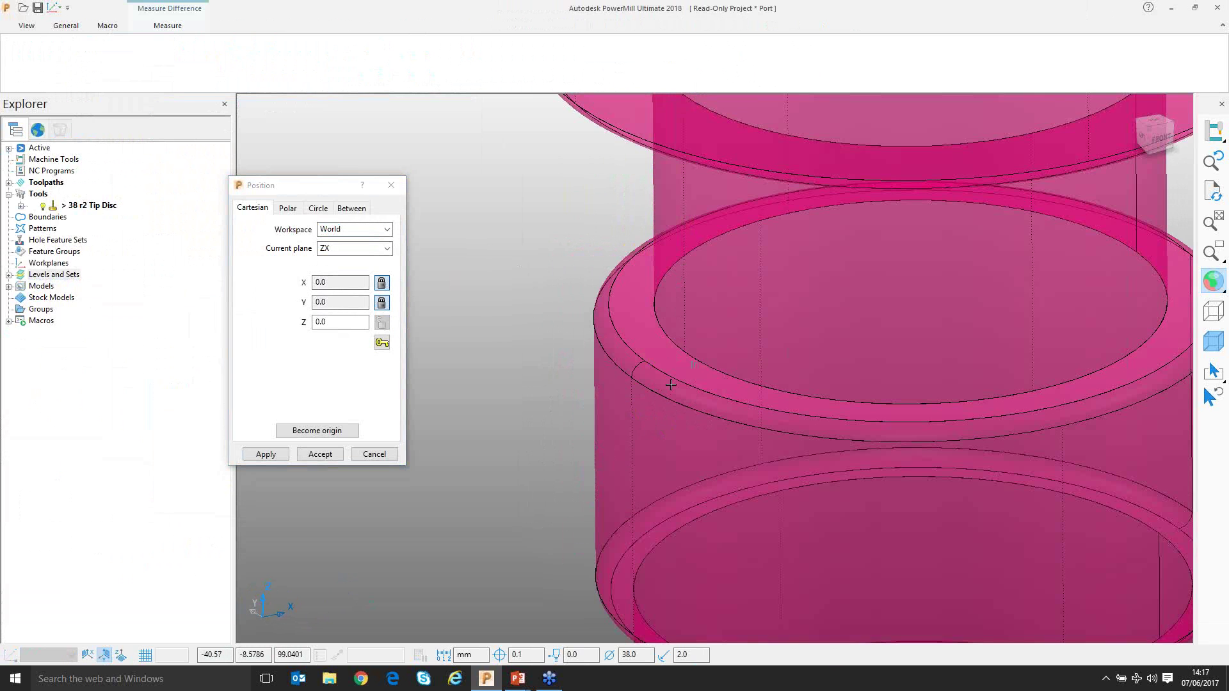
pyautogui.click(695, 359)
pyautogui.scroll(-4, 557, 381)
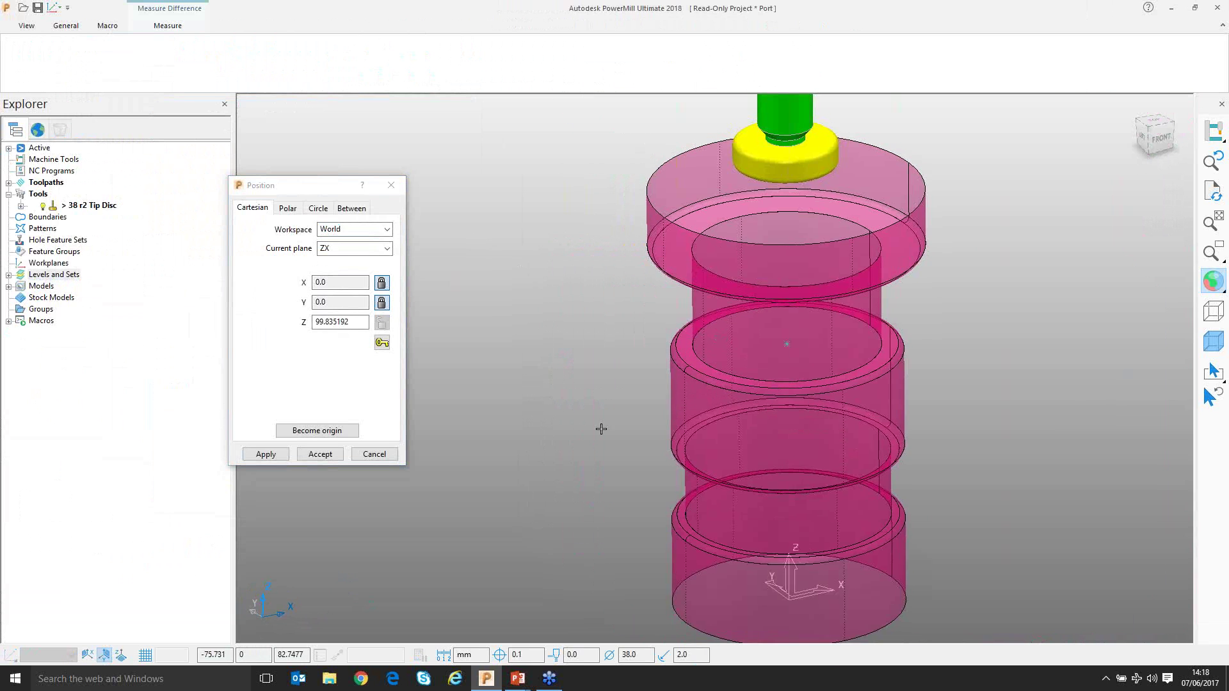
pyautogui.click(318, 208)
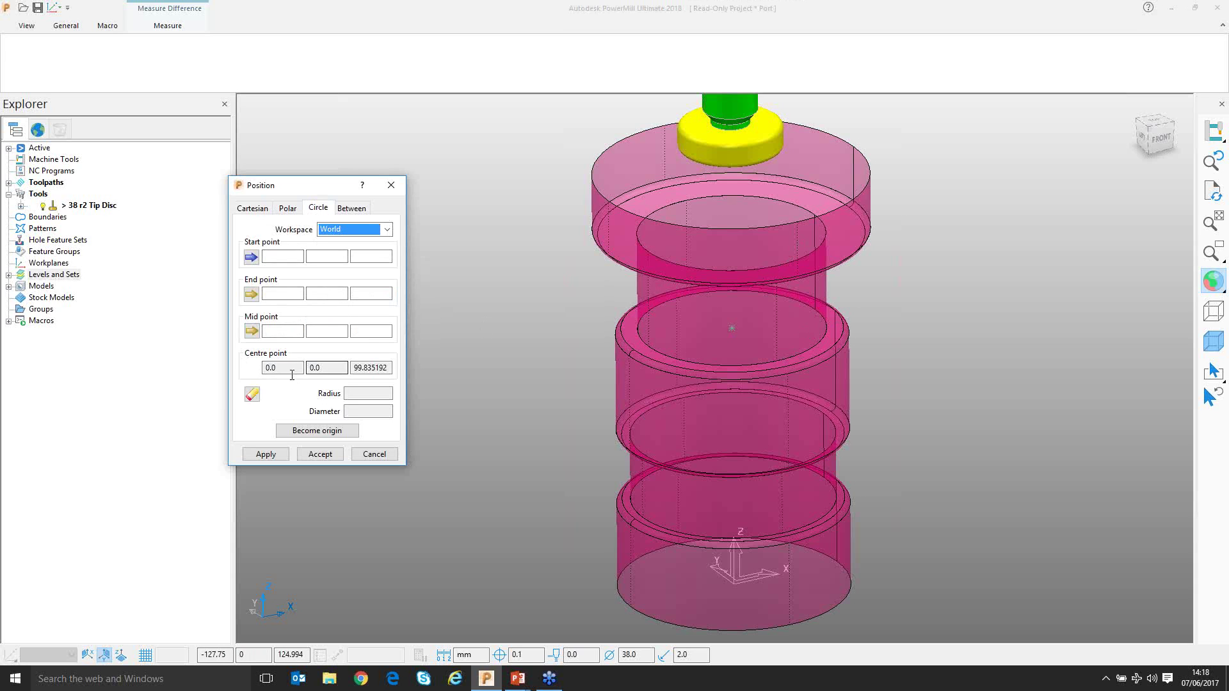
pyautogui.click(254, 209)
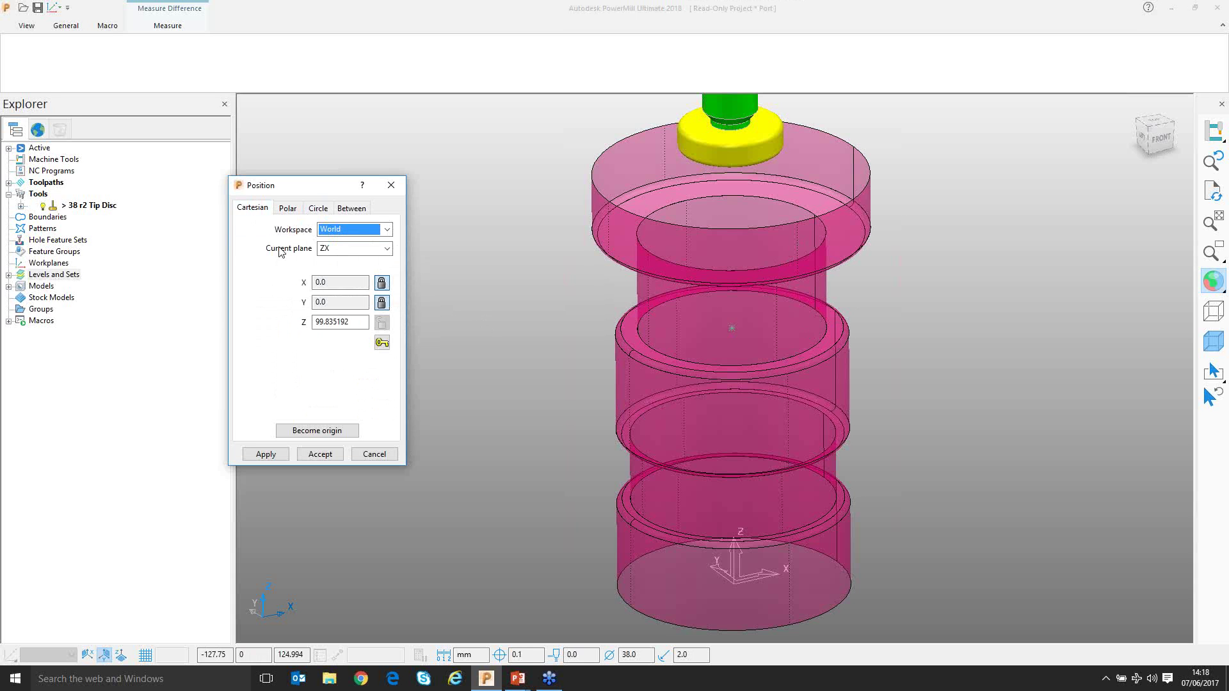
pyautogui.click(319, 454)
pyautogui.moveTo(680, 327); pyautogui.dragTo(666, 355, button='middle')
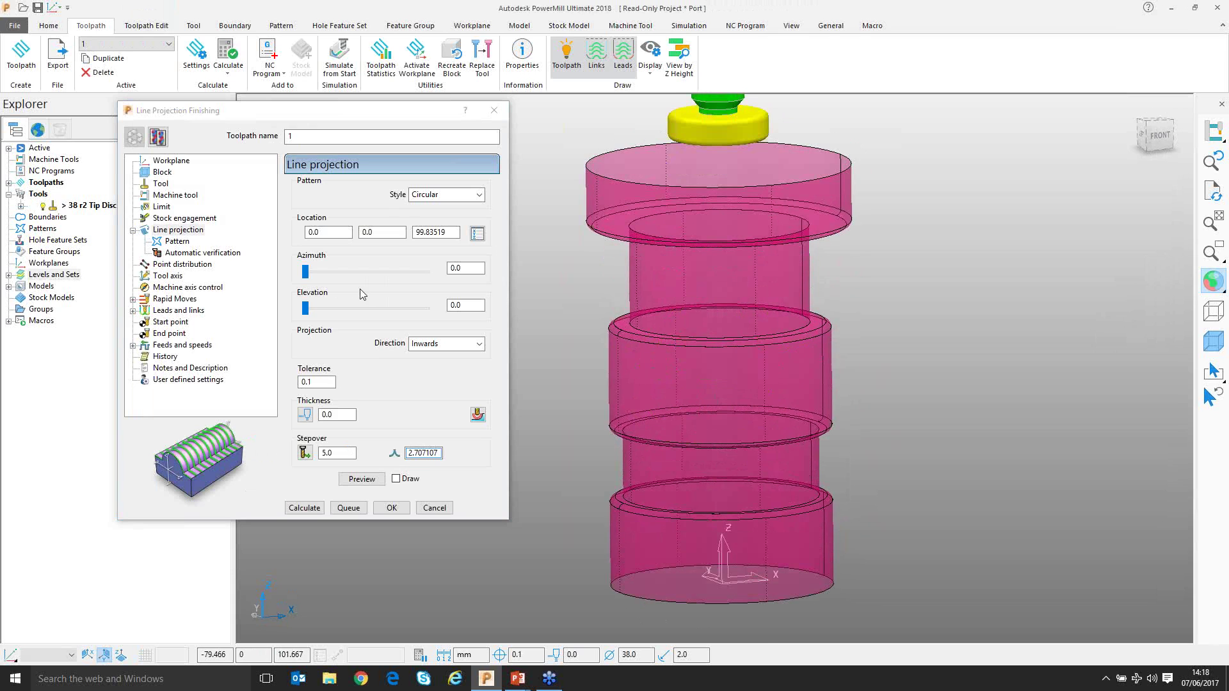
# - Set the circular pattern's azimuth end angle to 360 and preview it around the whole port
pyautogui.click(176, 242)
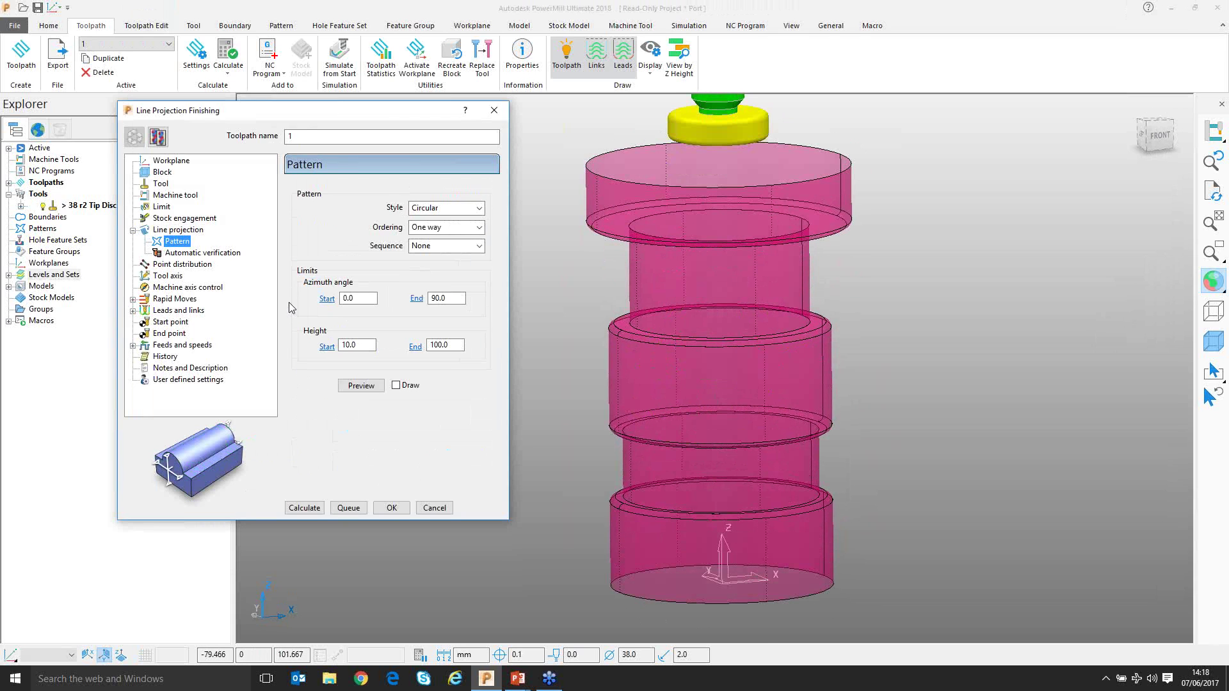
pyautogui.scroll(2, 636, 430)
pyautogui.click(326, 301)
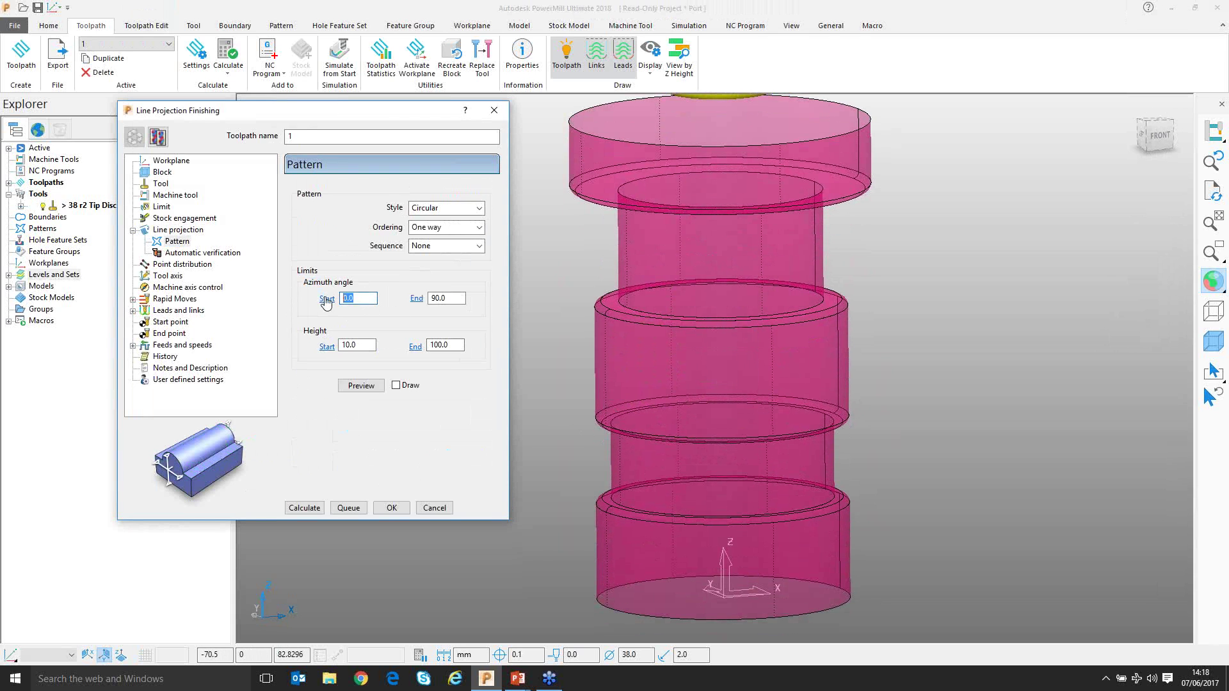
pyautogui.click(417, 301)
pyautogui.write('360')
pyautogui.click(361, 385)
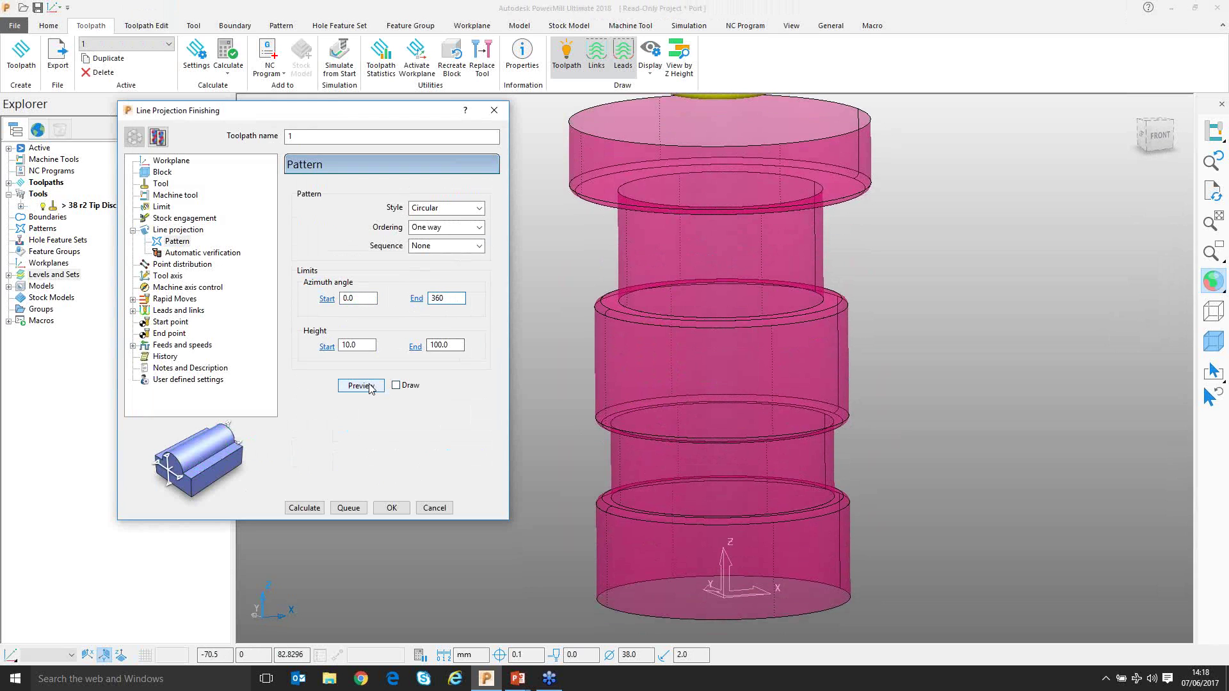
pyautogui.scroll(-3, 753, 410)
pyautogui.moveTo(754, 410); pyautogui.dragTo(986, 387, button='middle')
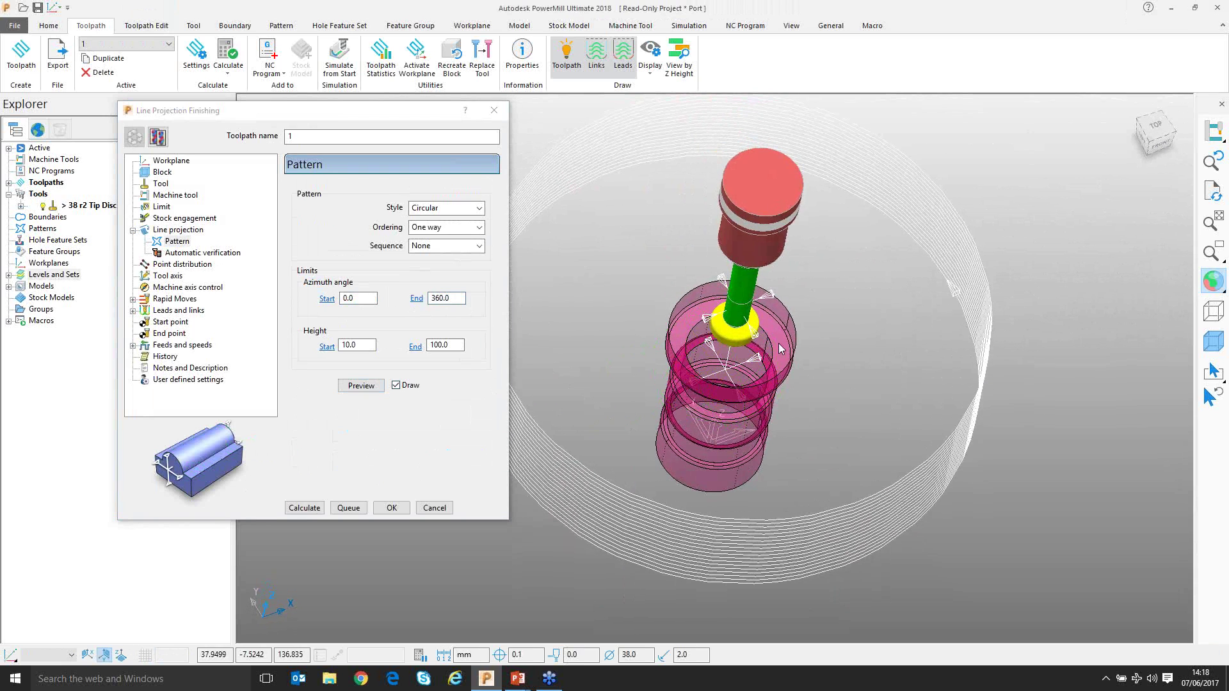
pyautogui.scroll(-2, 891, 339)
pyautogui.moveTo(891, 339); pyautogui.dragTo(919, 316, button='middle')
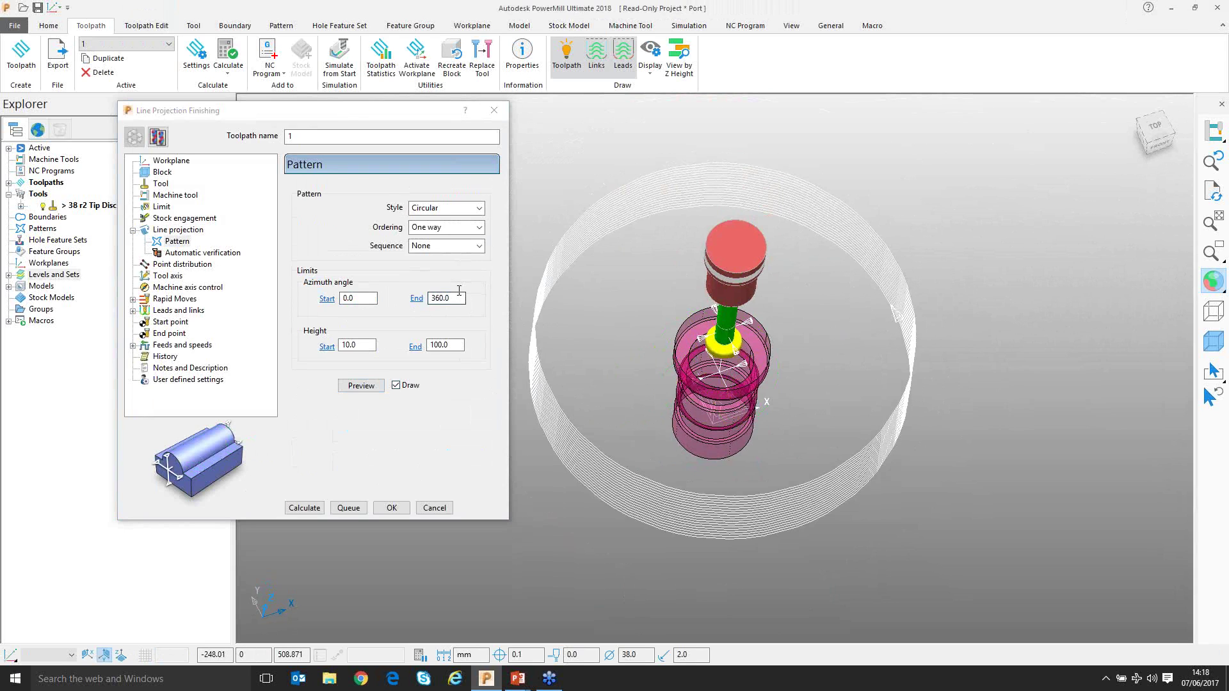
# - Shift the pattern's azimuth limits to a start of 180 and an end of 540, and preview the pattern again
pyautogui.click(346, 297)
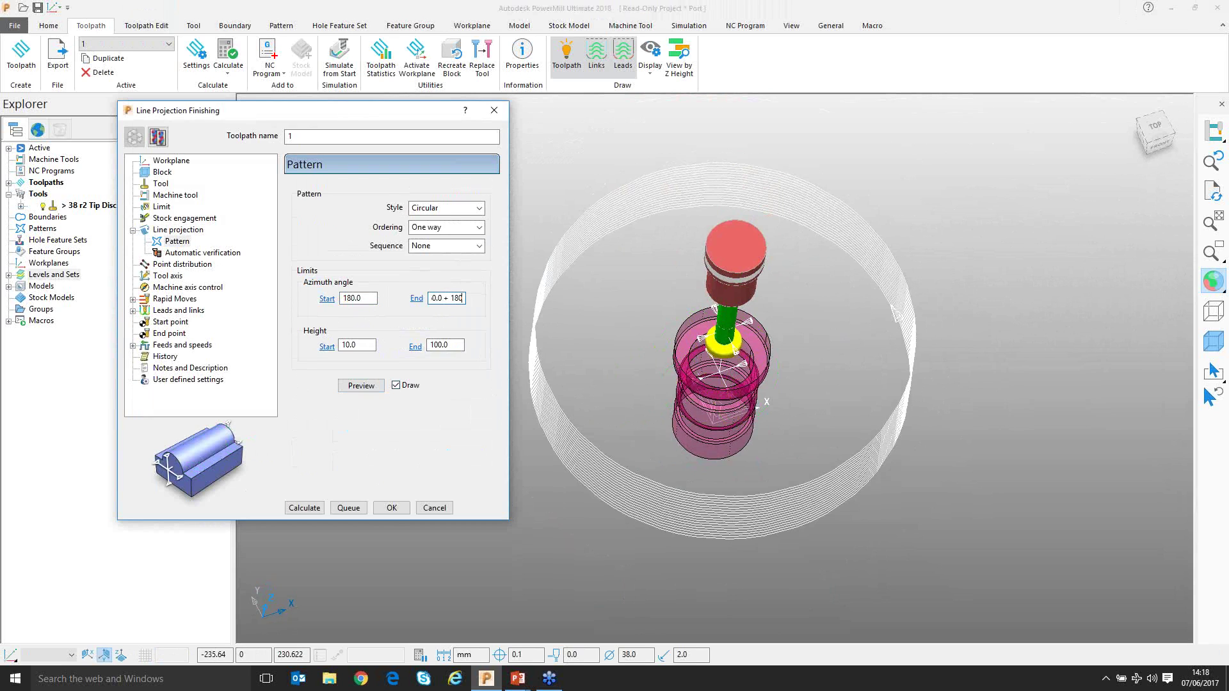
pyautogui.click(369, 346)
pyautogui.moveTo(802, 347); pyautogui.dragTo(786, 317, button='middle')
pyautogui.scroll(2, 553, 321)
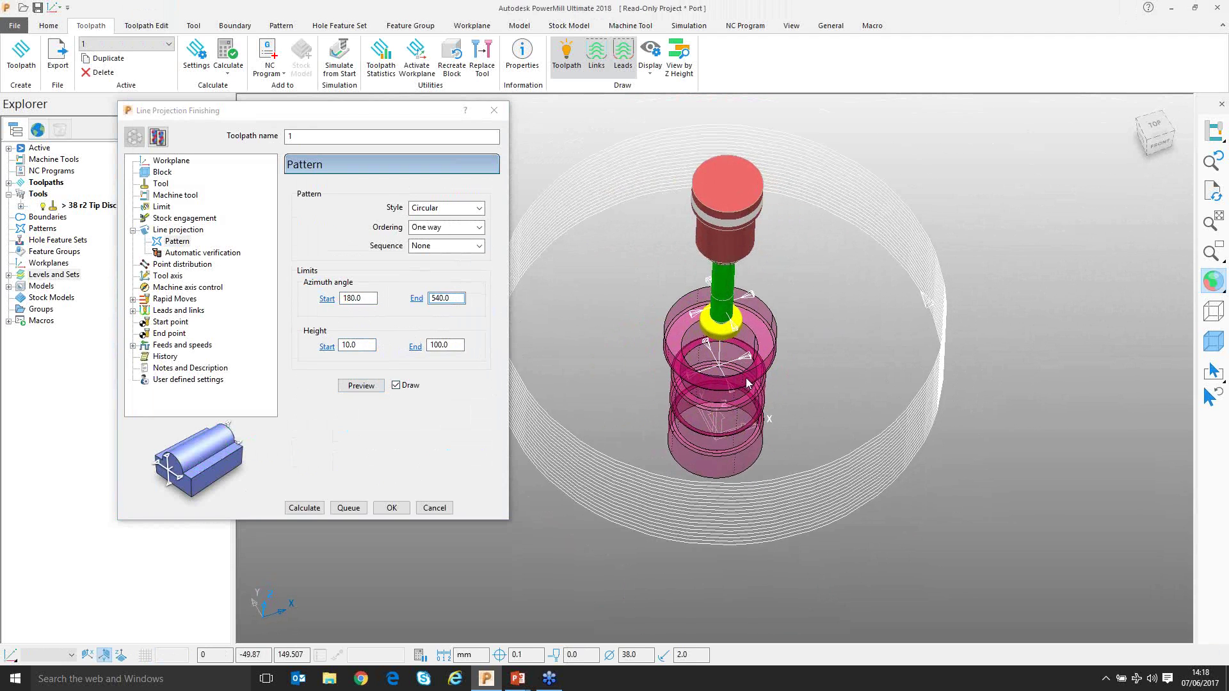
pyautogui.click(359, 386)
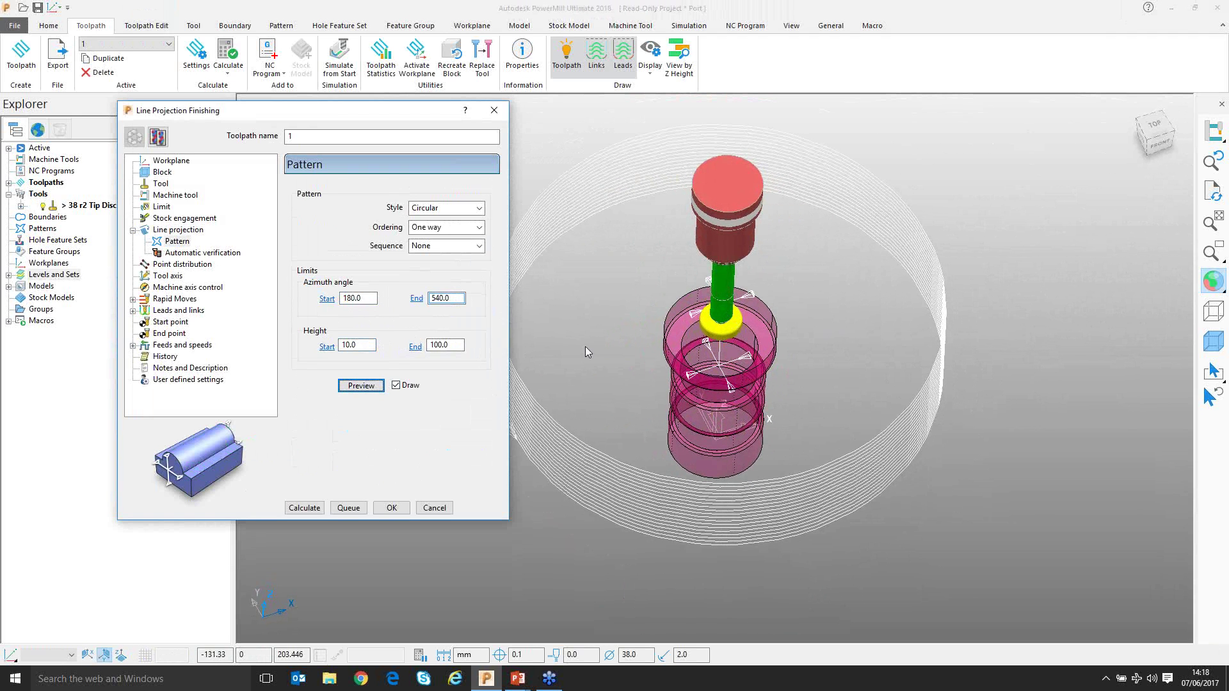
pyautogui.keyDown('shift'); pyautogui.moveTo(585, 353); pyautogui.dragTo(654, 339, button='middle'); pyautogui.keyUp('shift')
pyautogui.scroll(3, 608, 413)
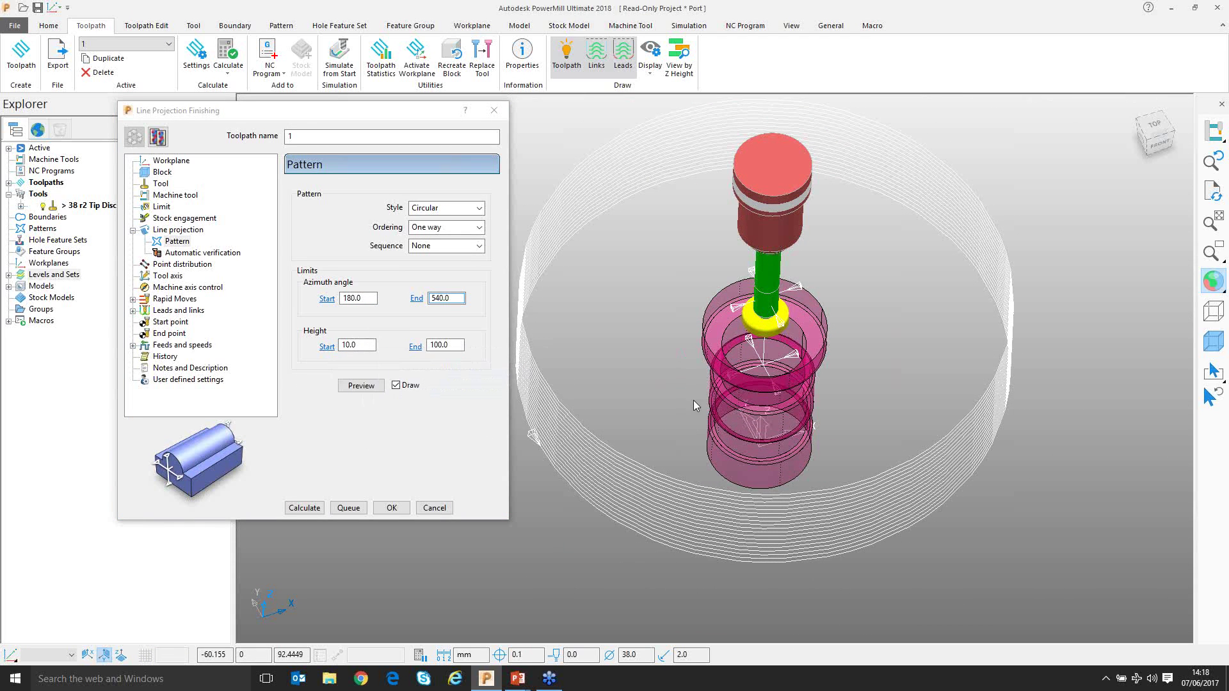
# - Set the pattern's start height to 0 and take its end height from the Z distance across the wide middle section
pyautogui.click(370, 346)
pyautogui.write('0')
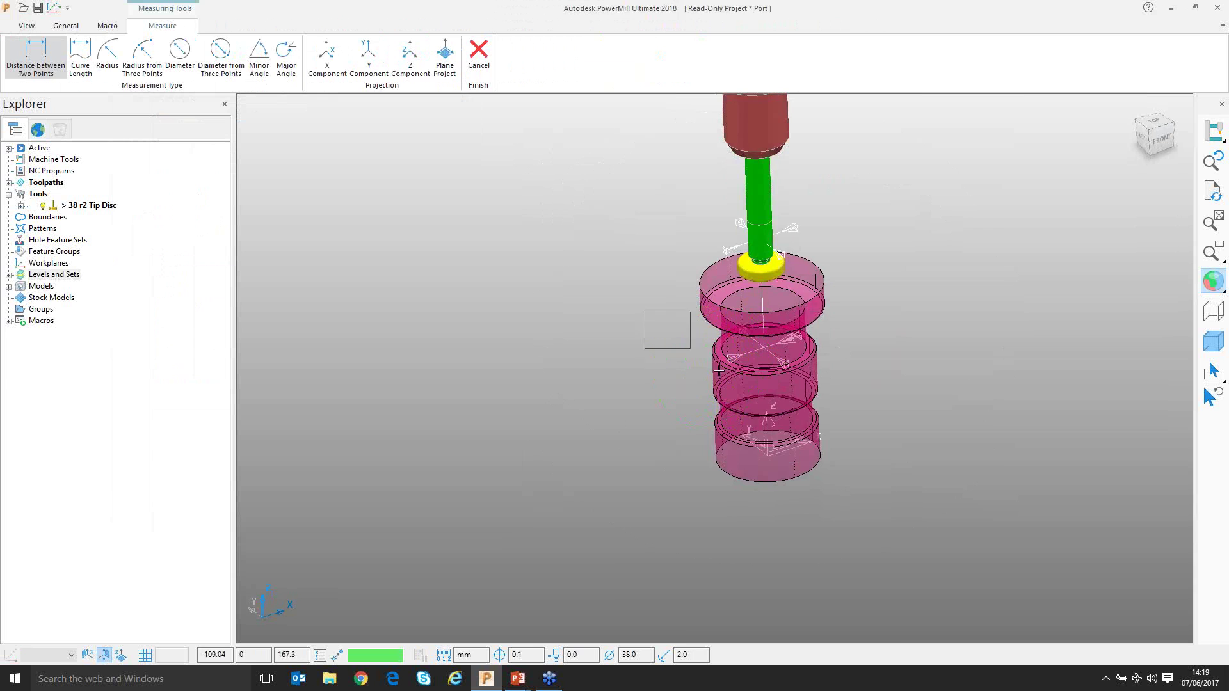
pyautogui.scroll(5, 756, 358)
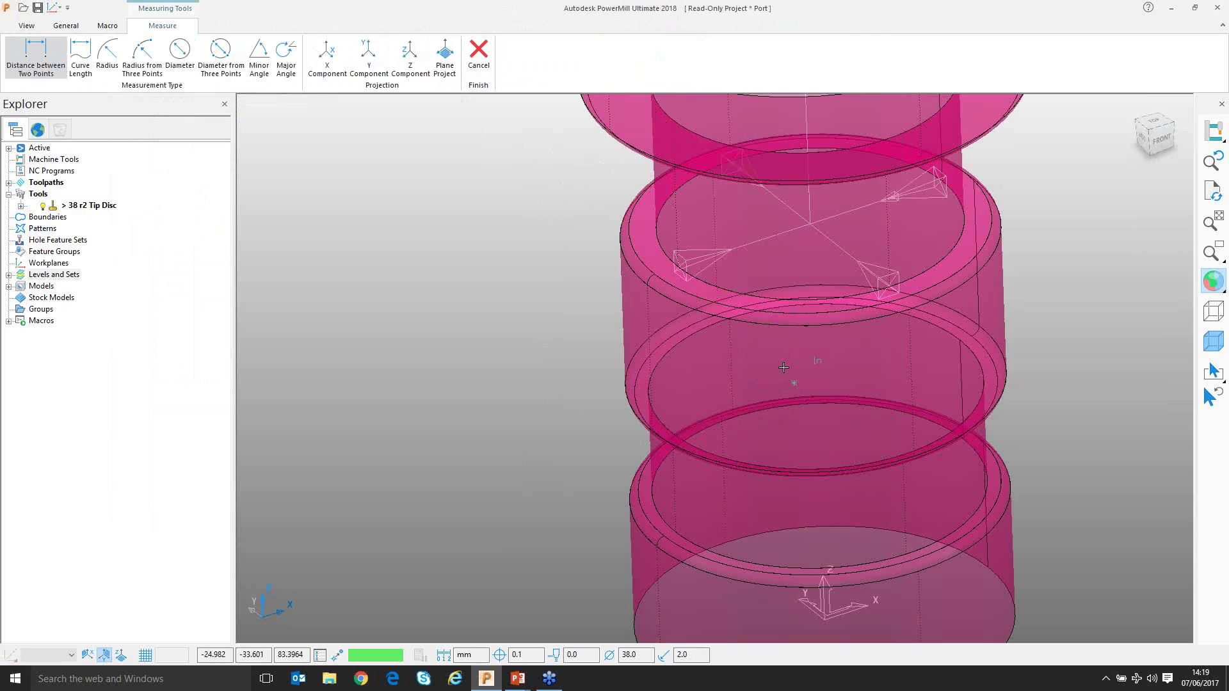
pyautogui.click(409, 57)
pyautogui.click(665, 255)
pyautogui.moveTo(678, 388); pyautogui.dragTo(681, 256, button='middle')
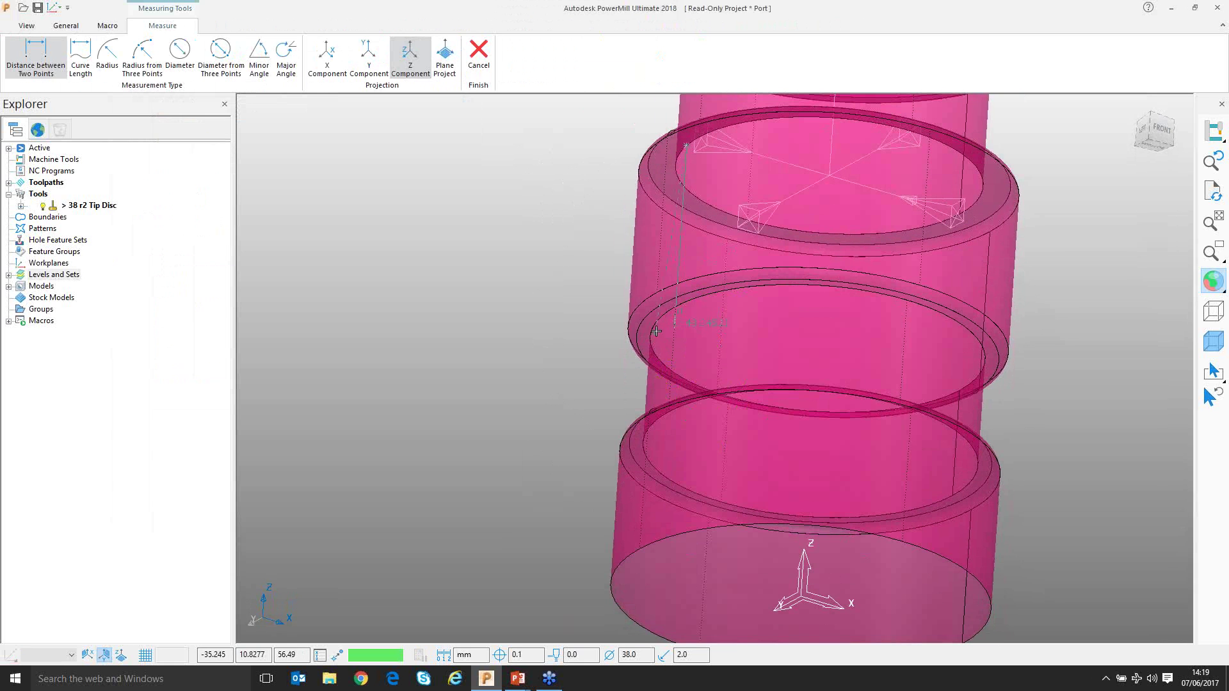
pyautogui.scroll(5, 640, 332)
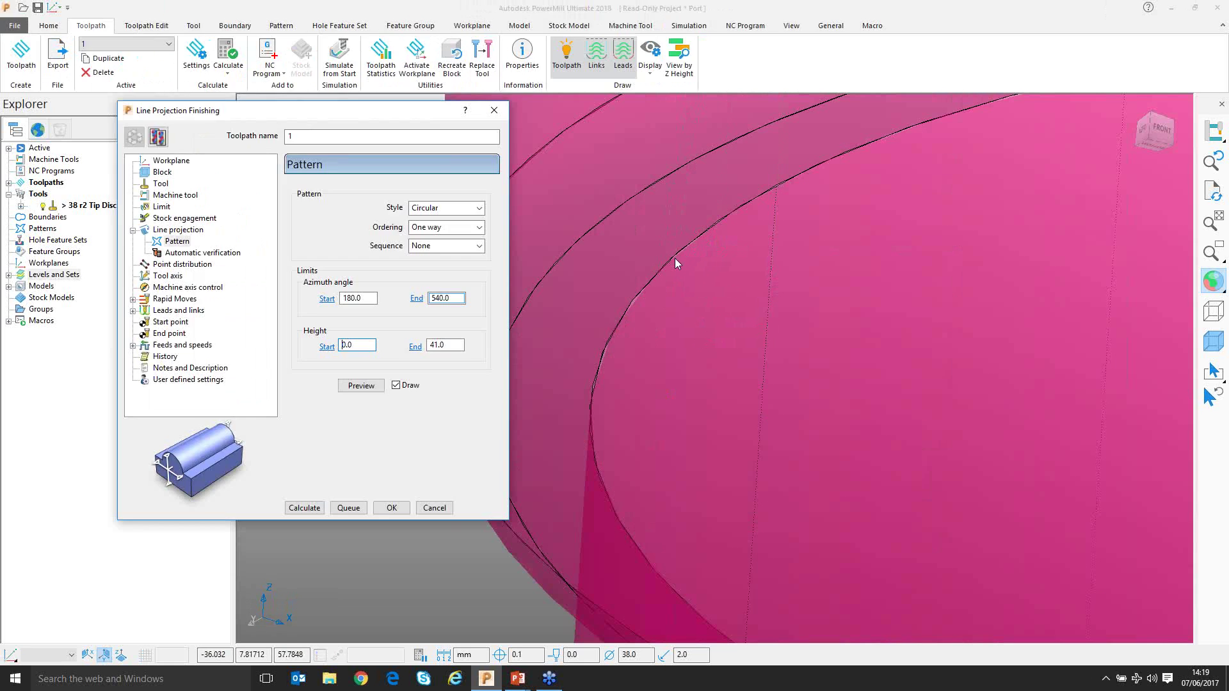
# - Set the pattern's end height to -41 and preview the passes against the port from the front
pyautogui.scroll(-10, 716, 302)
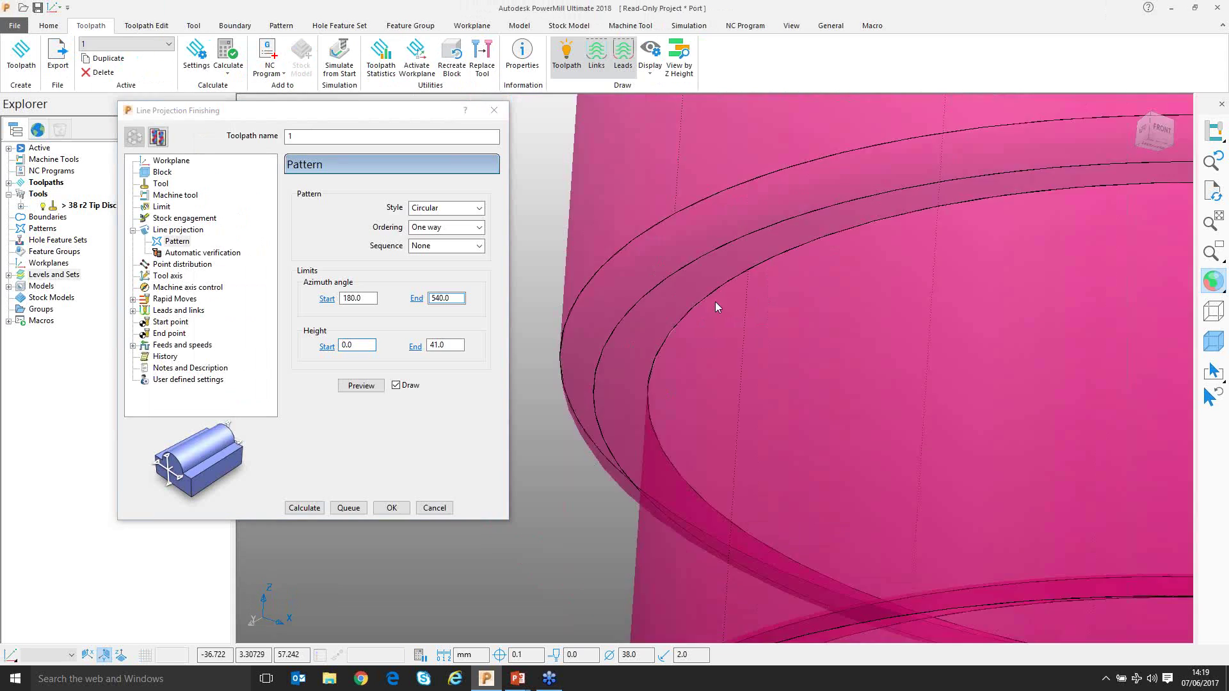
pyautogui.moveTo(704, 484); pyautogui.dragTo(641, 444, button='middle')
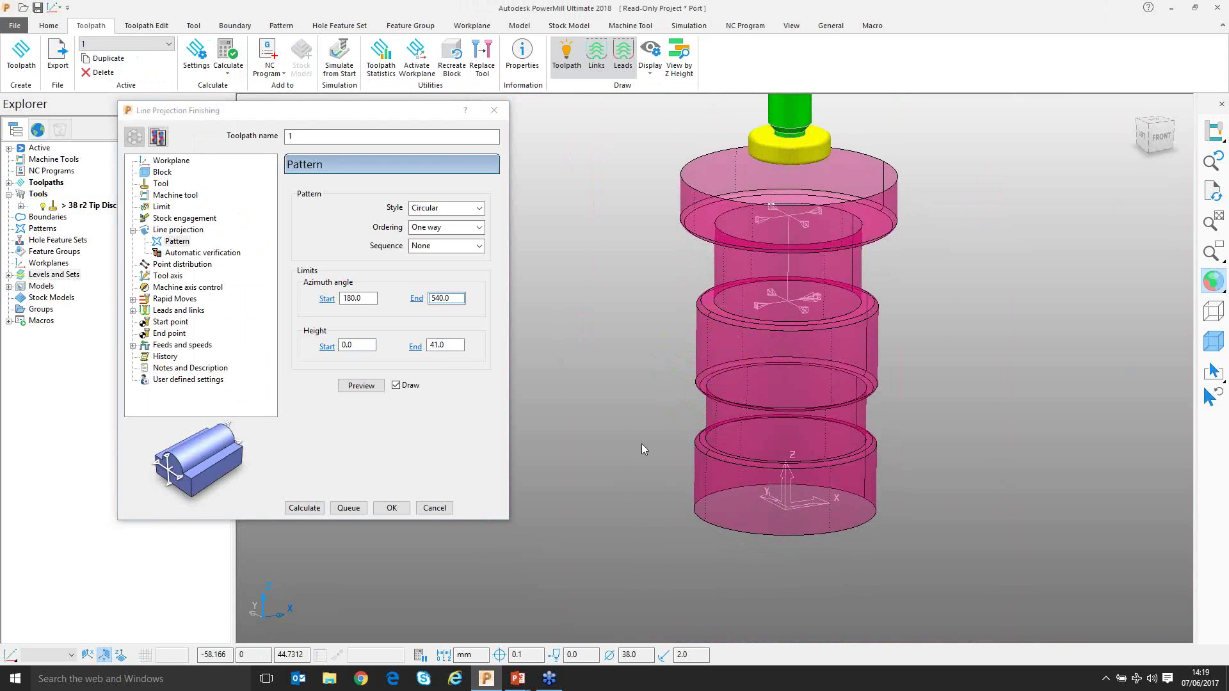
pyautogui.click(431, 345)
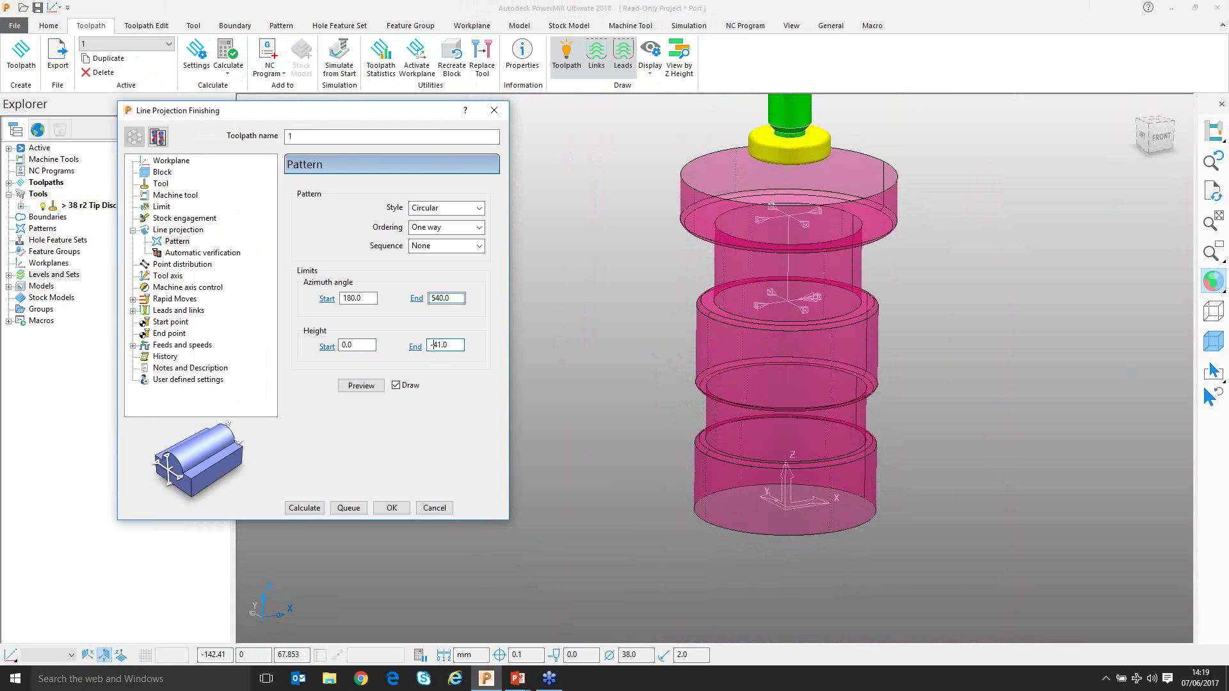
pyautogui.click(375, 387)
pyautogui.moveTo(710, 461); pyautogui.dragTo(694, 433, button='middle')
pyautogui.hotkey('ctrl', '2')
pyautogui.keyDown('shift'); pyautogui.moveTo(657, 532); pyautogui.dragTo(665, 433, button='middle'); pyautogui.keyUp('shift')
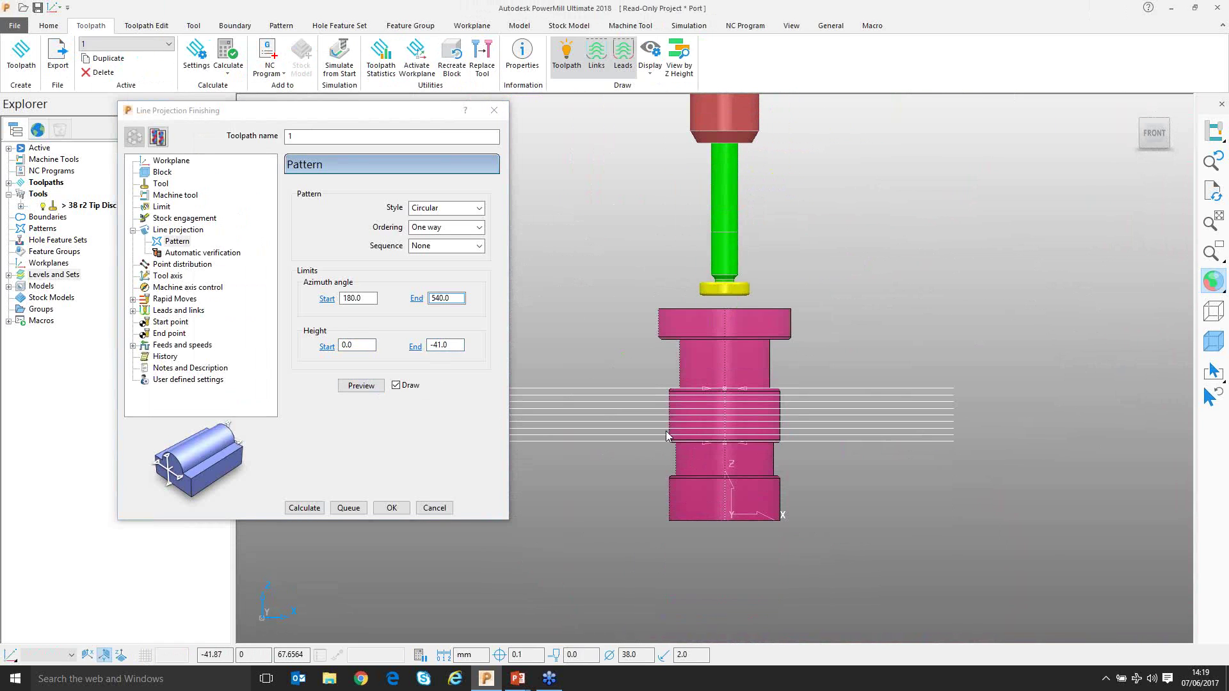
# - Review the tool axis setting, change the projection direction to Outwards, and calculate the line projection toolpath
pyautogui.click(160, 276)
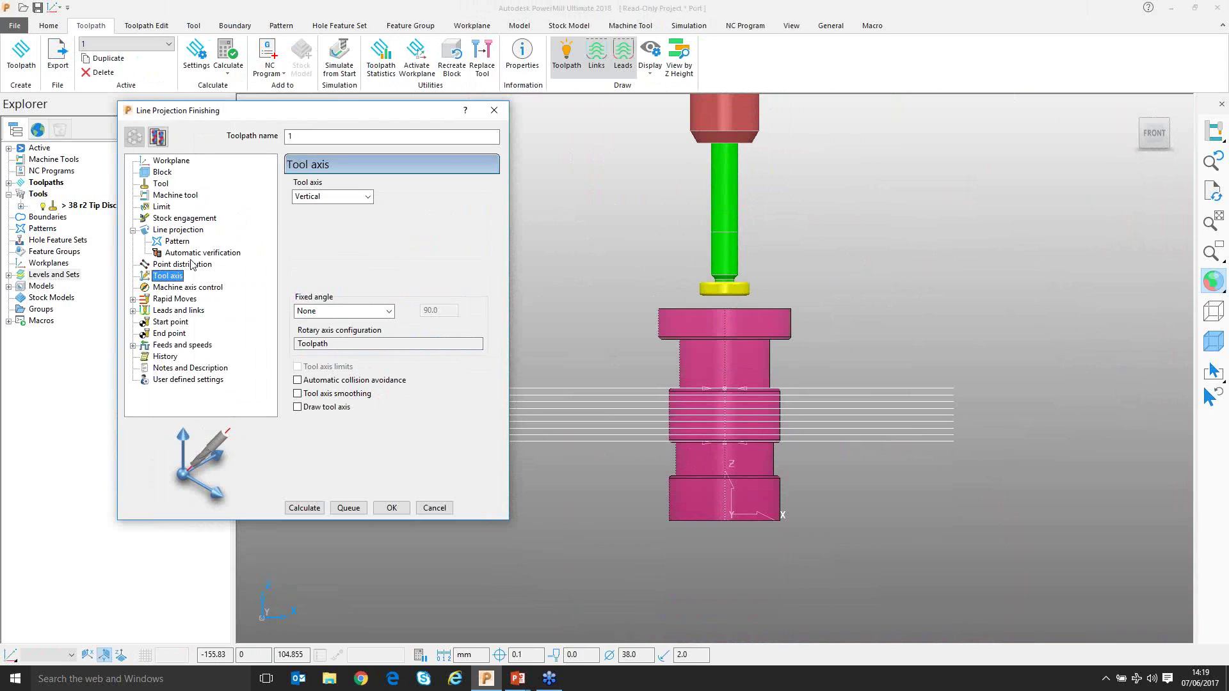
pyautogui.click(157, 231)
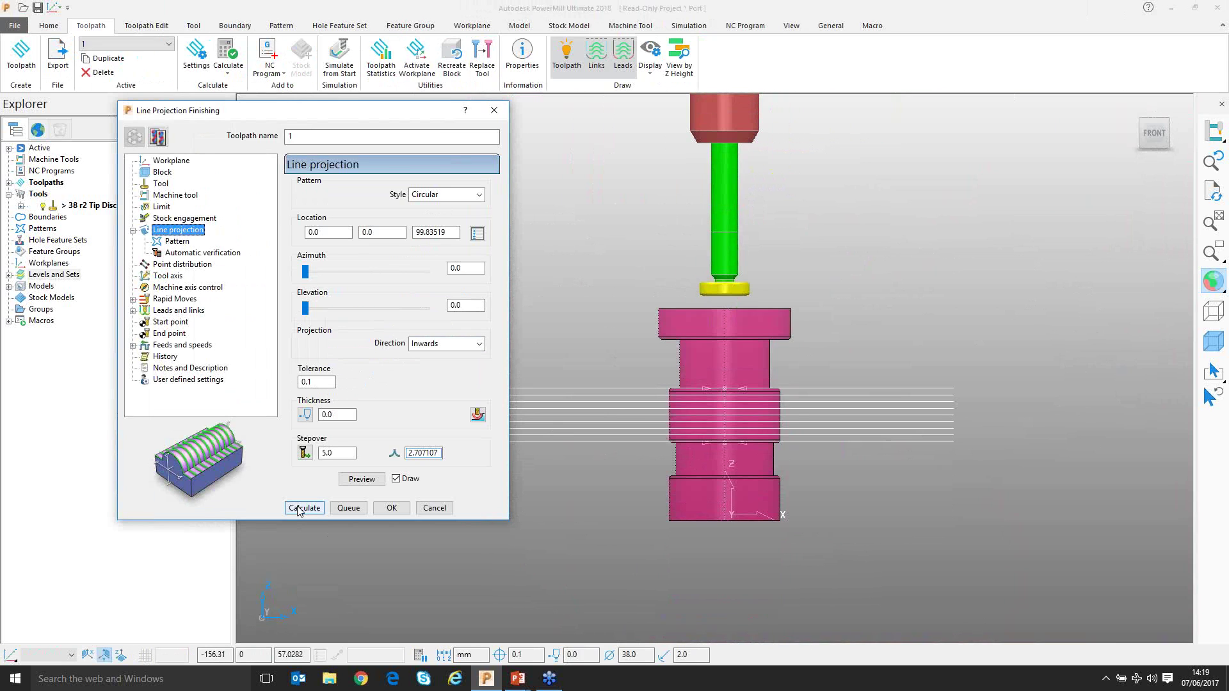
pyautogui.moveTo(544, 499); pyautogui.dragTo(721, 322, button='middle')
pyautogui.scroll(5, 796, 472)
pyautogui.scroll(1, 796, 472)
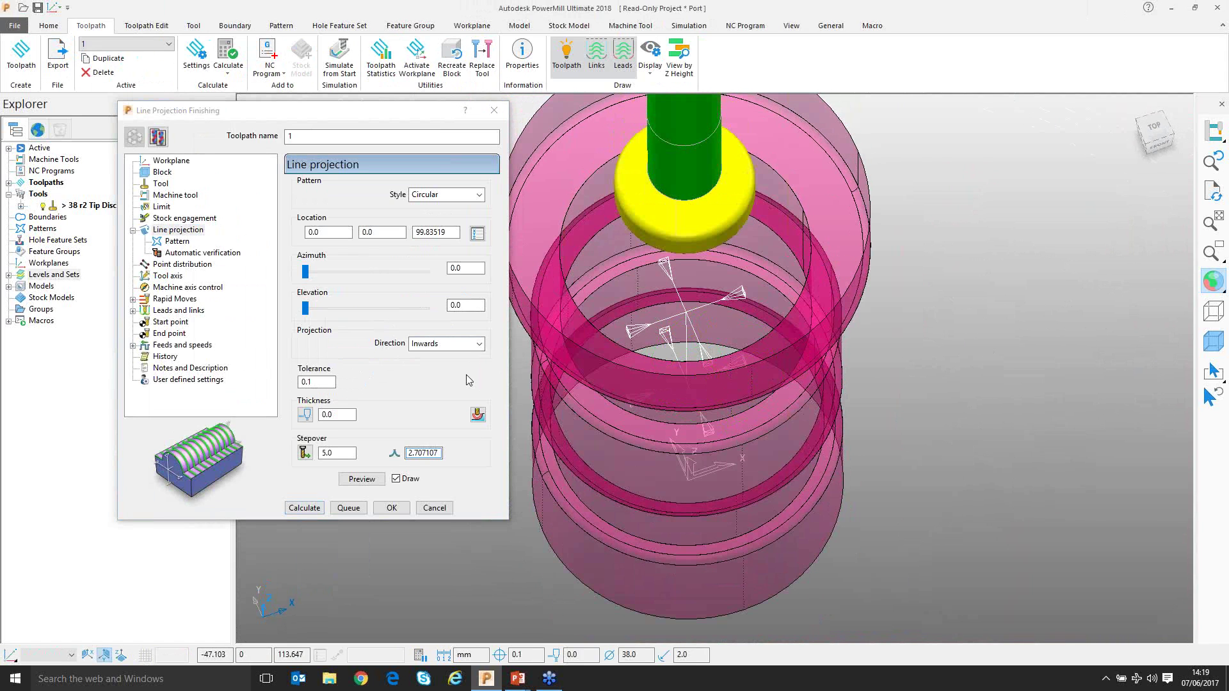
pyautogui.click(448, 344)
pyautogui.click(453, 366)
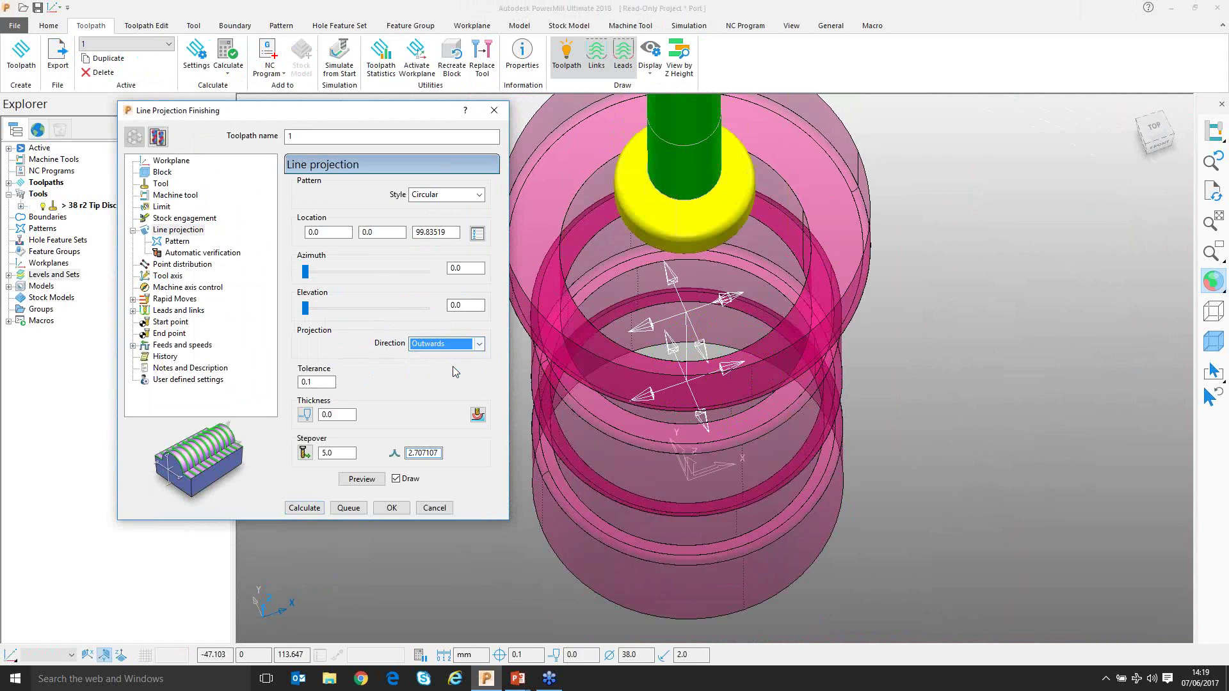
pyautogui.click(176, 242)
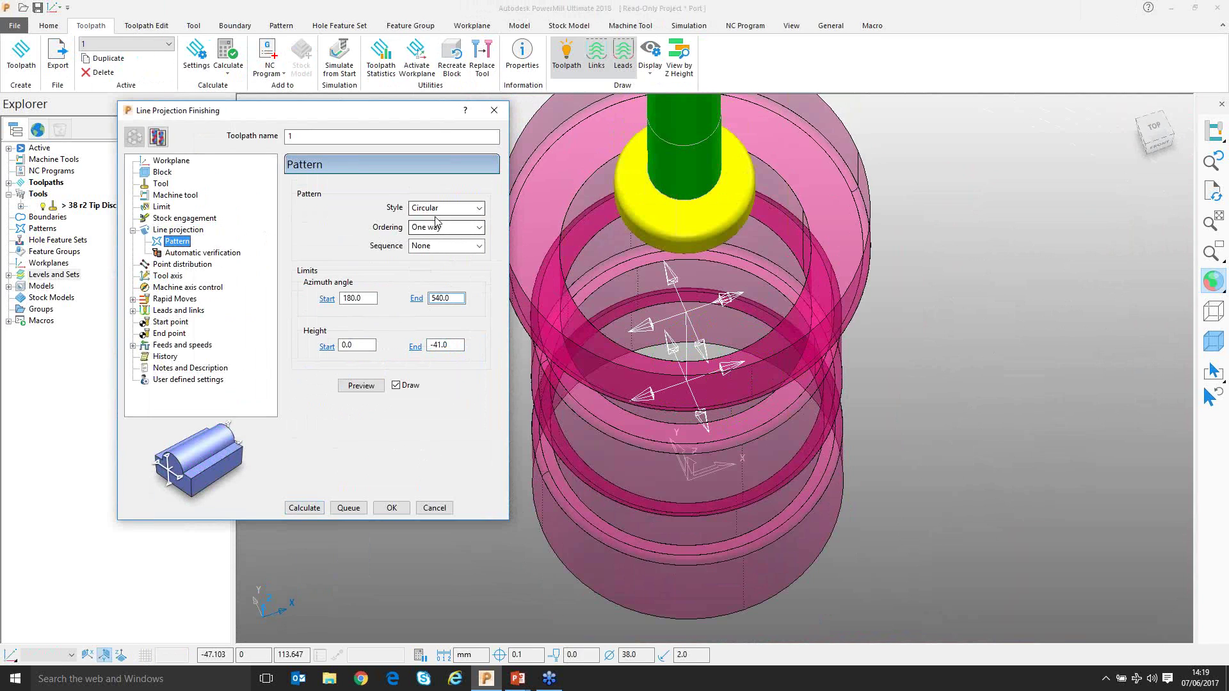
pyautogui.click(298, 510)
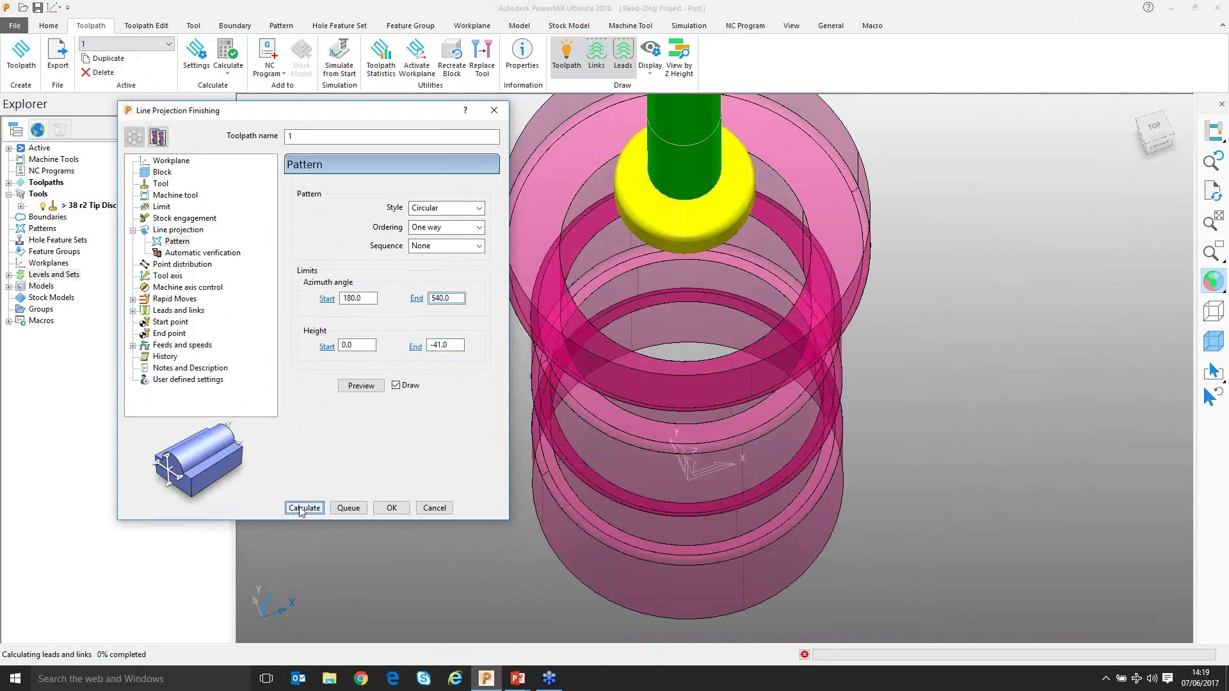
# - Simulate the calculated toolpath from its uppermost pass to inspect the disc tool's position at the middle section's upper edge
pyautogui.moveTo(723, 463); pyautogui.dragTo(682, 387, button='middle')
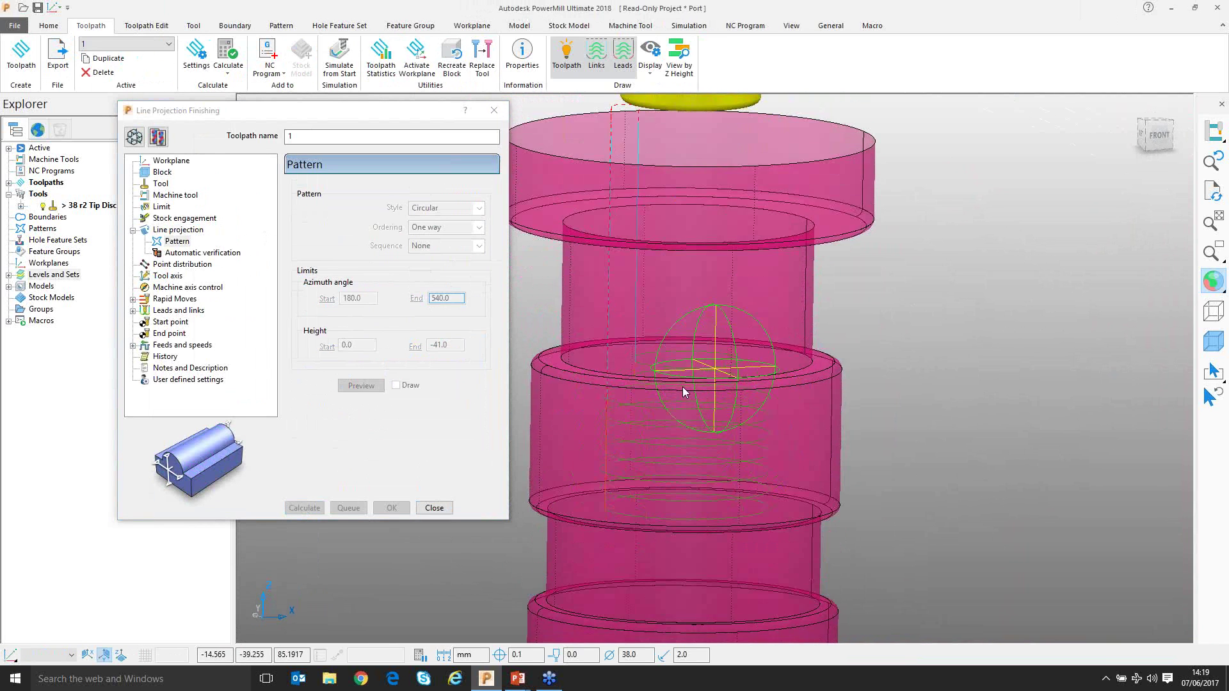
pyautogui.hotkey('ctrl', '1')
pyautogui.hotkey('ctrl', '2')
pyautogui.scroll(5, 687, 509)
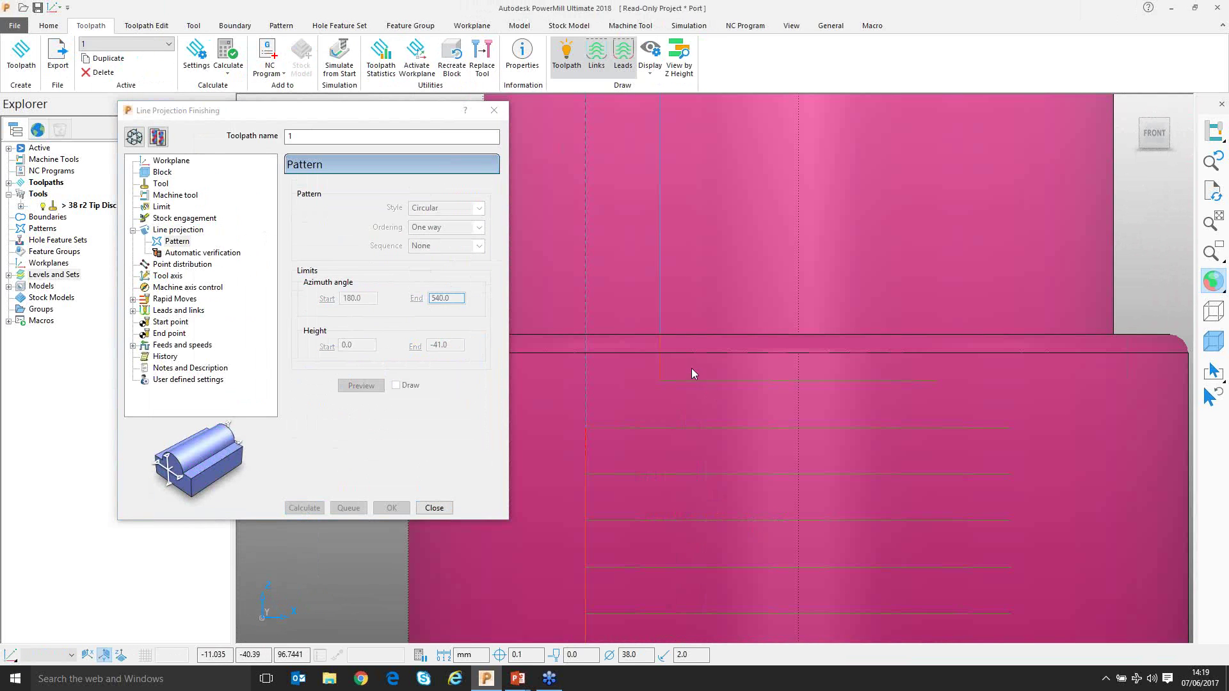
pyautogui.rightClick(678, 383)
pyautogui.click(711, 435)
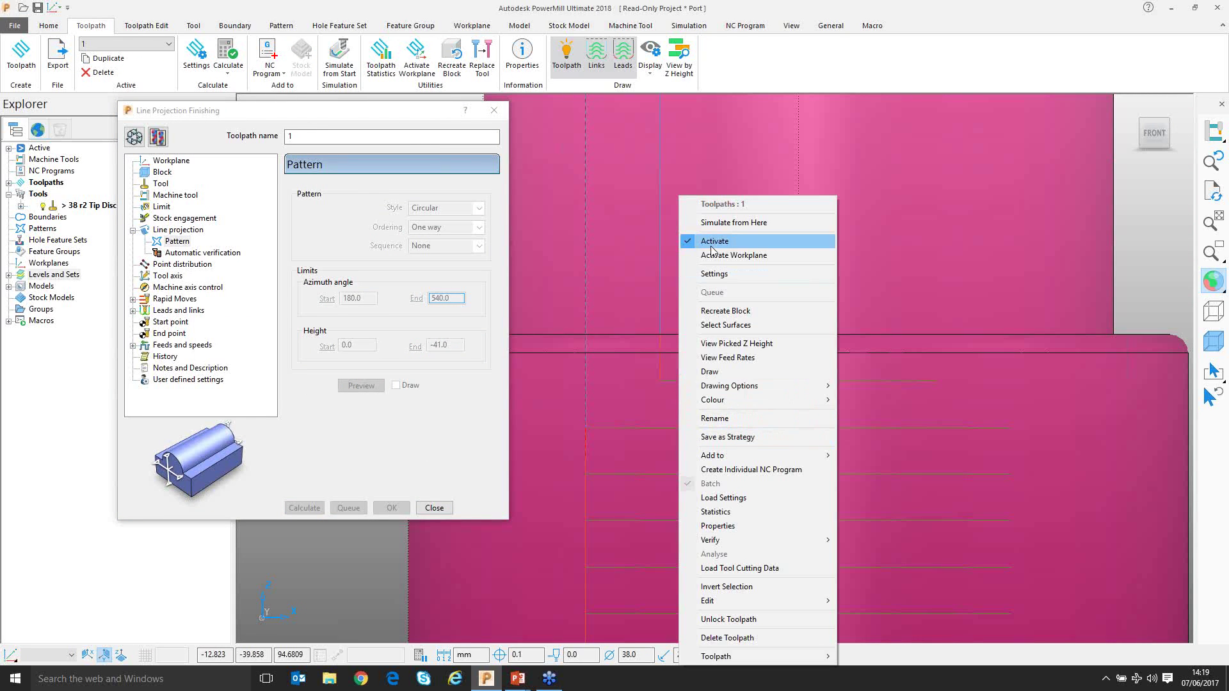
pyautogui.click(715, 224)
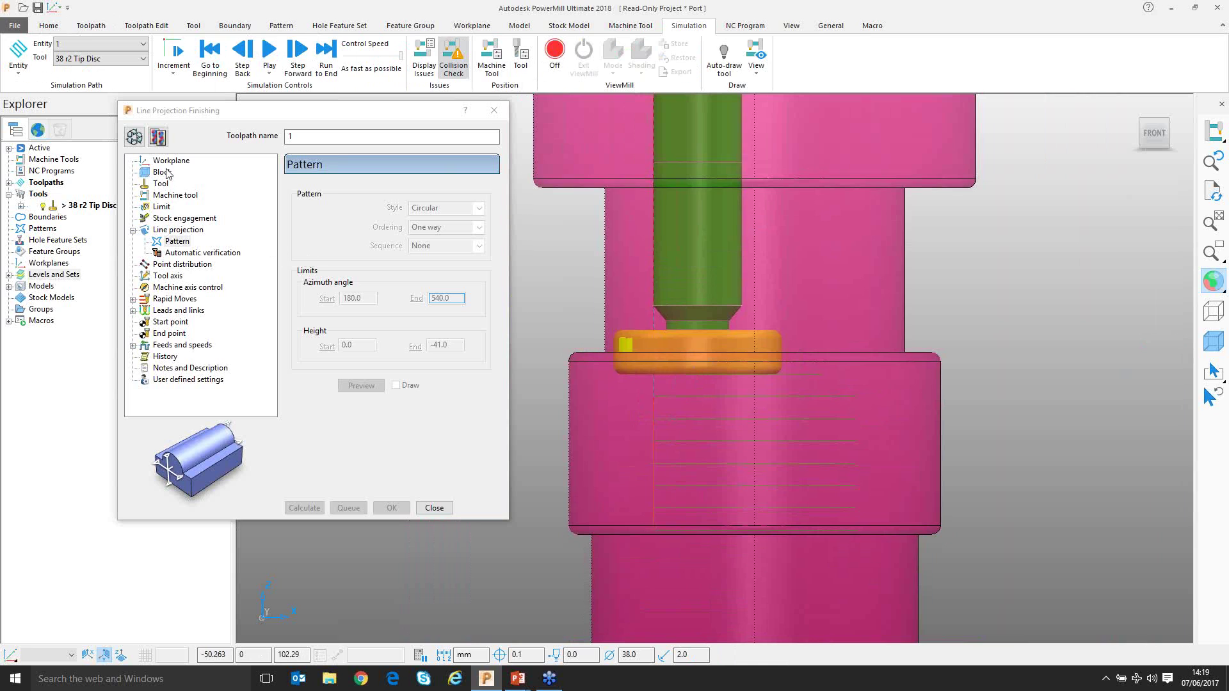
# - Reopen the line projection toolpath for editing and review the geometry of the 38 r2 Tip Disc tool
pyautogui.click(134, 136)
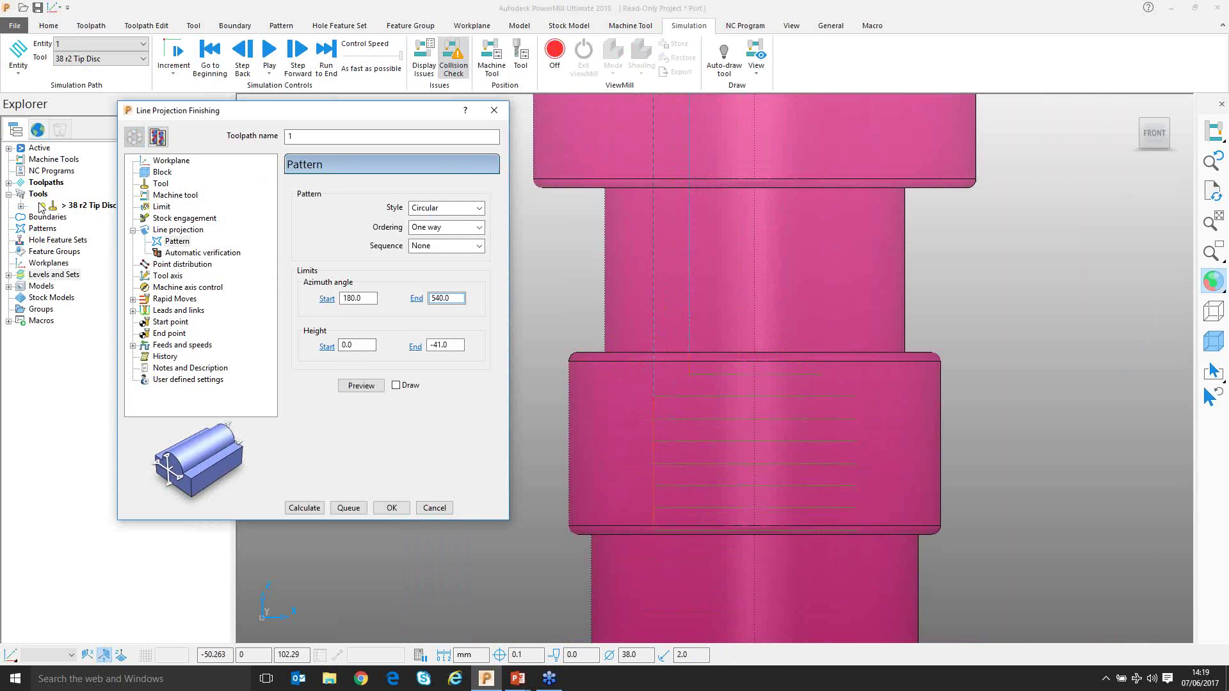
pyautogui.moveTo(46, 210)
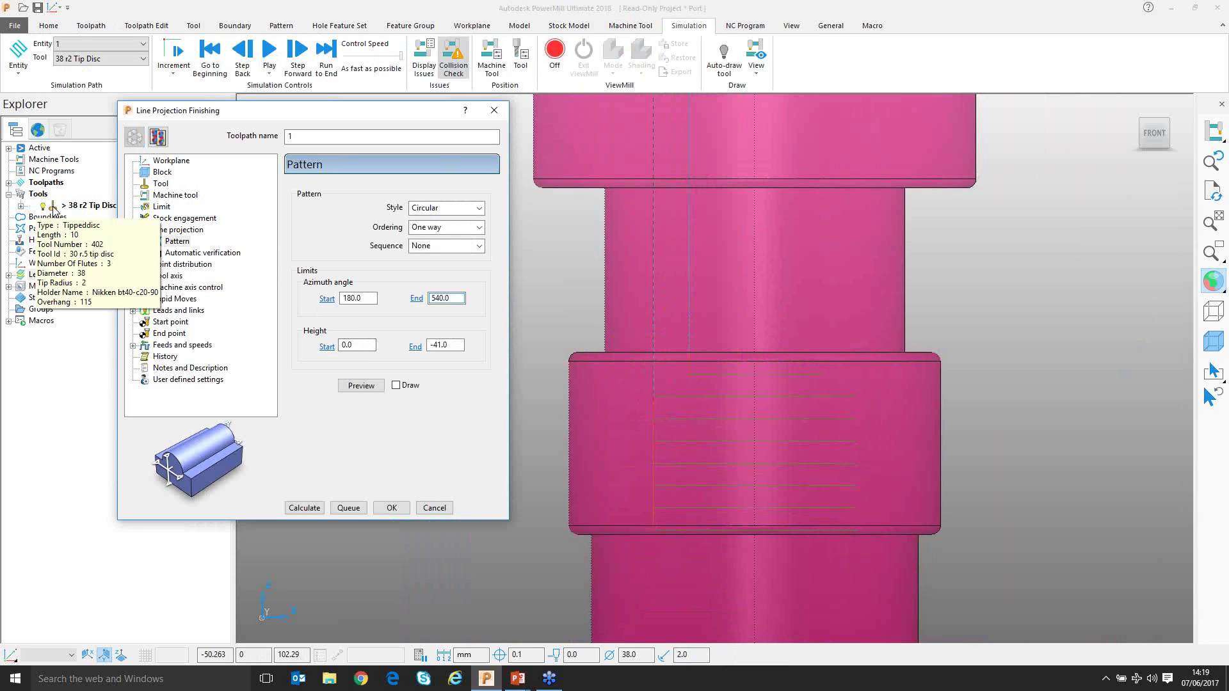
pyautogui.rightClick(54, 211)
pyautogui.click(72, 263)
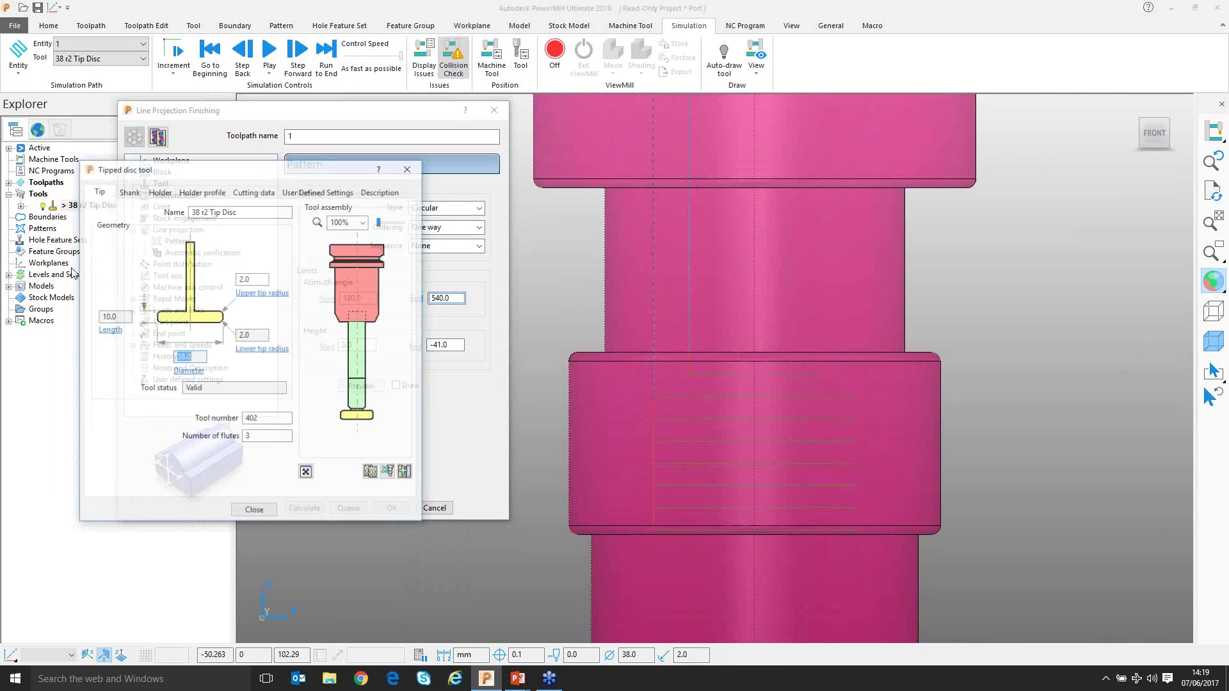
pyautogui.click(409, 168)
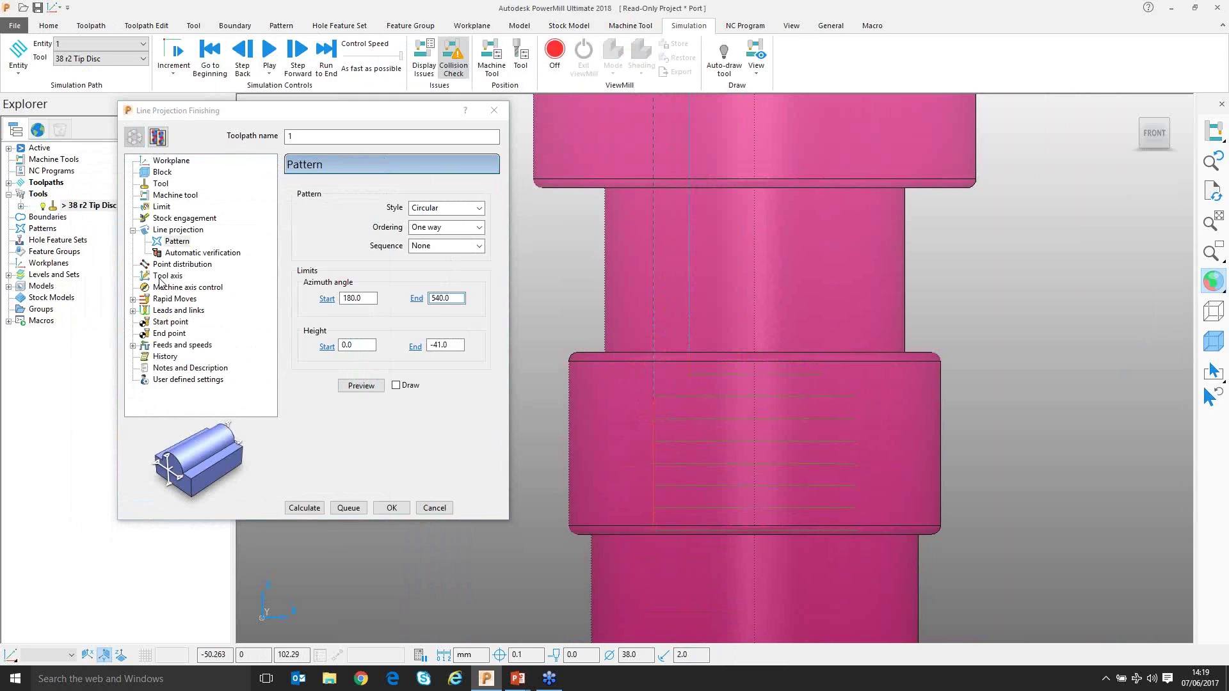
# - Set the pattern's start height to -10, recalculate the toolpath, and inspect the passes inside the wide middle section
pyautogui.click(165, 242)
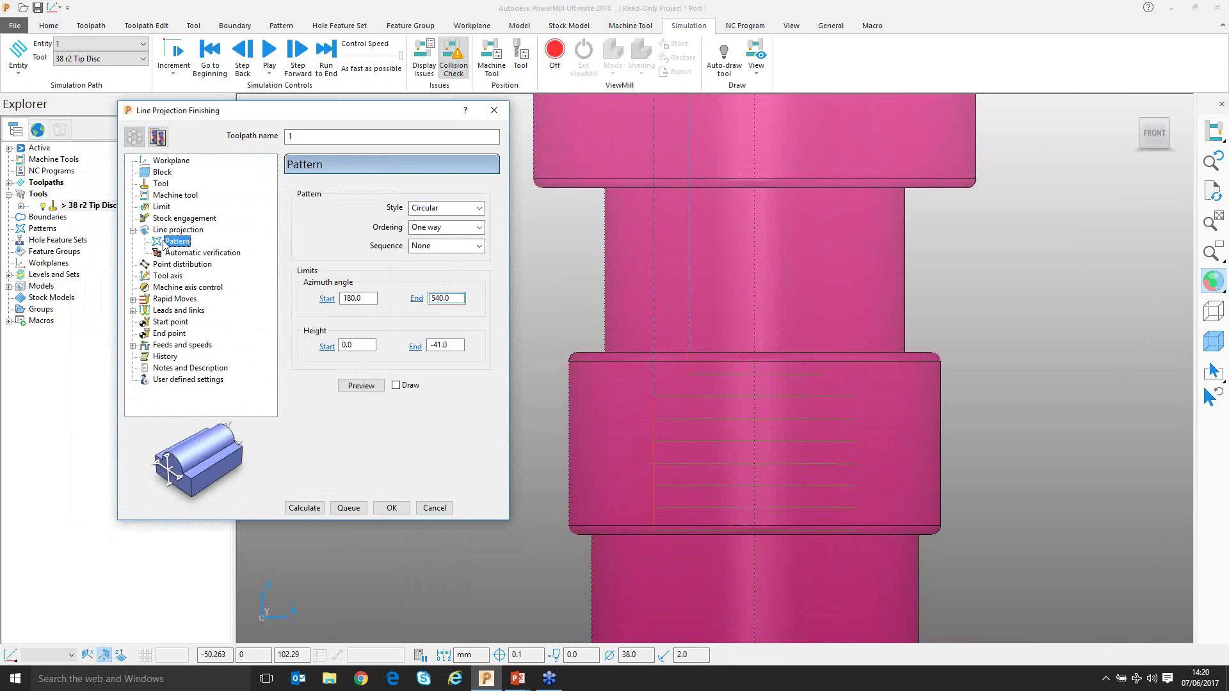
pyautogui.click(353, 347)
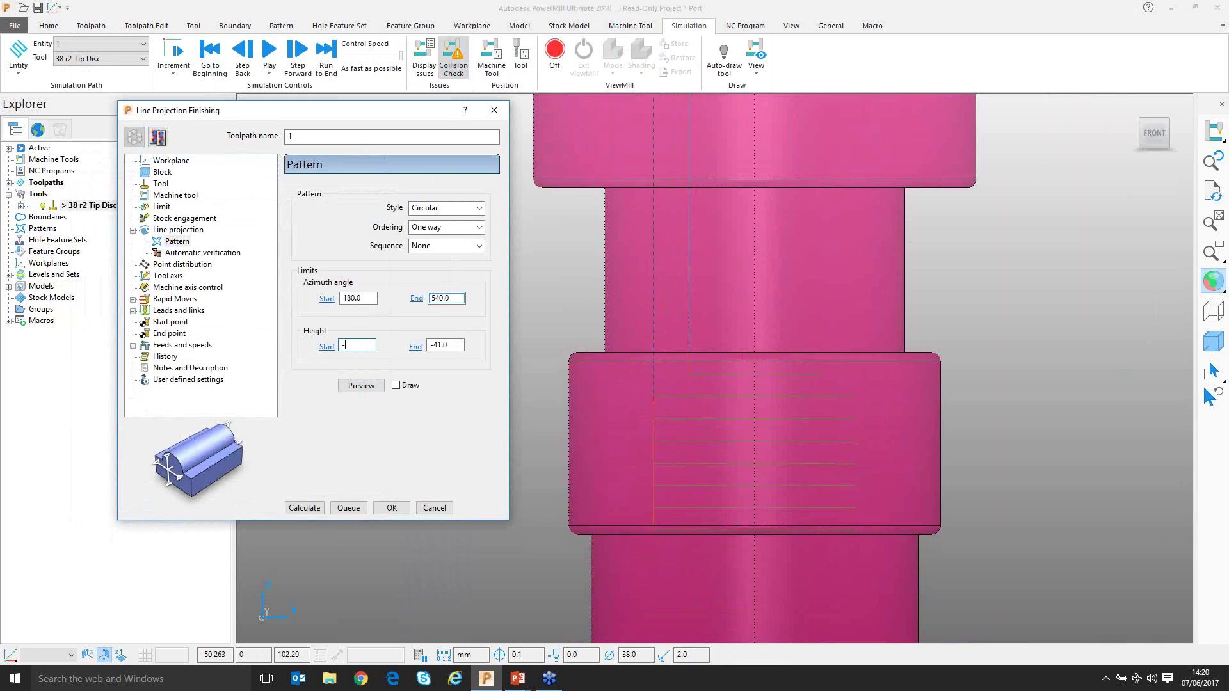
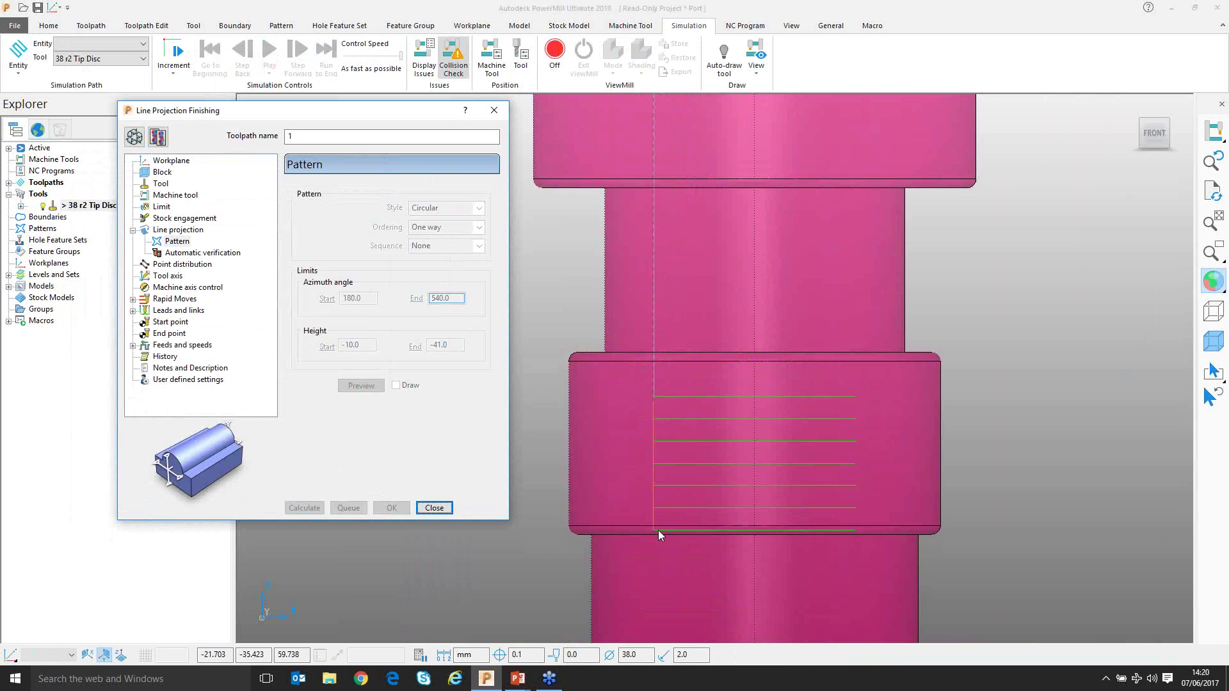
pyautogui.scroll(-3, 715, 368)
pyautogui.moveTo(715, 368); pyautogui.dragTo(649, 366, button='middle')
# - Set the first-choice lead in to Pocket centre, copy it to the lead out, recalculate the toolpath, and inspect the new links
pyautogui.click(133, 136)
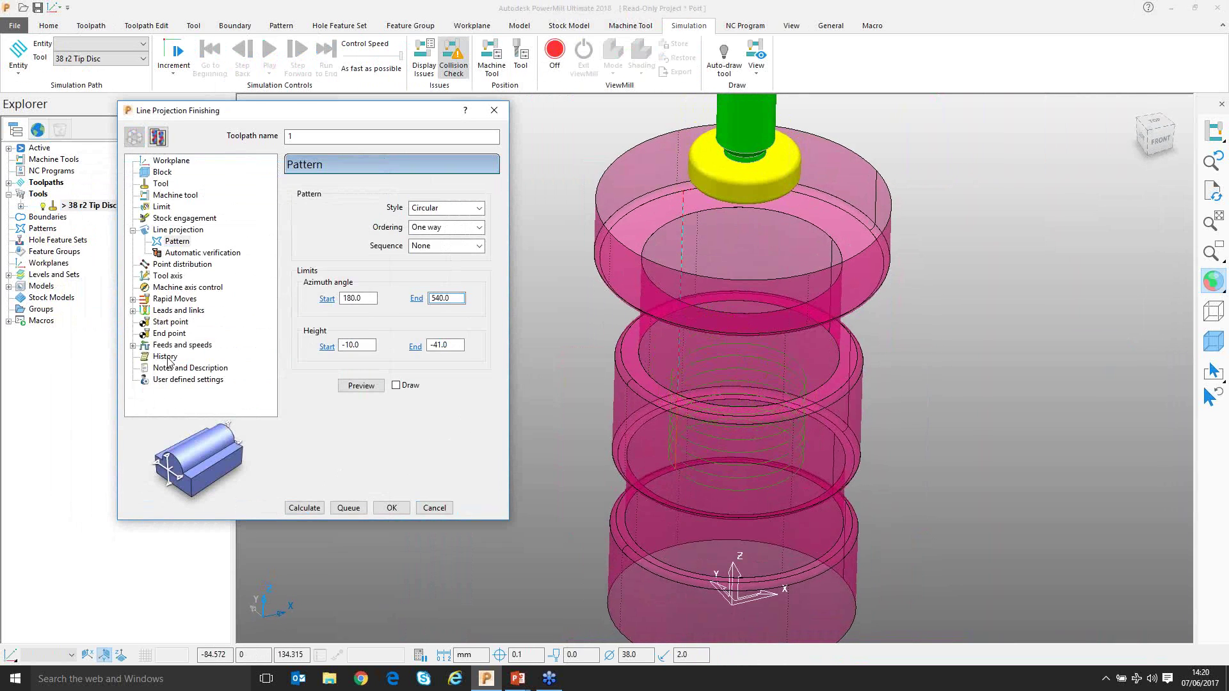
pyautogui.click(136, 312)
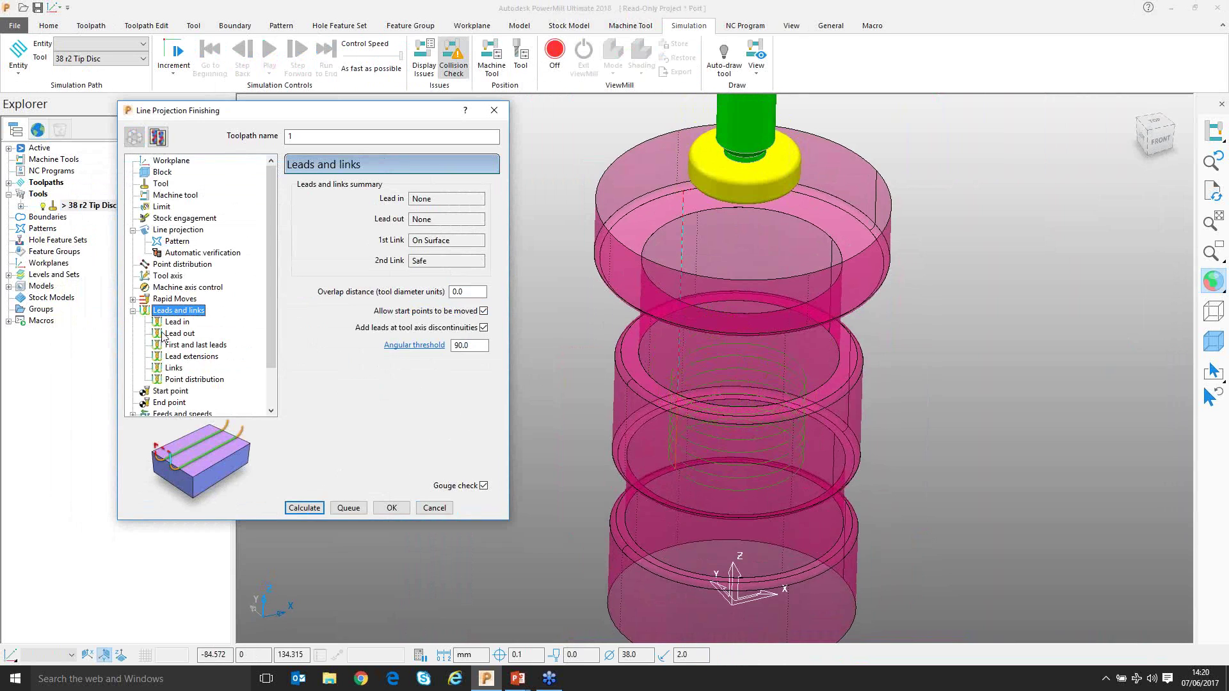
pyautogui.click(167, 322)
pyautogui.click(477, 195)
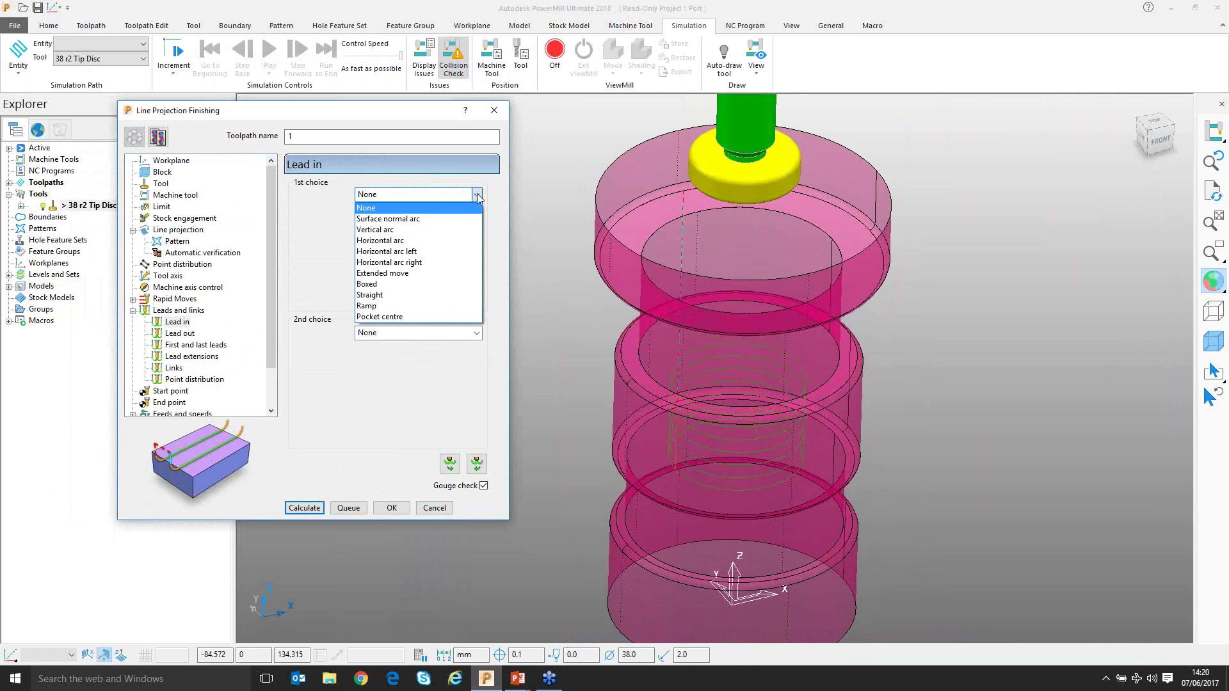
pyautogui.click(410, 317)
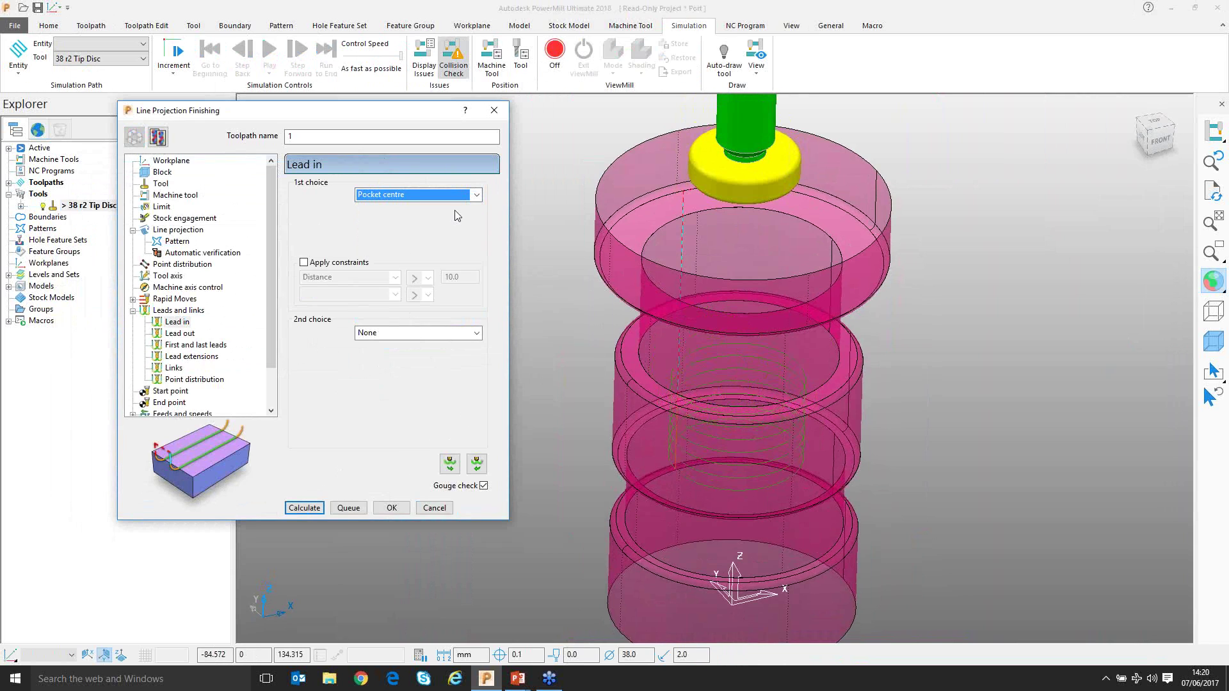
pyautogui.click(449, 469)
pyautogui.click(306, 510)
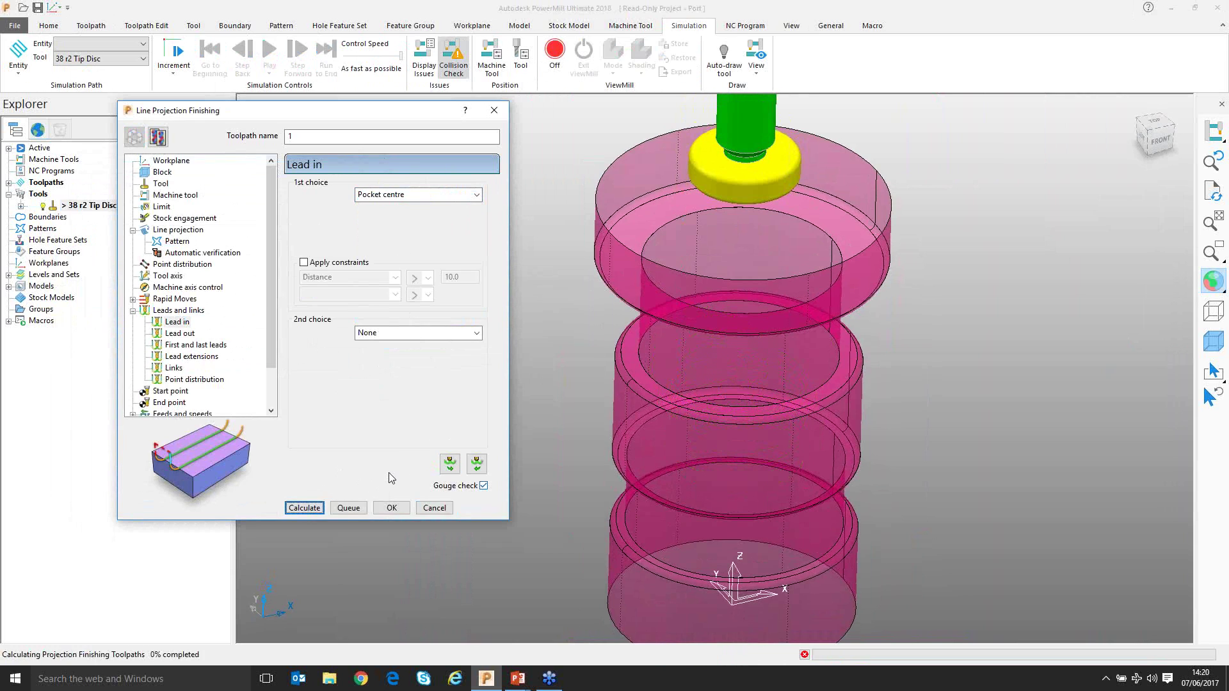
pyautogui.moveTo(678, 403); pyautogui.dragTo(727, 390, button='middle')
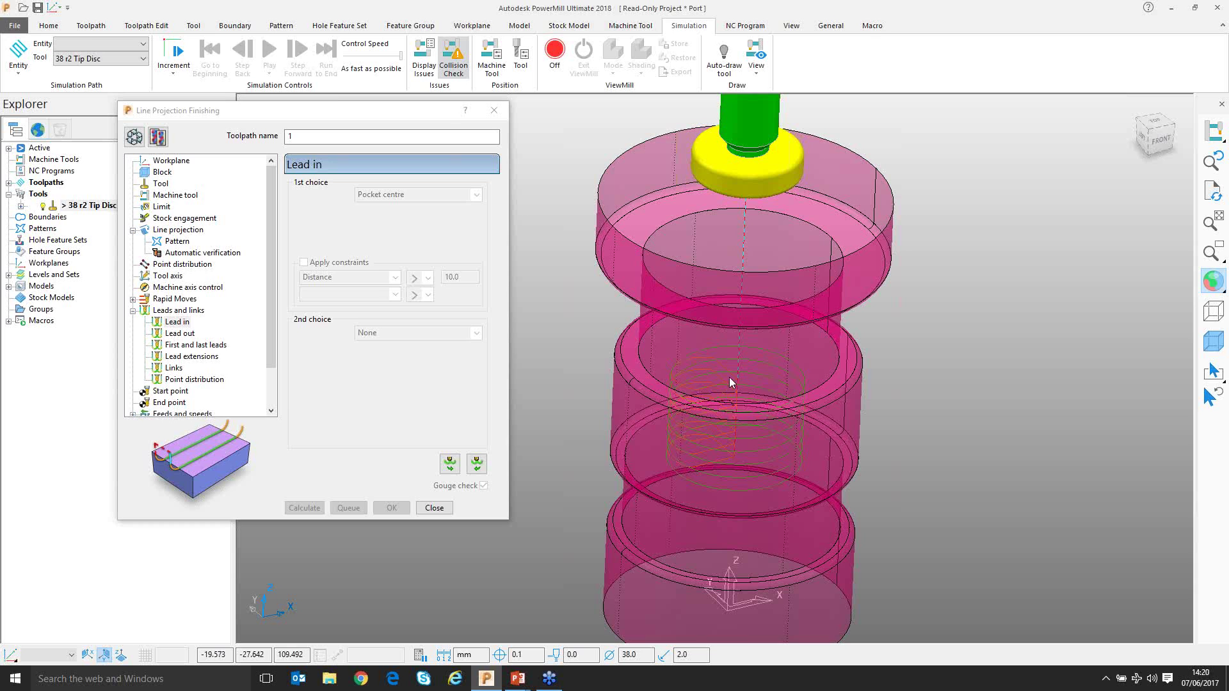
pyautogui.scroll(-1, 729, 381)
pyautogui.moveTo(750, 406); pyautogui.dragTo(758, 290, button='middle')
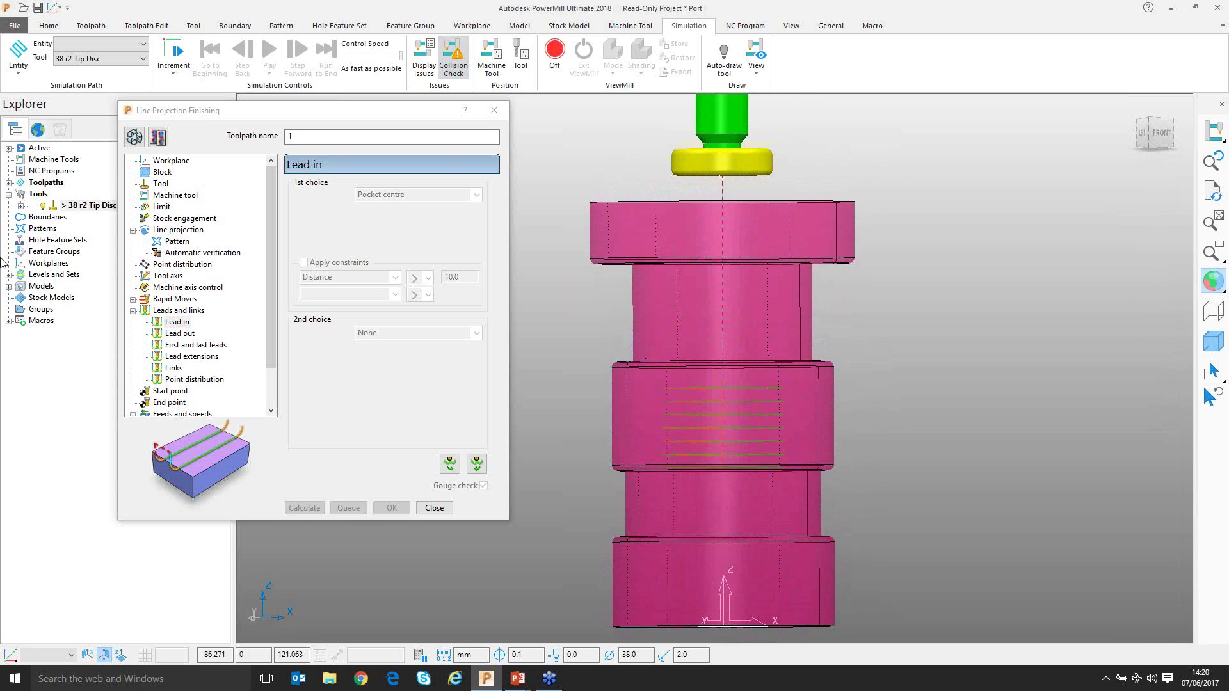
# - Reopen the toolpath for editing, change the line projection pattern style to Spiral, and recalculate
pyautogui.click(6, 185)
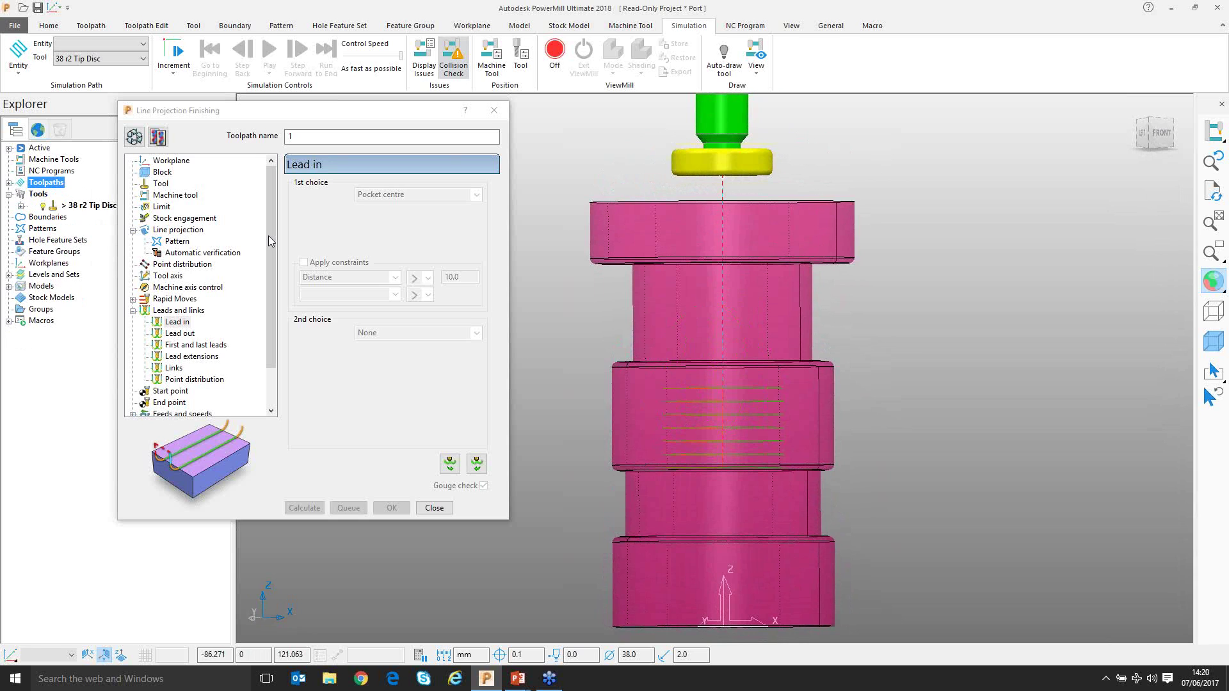
pyautogui.click(134, 137)
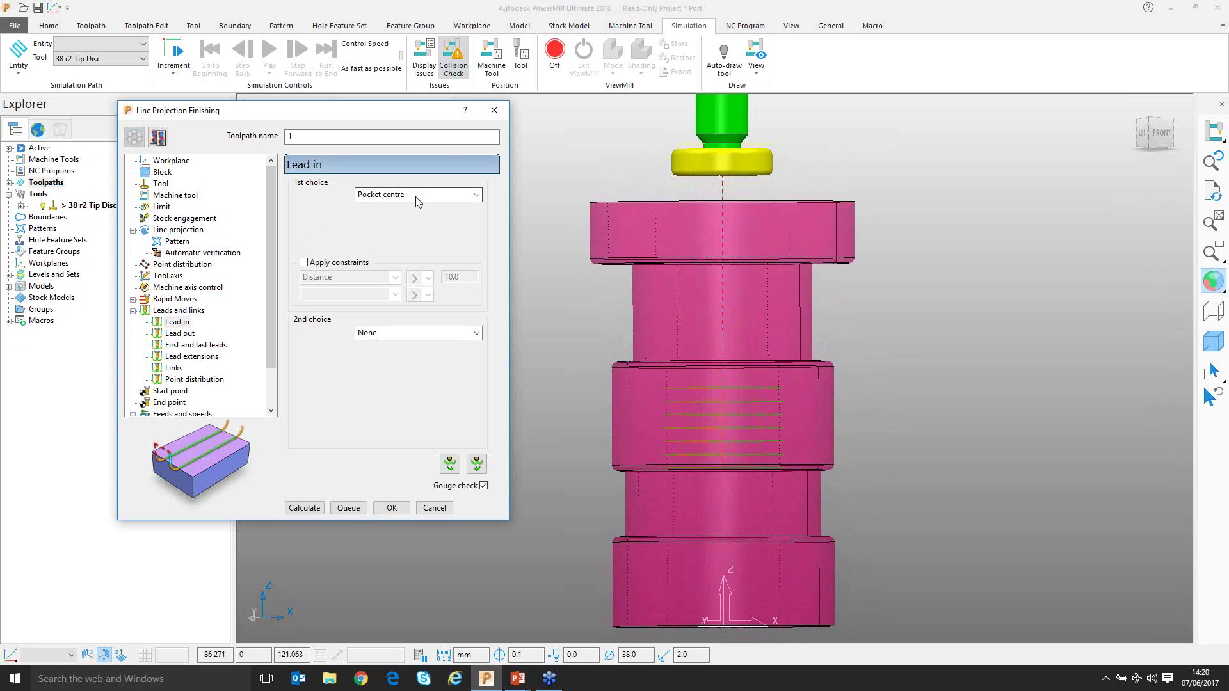
pyautogui.click(183, 229)
pyautogui.click(177, 242)
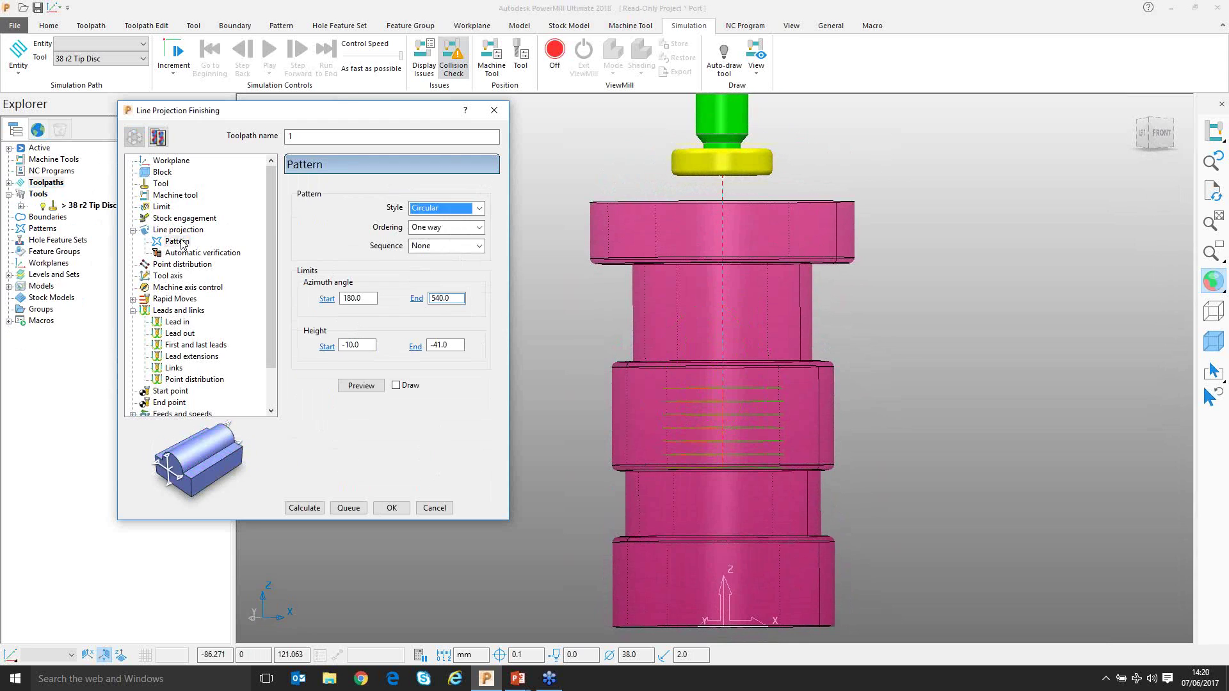
pyautogui.click(446, 208)
pyautogui.click(458, 229)
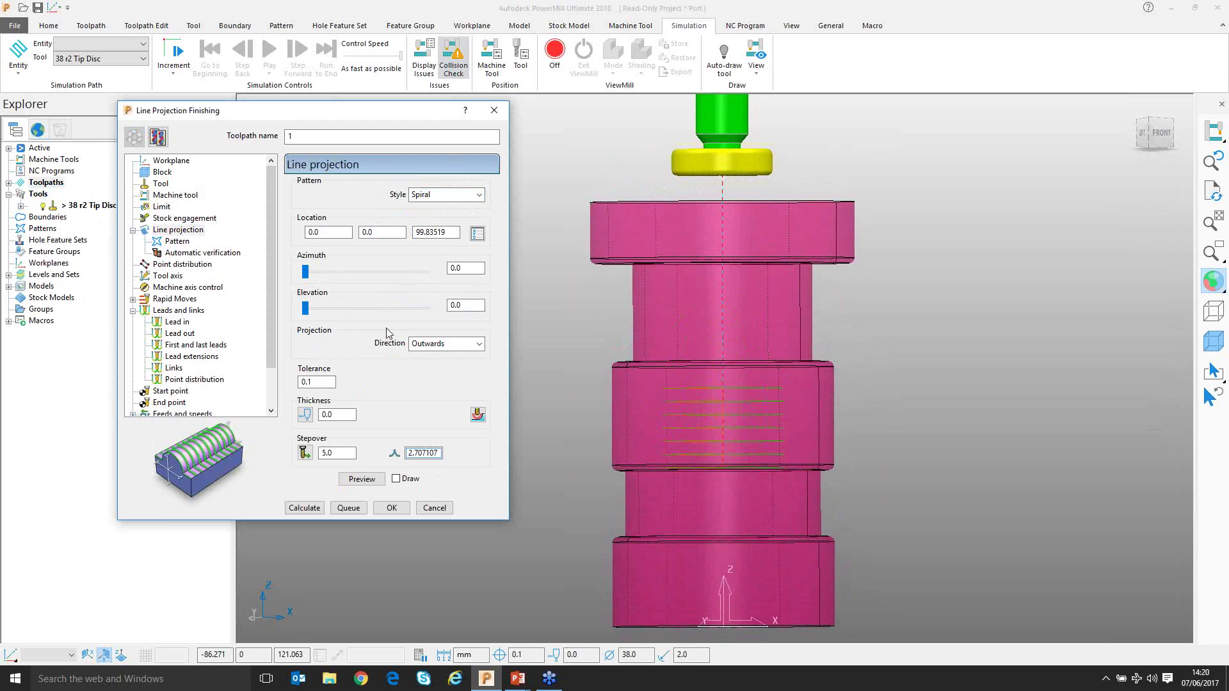
pyautogui.click(304, 507)
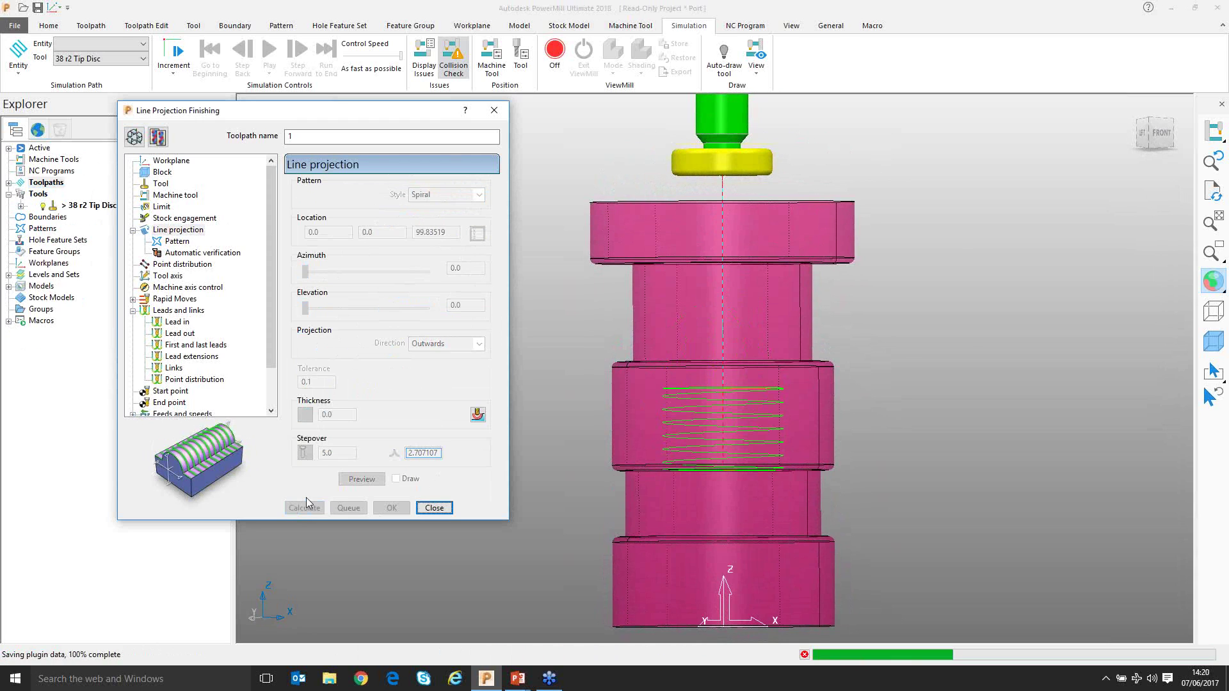
pyautogui.click(134, 137)
pyautogui.click(479, 196)
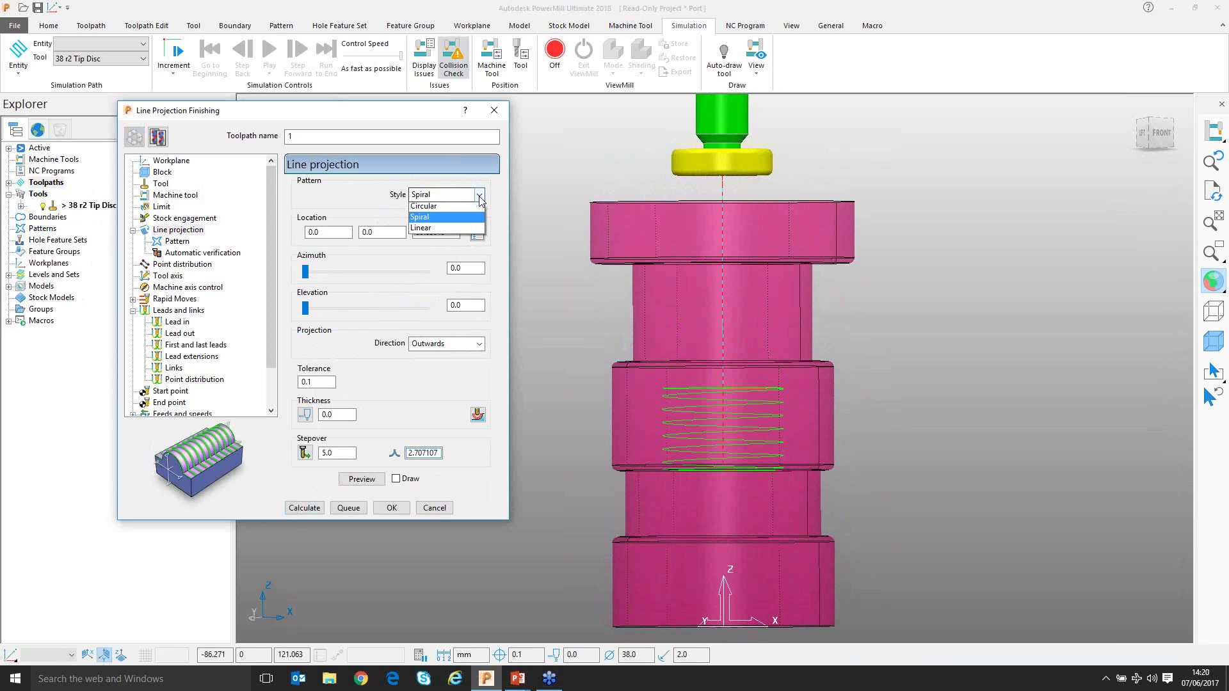
pyautogui.click(447, 227)
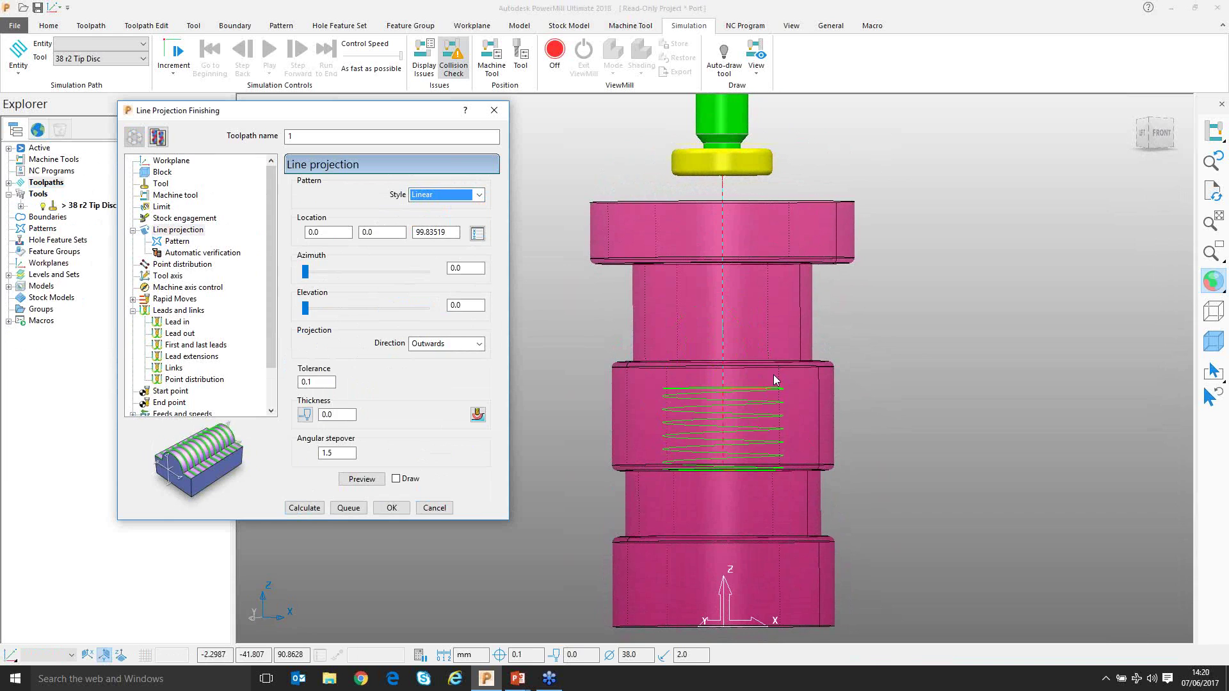
pyautogui.click(435, 507)
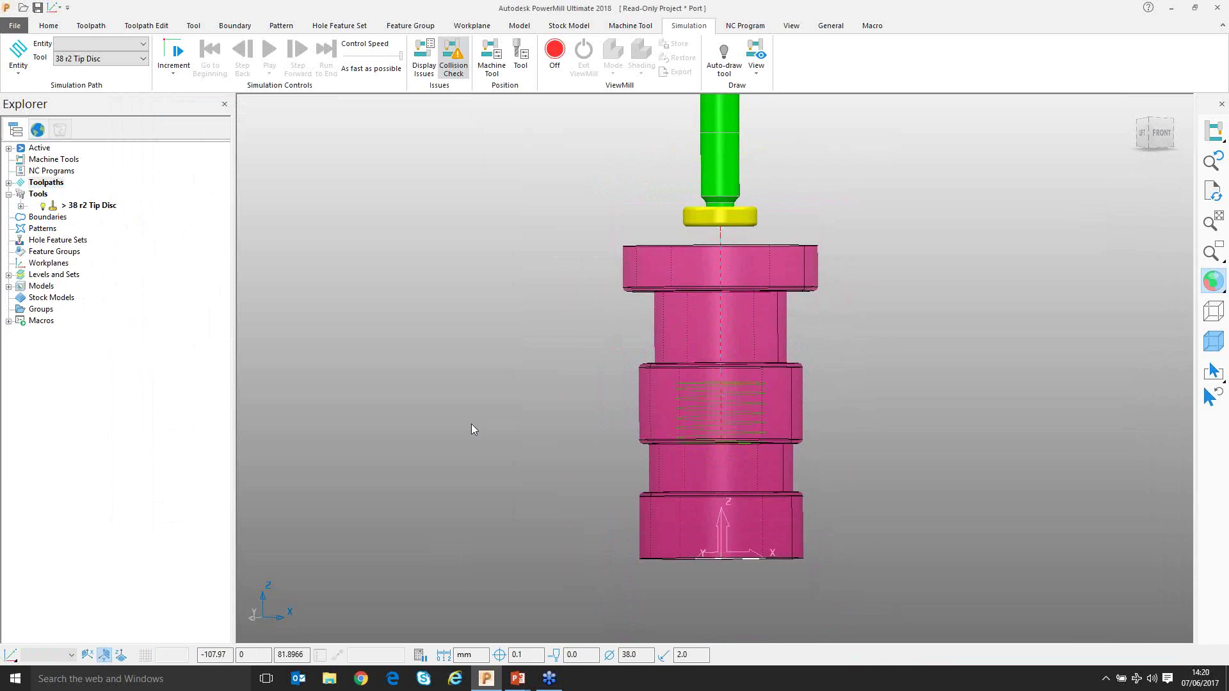
# - Open the Socrates Bust demo project for the line projection examples
pyautogui.moveTo(597, 374); pyautogui.dragTo(324, 313, button='middle')
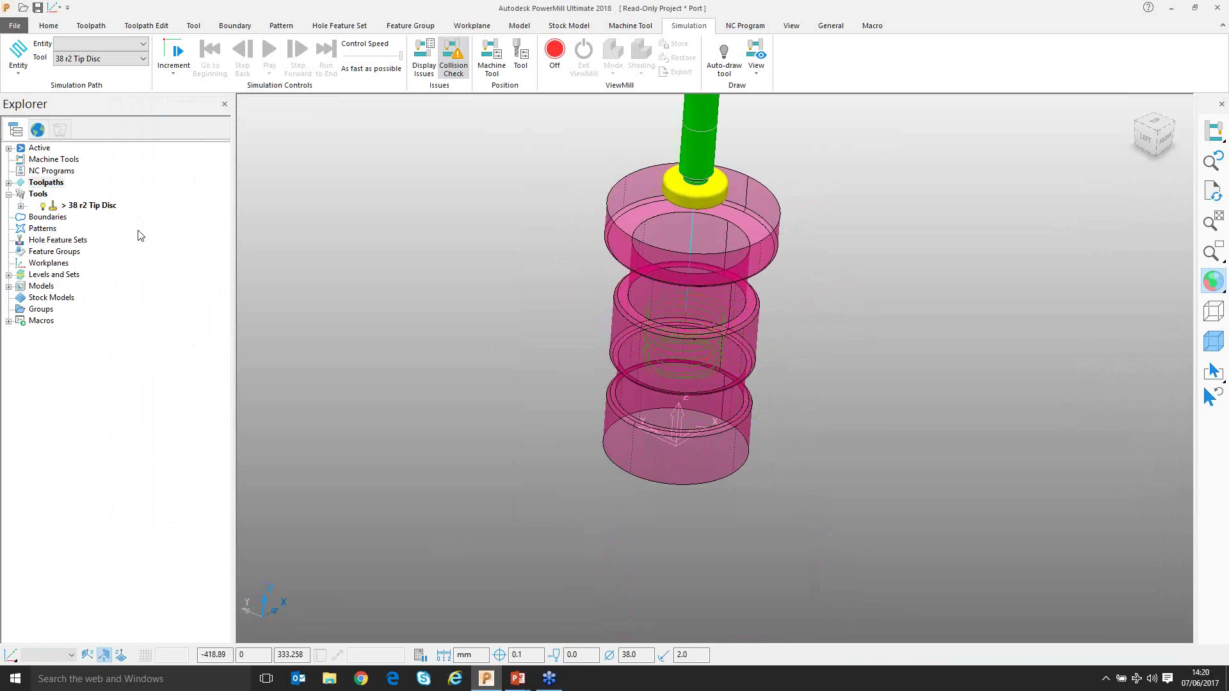
pyautogui.click(38, 129)
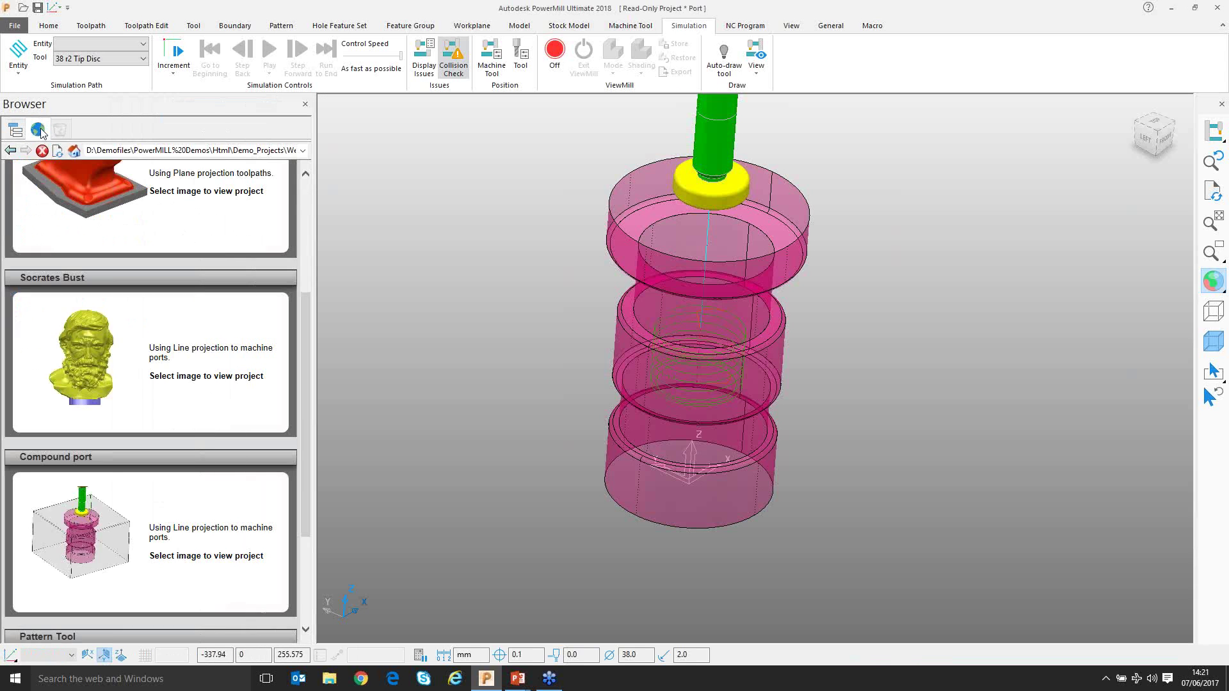
pyautogui.scroll(1, 156, 389)
pyautogui.scroll(-2, 156, 389)
pyautogui.click(80, 301)
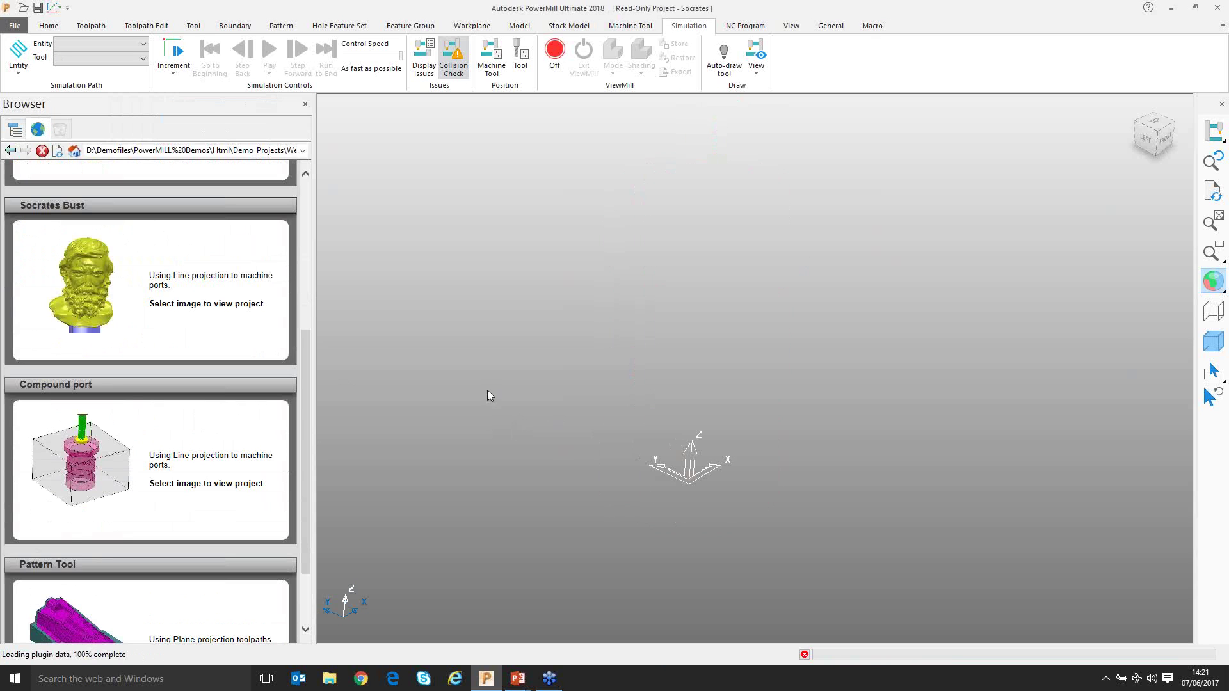
# - Activate the Proj Line - Spiral toolpath and the Proj Line - Linear toolpath in turn to compare their passes on the bust
pyautogui.click(47, 182)
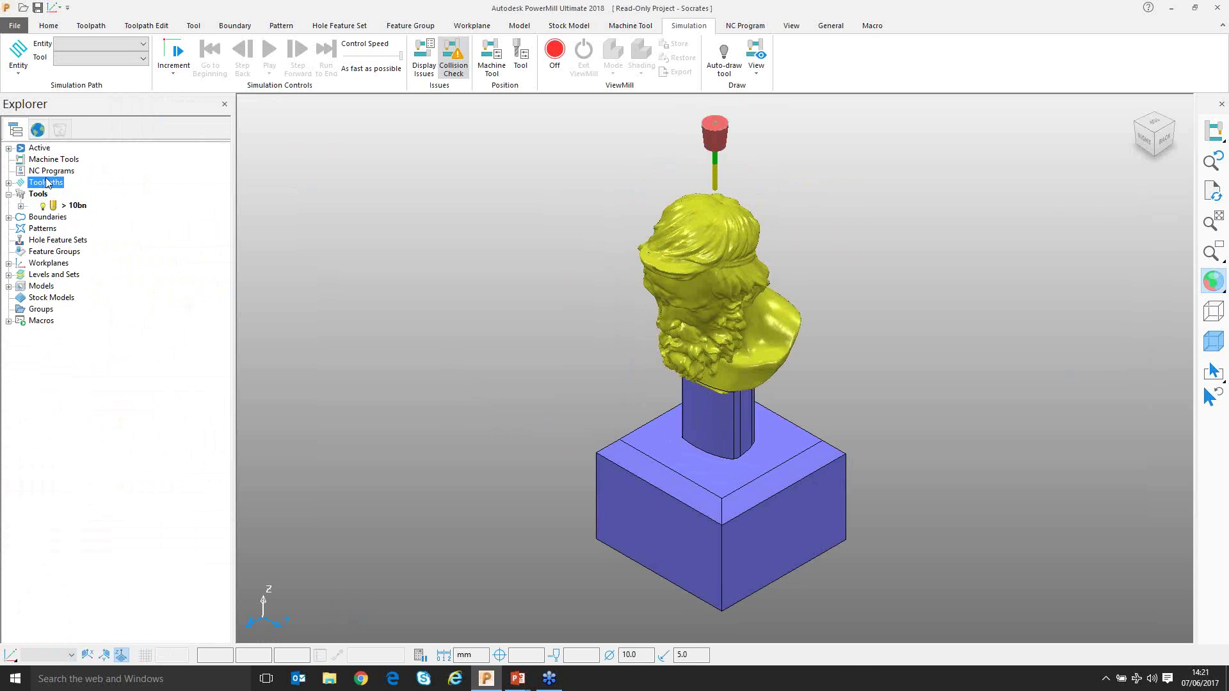
pyautogui.click(9, 183)
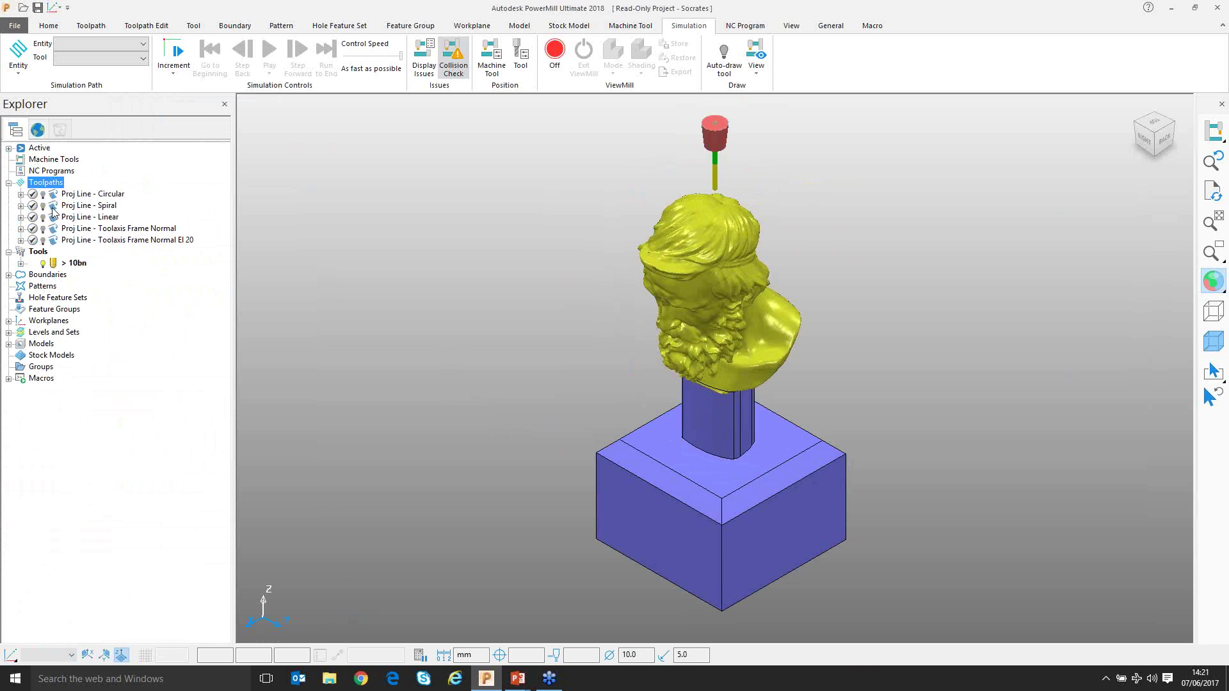
pyautogui.doubleClick(89, 205)
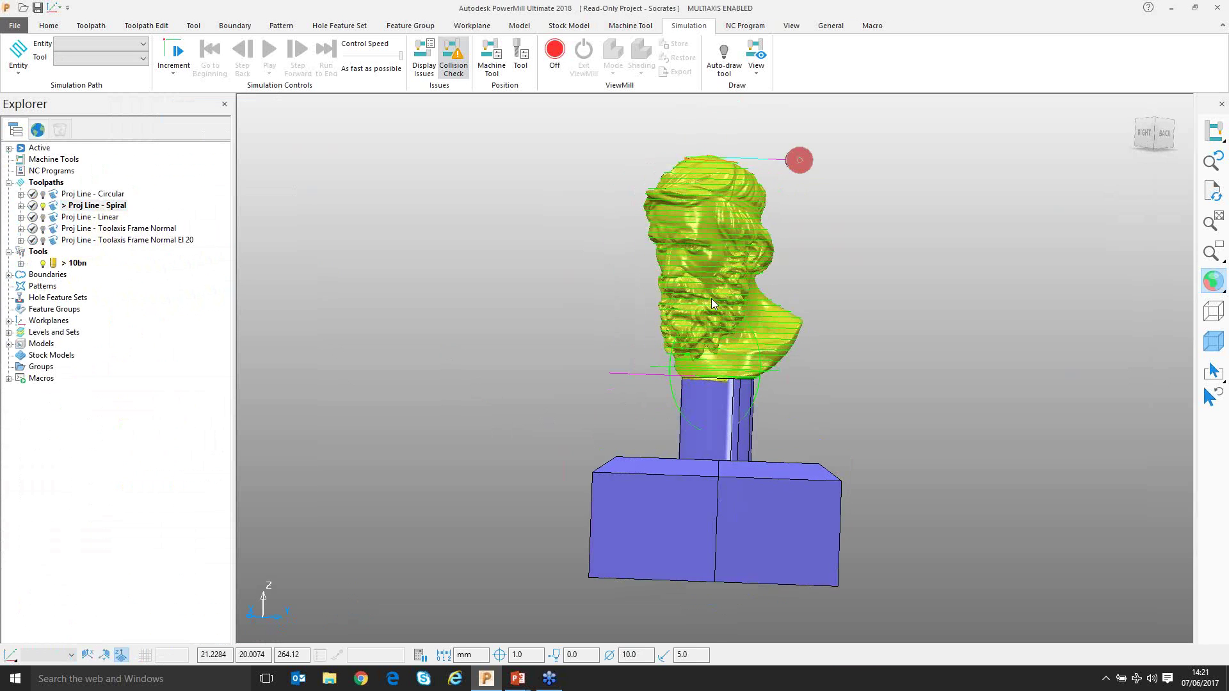
pyautogui.doubleClick(64, 216)
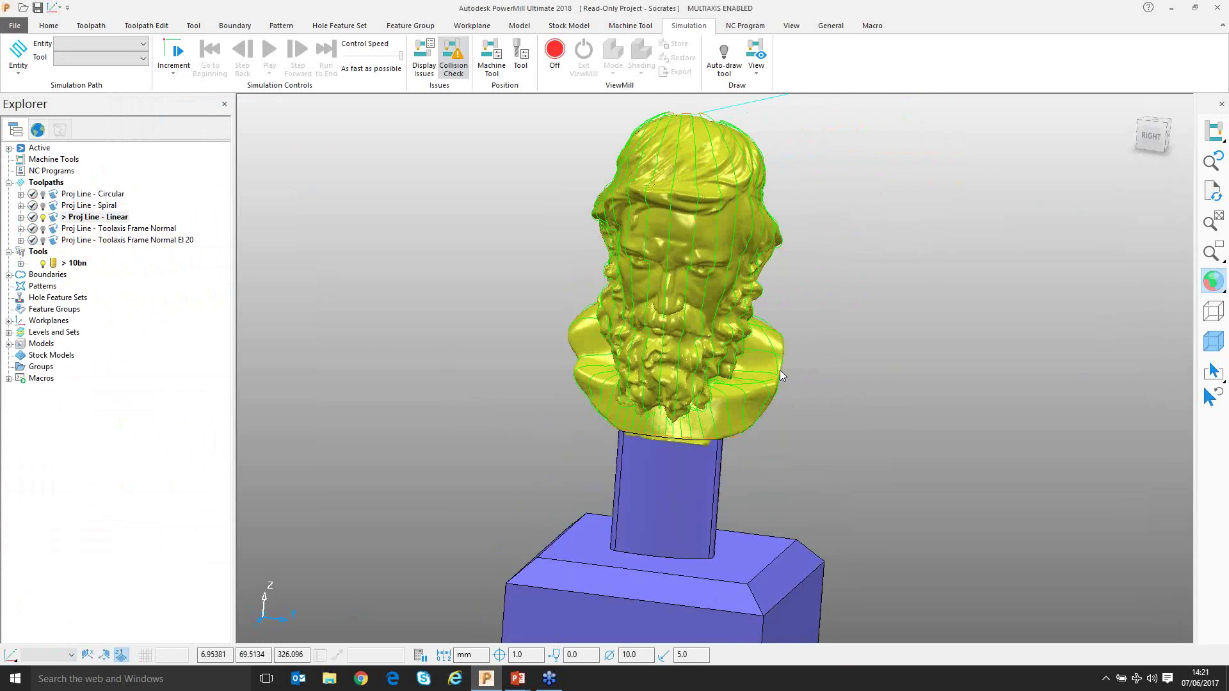
# - Simulate the linear toolpath from a point on the bust's forehead to inspect the tool's orientation there
pyautogui.rightClick(638, 299)
pyautogui.click(662, 341)
pyautogui.click(665, 224)
pyautogui.moveTo(640, 410); pyautogui.dragTo(579, 407, button='middle')
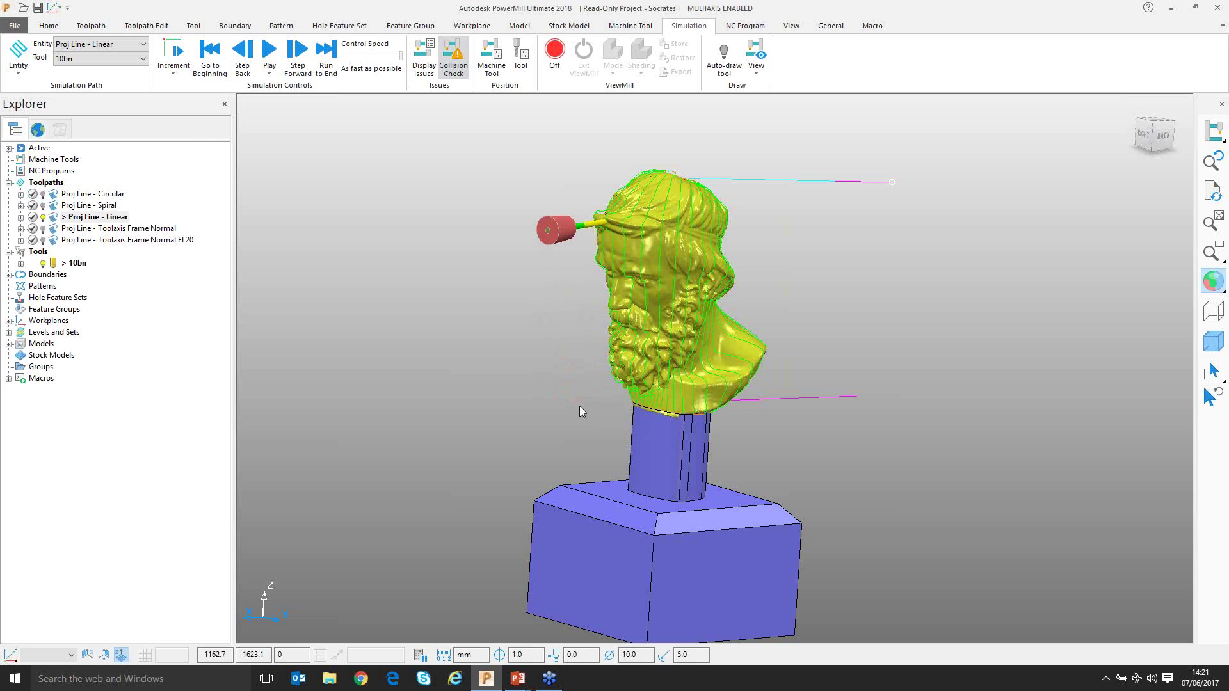
# - Open the Pattern Tool demo project for plane projection and inspect the cockpit area of the model
pyautogui.click(38, 130)
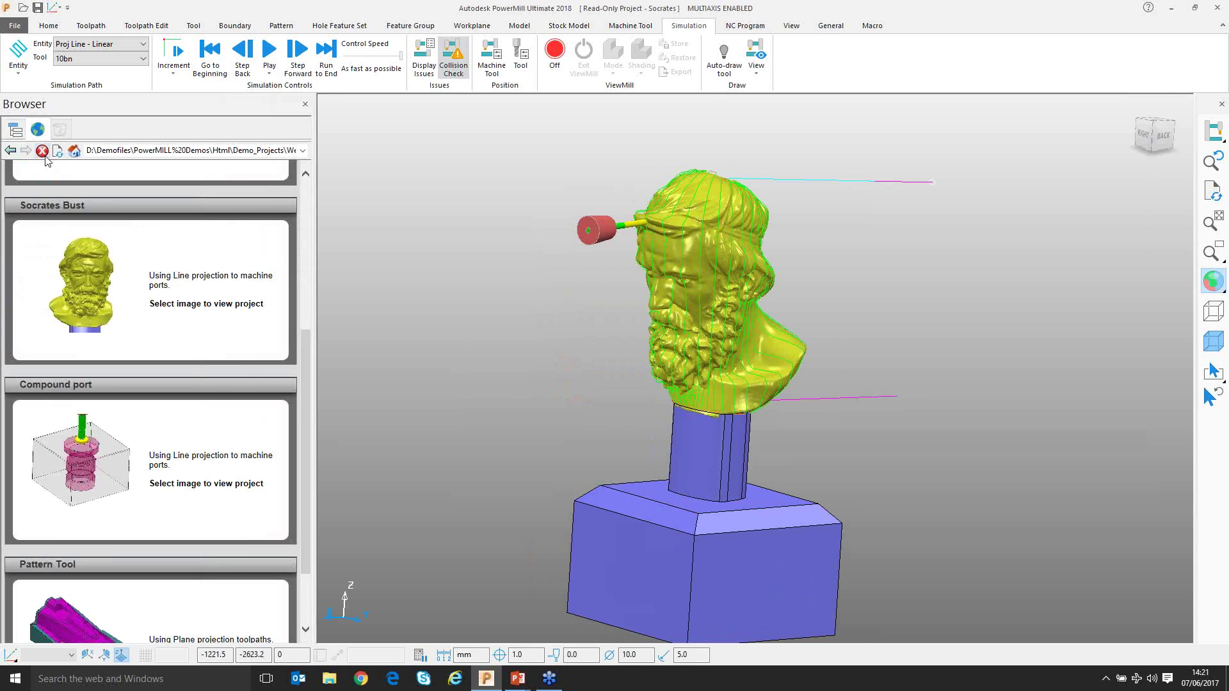
pyautogui.scroll(-3, 168, 327)
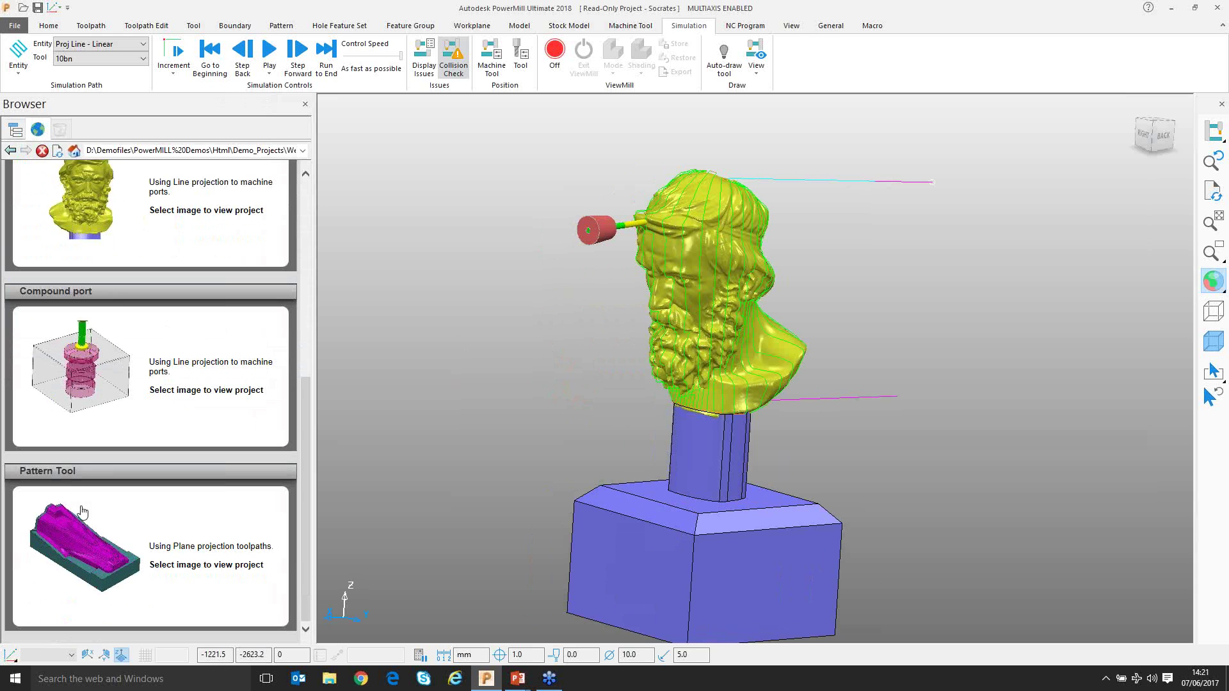
pyautogui.click(80, 536)
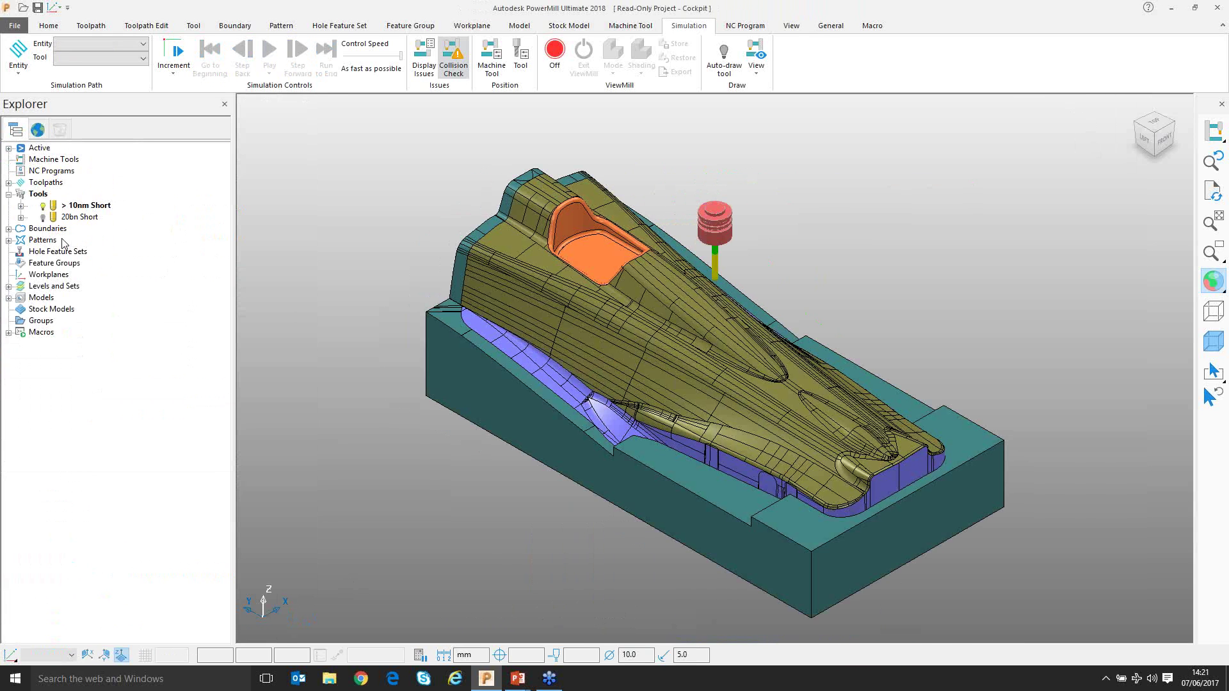
pyautogui.scroll(4, 628, 374)
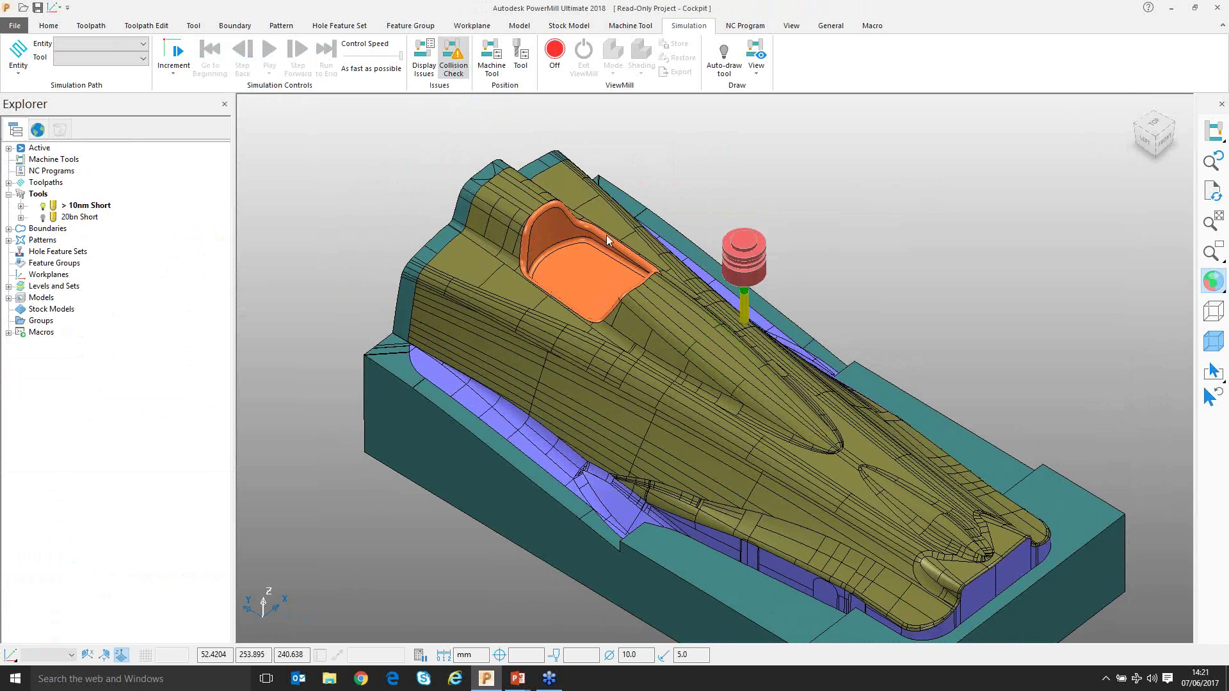
pyautogui.keyDown('shift'); pyautogui.moveTo(581, 267); pyautogui.dragTo(604, 298, button='middle'); pyautogui.keyUp('shift')
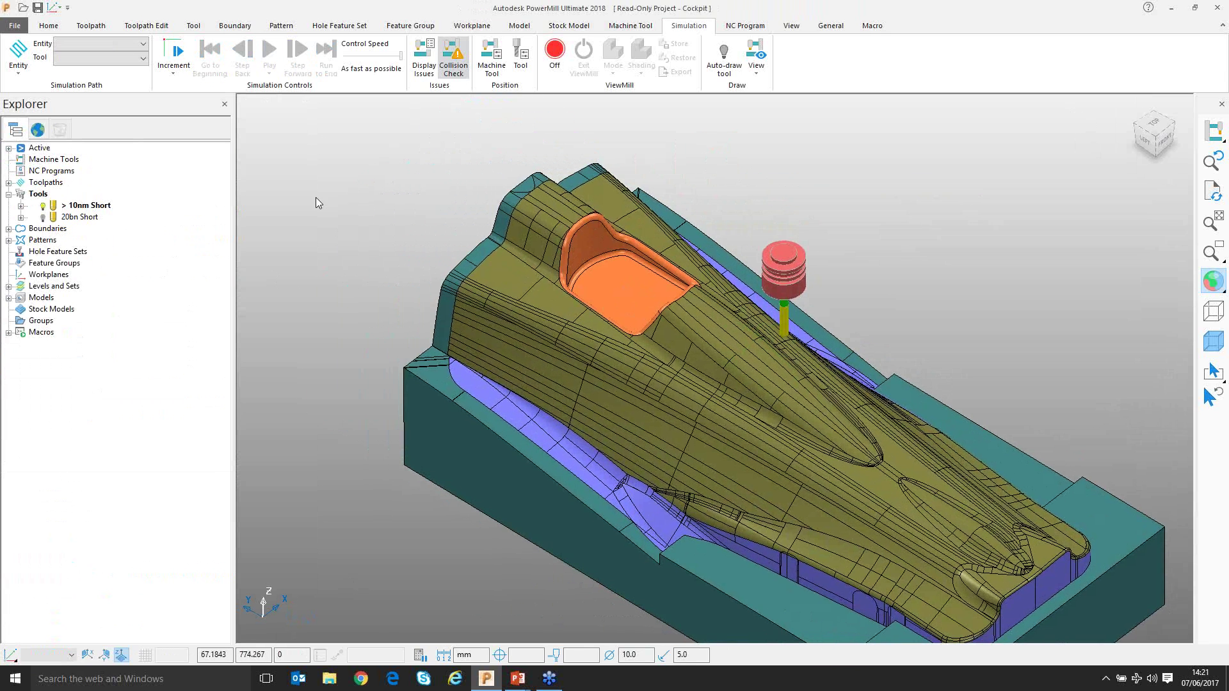
# - Create a new toolpath using the Projection Point Finishing strategy
pyautogui.click(91, 25)
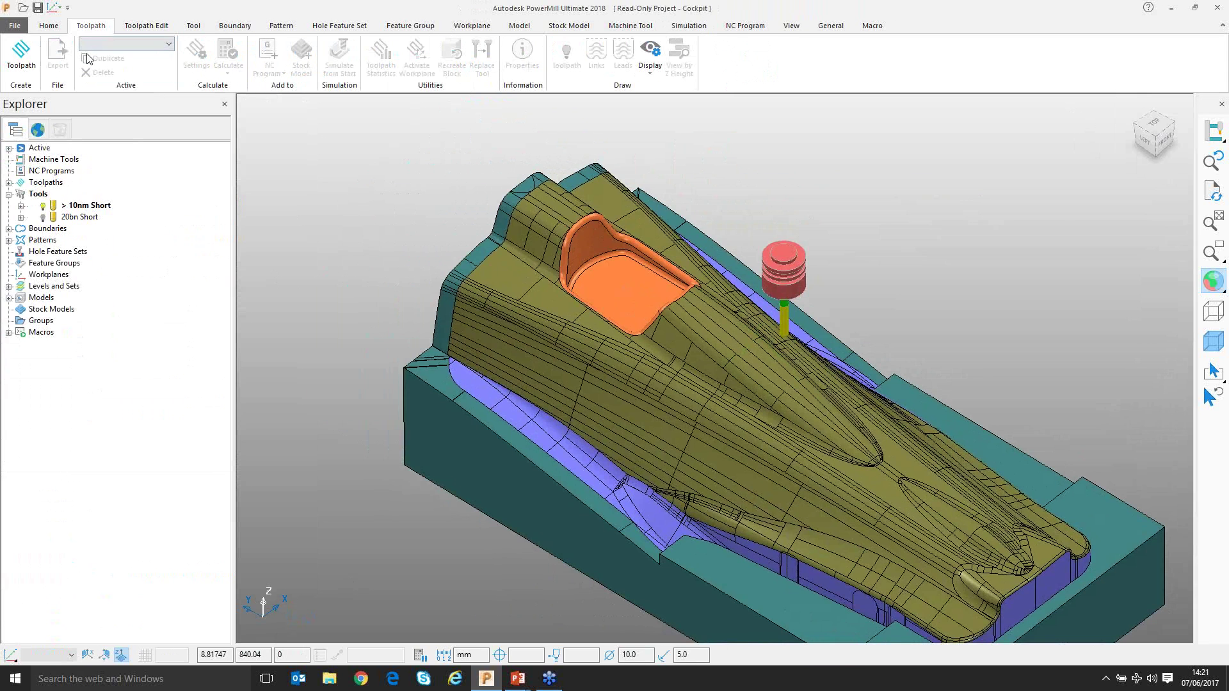
pyautogui.click(21, 54)
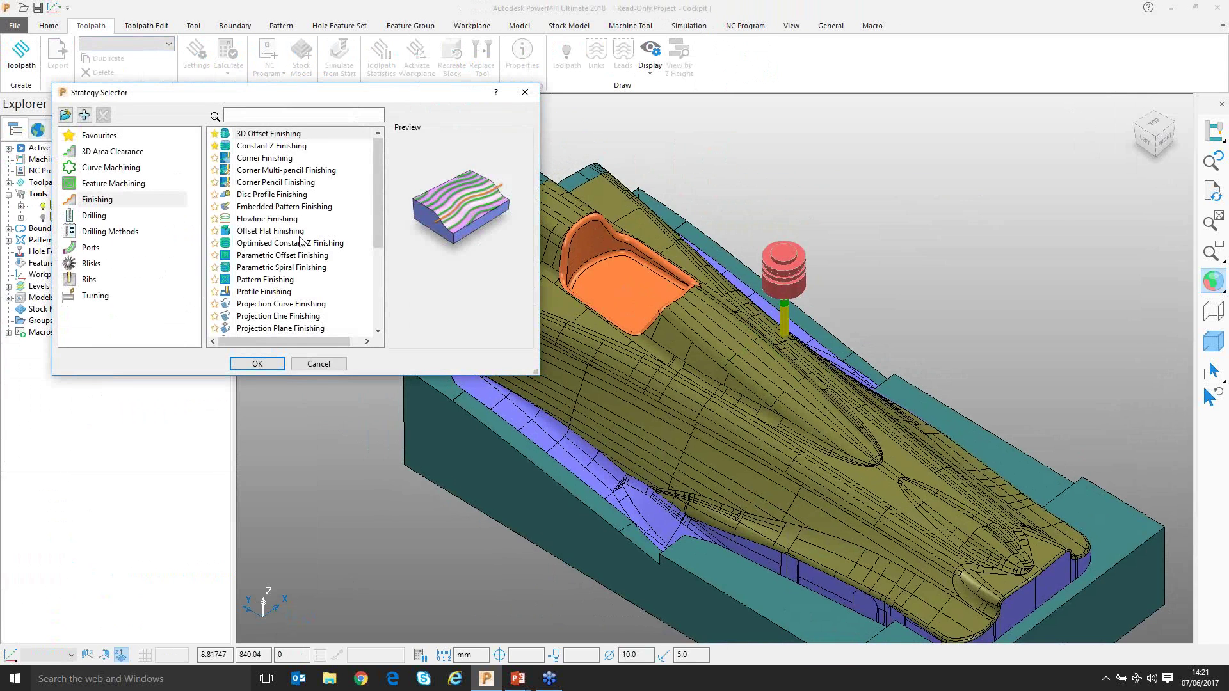
pyautogui.scroll(-1, 318, 304)
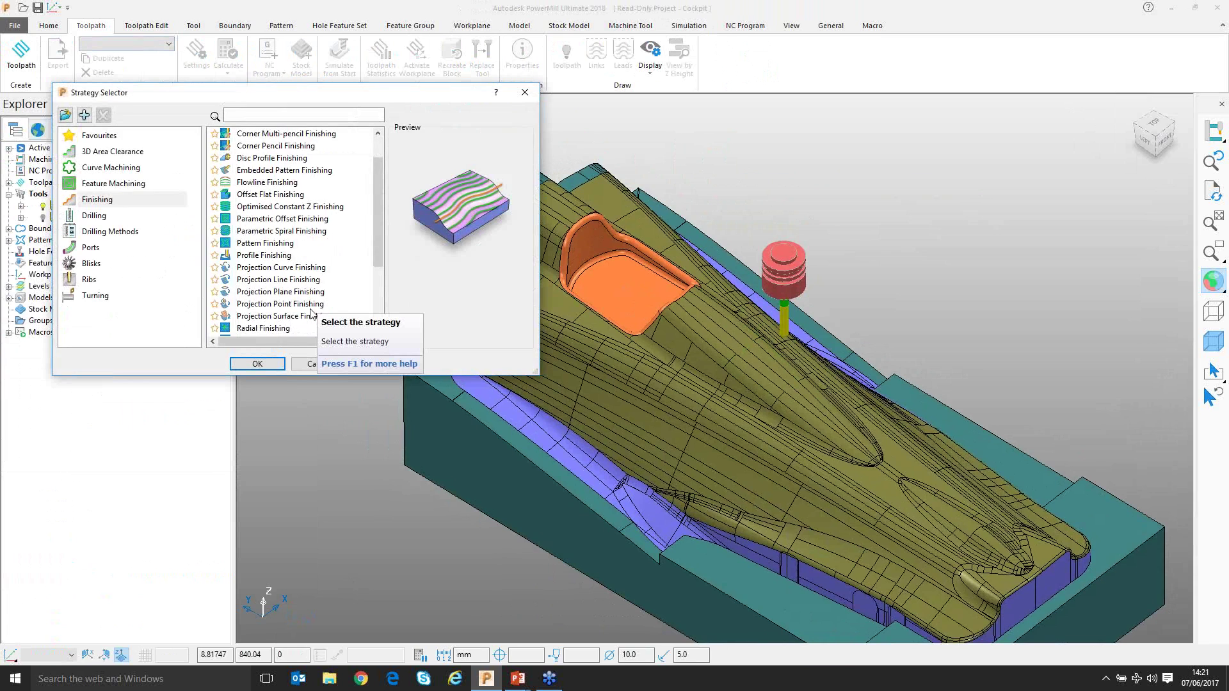
pyautogui.click(285, 304)
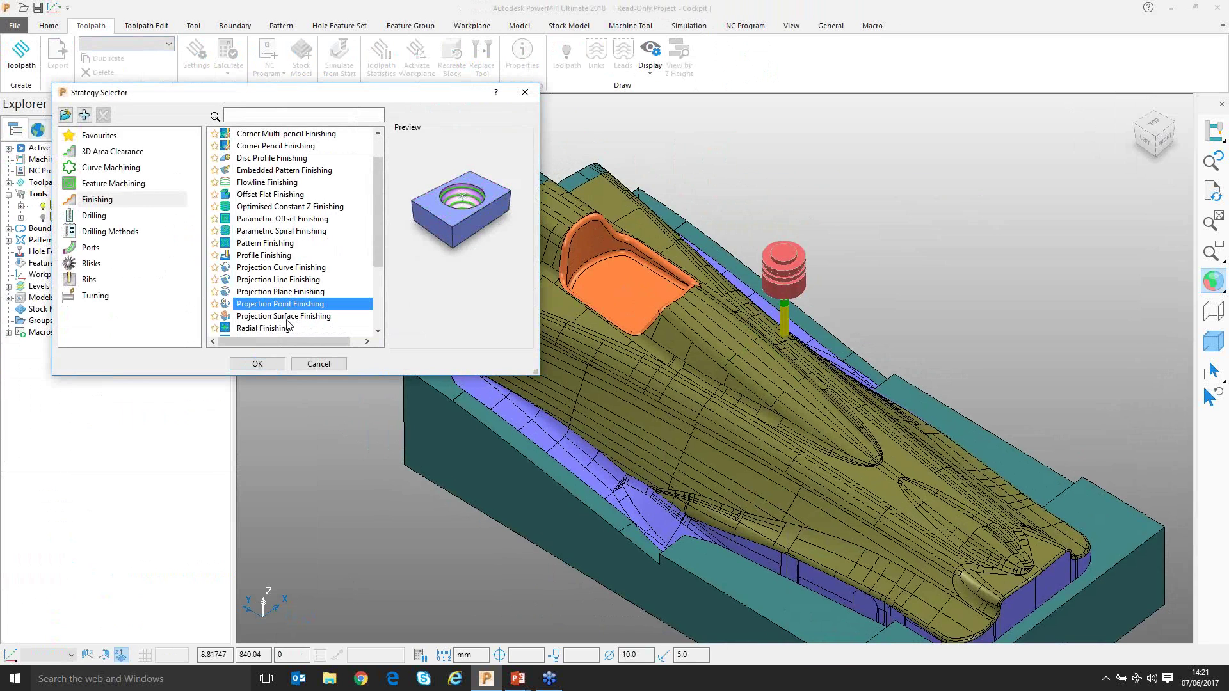
pyautogui.click(257, 363)
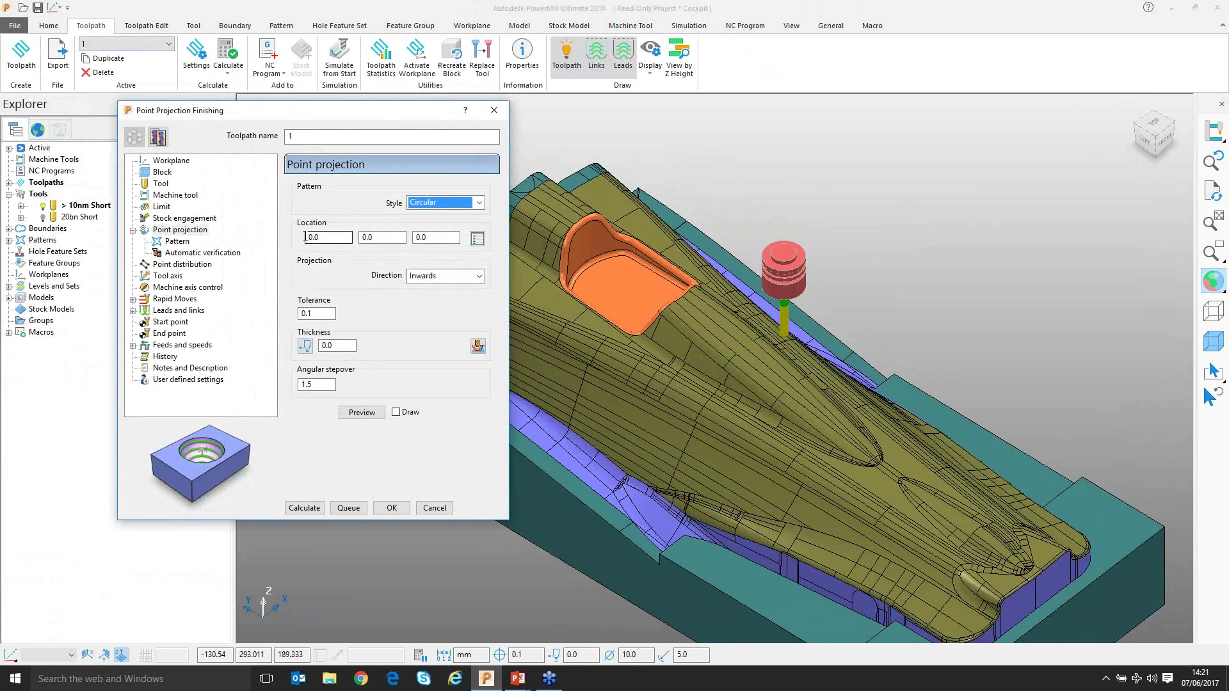
# - Examine the cockpit opening from above and from the left side to find a central location for the projection point
pyautogui.click(647, 289)
pyautogui.hotkey('ctrl', '5')
pyautogui.moveTo(633, 154)
pyautogui.keyDown('ctrl'); pyautogui.keyDown('shift'); pyautogui.mouseDown(button='middle')
pyautogui.moveTo(869, 352)
pyautogui.moveTo(866, 323)
pyautogui.moveTo(891, 324)
pyautogui.mouseUp(button='middle'); pyautogui.keyUp('shift'); pyautogui.keyUp('ctrl')
pyautogui.scroll(-1, 878, 333)
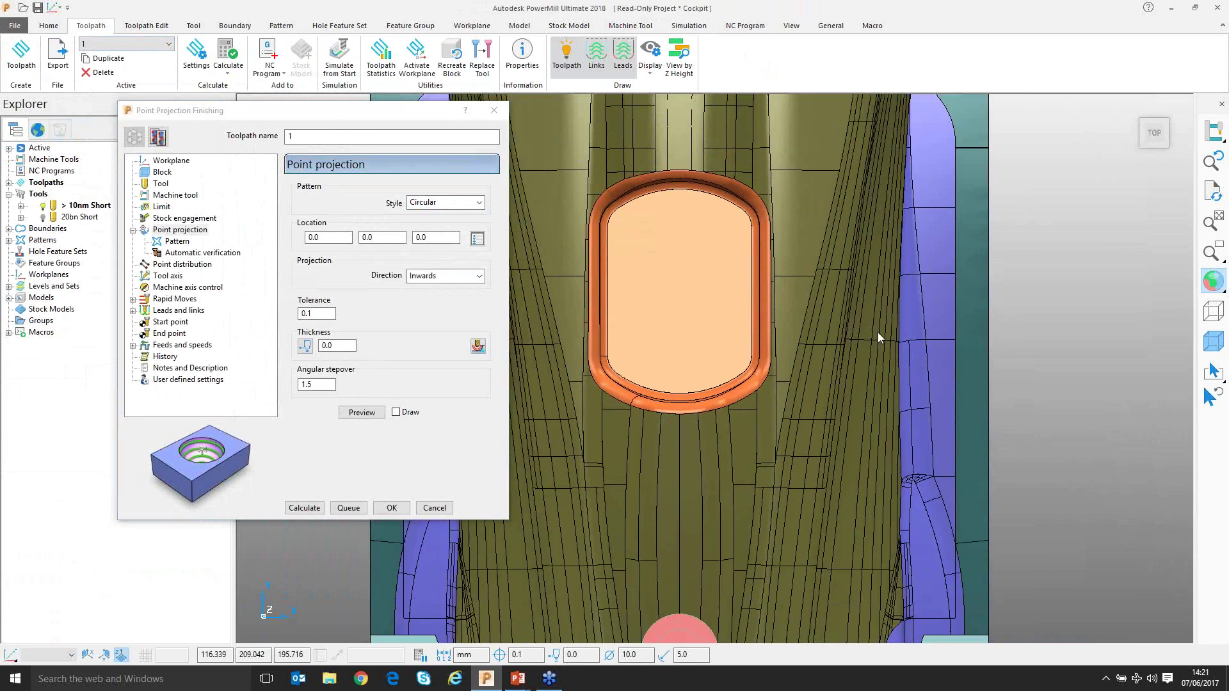
pyautogui.scroll(-1, 878, 332)
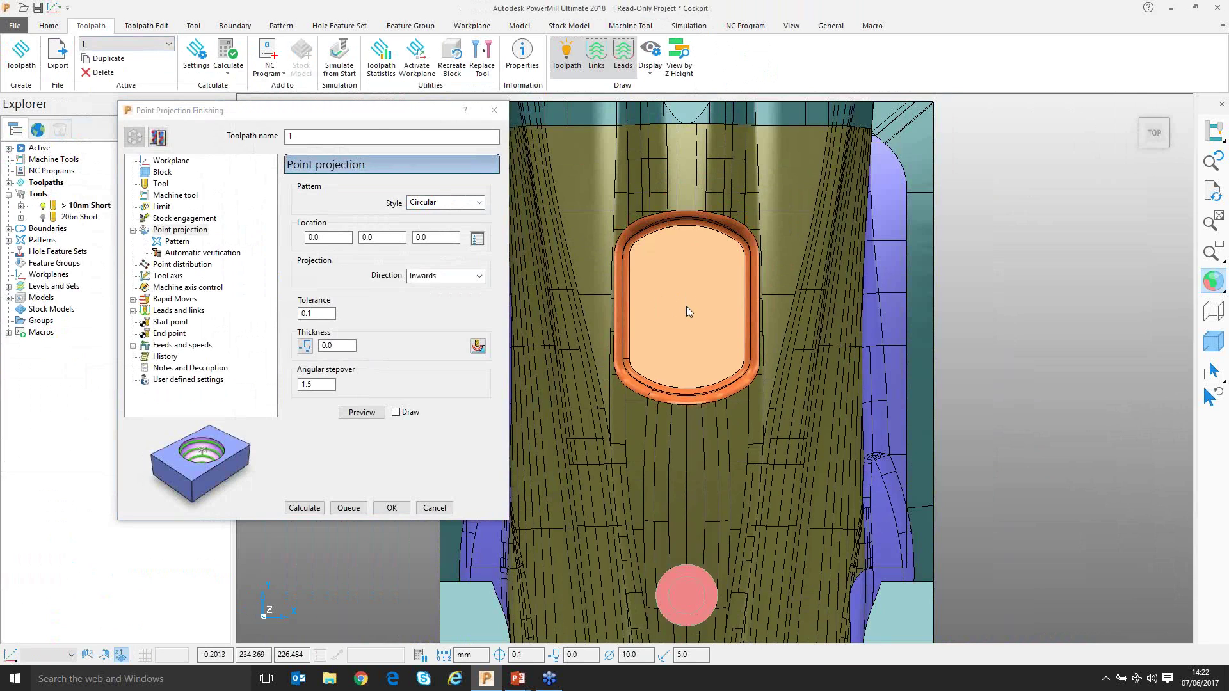
pyautogui.moveTo(692, 309); pyautogui.dragTo(692, 309, button='middle')
pyautogui.hotkey('ctrl', '4')
pyautogui.keyDown('shift'); pyautogui.moveTo(604, 324); pyautogui.dragTo(751, 316, button='middle'); pyautogui.keyUp('shift')
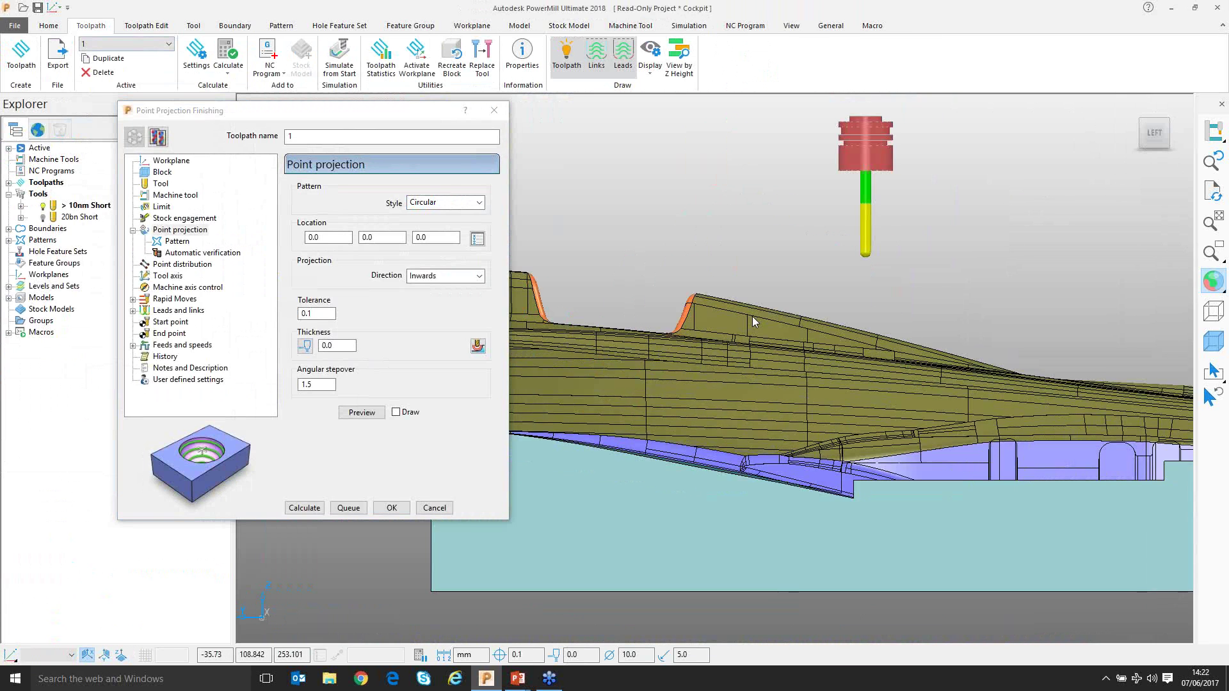
pyautogui.scroll(1, 659, 321)
pyautogui.keyDown('shift'); pyautogui.moveTo(604, 269); pyautogui.dragTo(681, 266, button='middle'); pyautogui.keyUp('shift')
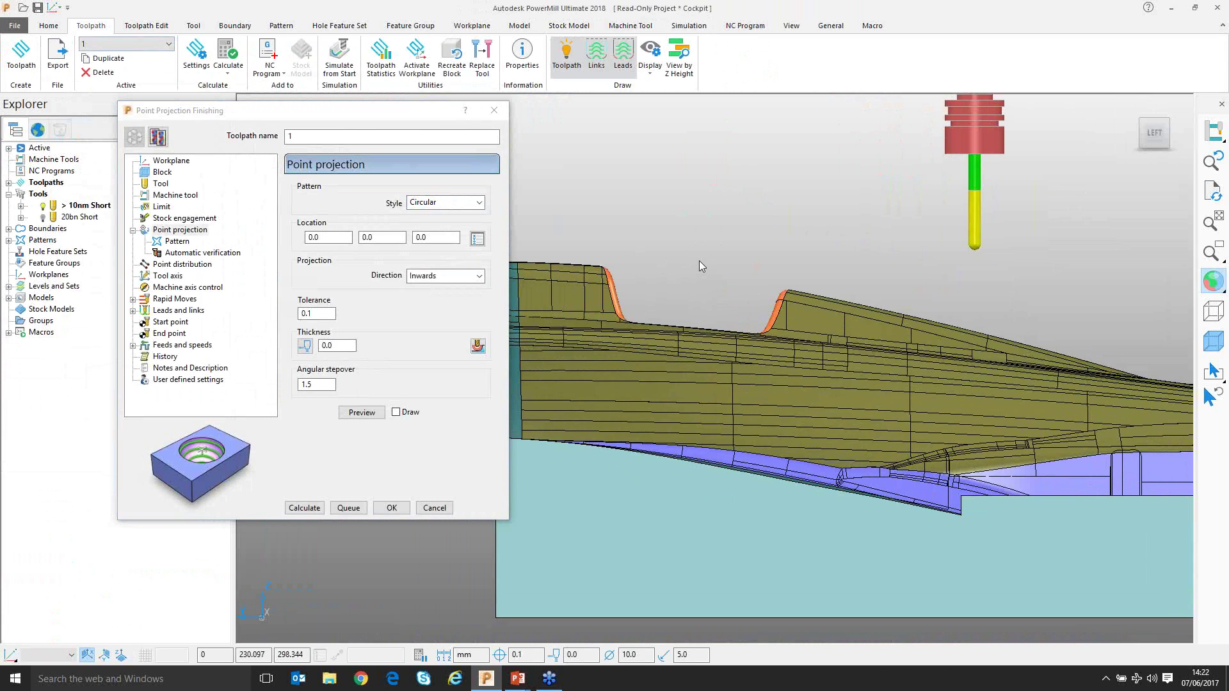
# - Set the projection point location to Y 230 and Z 300, and preview the circular pattern over the model
pyautogui.doubleClick(365, 237)
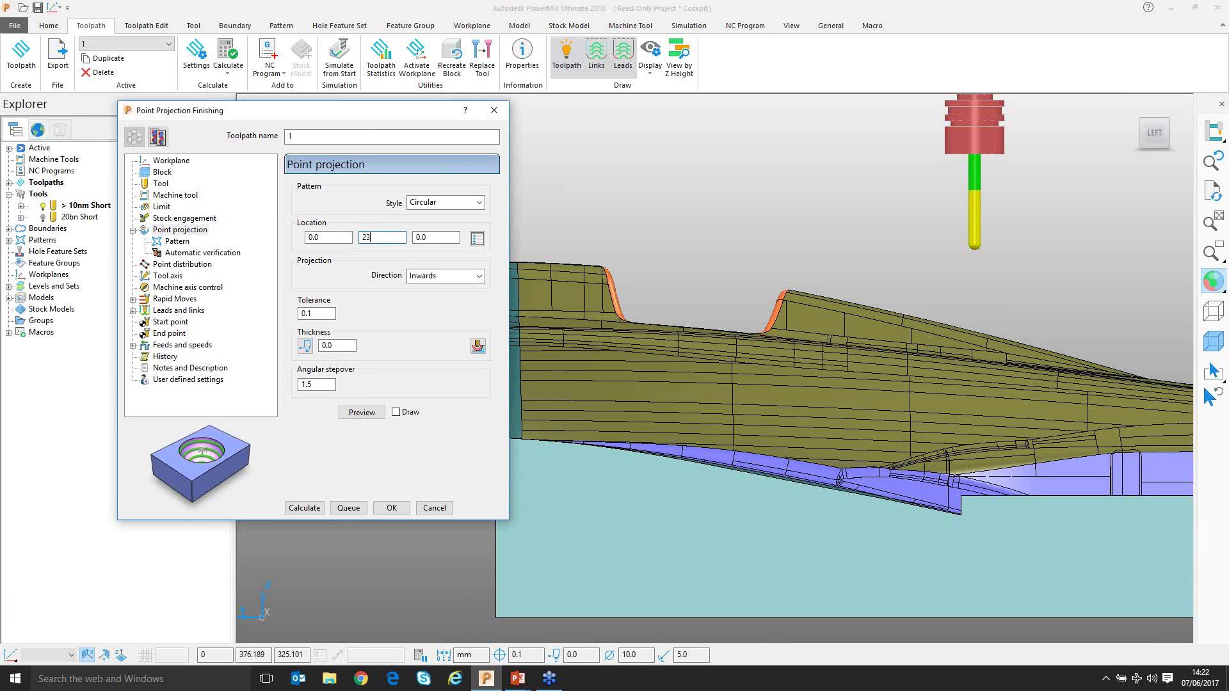
pyautogui.doubleClick(437, 237)
pyautogui.scroll(-2, 717, 291)
pyautogui.moveTo(717, 294)
pyautogui.keyDown('shift'); pyautogui.mouseDown(button='middle')
pyautogui.moveTo(726, 288)
pyautogui.moveTo(709, 271)
pyautogui.mouseUp(button='middle'); pyautogui.keyUp('shift')
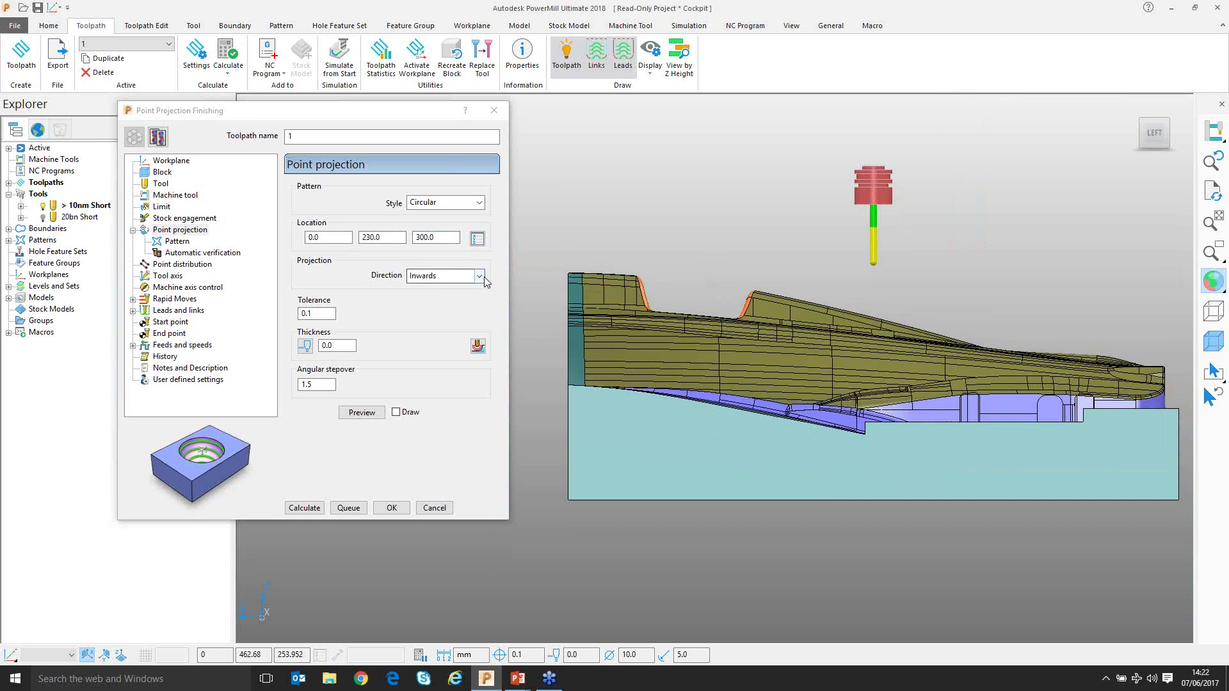
pyautogui.click(377, 413)
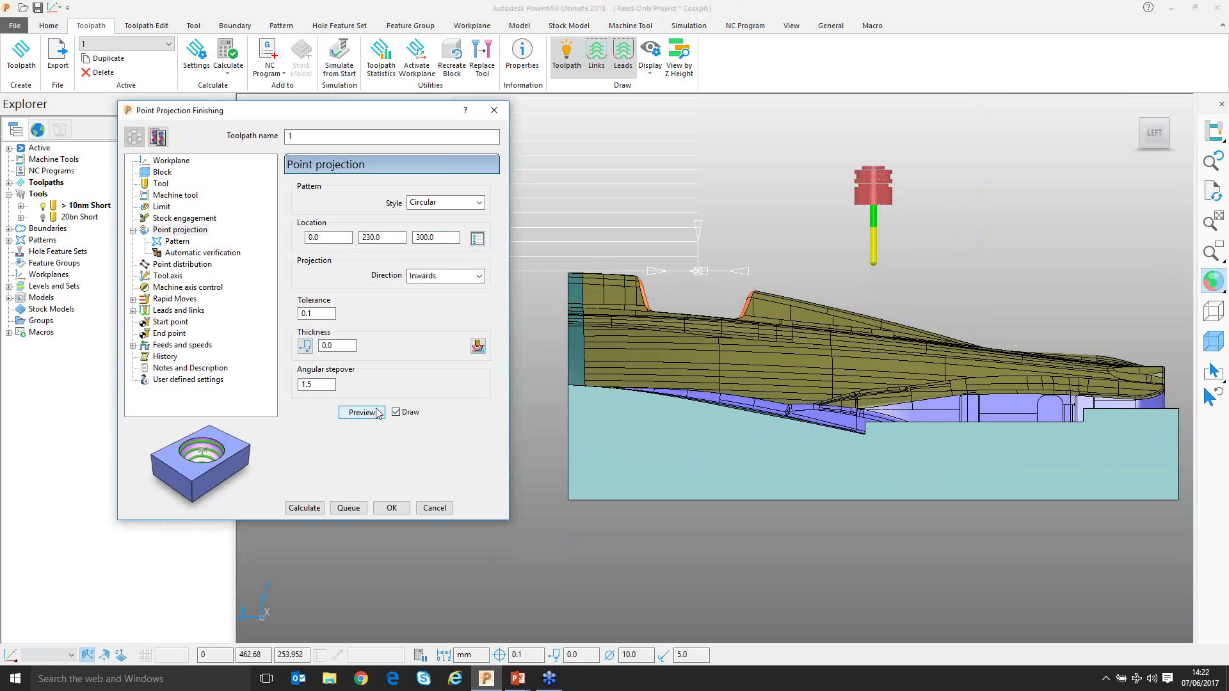
pyautogui.scroll(-2, 883, 351)
pyautogui.moveTo(889, 345); pyautogui.dragTo(792, 335, button='middle')
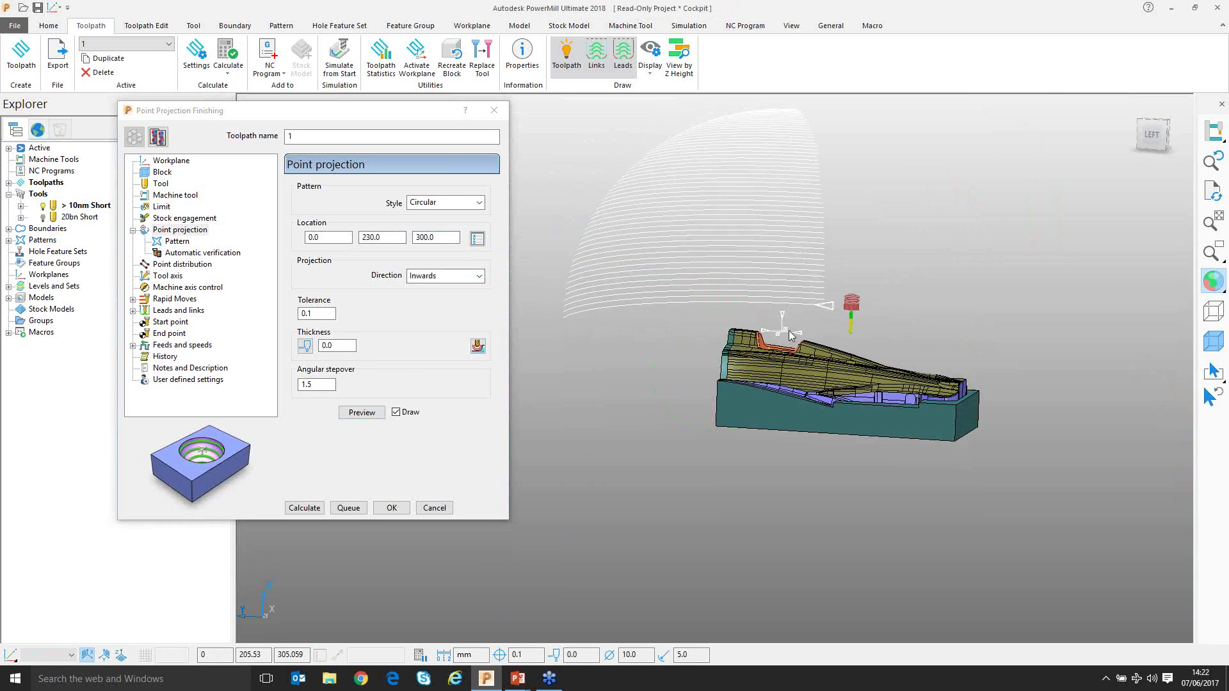
pyautogui.moveTo(921, 448); pyautogui.dragTo(804, 330, button='middle')
pyautogui.moveTo(780, 168); pyautogui.dragTo(789, 194, button='middle')
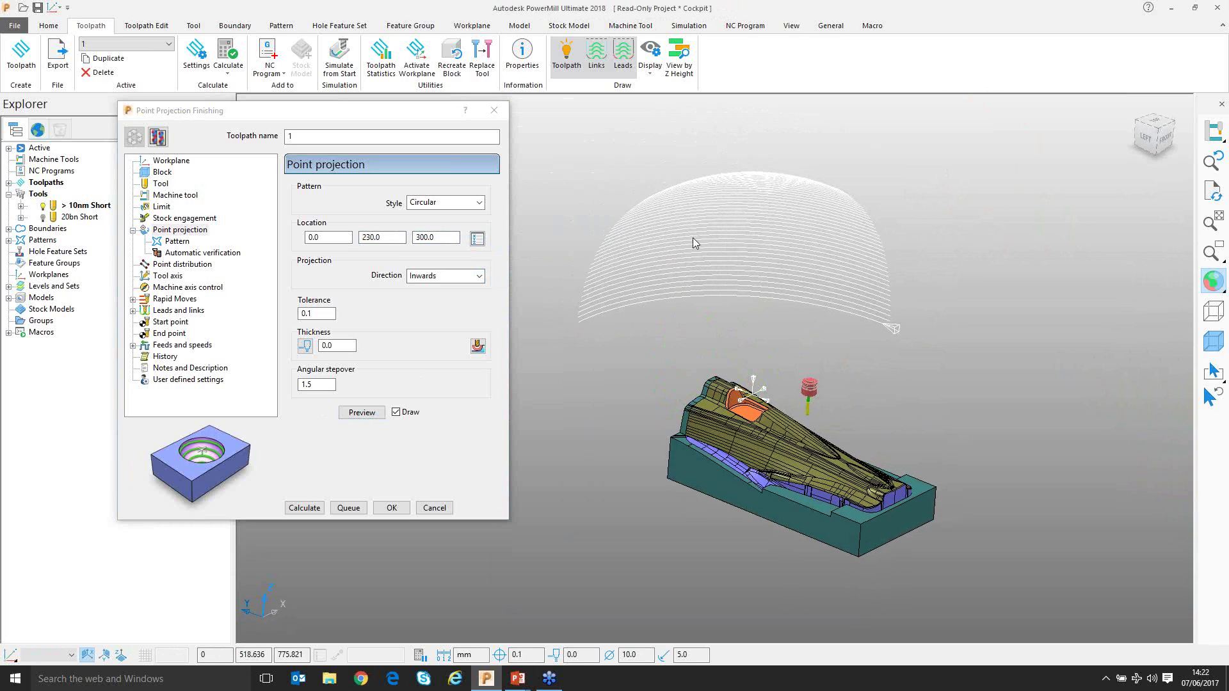
# - Set the pattern's azimuth end angle to 360 and preview it
pyautogui.click(174, 241)
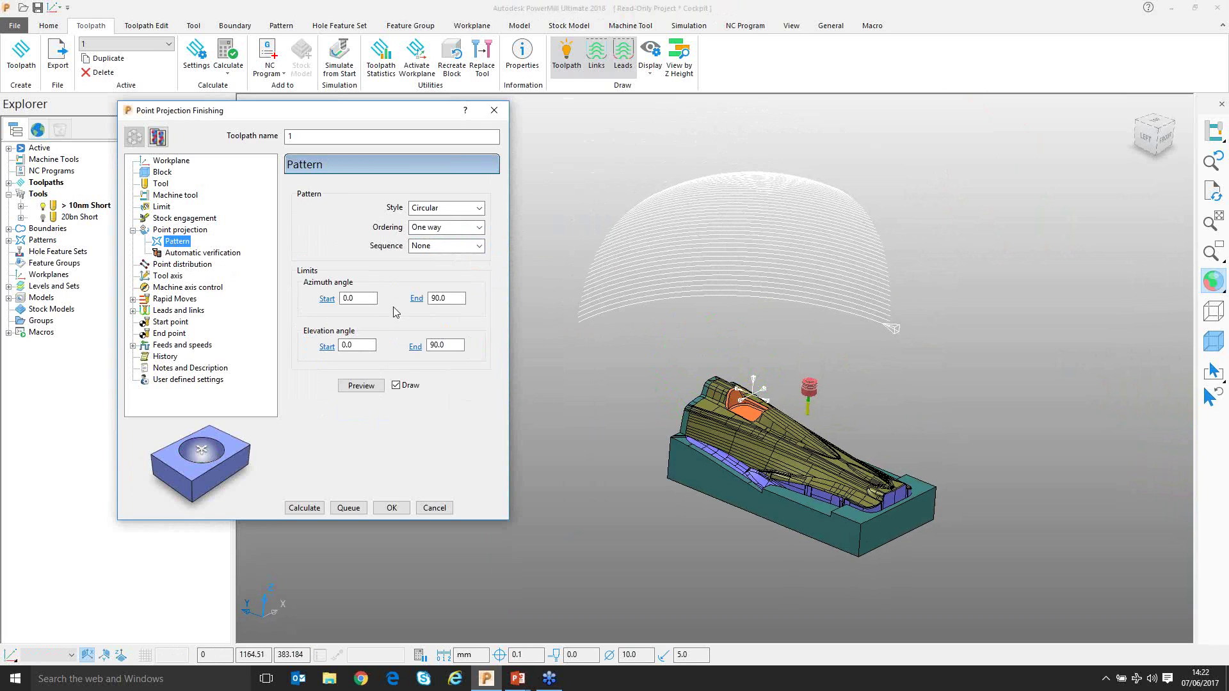
pyautogui.doubleClick(455, 302)
pyautogui.write('360')
pyautogui.click(360, 385)
pyautogui.moveTo(505, 282); pyautogui.dragTo(527, 260, button='middle')
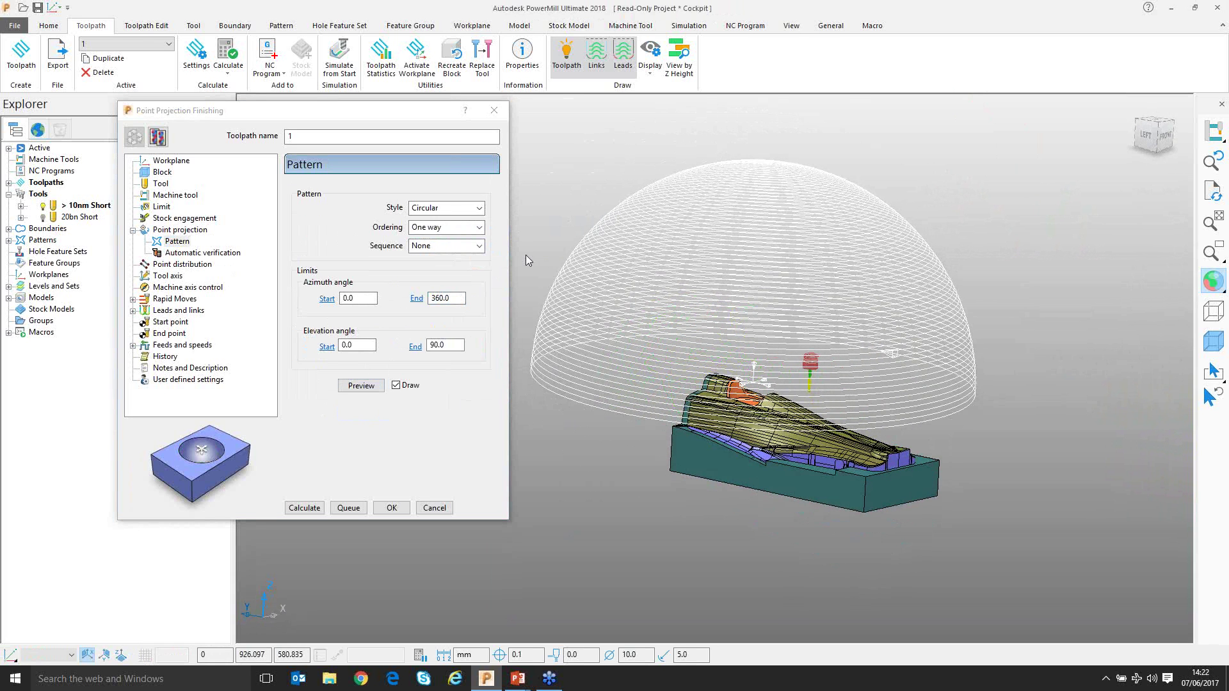
# - Change the point projection direction to Outwards and preview the pattern around the model
pyautogui.click(174, 230)
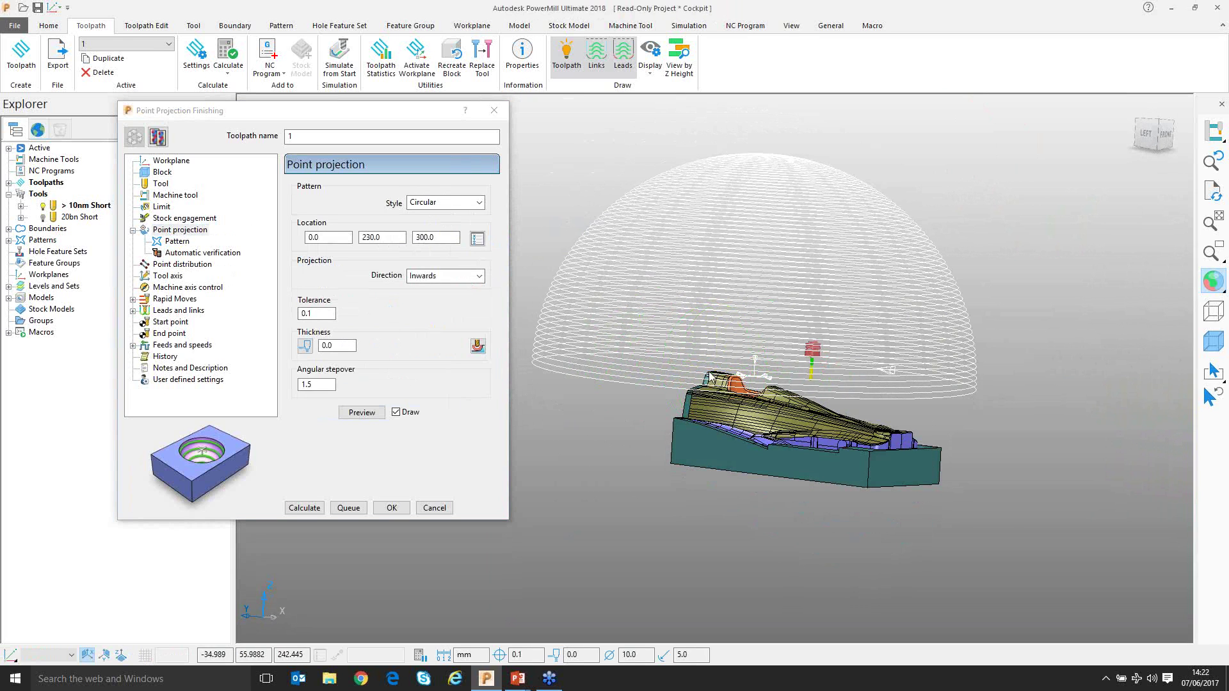
pyautogui.click(479, 276)
pyautogui.click(424, 300)
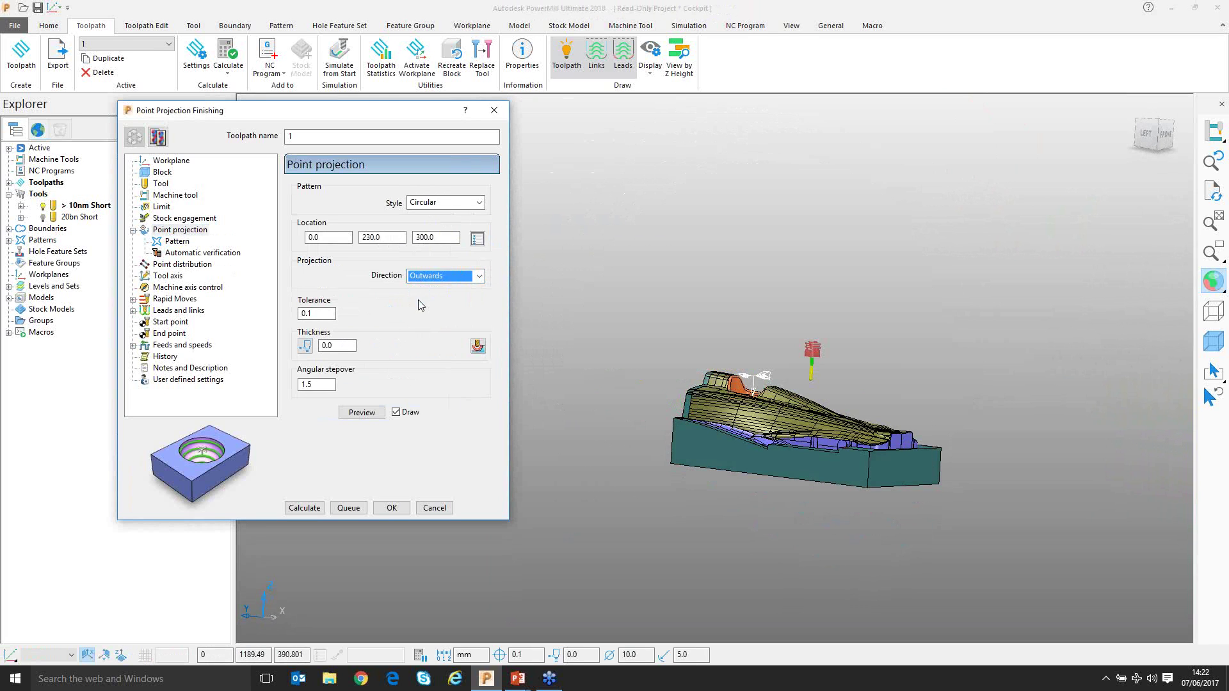
pyautogui.click(362, 412)
pyautogui.moveTo(678, 512); pyautogui.dragTo(648, 342, button='middle')
pyautogui.scroll(3, 647, 375)
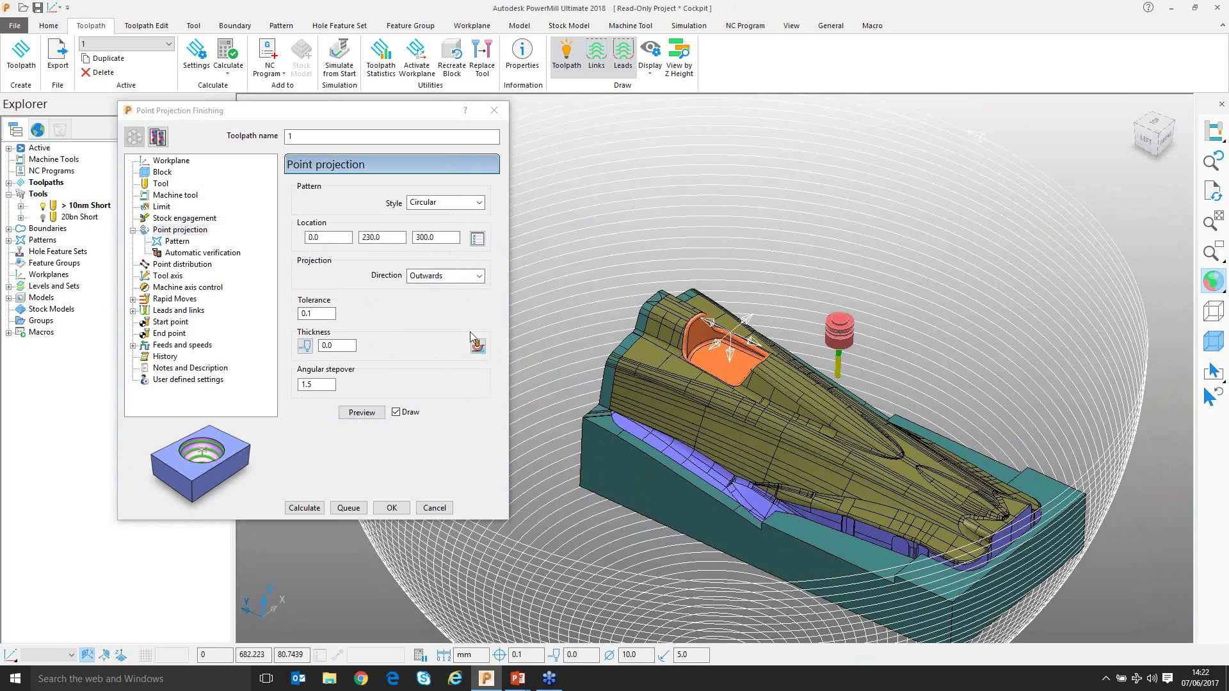
# - Try an elevation start angle of -90 for the pattern and preview it
pyautogui.click(175, 242)
pyautogui.moveTo(350, 344); pyautogui.dragTo(339, 346)
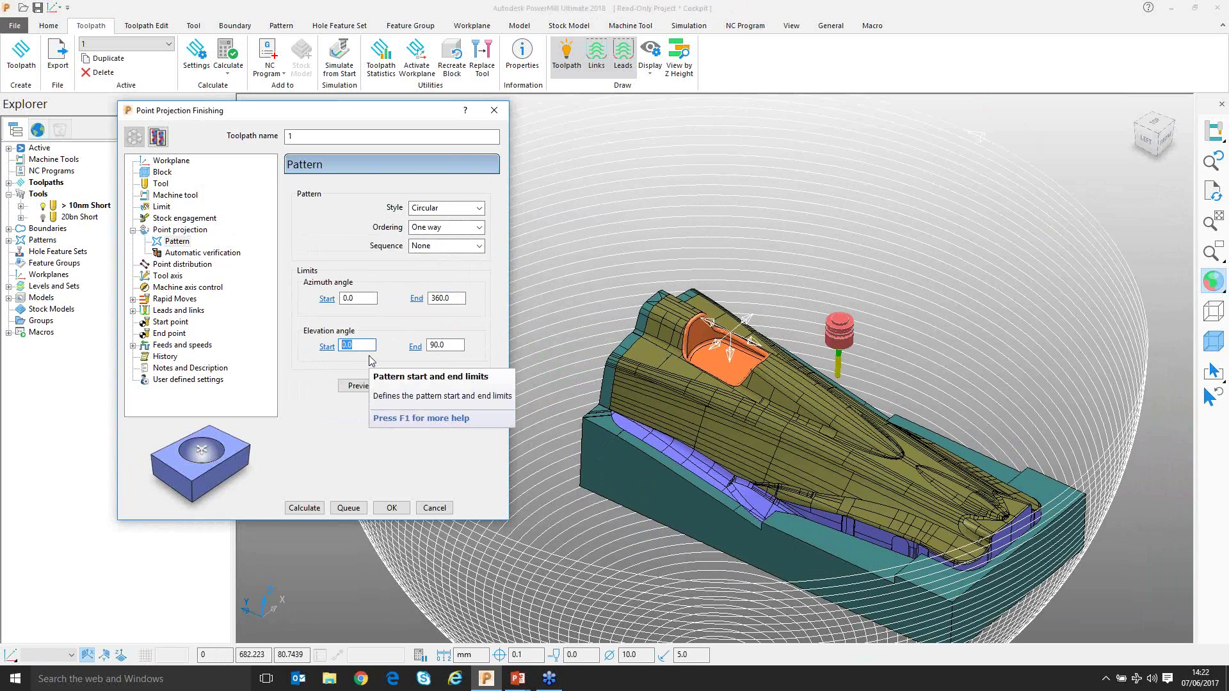
pyautogui.write('-90')
pyautogui.click(361, 385)
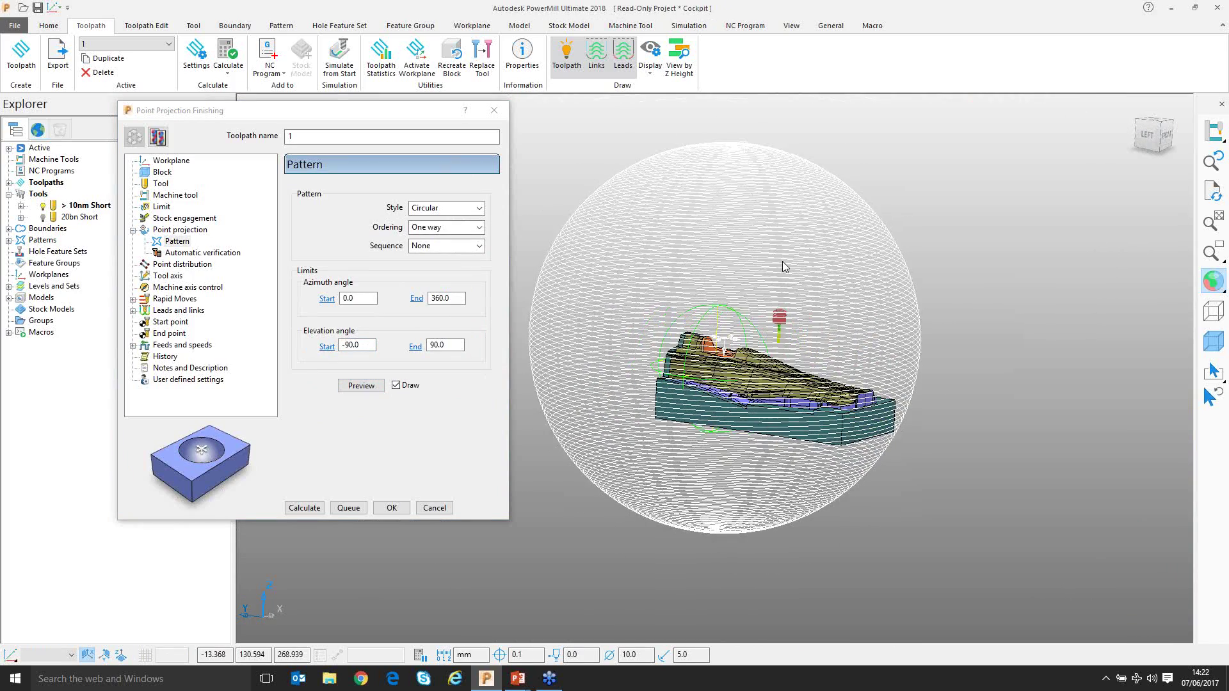
# - Restore the pattern's elevation start angle to 0 and preview it again
pyautogui.moveTo(377, 346); pyautogui.dragTo(326, 346)
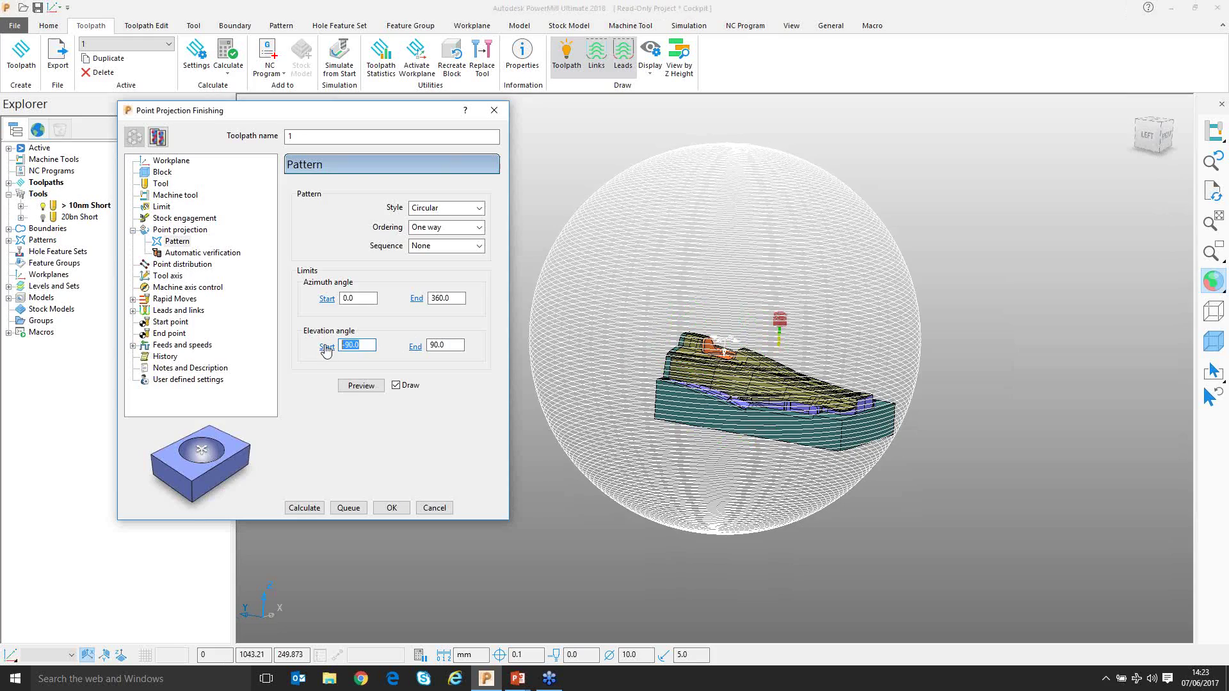
pyautogui.write('0')
pyautogui.click(361, 386)
pyautogui.moveTo(742, 318); pyautogui.dragTo(768, 320, button='middle')
pyautogui.scroll(5, 705, 458)
# - Calculate the point projection toolpath with a vertical tool axis and inspect its passes in the cockpit
pyautogui.click(167, 275)
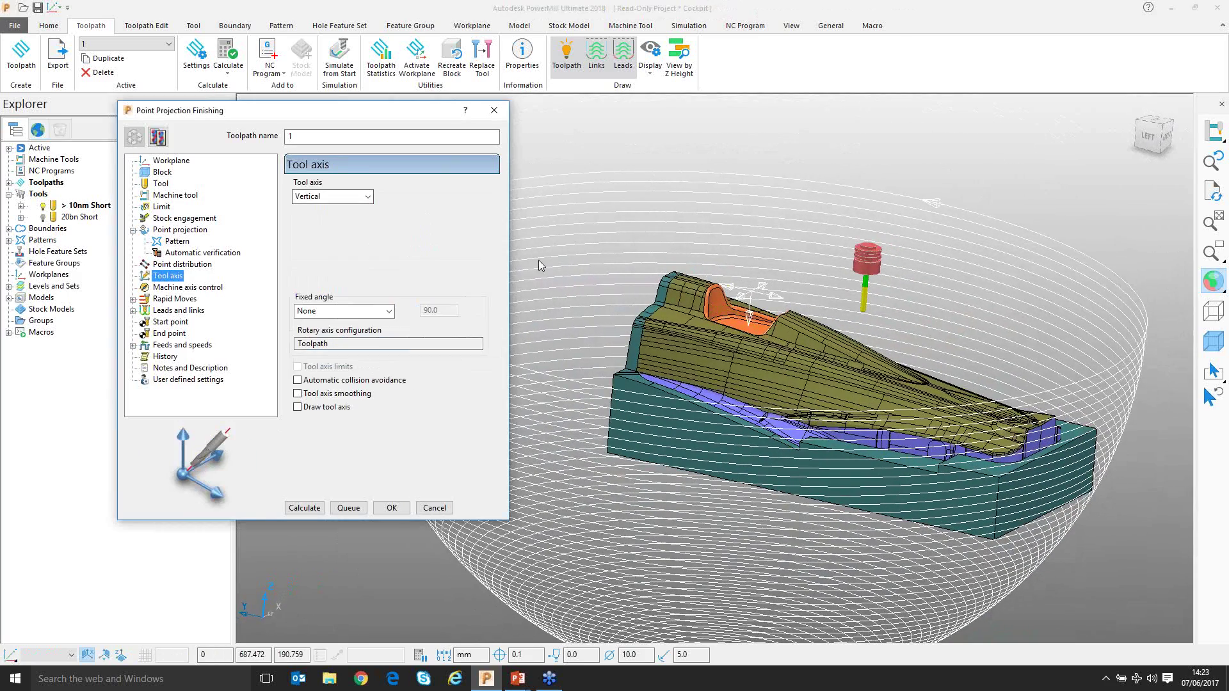
pyautogui.scroll(-3, 730, 366)
pyautogui.moveTo(731, 366); pyautogui.dragTo(549, 398, button='middle')
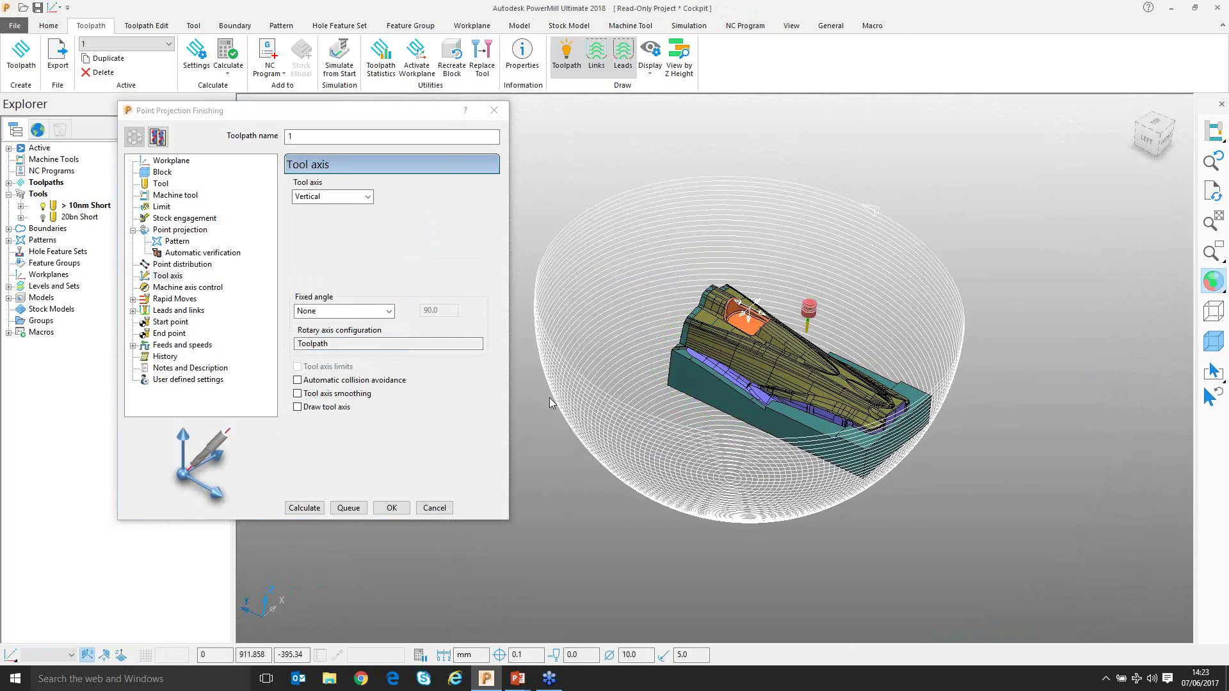
pyautogui.click(304, 508)
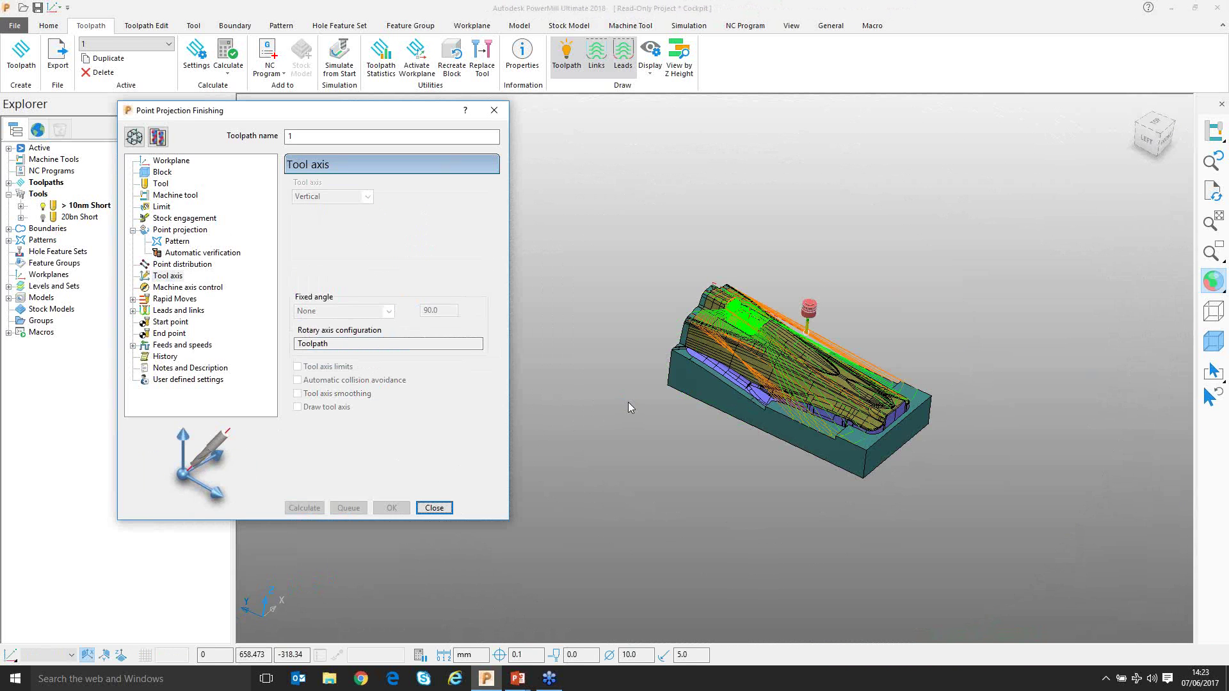
pyautogui.scroll(5, 759, 317)
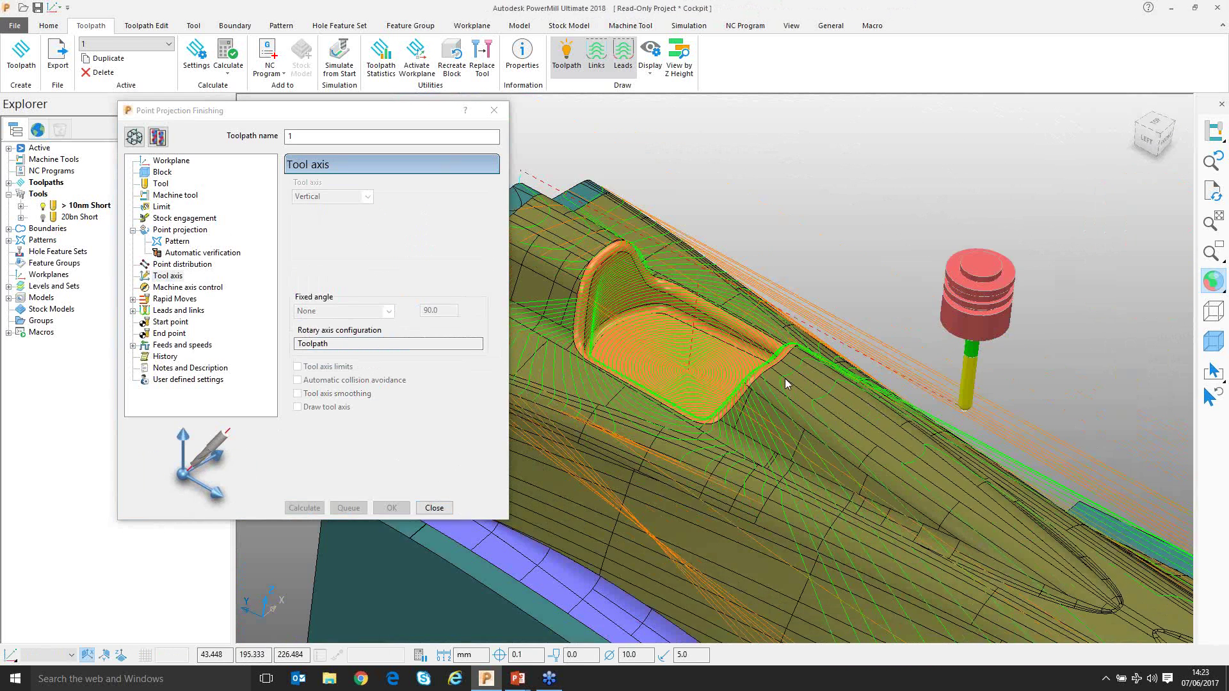
pyautogui.scroll(-1, 786, 379)
pyautogui.keyDown('shift'); pyautogui.moveTo(722, 382); pyautogui.dragTo(742, 341, button='middle'); pyautogui.keyUp('shift')
# - Make the calculated toolpath editable again and open its component thickness settings
pyautogui.click(133, 136)
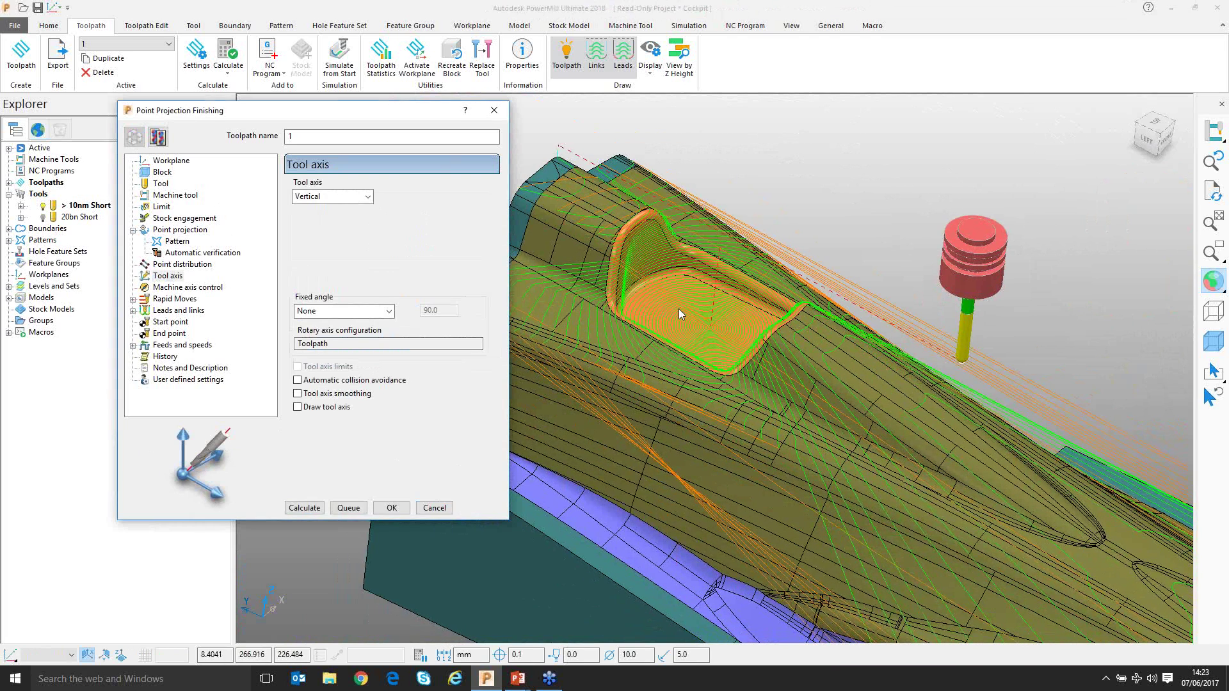
pyautogui.scroll(-3, 678, 308)
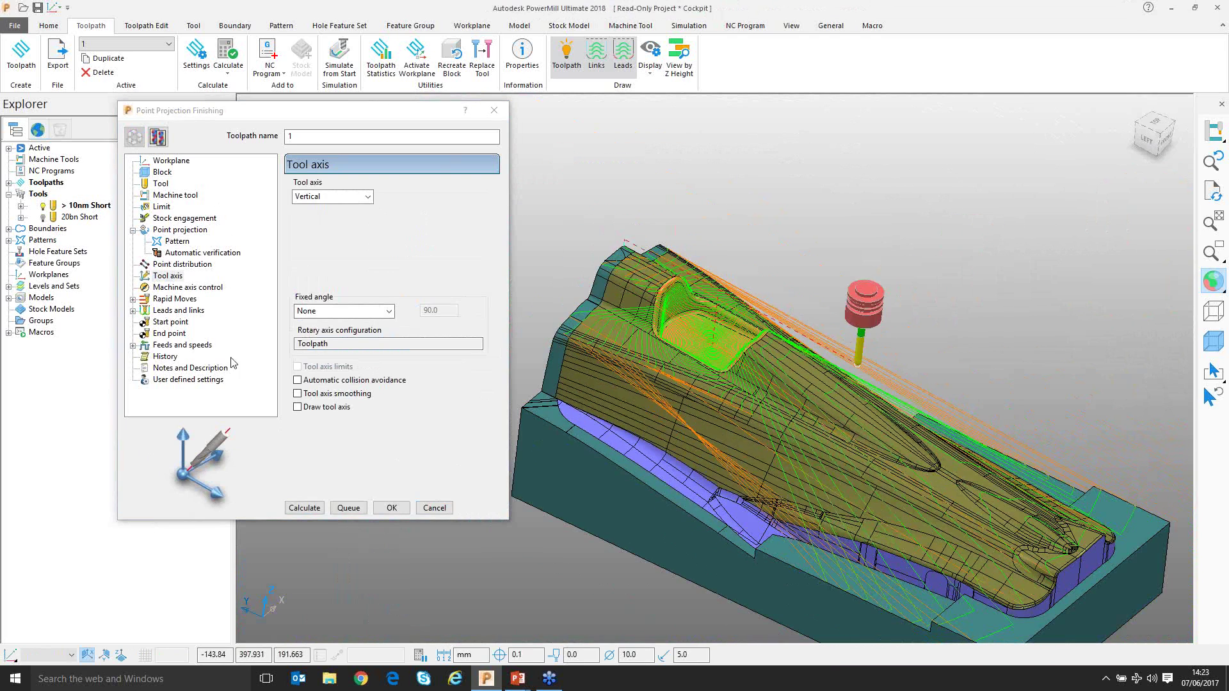
pyautogui.click(162, 231)
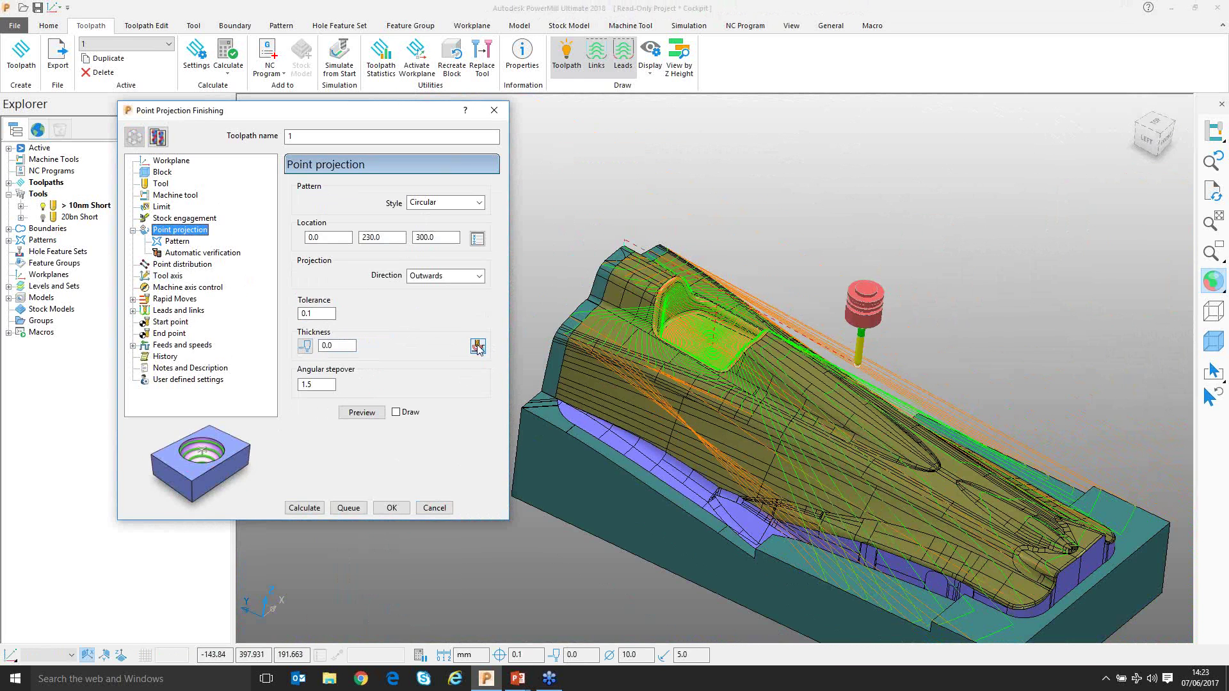
pyautogui.click(478, 346)
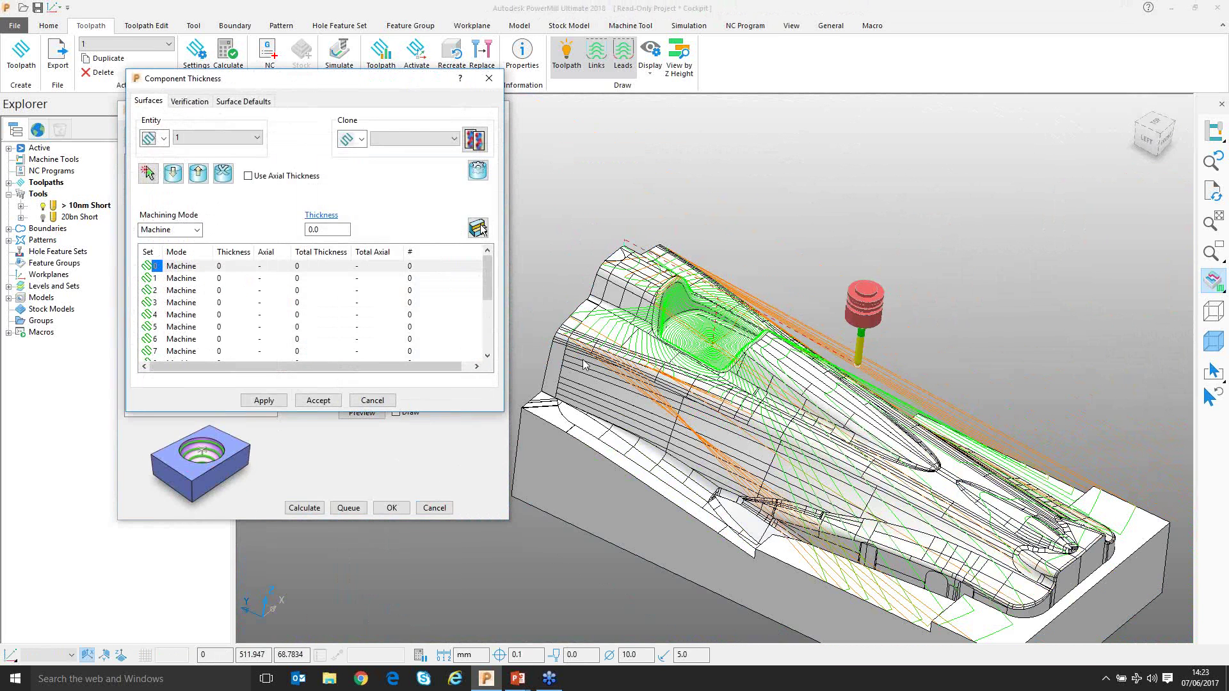
pyautogui.scroll(2, 737, 386)
pyautogui.scroll(-3, 737, 387)
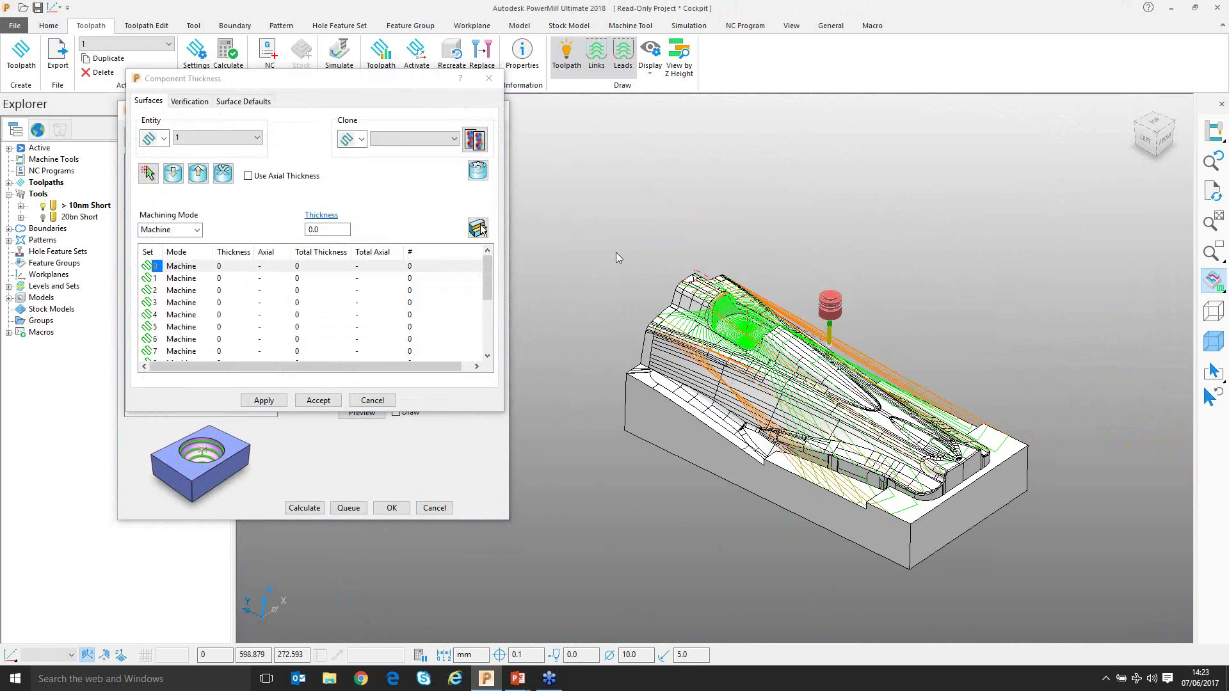
# - Select all the model surfaces, then deselect the wall, fillet and floor surfaces of the cockpit
pyautogui.moveTo(982, 561); pyautogui.dragTo(1092, 617)
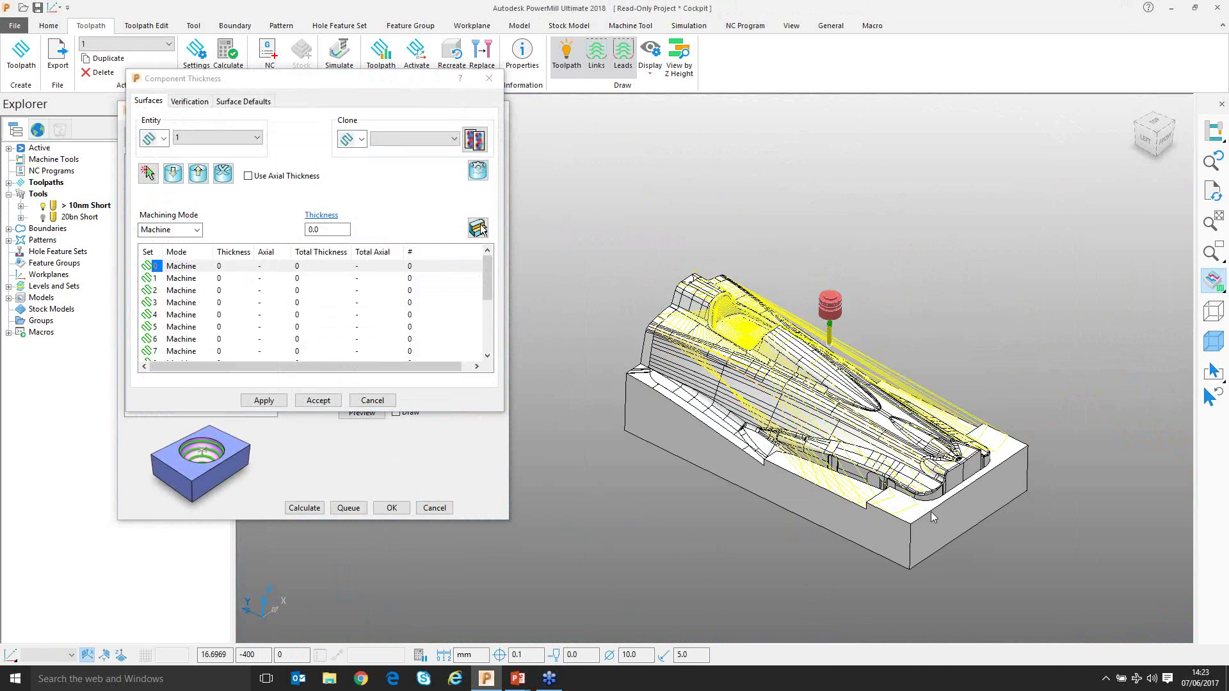
pyautogui.moveTo(663, 260); pyautogui.dragTo(723, 315)
pyautogui.keyDown('ctrl'); pyautogui.keyDown('shift'); pyautogui.moveTo(723, 315); pyautogui.dragTo(783, 374, button='middle'); pyautogui.keyUp('shift'); pyautogui.keyUp('ctrl')
pyautogui.keyDown('ctrl'); pyautogui.keyDown('shift'); pyautogui.moveTo(576, 192); pyautogui.dragTo(739, 320, button='middle'); pyautogui.keyUp('shift'); pyautogui.keyUp('ctrl')
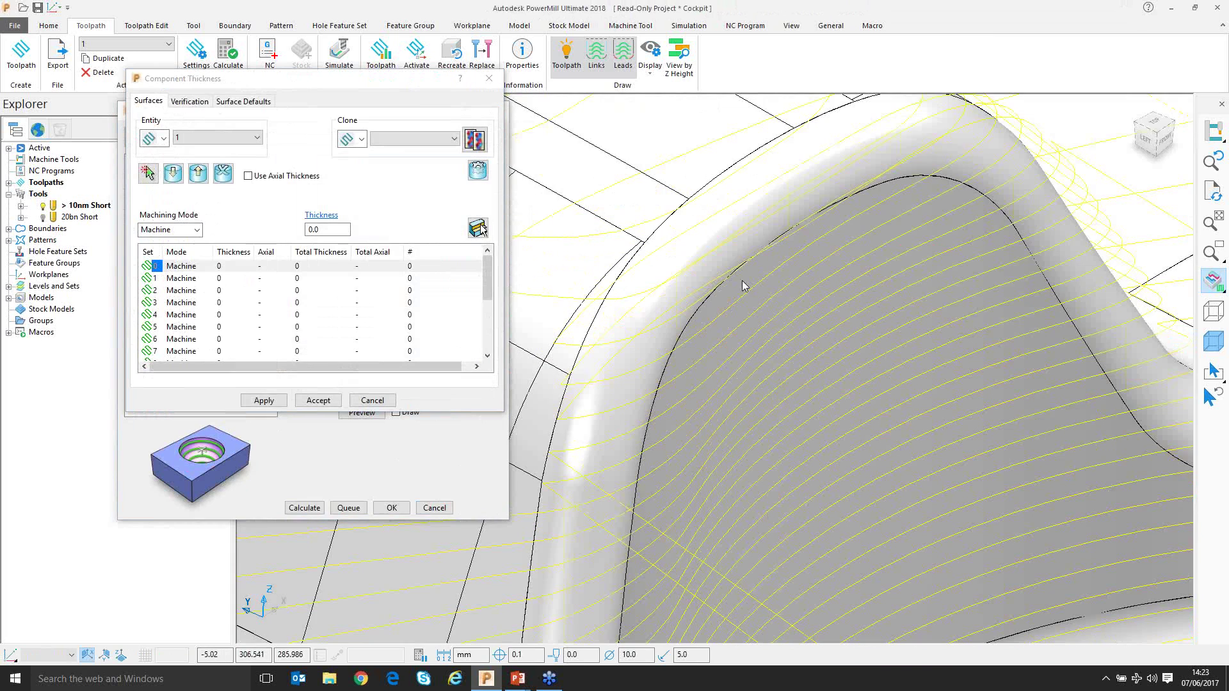
pyautogui.click(660, 266)
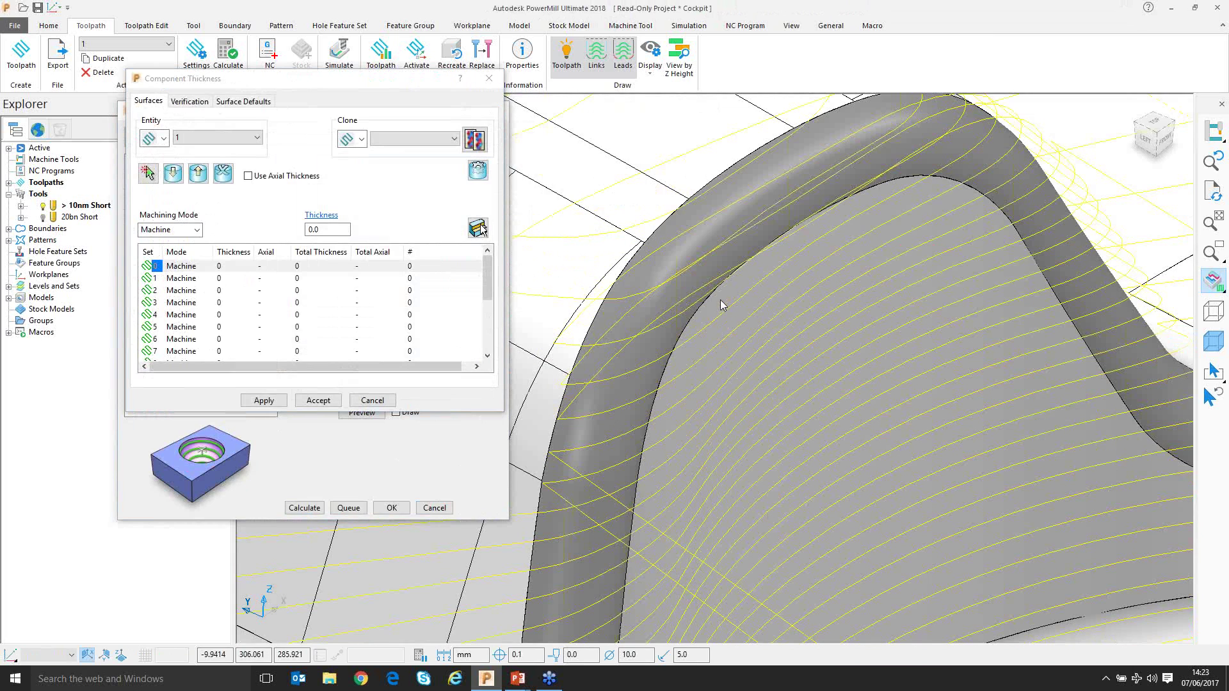
pyautogui.keyDown('shift'); pyautogui.click(722, 303); pyautogui.keyUp('shift')
pyautogui.keyDown('shift'); pyautogui.moveTo(927, 537); pyautogui.dragTo(772, 282, button='middle'); pyautogui.keyUp('shift')
pyautogui.keyDown('shift'); pyautogui.click(819, 424); pyautogui.keyUp('shift')
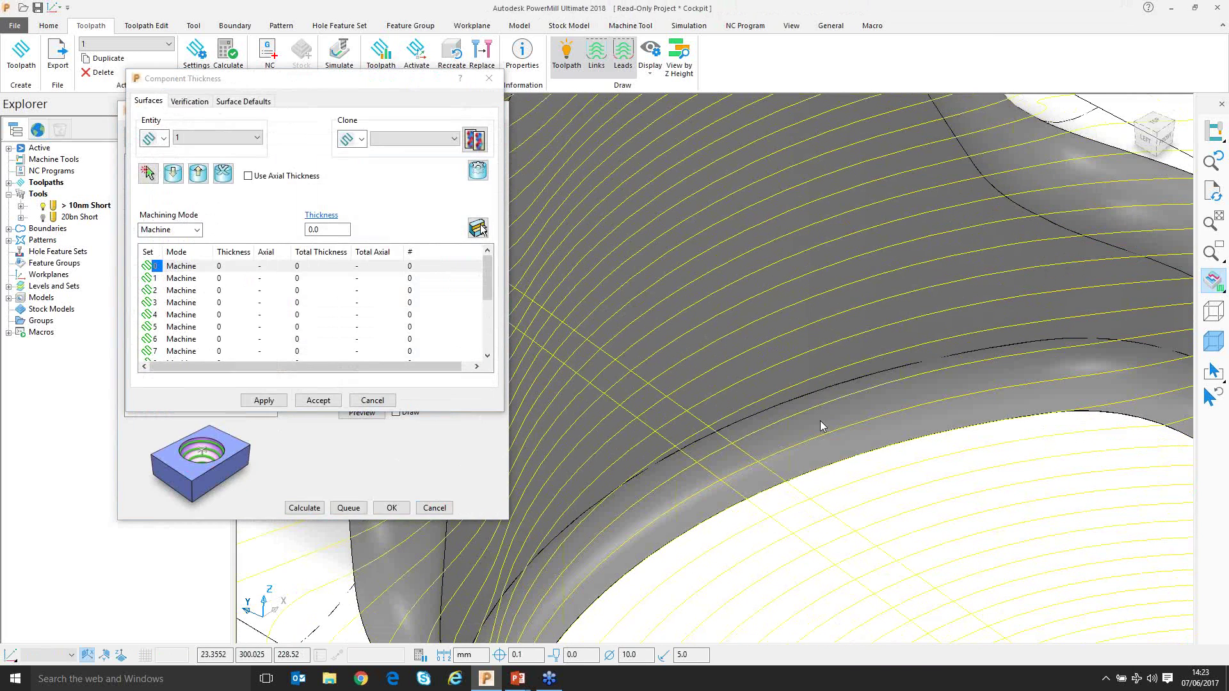
pyautogui.keyDown('shift'); pyautogui.click(863, 467); pyautogui.keyUp('shift')
pyautogui.scroll(-5, 878, 534)
pyautogui.scroll(-2, 878, 533)
pyautogui.keyDown('shift'); pyautogui.moveTo(877, 534); pyautogui.dragTo(800, 375, button='middle'); pyautogui.keyUp('shift')
# - Assign the selected surfaces to thickness set 2 with Collision machining mode and accept the component thickness settings
pyautogui.click(188, 293)
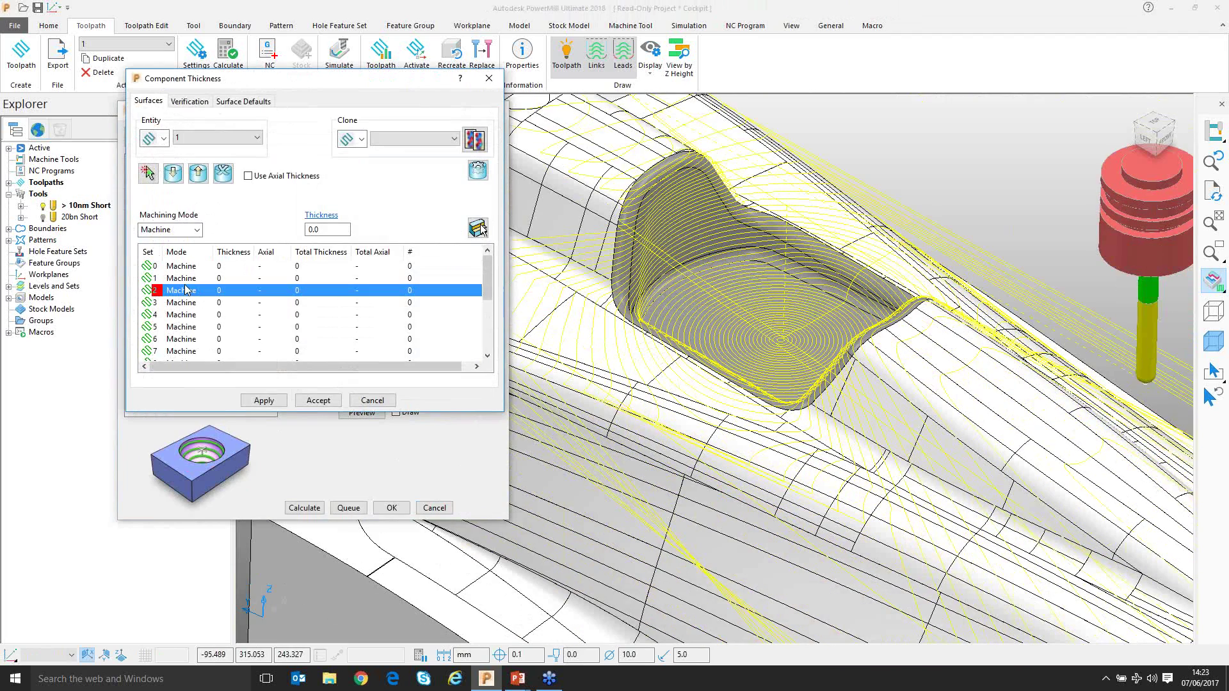
pyautogui.click(175, 183)
pyautogui.click(187, 231)
pyautogui.click(178, 255)
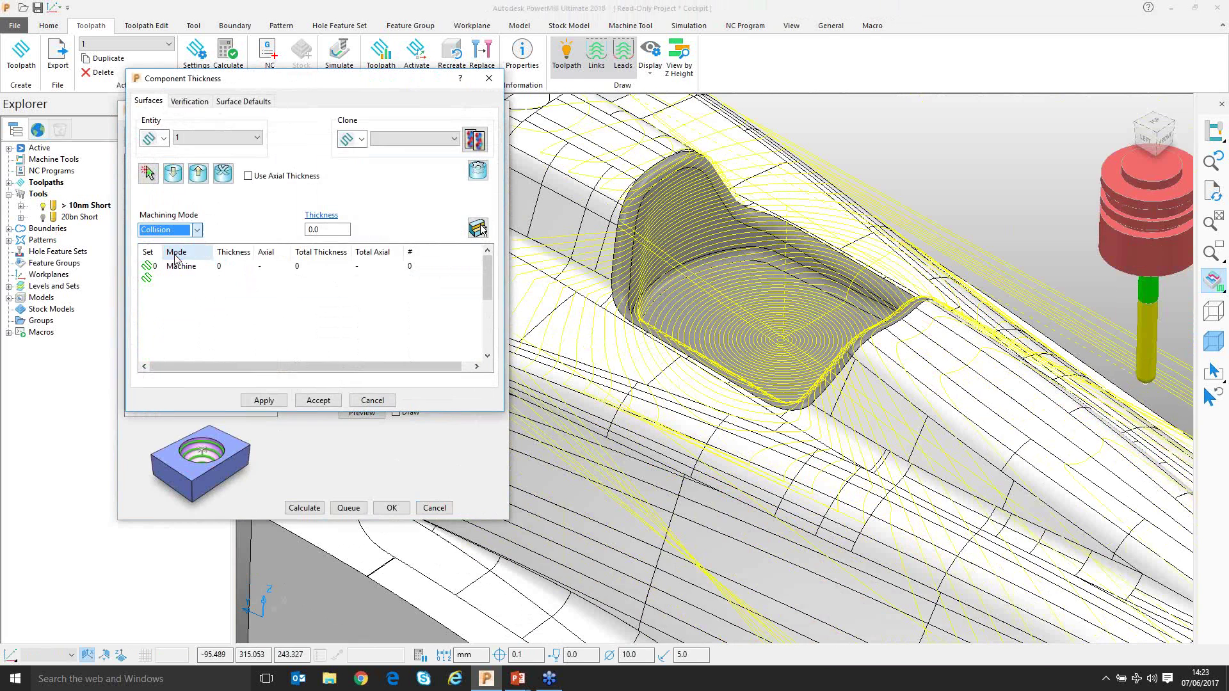
pyautogui.click(263, 400)
pyautogui.click(284, 455)
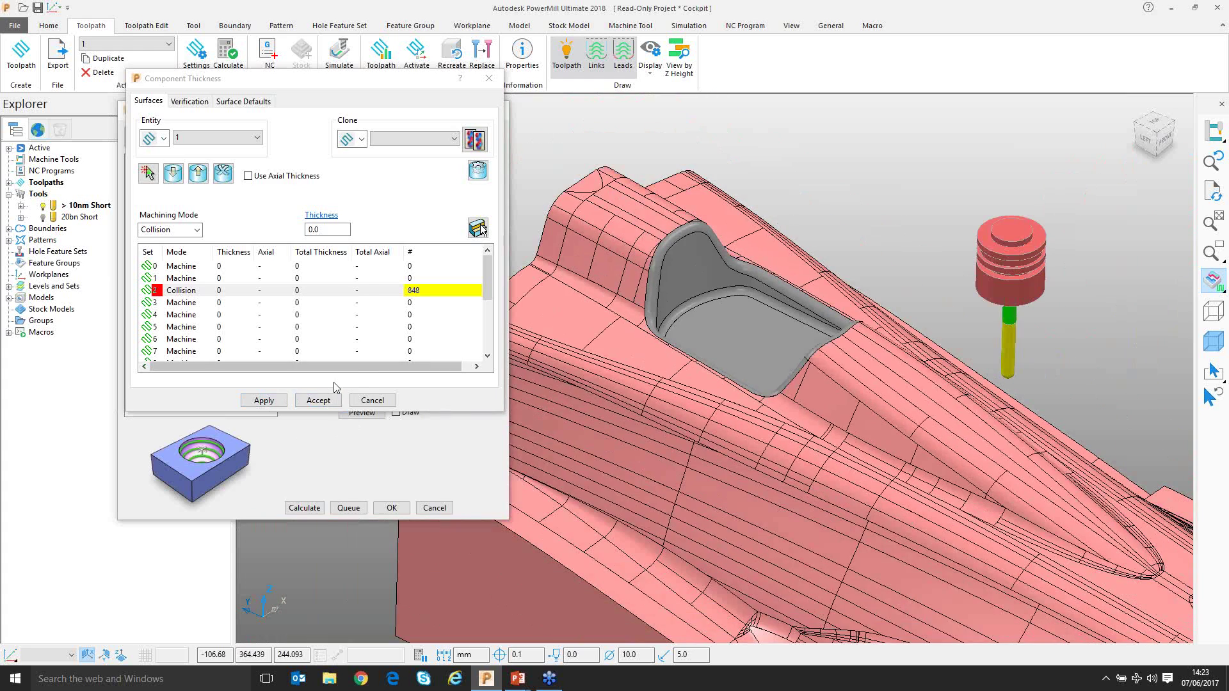
pyautogui.click(318, 400)
# - Recalculate the point projection toolpath and simulate the tool from a point on the cockpit wall passes
pyautogui.scroll(-6, 636, 290)
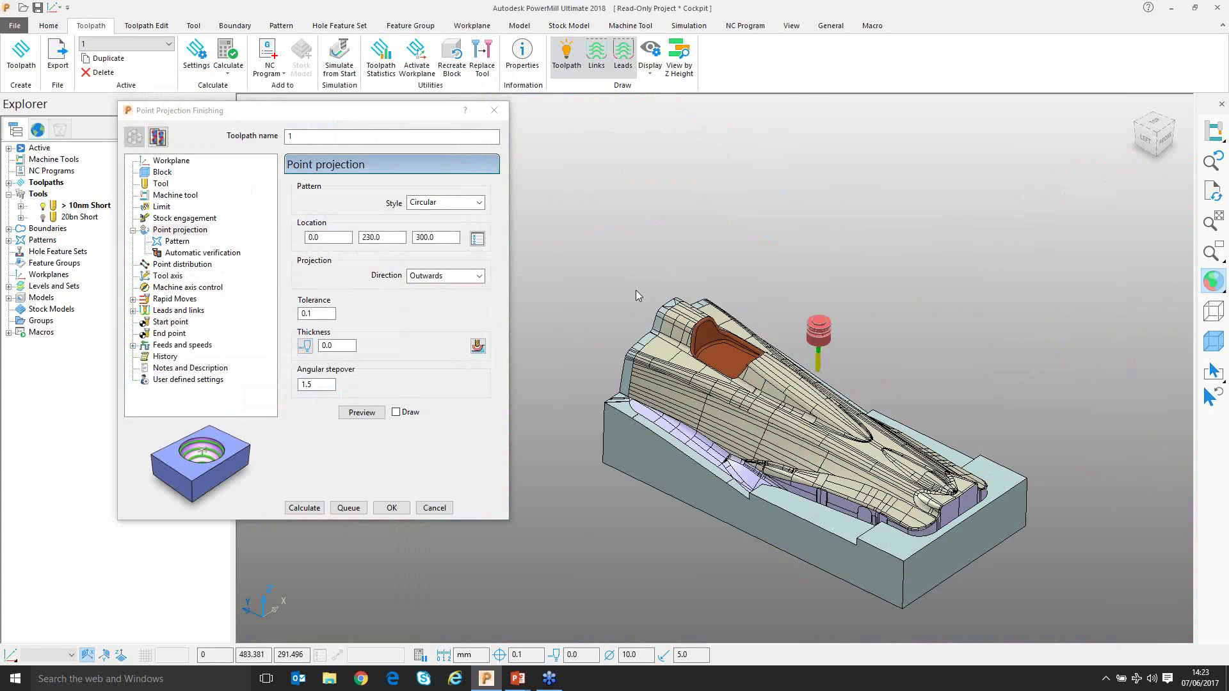
pyautogui.keyDown('shift'); pyautogui.moveTo(636, 290); pyautogui.dragTo(627, 244, button='middle'); pyautogui.keyUp('shift')
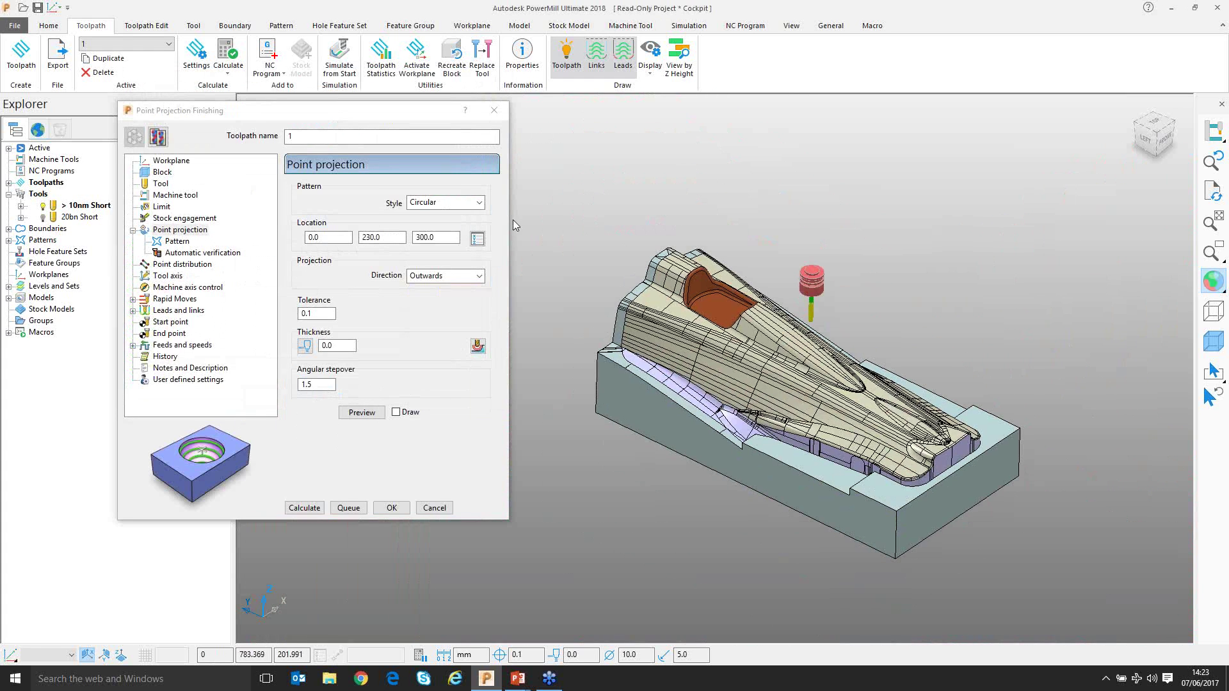
pyautogui.click(318, 506)
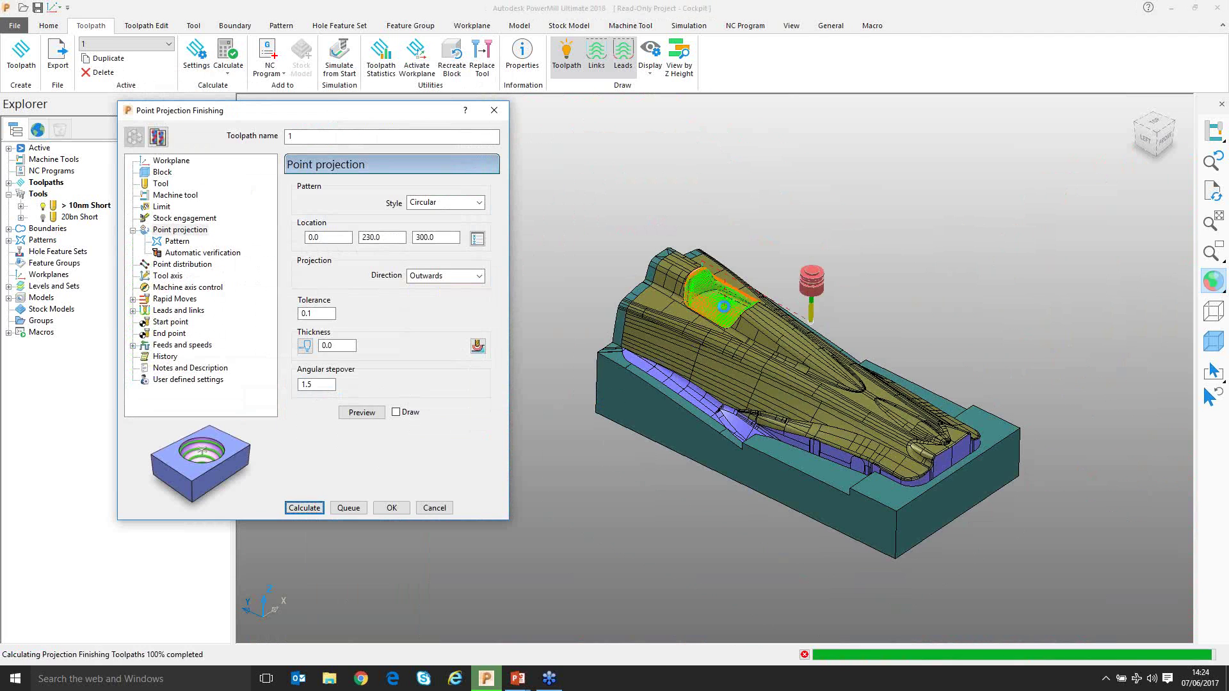
pyautogui.scroll(5, 748, 279)
pyautogui.moveTo(747, 274); pyautogui.dragTo(690, 348, button='middle')
pyautogui.rightClick(690, 352)
pyautogui.click(723, 395)
pyautogui.click(739, 224)
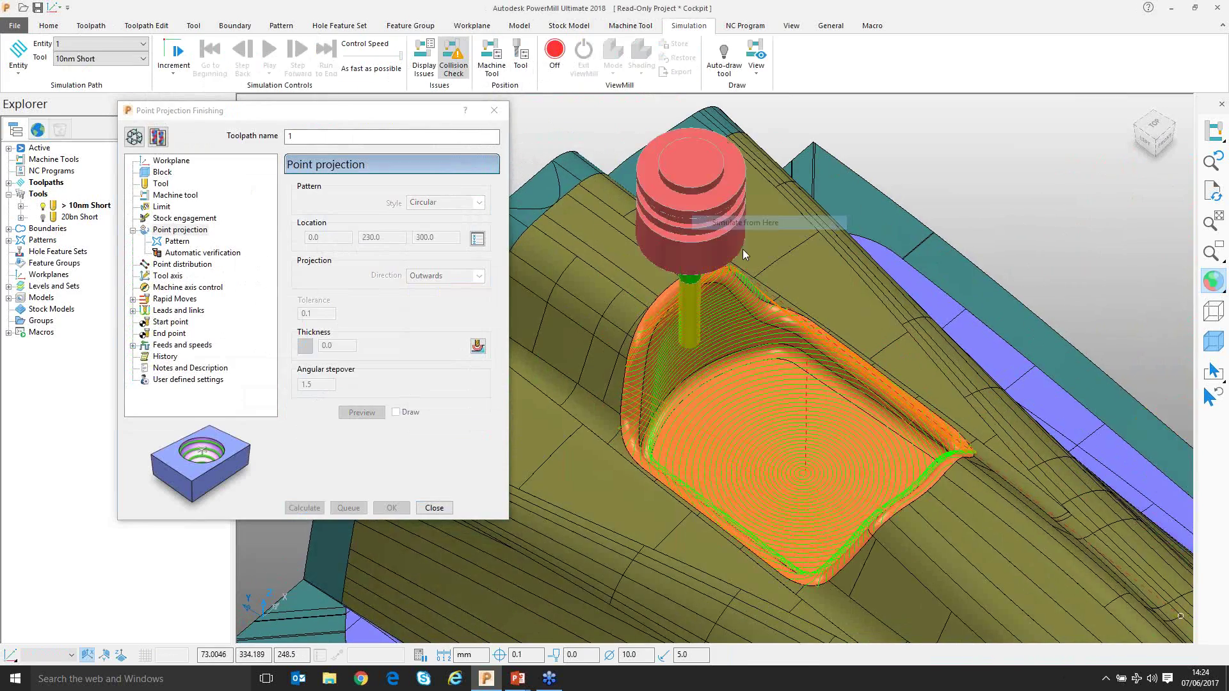
pyautogui.scroll(-3, 755, 283)
pyautogui.moveTo(822, 288); pyautogui.dragTo(821, 240, button='middle')
# - Make the toolpath editable, try a Lead/Lean tool axis in Preview frame normal mode, and recalculate it
pyautogui.click(135, 136)
pyautogui.scroll(-3, 695, 326)
pyautogui.keyDown('shift'); pyautogui.moveTo(655, 352); pyautogui.dragTo(562, 317, button='middle'); pyautogui.keyUp('shift')
pyautogui.click(167, 275)
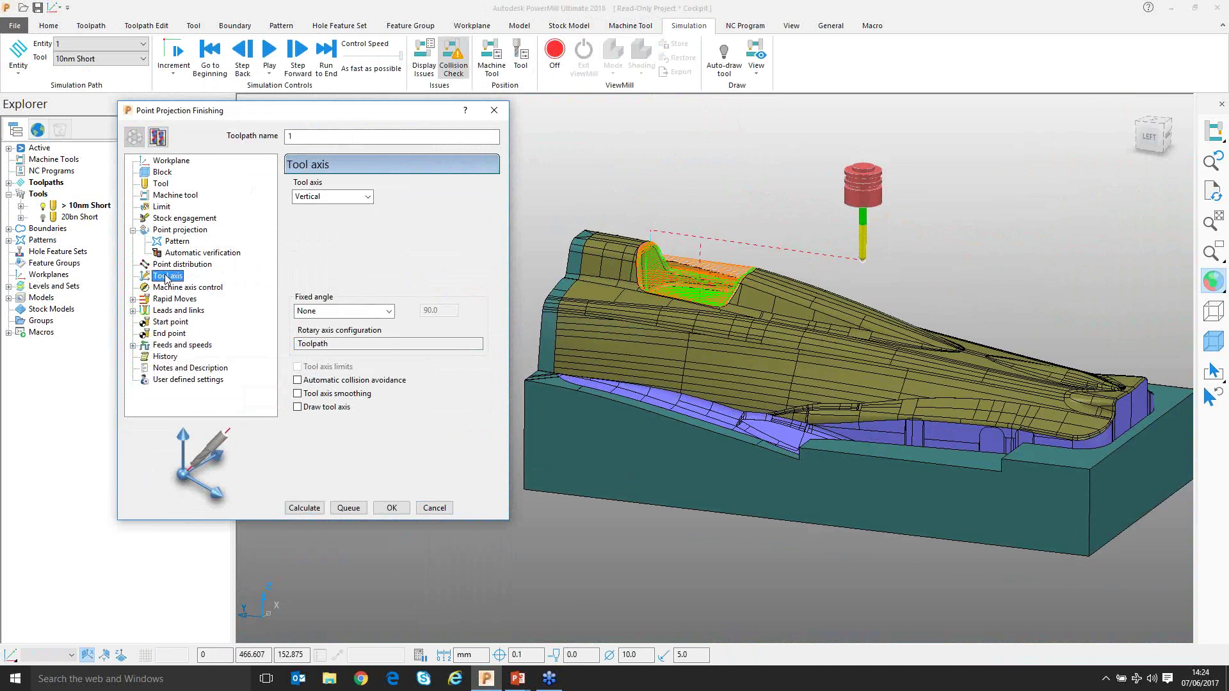
pyautogui.click(358, 197)
pyautogui.click(348, 219)
pyautogui.click(446, 266)
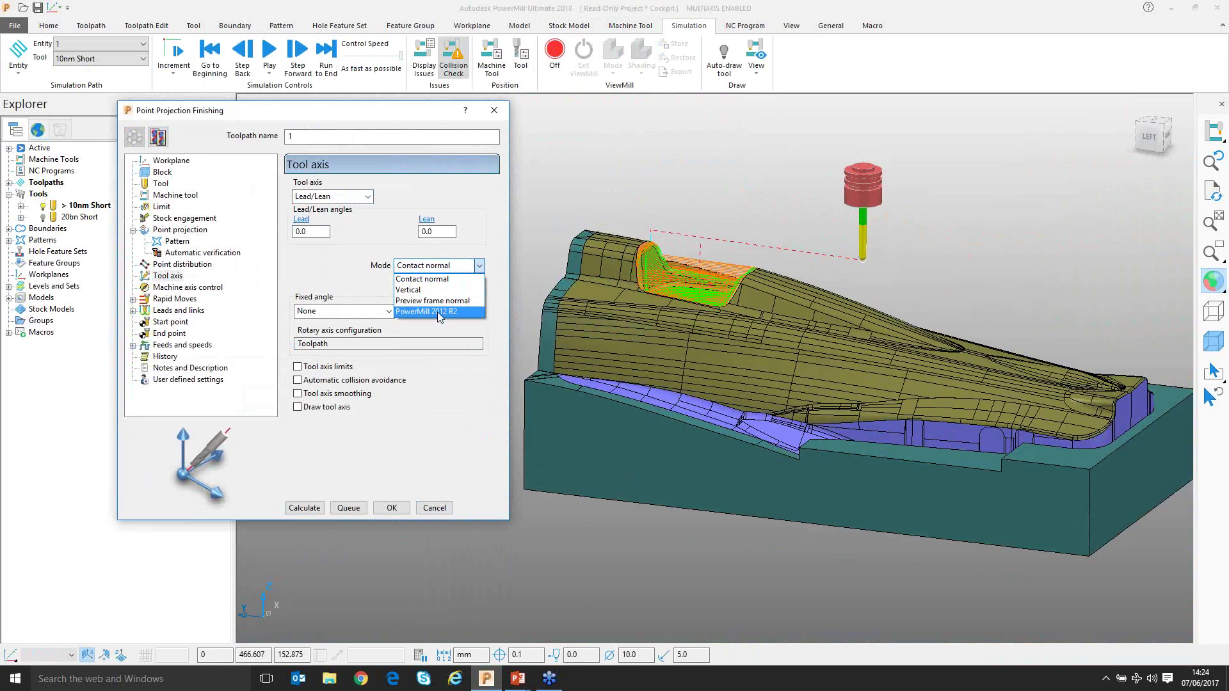
pyautogui.click(442, 301)
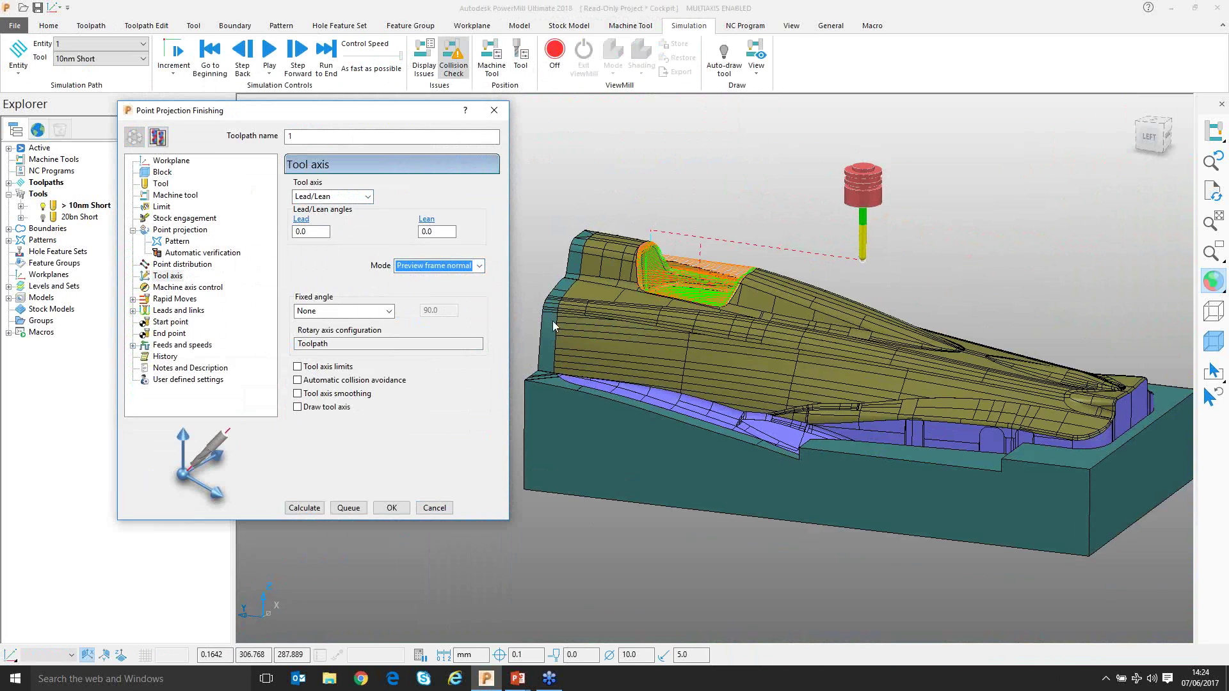
pyautogui.click(300, 508)
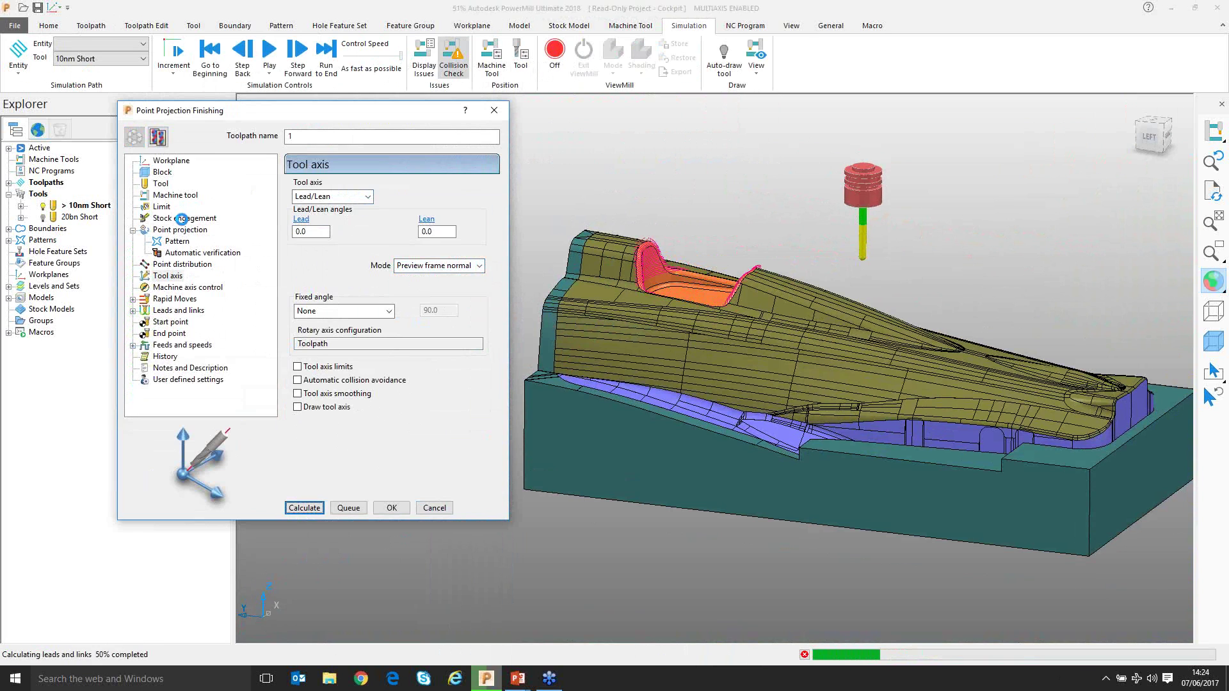
# - Simulate toolpath 1 from a point on the upper back wall of the cockpit to check the tool's tilt
pyautogui.rightClick(646, 251)
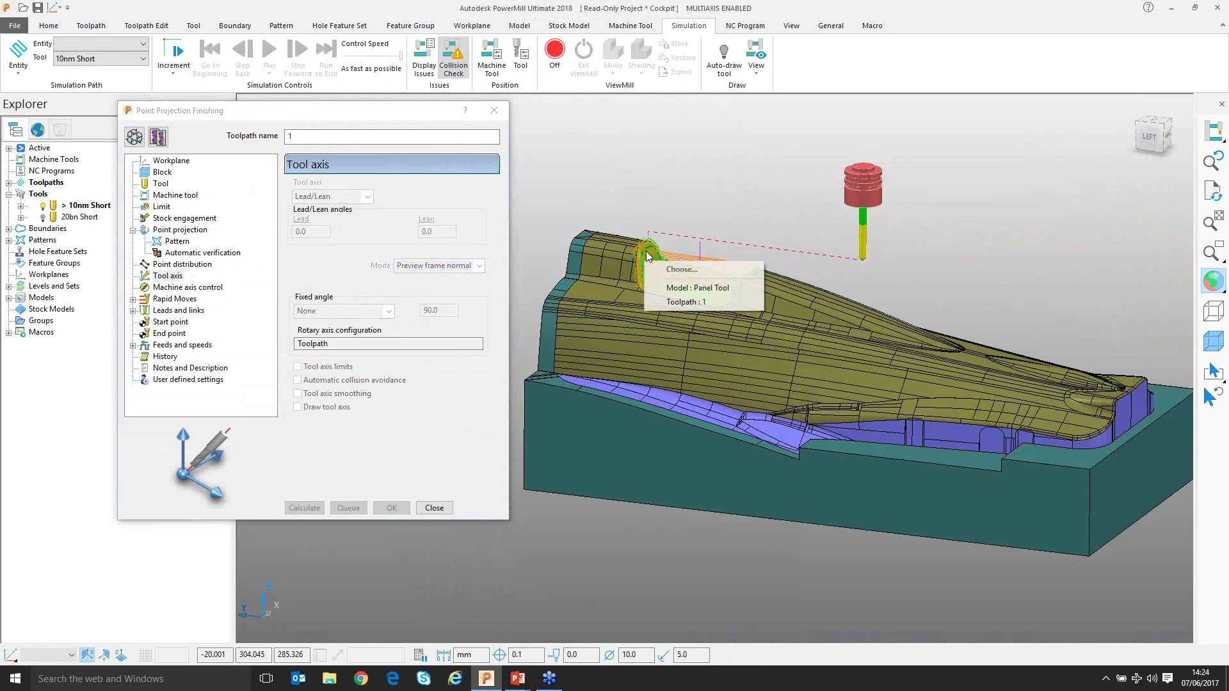
pyautogui.click(672, 303)
pyautogui.click(699, 222)
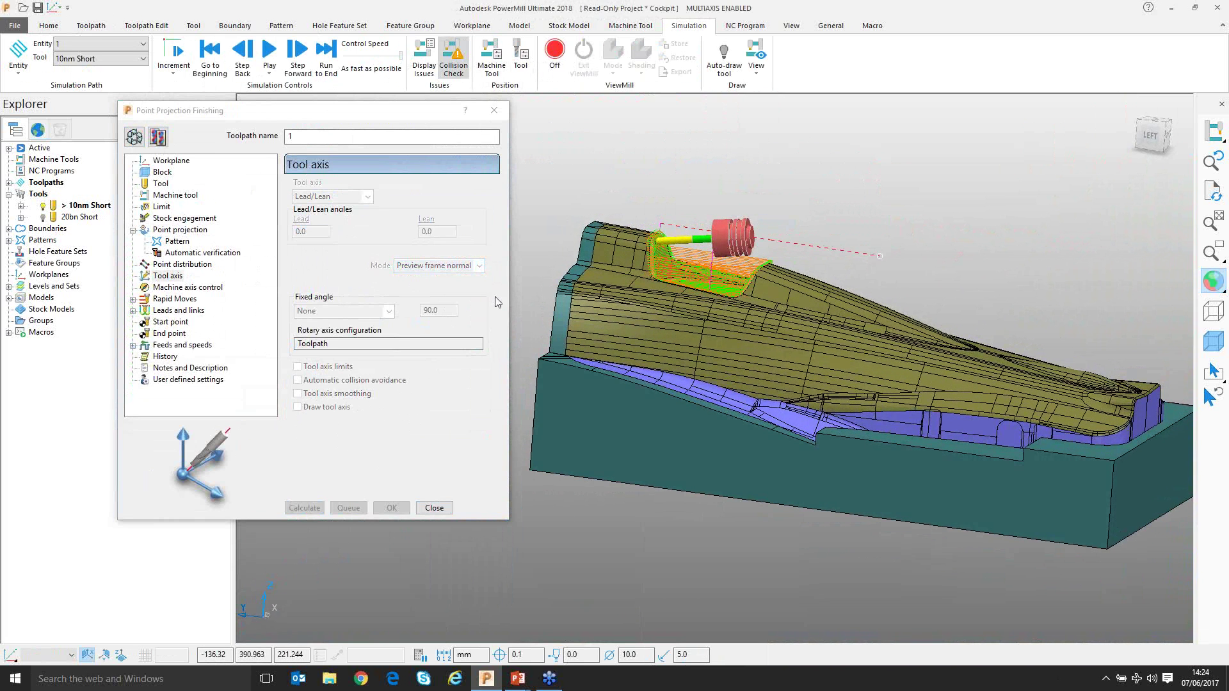
# - Make the toolpath editable again and change its tool axis to From point with a Y coordinate of 230
pyautogui.click(134, 137)
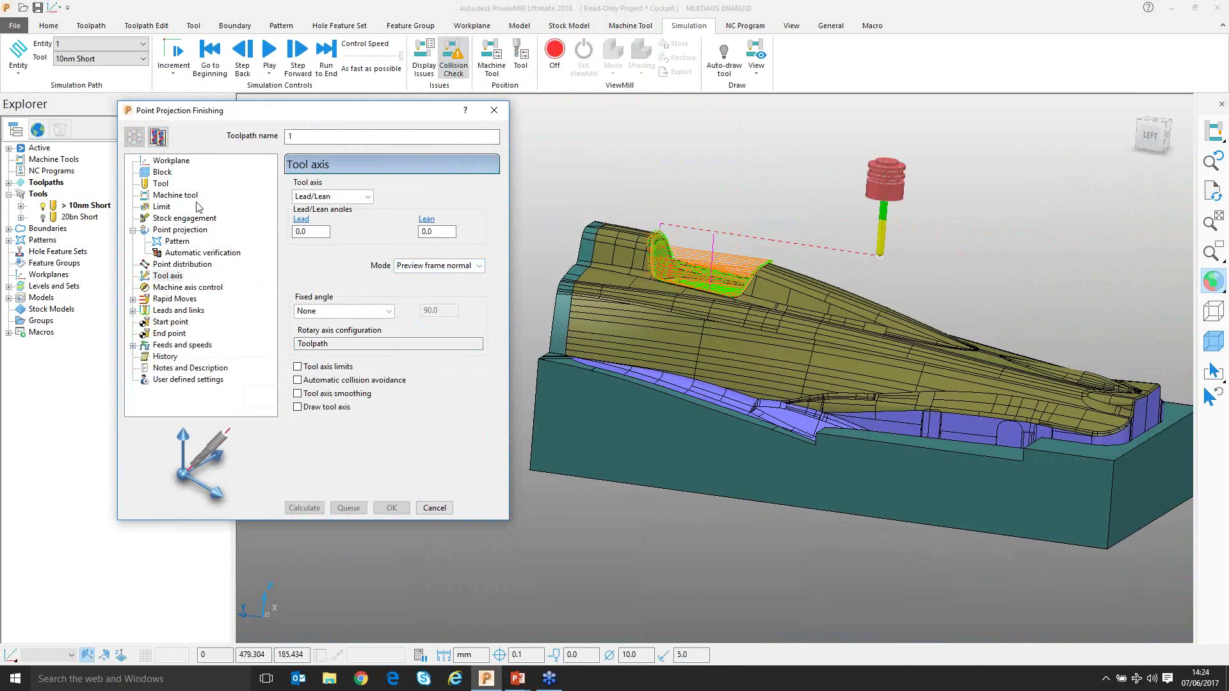
pyautogui.click(368, 198)
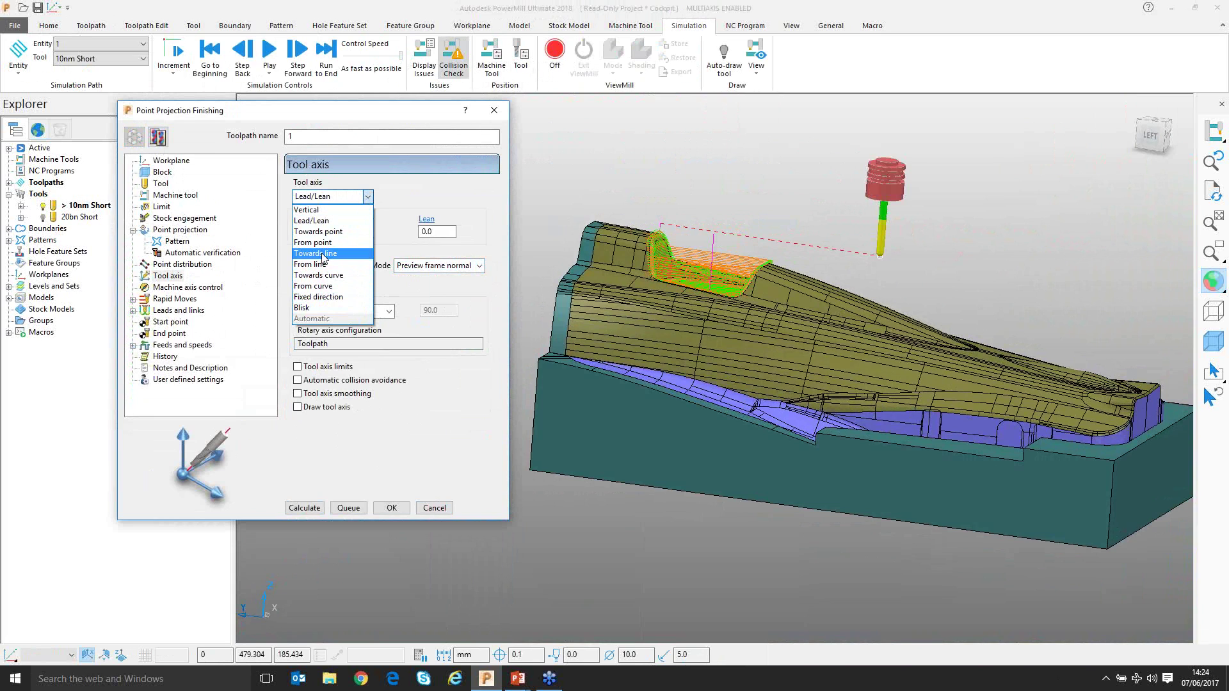
pyautogui.click(339, 242)
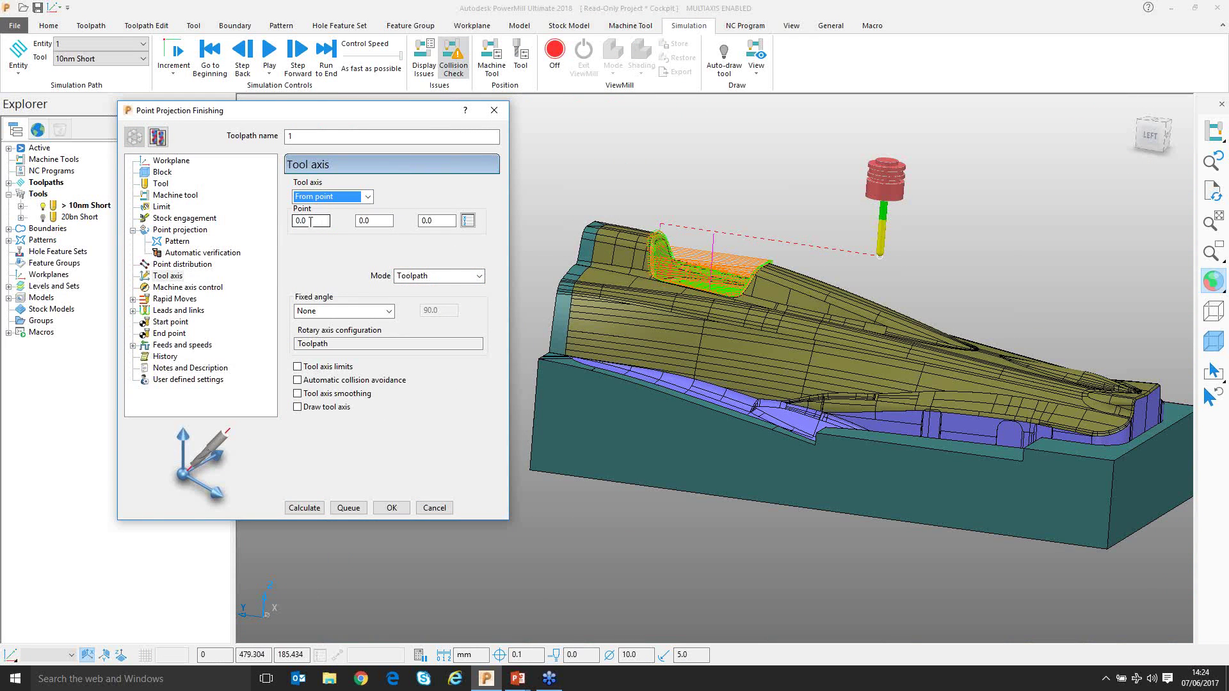
pyautogui.scroll(-2, 691, 240)
pyautogui.hotkey('ctrl', '5')
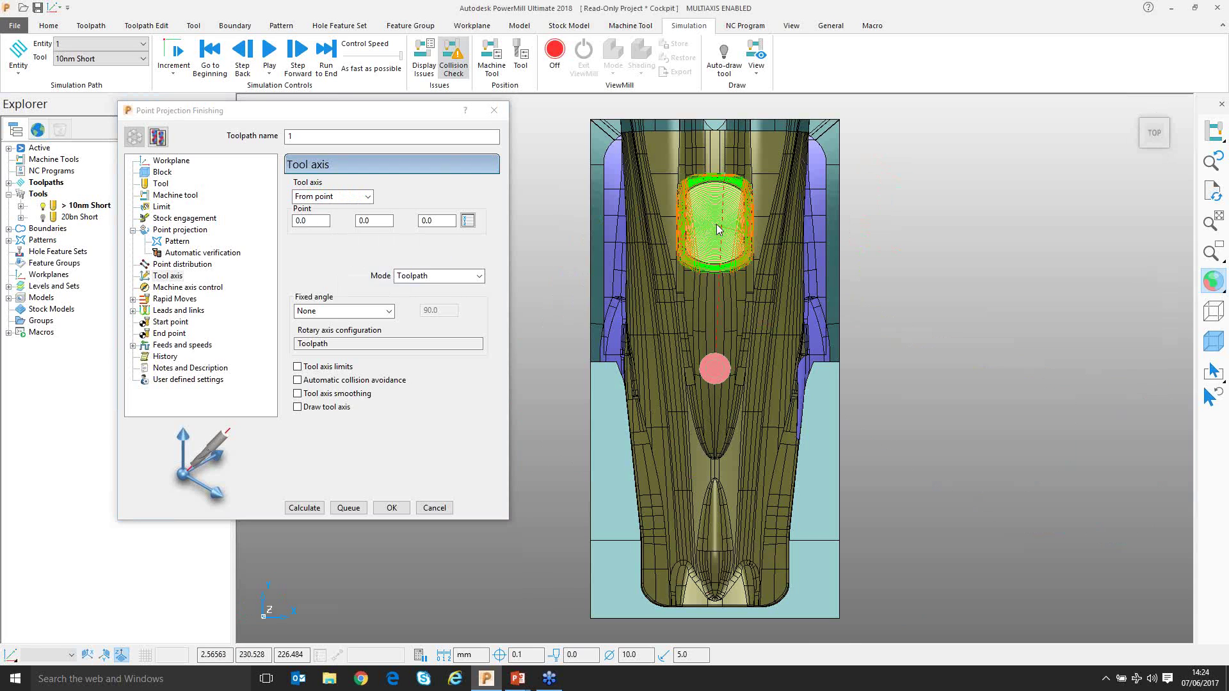
pyautogui.doubleClick(354, 220)
pyautogui.write('230')
pyautogui.scroll(-4, 623, 293)
pyautogui.hotkey('ctrl', '1')
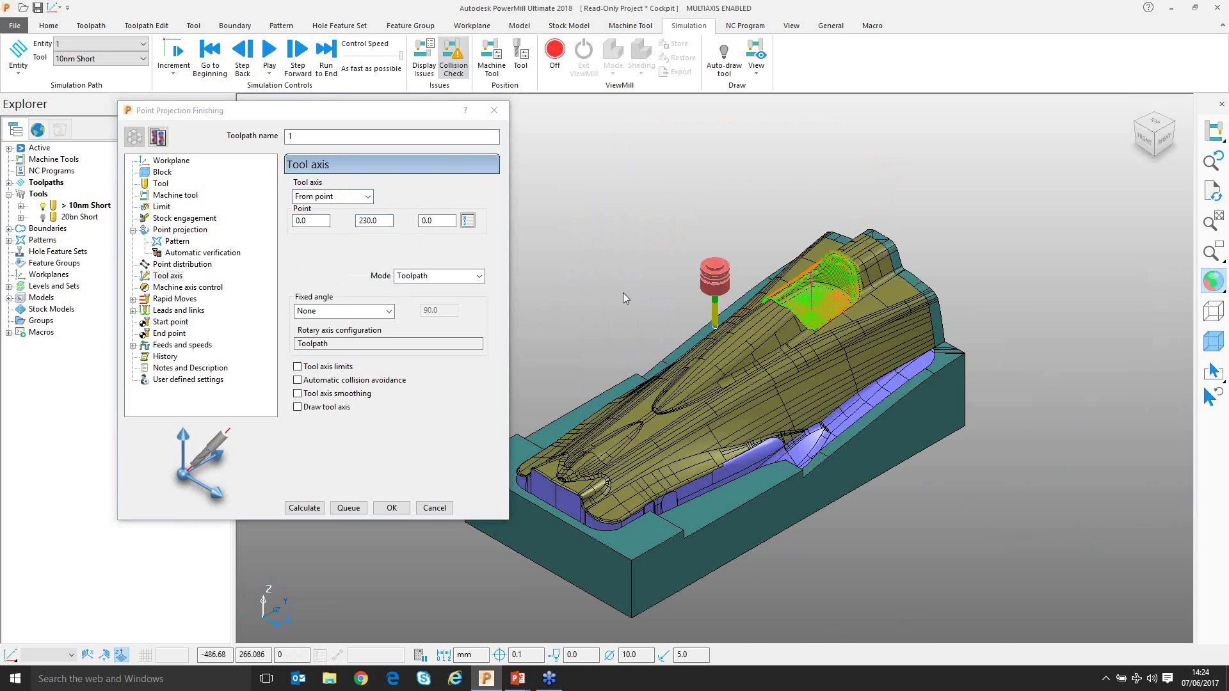
# - Set the tool axis point's Z coordinate to 450, turn on drawing of the tool axis, and calculate the toolpath
pyautogui.hotkey('ctrl', '4')
pyautogui.scroll(-3, 649, 274)
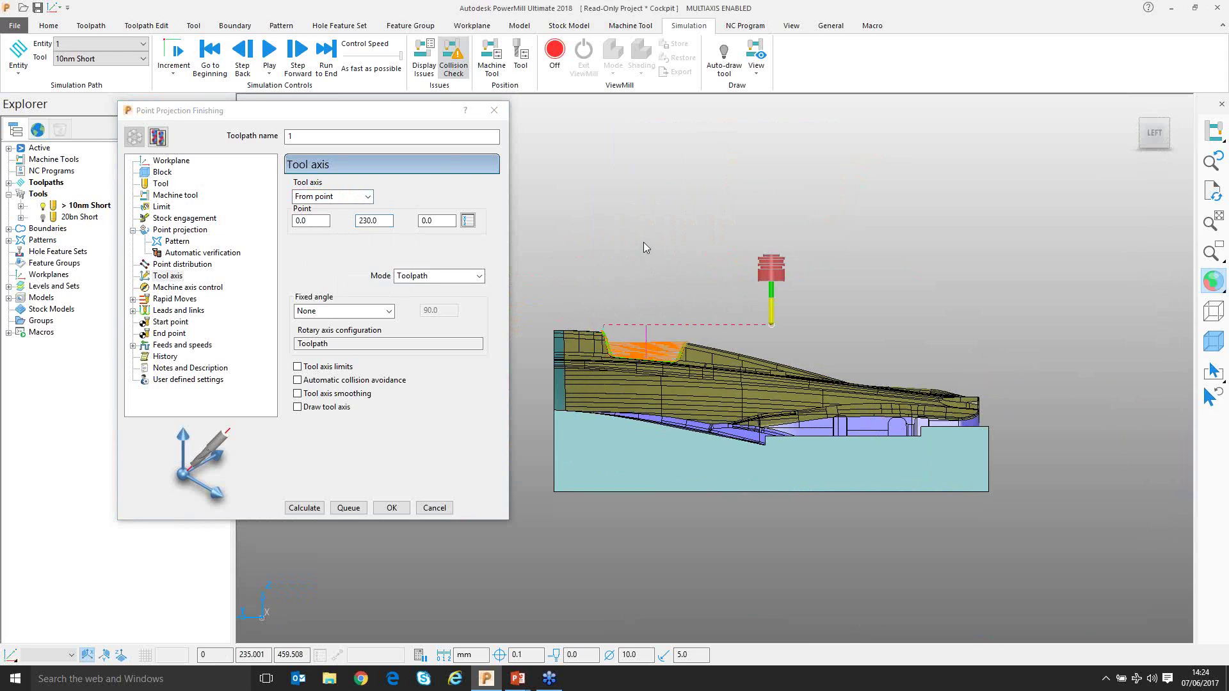
pyautogui.moveTo(440, 226); pyautogui.dragTo(414, 224)
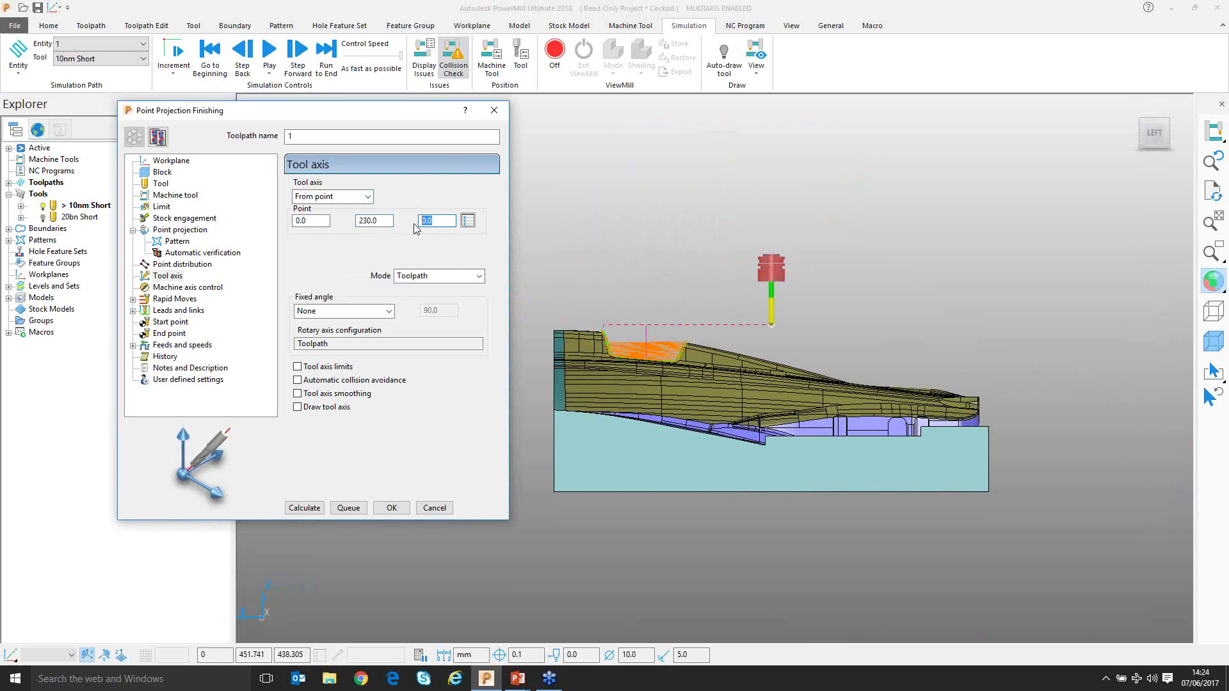
pyautogui.write('450')
pyautogui.click(298, 407)
pyautogui.click(305, 508)
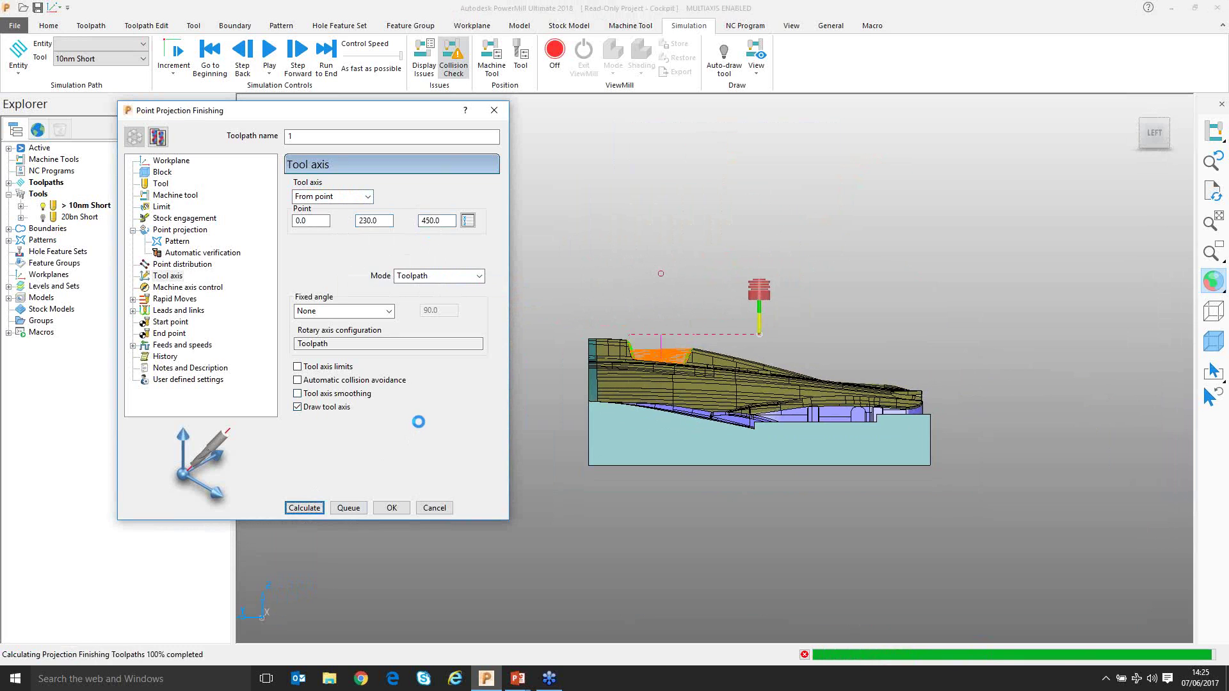
# - Simulate the From point toolpath from inside the cockpit and examine how the tool tilts along the passes
pyautogui.scroll(4, 640, 320)
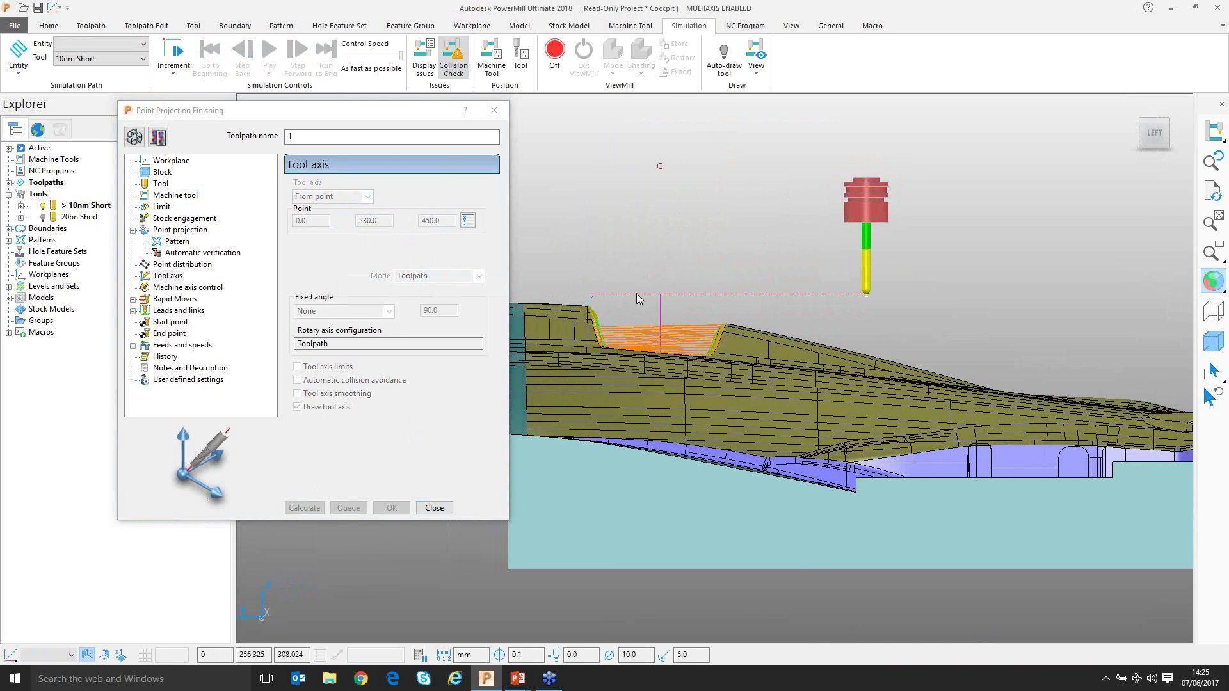
pyautogui.rightClick(638, 298)
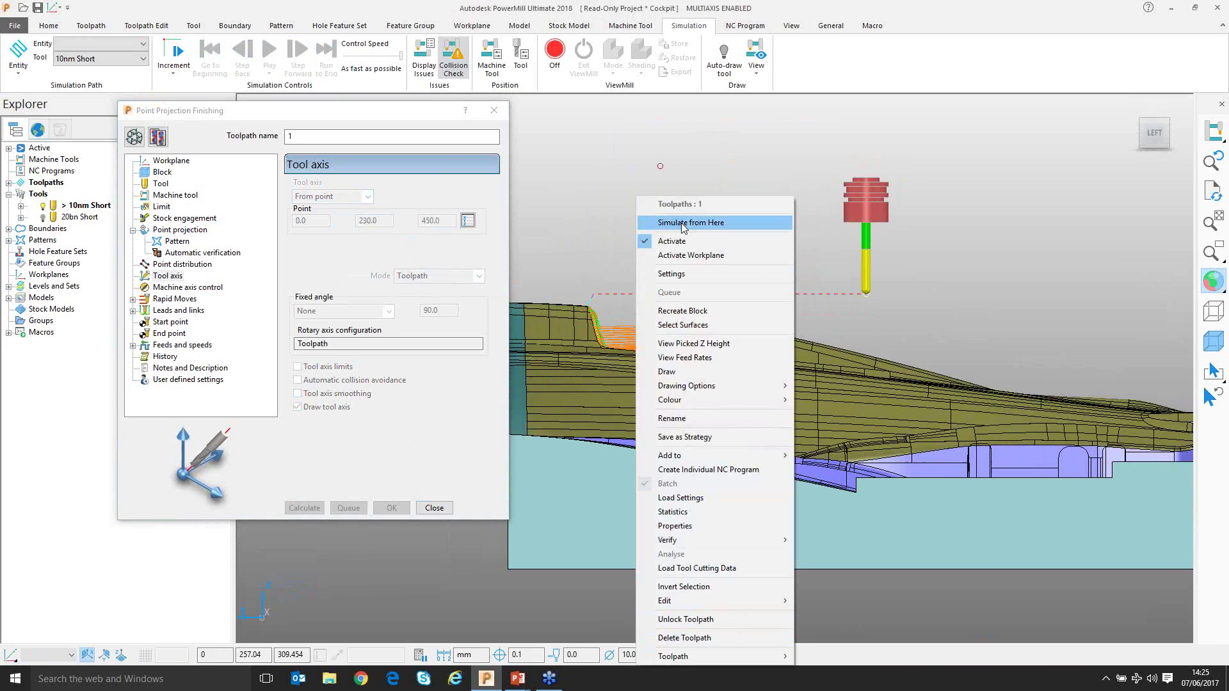
pyautogui.click(683, 222)
pyautogui.scroll(-1, 672, 240)
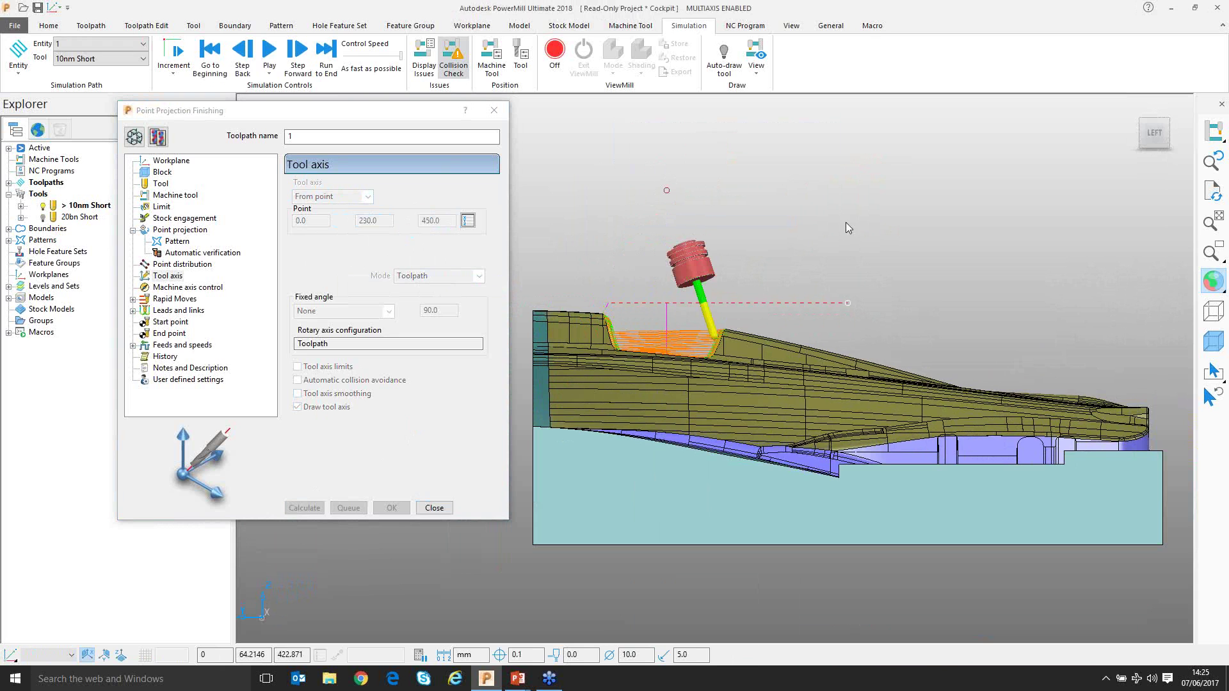
pyautogui.moveTo(776, 272); pyautogui.dragTo(691, 307, button='middle')
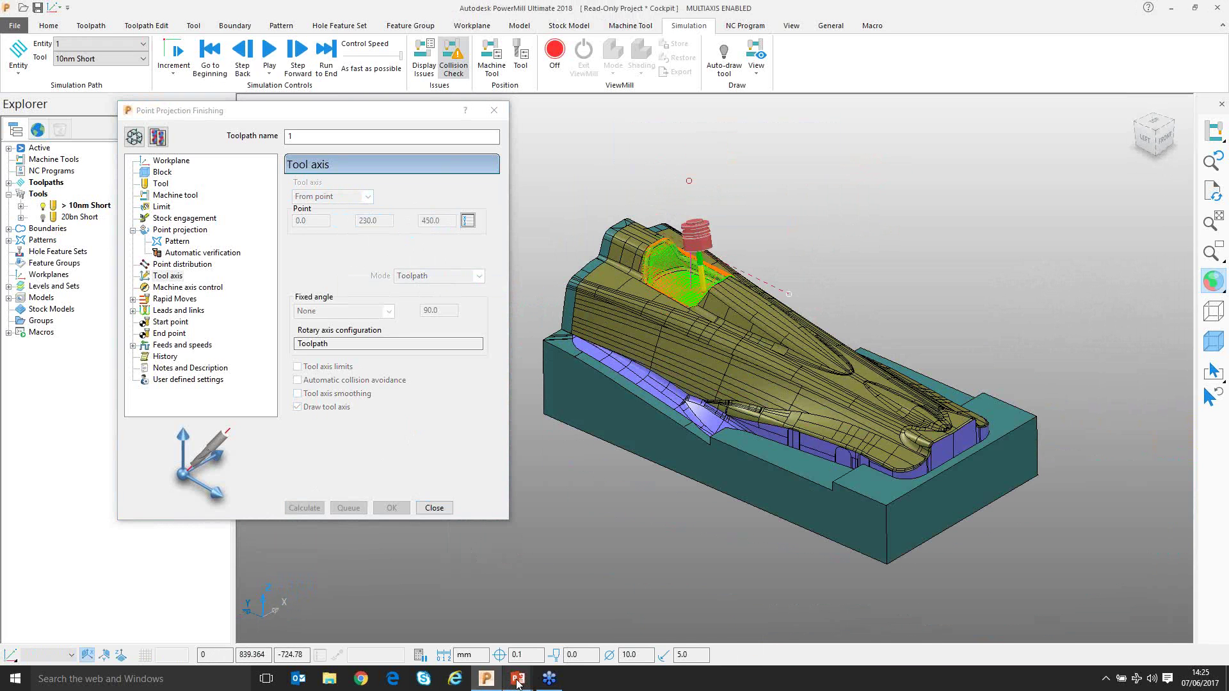
# - Switch to the PowerPoint slide show and present the Summary slide on projection toolpaths
pyautogui.moveTo(517, 683)
pyautogui.click(567, 623)
pyautogui.click(452, 261)
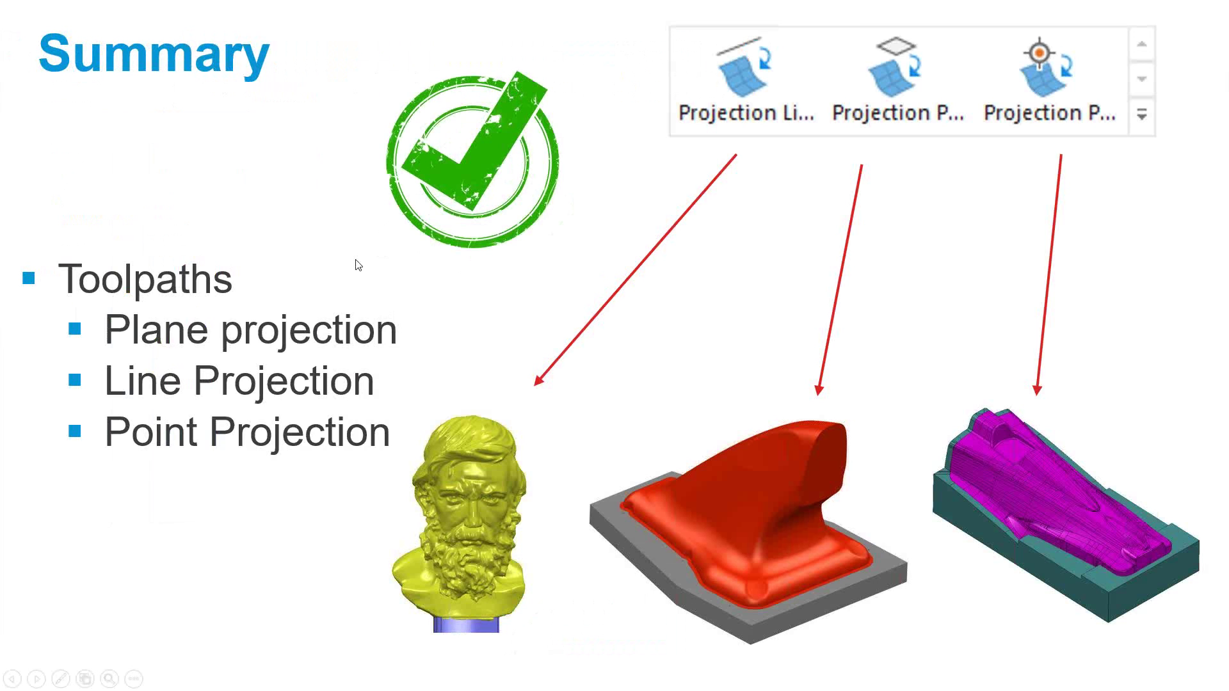